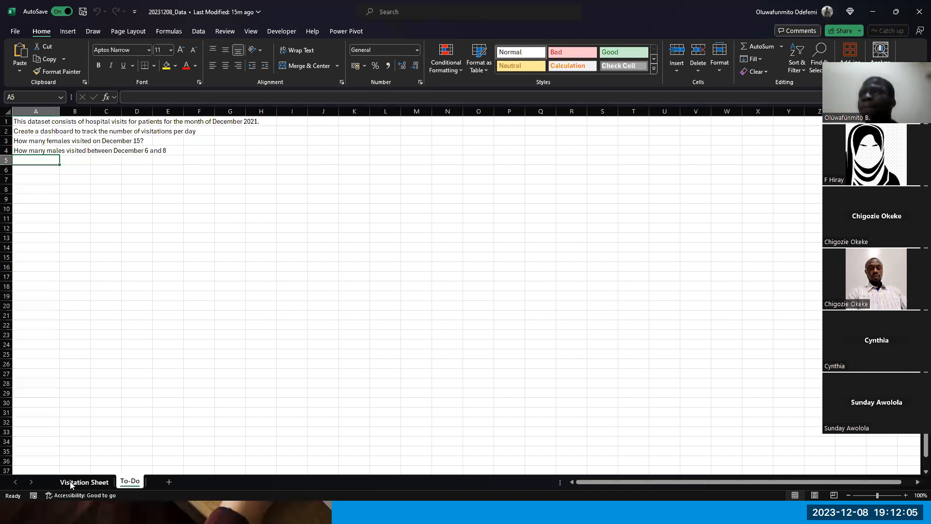
# Step: Examine the column headers on the Visitation Sheet, from Visitation Date across to sex
pyautogui.click(70, 482)
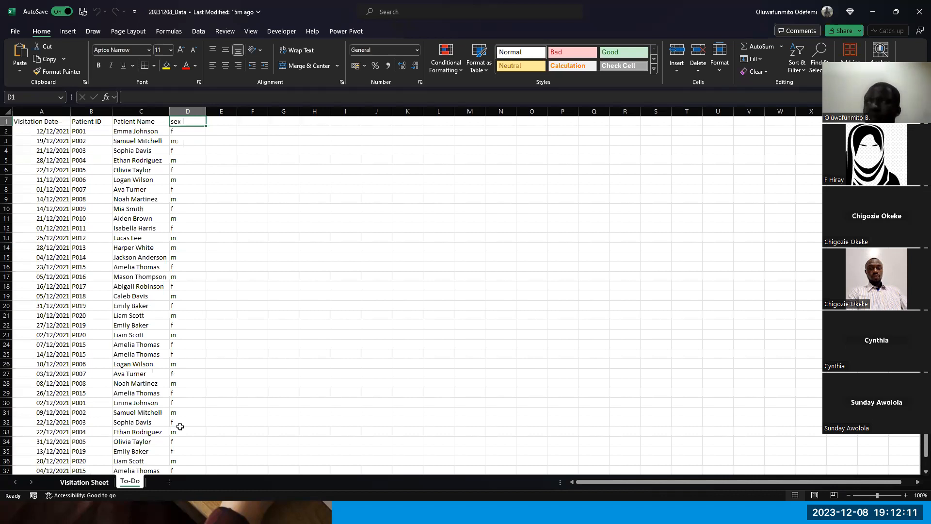
pyautogui.press('Left')
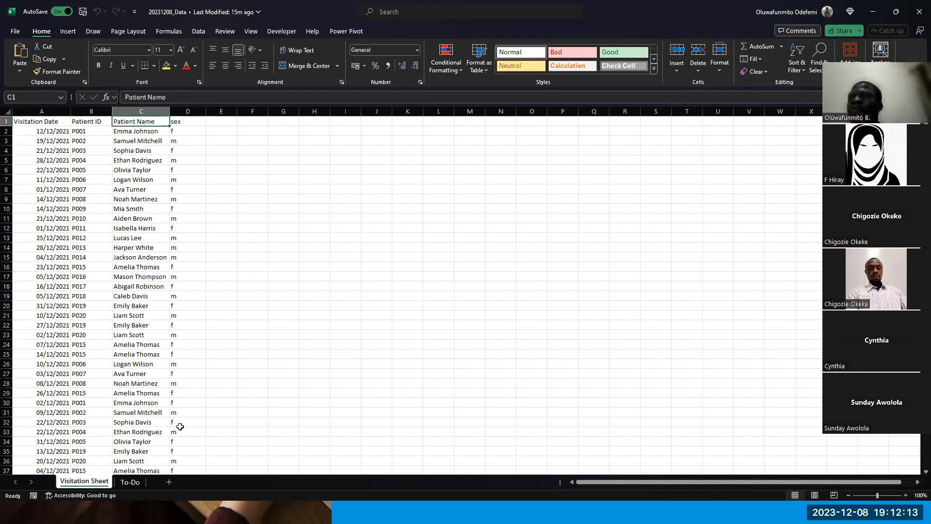
pyautogui.press('Left')
pyautogui.press('Left')
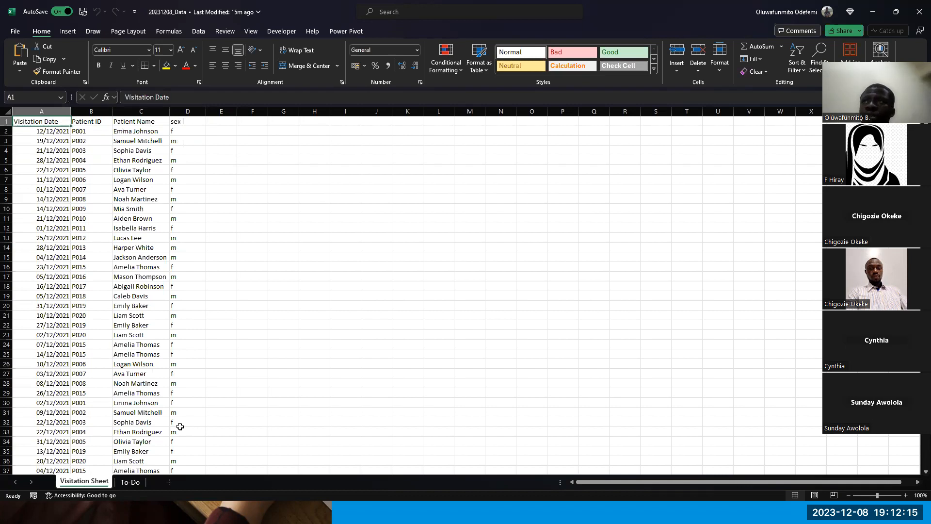
pyautogui.press('Right')
pyautogui.press('Right')
pyautogui.press('Right')
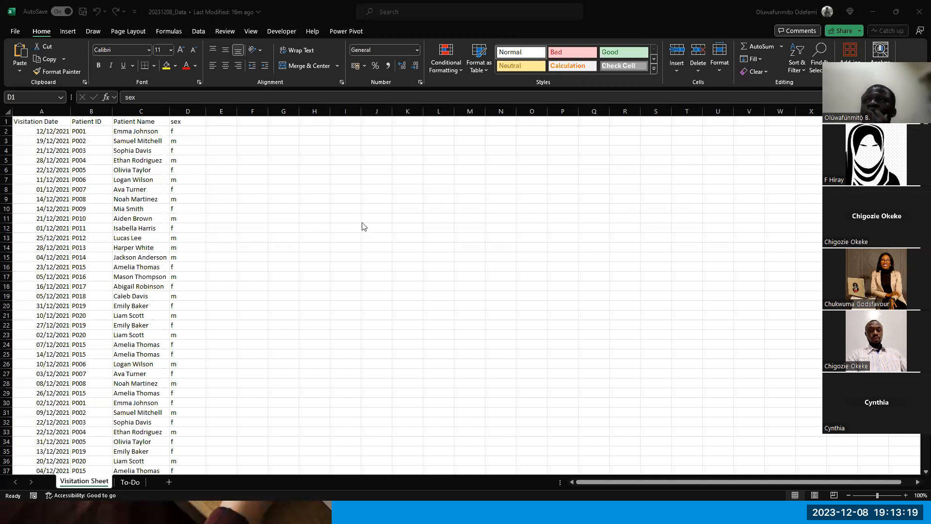
# Step: Examine how the first patient records on the Visitation Sheet line up with the date, ID, name and sex columns
pyautogui.click(185, 125)
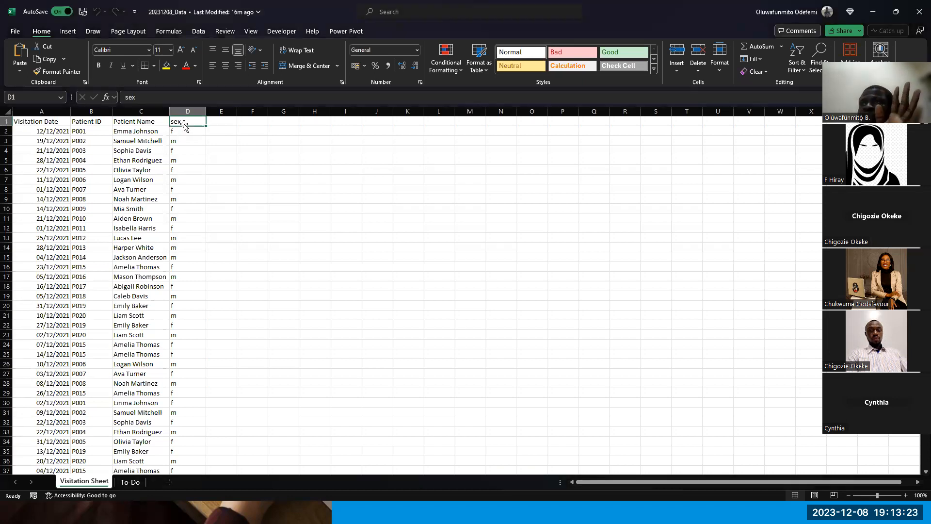
pyautogui.press('Left')
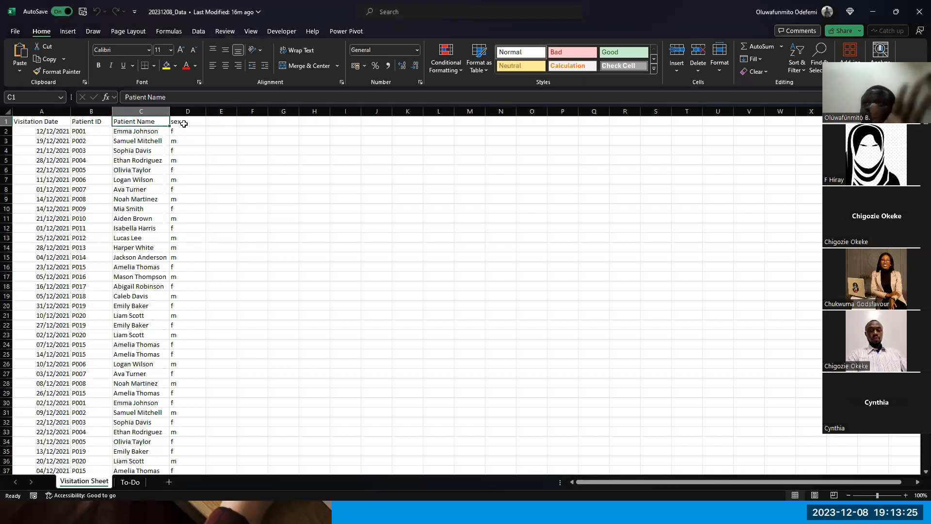
pyautogui.press('Left')
pyautogui.press('Left')
pyautogui.press('Down')
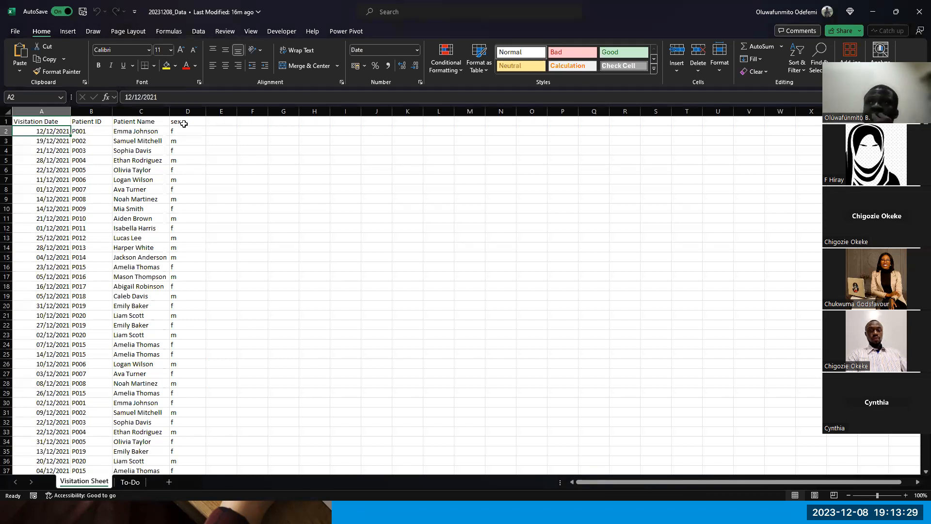
pyautogui.press('Right')
pyautogui.press('Right')
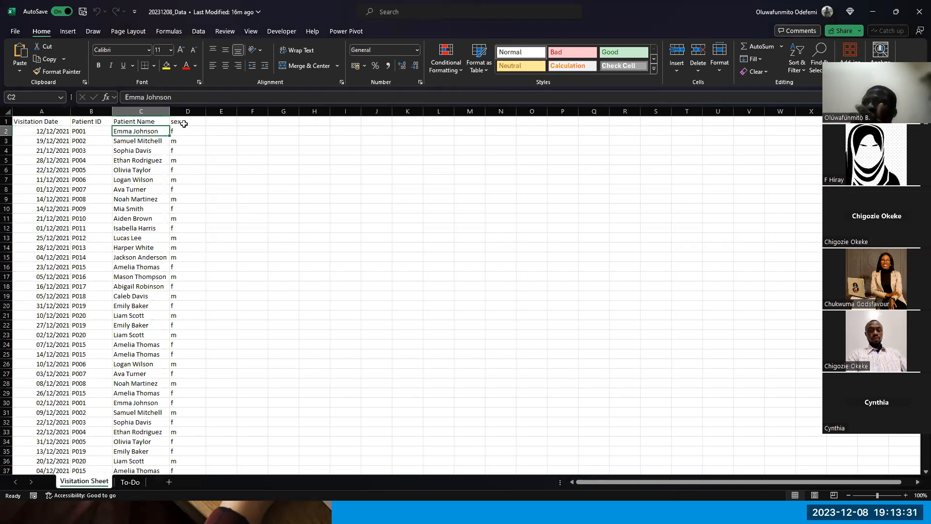
pyautogui.press('Up')
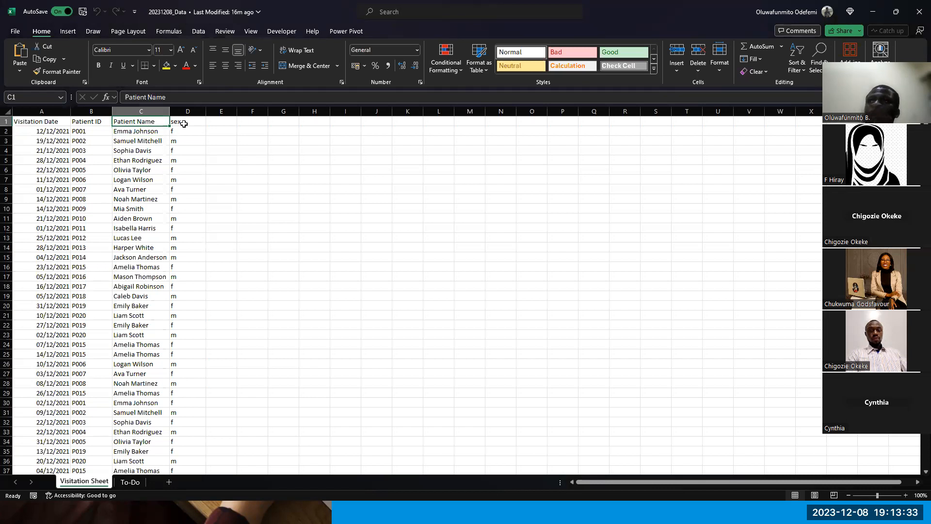
pyautogui.press('Down')
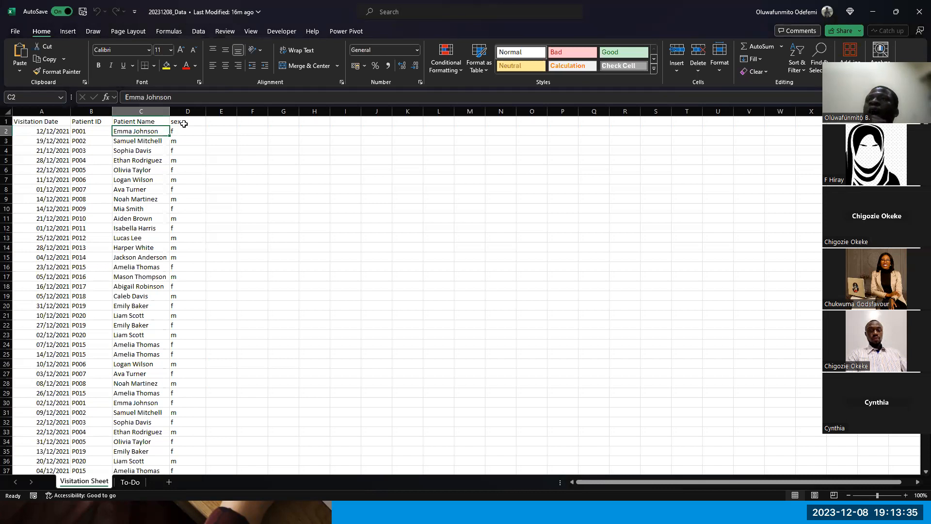
pyautogui.press('Down')
pyautogui.press('Left')
pyautogui.press('Left')
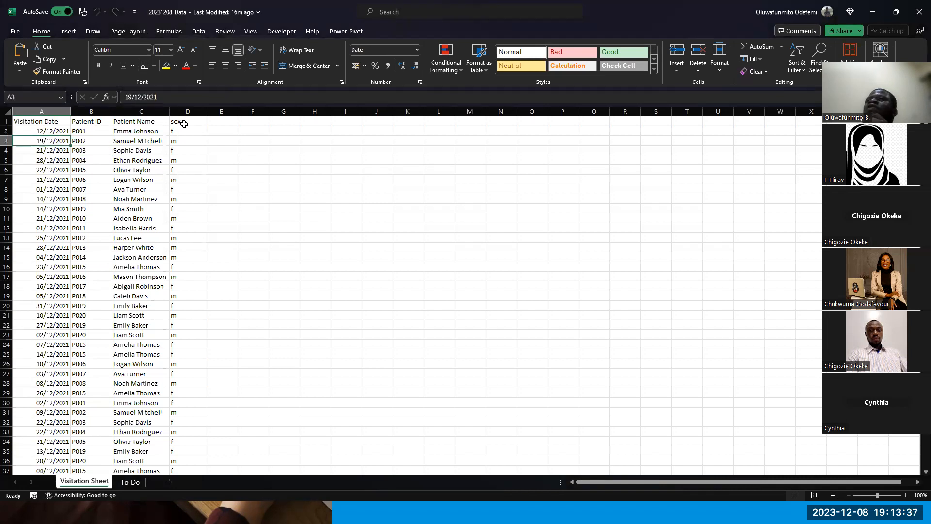
pyautogui.press('Up')
pyautogui.press('Up')
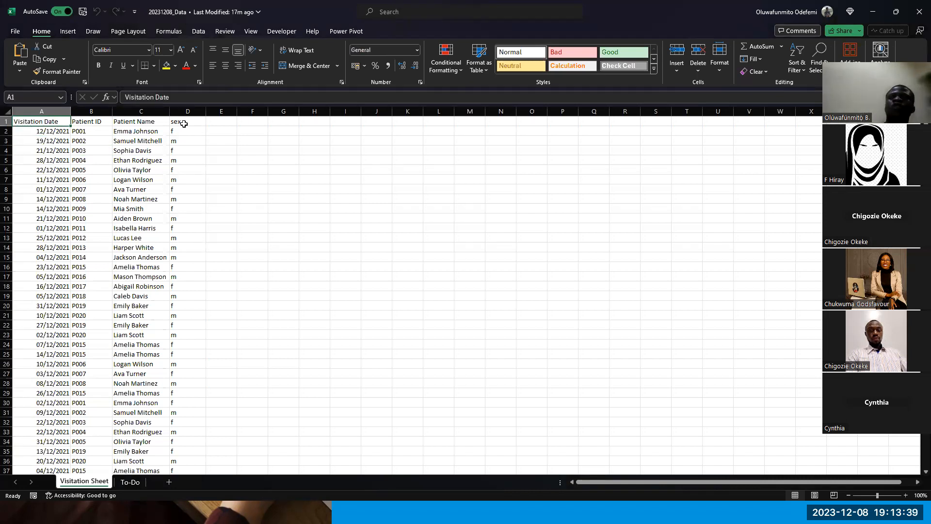
pyautogui.press('Down')
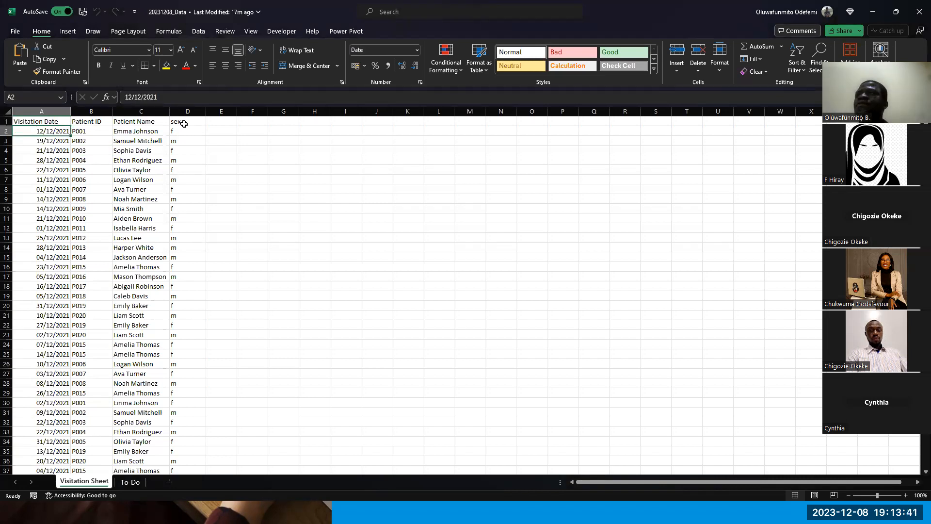
pyautogui.press('Right')
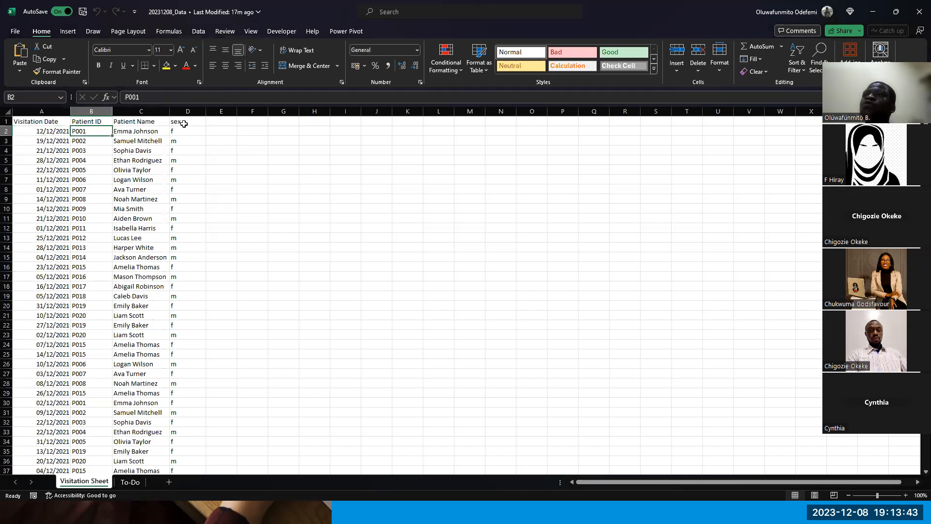
pyautogui.press('Right')
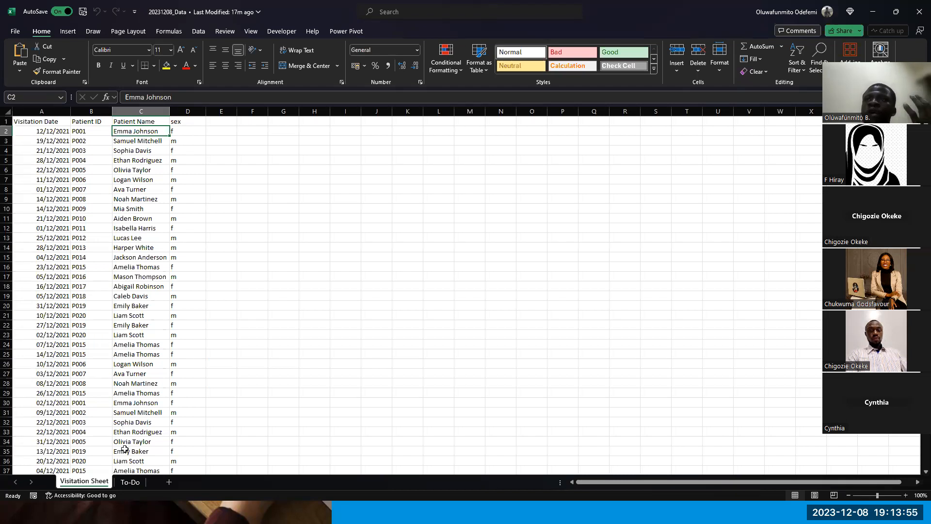
# Step: Read the dataset description and the dashboard and visit-count tasks on the To-Do sheet, enlarged to 180%
pyautogui.click(129, 482)
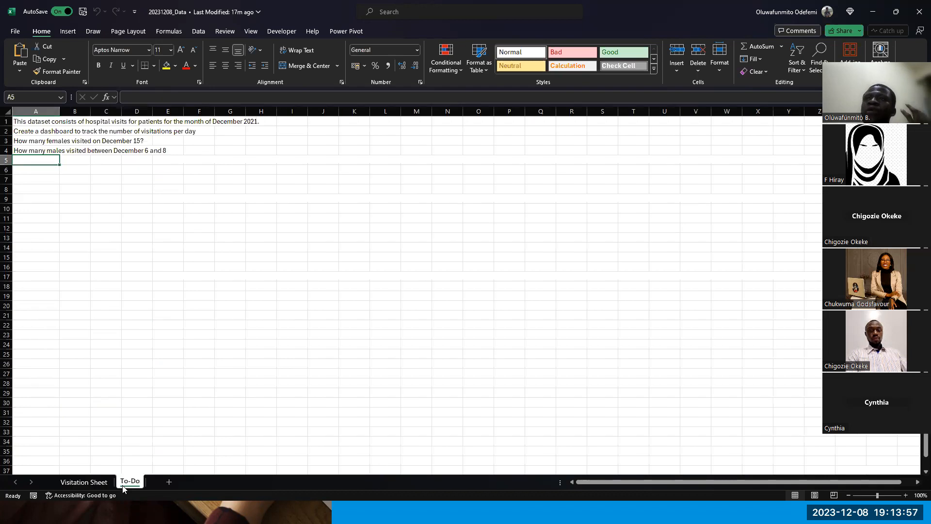
pyautogui.click(84, 483)
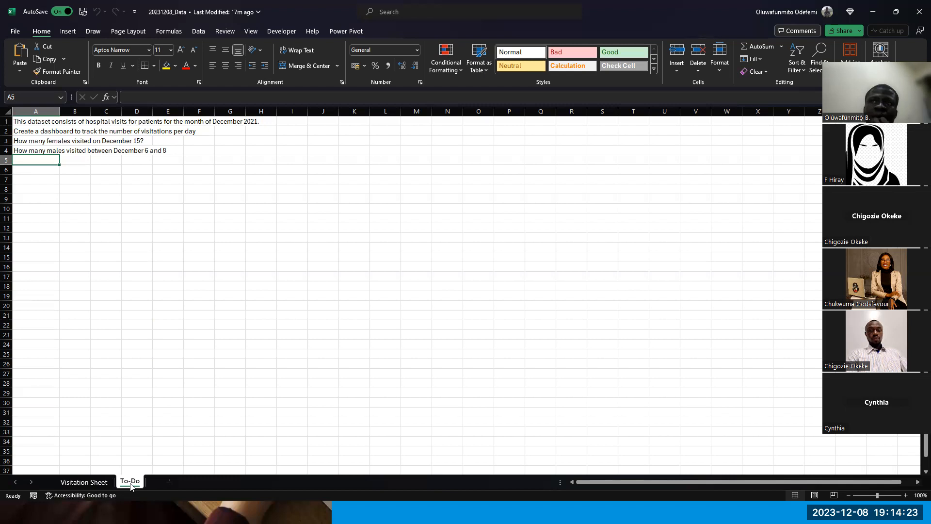
pyautogui.click(88, 482)
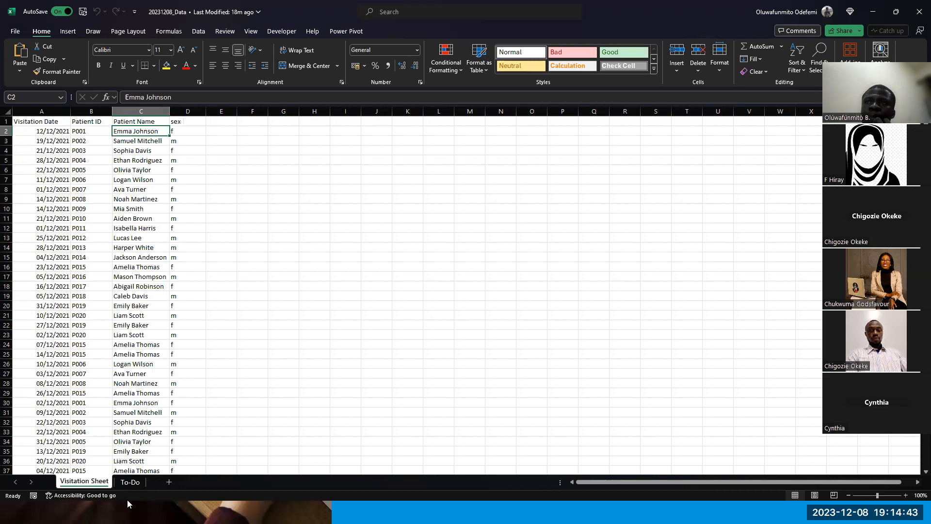
pyautogui.click(137, 485)
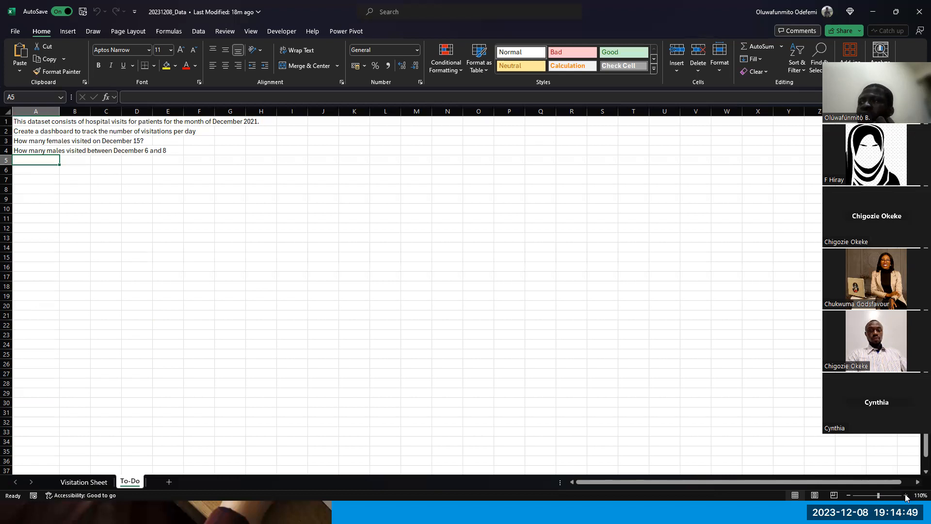
pyautogui.click(906, 496)
pyautogui.click(906, 496)
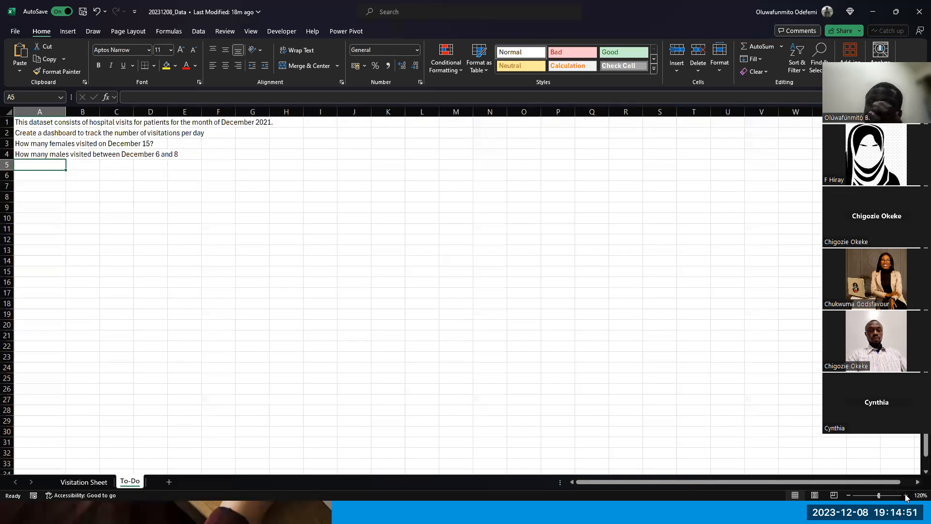
pyautogui.click(906, 495)
pyautogui.click(906, 496)
pyautogui.click(906, 496)
pyautogui.click(906, 495)
pyautogui.click(906, 495)
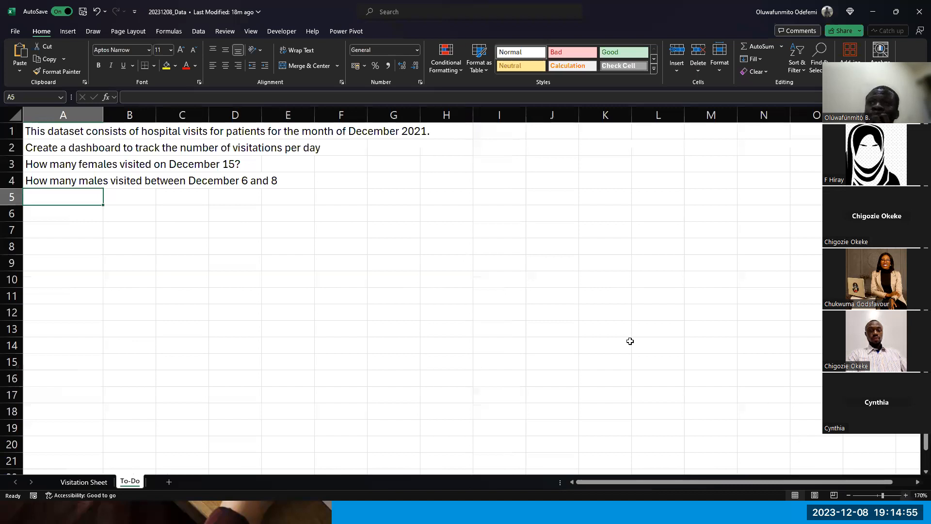
pyautogui.keyDown('ctrl'); pyautogui.scroll(1, 449, 231); pyautogui.keyUp('ctrl')
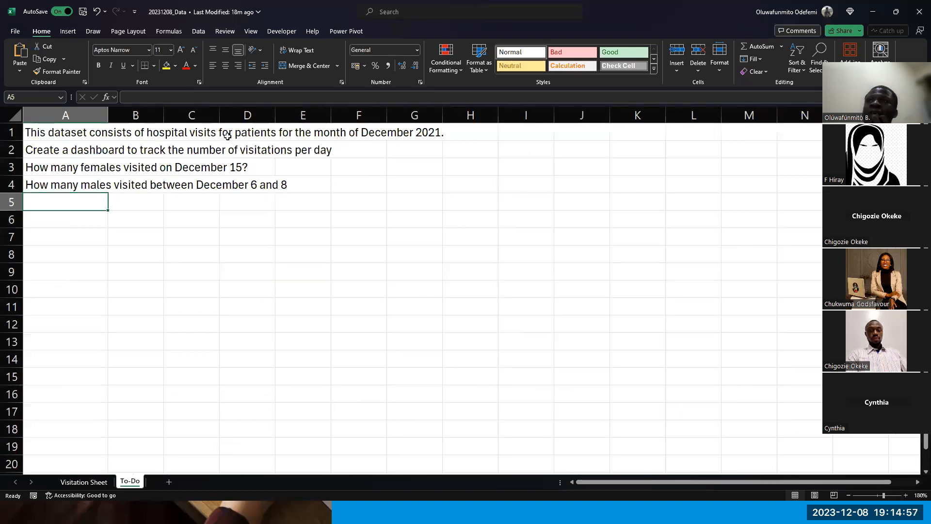
pyautogui.click(203, 132)
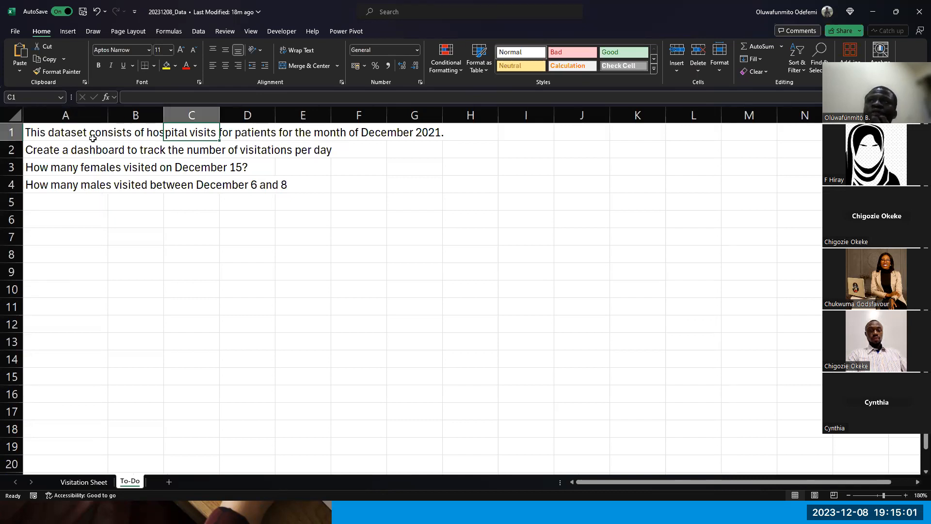
pyautogui.click(39, 151)
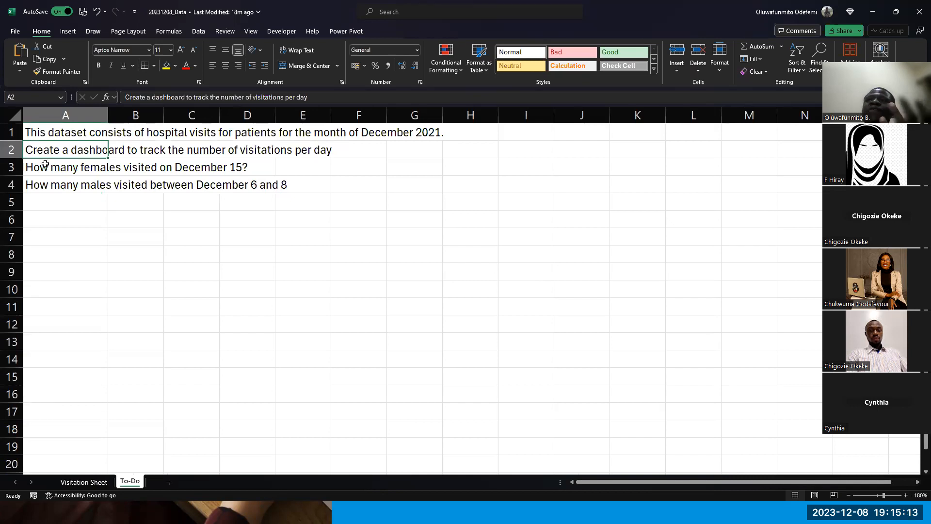
pyautogui.click(60, 177)
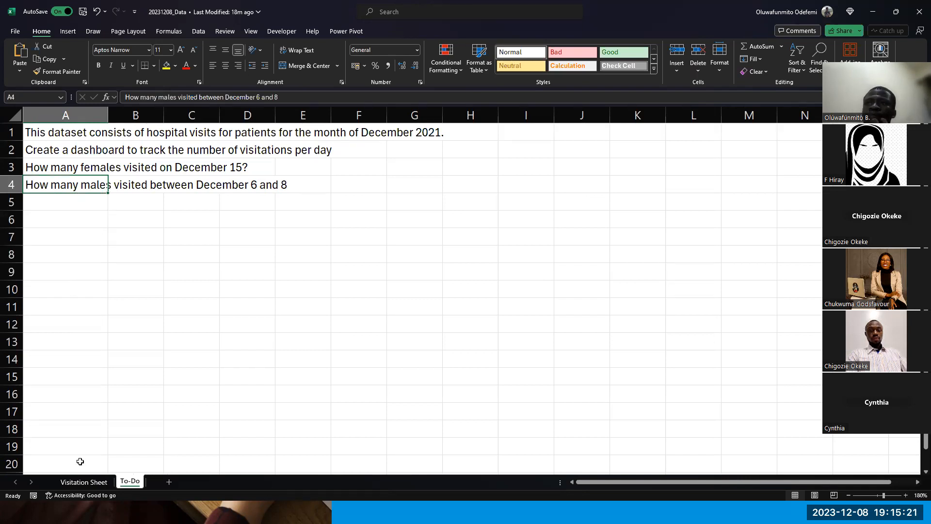
# Step: Convert the data range A1:D397 on the Visitation Sheet into a table with headers
pyautogui.click(69, 482)
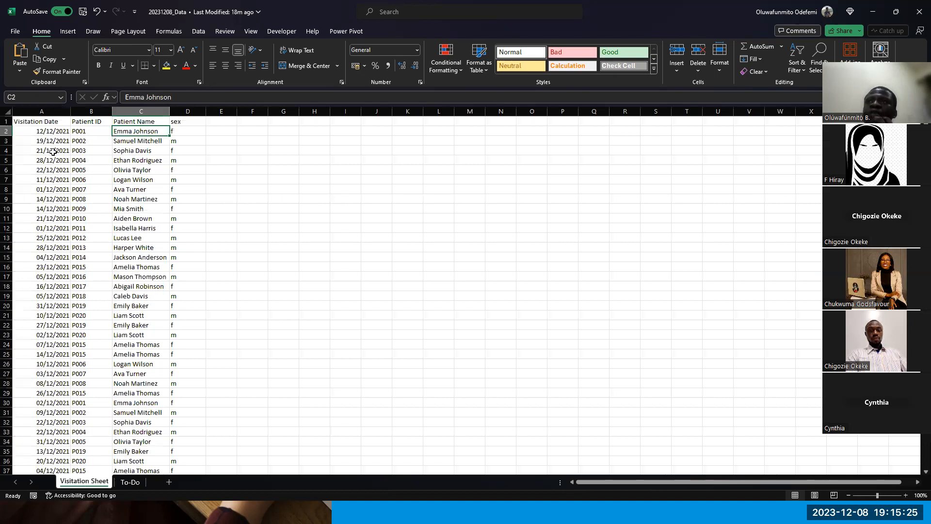
pyautogui.click(38, 122)
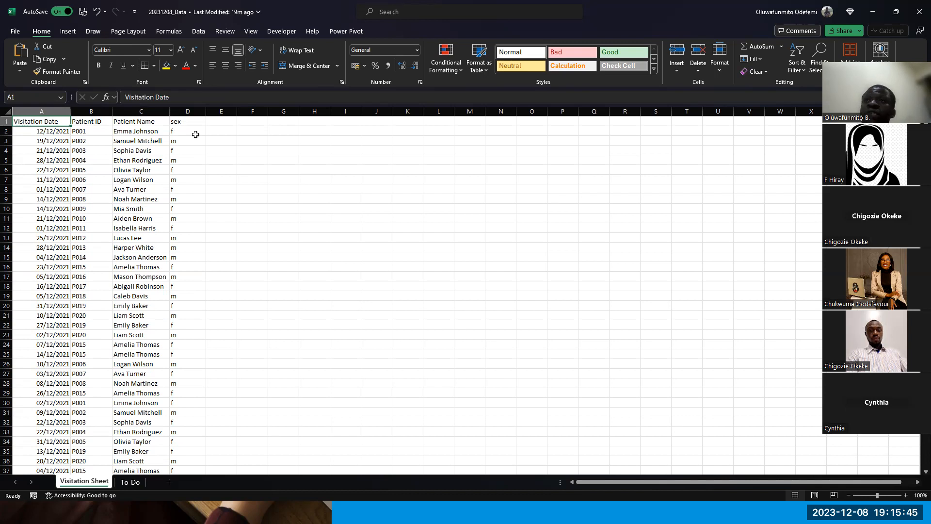
pyautogui.hotkey('ctrl', 't')
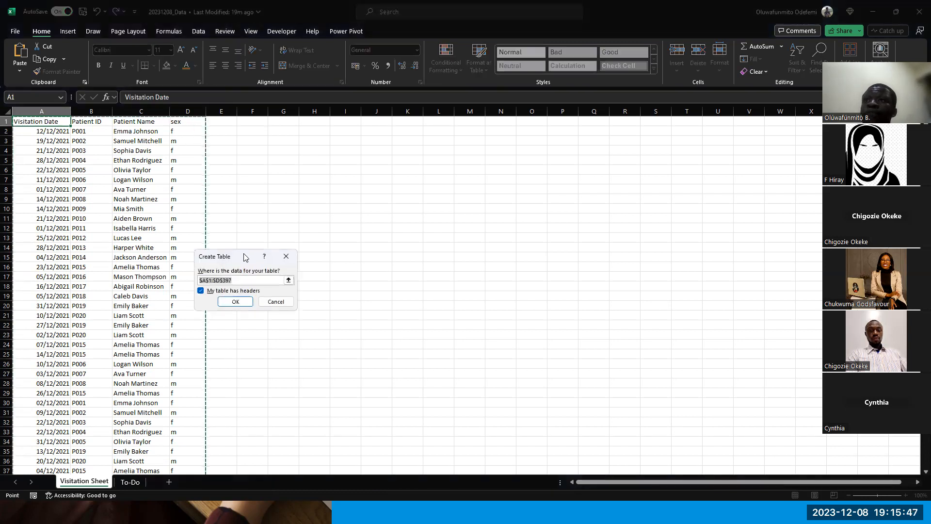
pyautogui.click(227, 301)
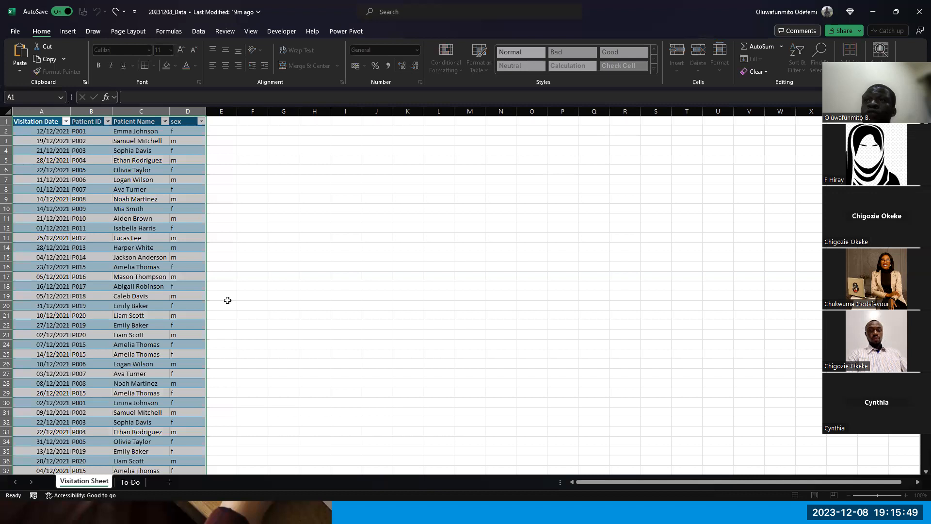
# Step: Fit the Visitation Date column to its contents and widen the Patient ID and Patient Name columns slightly
pyautogui.doubleClick(72, 112)
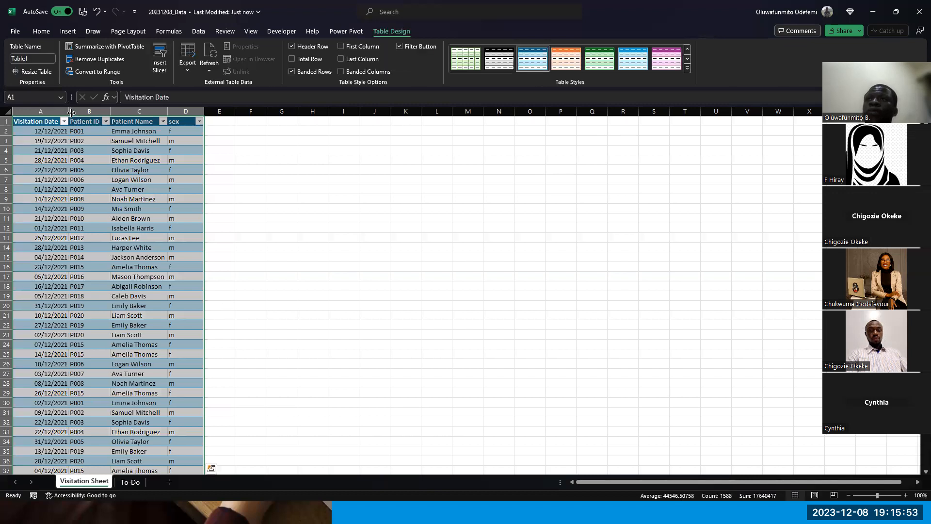
pyautogui.moveTo(111, 113); pyautogui.dragTo(127, 112)
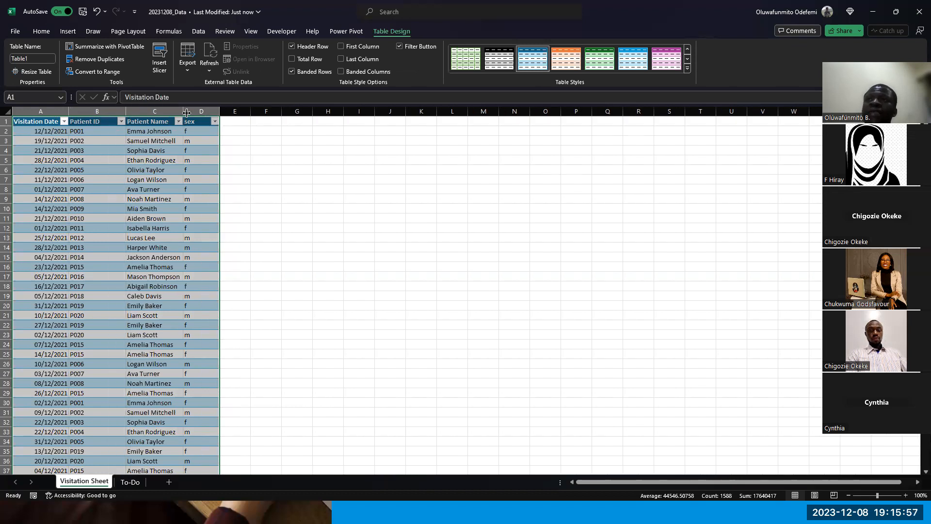
pyautogui.moveTo(187, 113); pyautogui.dragTo(226, 110)
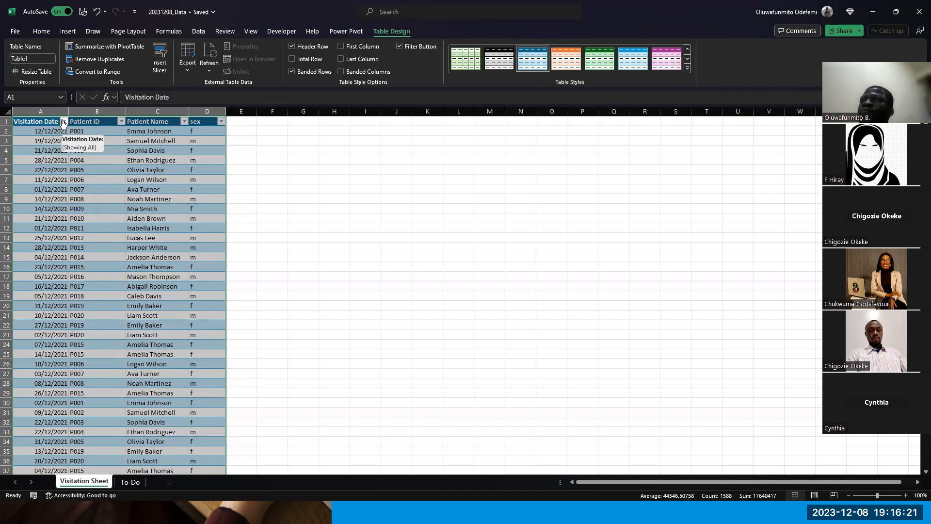
# Step: Review which days of December 2021 are listed in the Visitation Date filter, keeping every date included
pyautogui.click(44, 31)
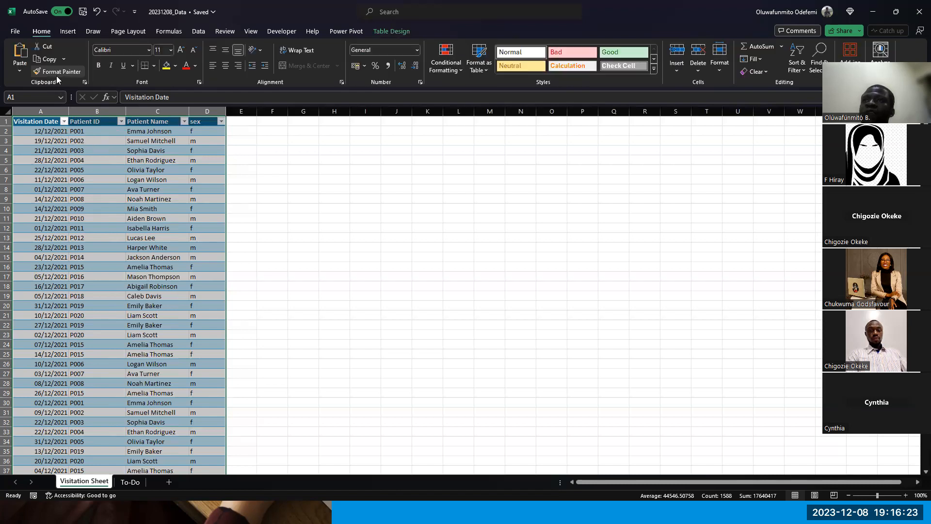
pyautogui.click(64, 121)
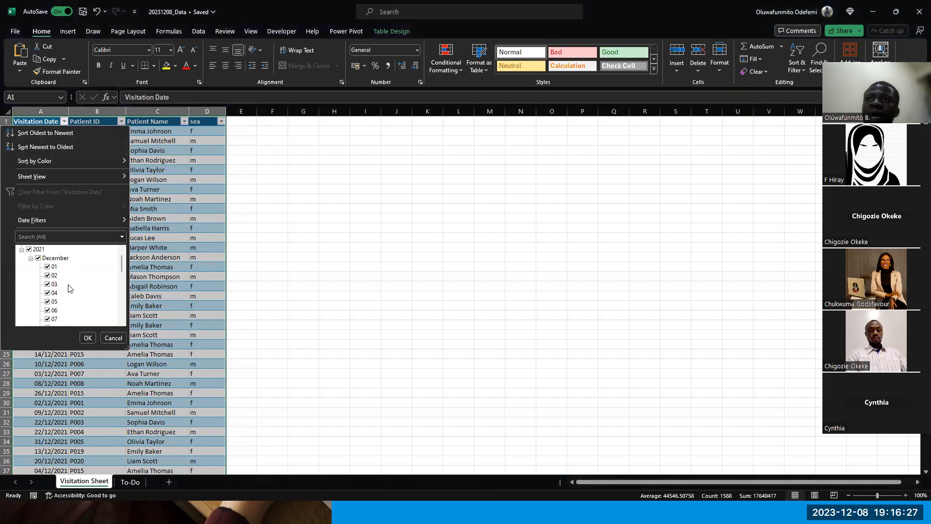
pyautogui.scroll(-3, 70, 289)
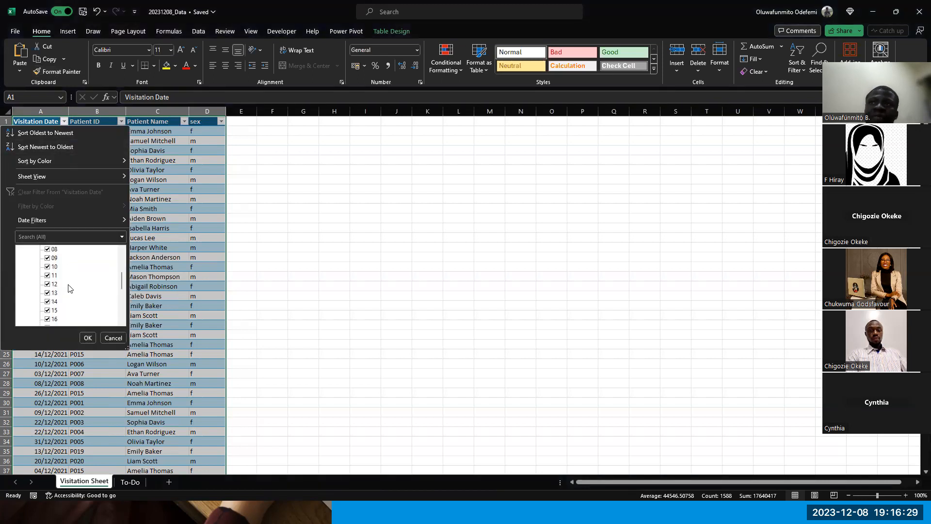
pyautogui.scroll(3, 70, 288)
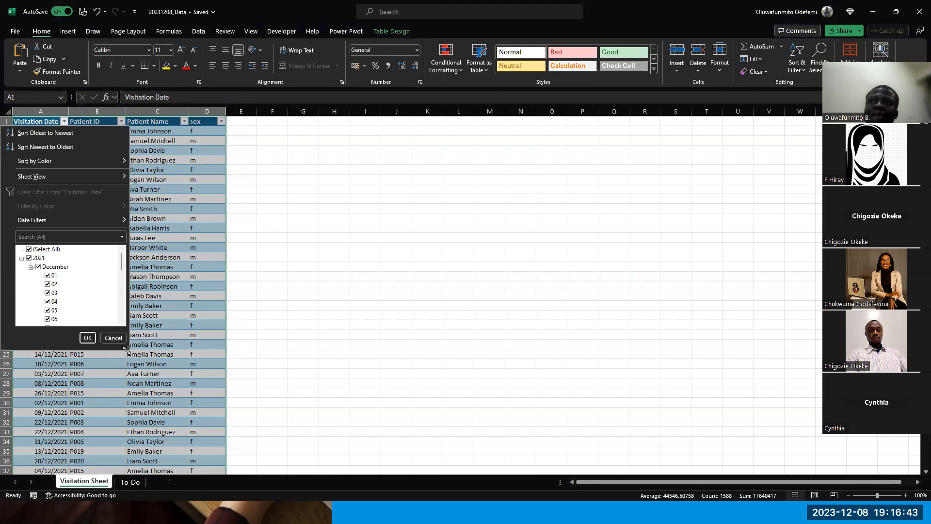
pyautogui.moveTo(125, 348); pyautogui.dragTo(201, 423)
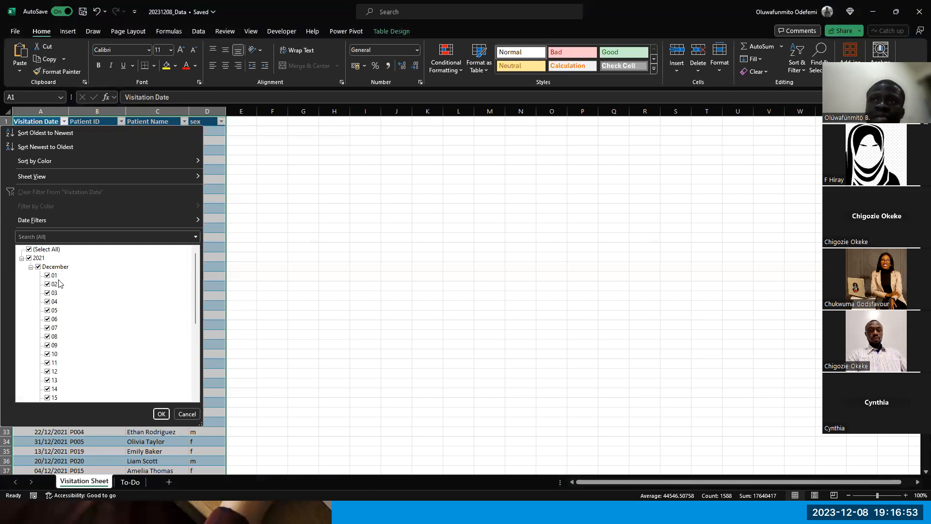
pyautogui.scroll(-3, 72, 338)
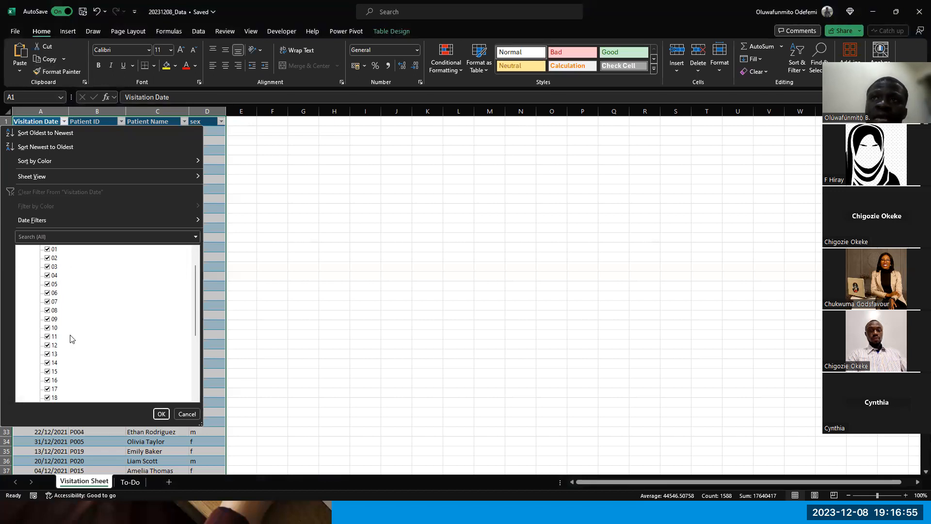
pyautogui.scroll(-3, 72, 339)
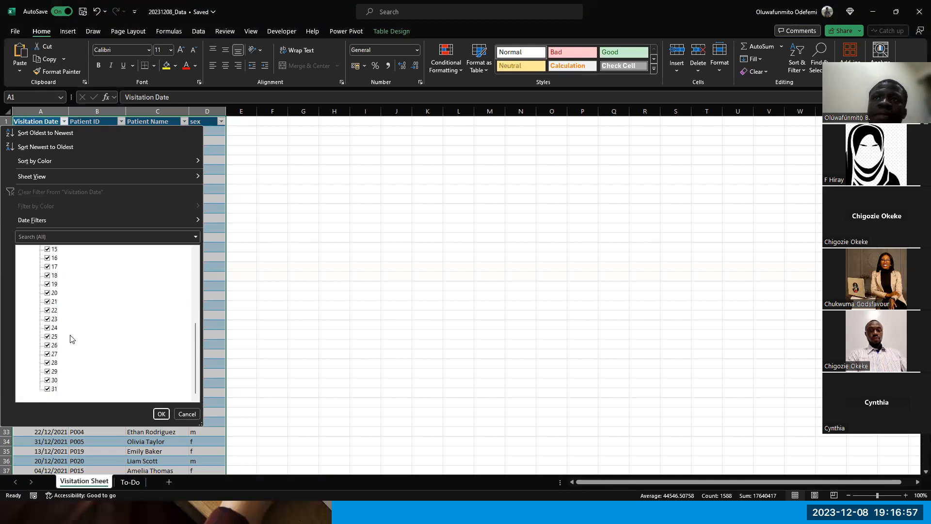
pyautogui.click(161, 414)
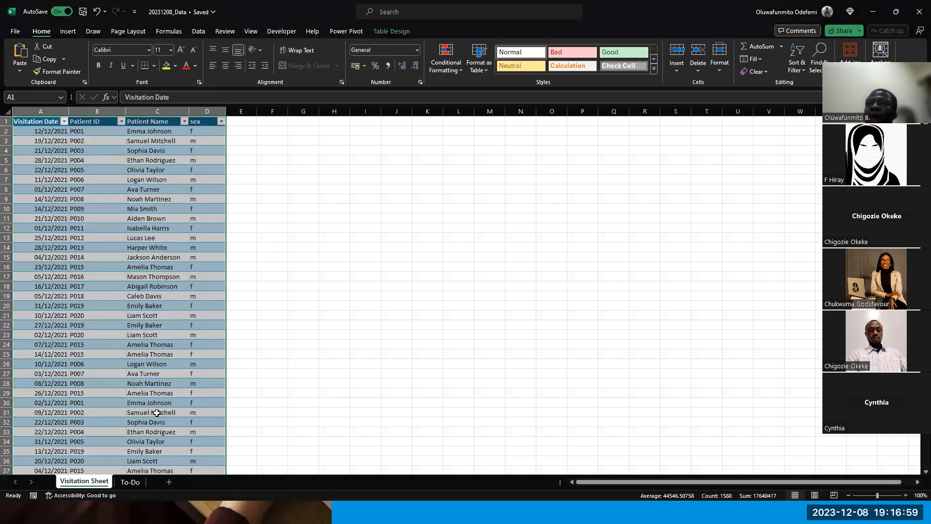
pyautogui.click(193, 150)
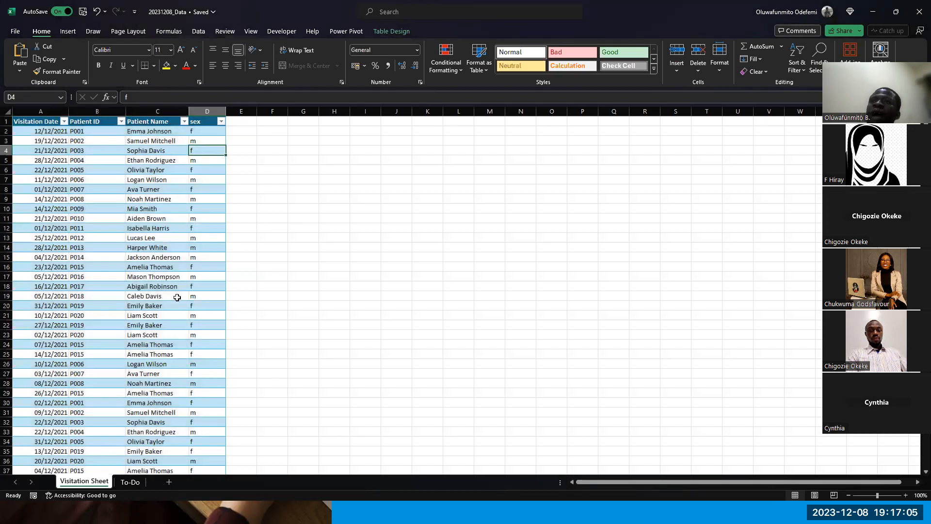
# Step: Enter the date 01/12/2021 in cell H1 and widen column H slightly
pyautogui.click(301, 125)
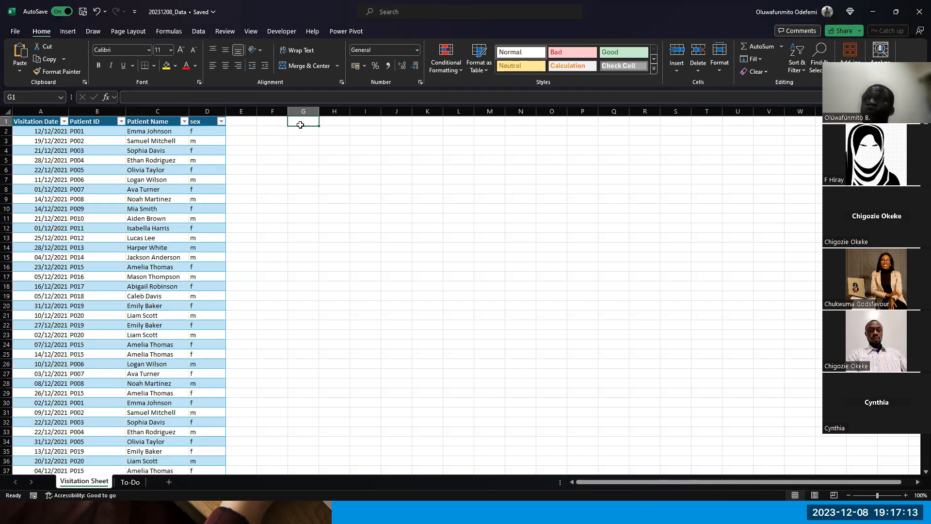
pyautogui.press('Right')
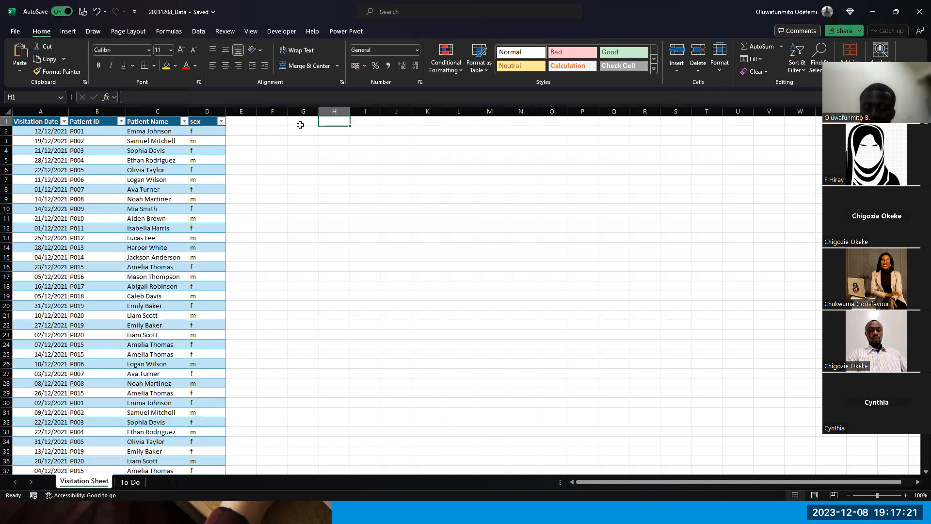
pyautogui.write('=')
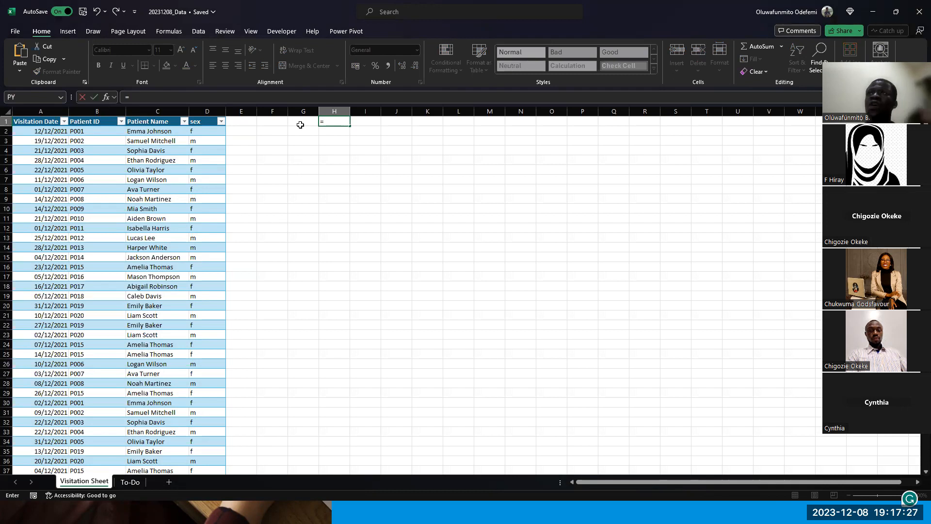
pyautogui.press('Escape')
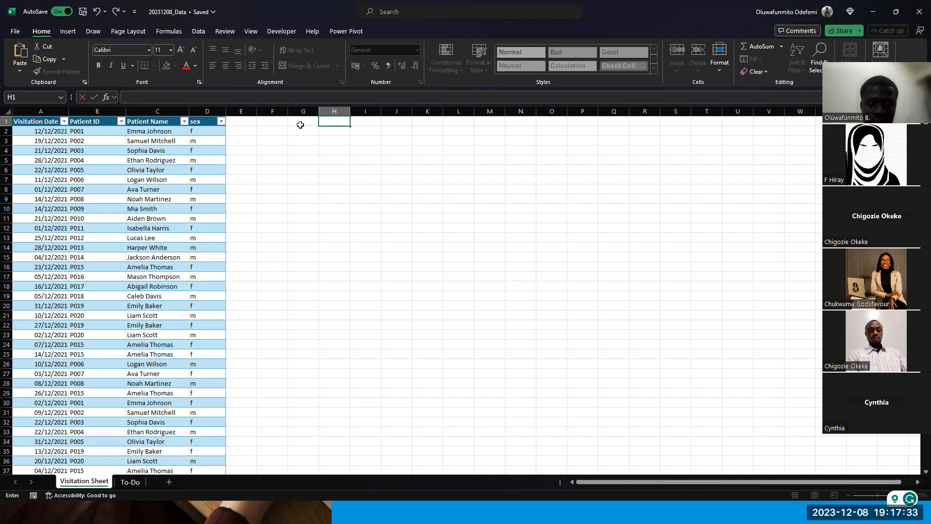
pyautogui.write('01')
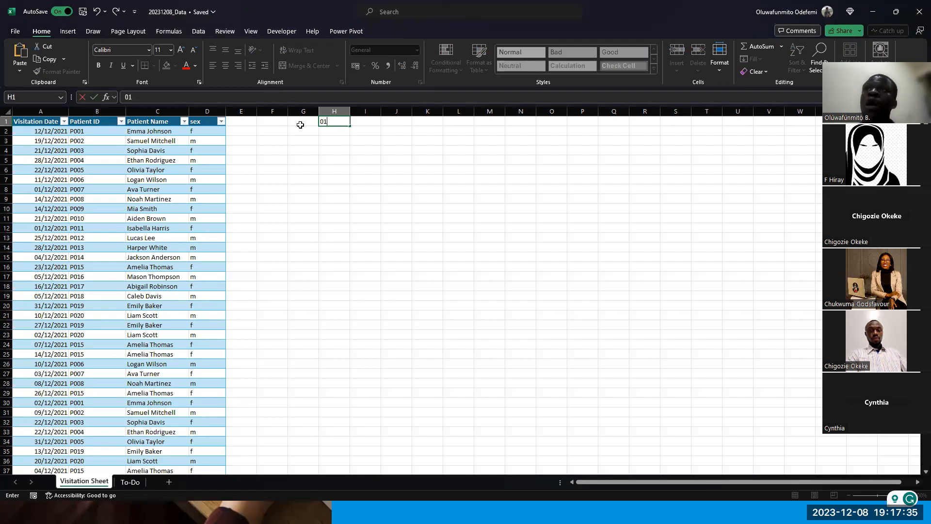
pyautogui.write('/12/20')
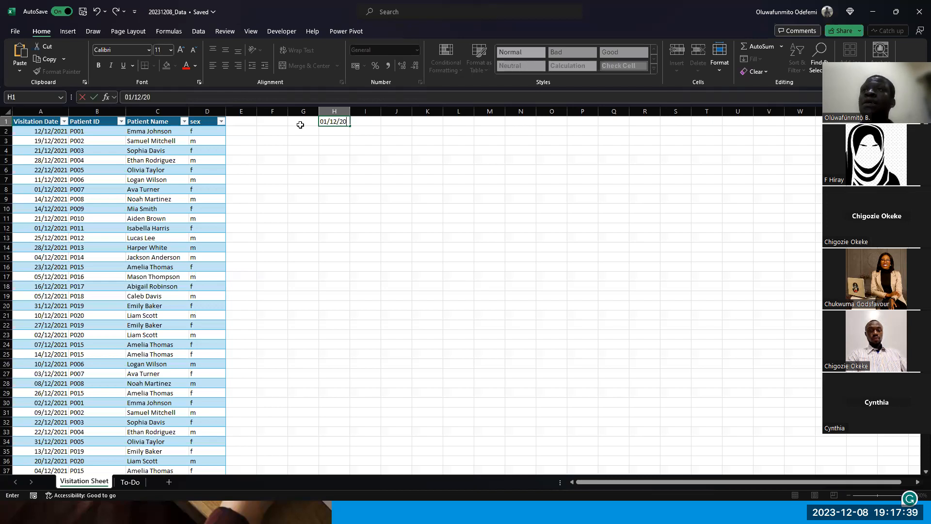
pyautogui.write('21')
pyautogui.press('Return')
pyautogui.press('Up')
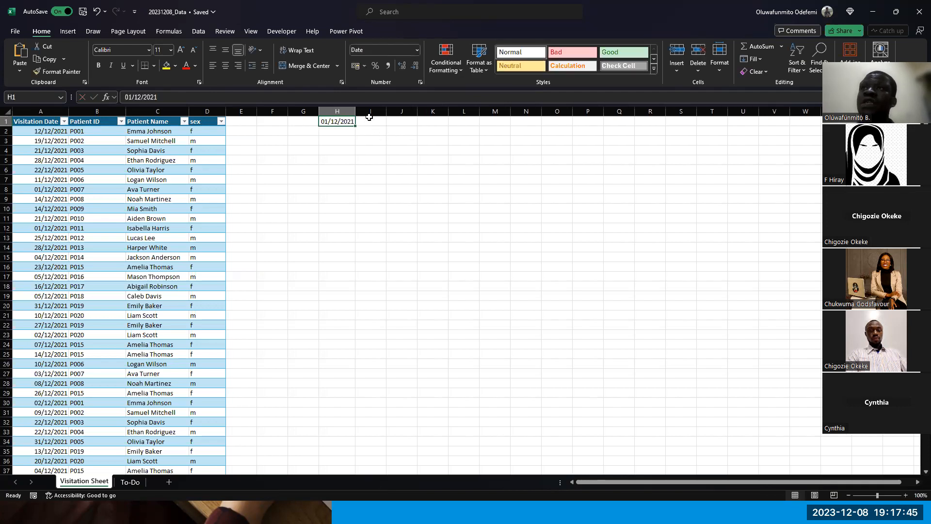
pyautogui.moveTo(356, 108); pyautogui.dragTo(359, 108)
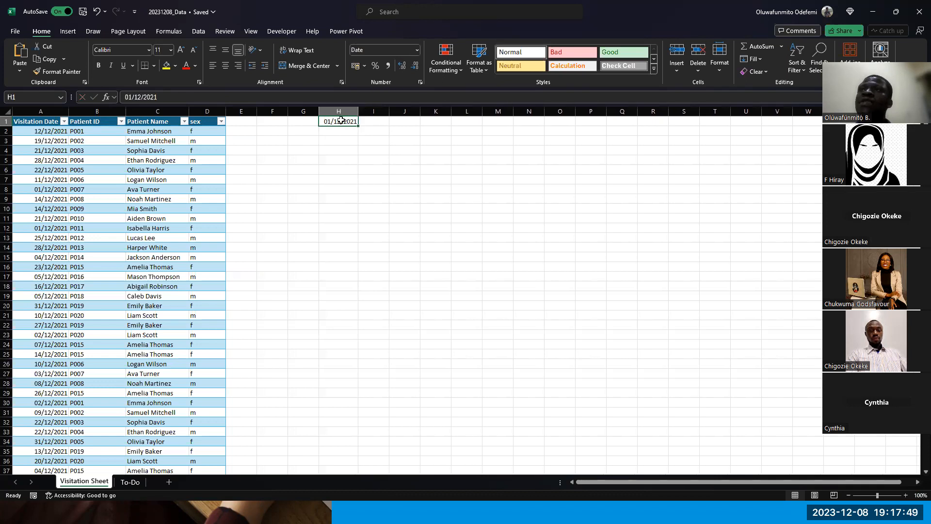
# Step: Fill the date series from H1 into I1 to add 02/12/2021, and widen column I to show it
pyautogui.moveTo(359, 126); pyautogui.dragTo(384, 128)
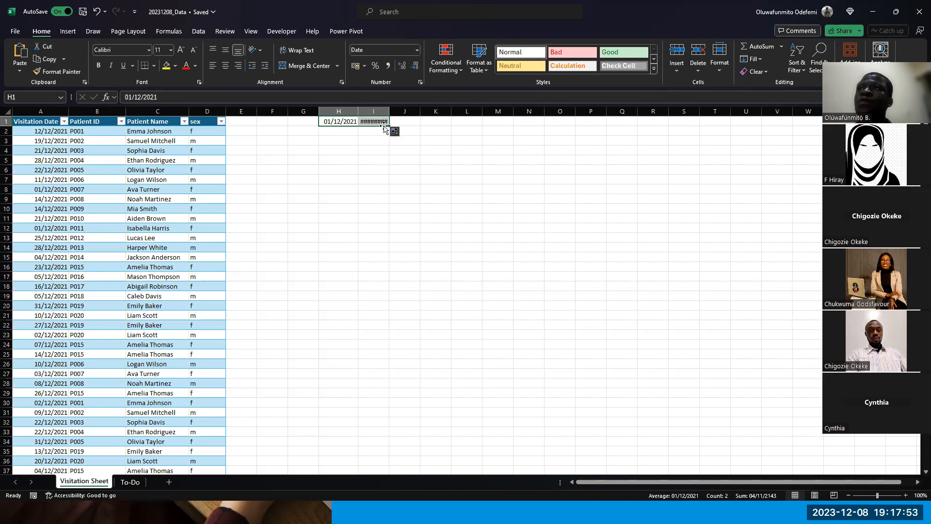
pyautogui.doubleClick(390, 110)
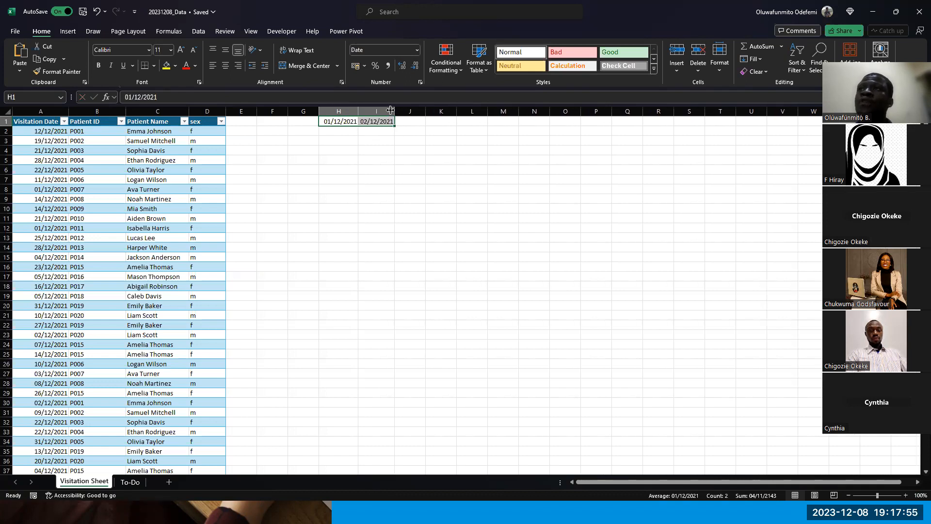
pyautogui.moveTo(391, 112); pyautogui.dragTo(398, 113)
pyautogui.press('Right')
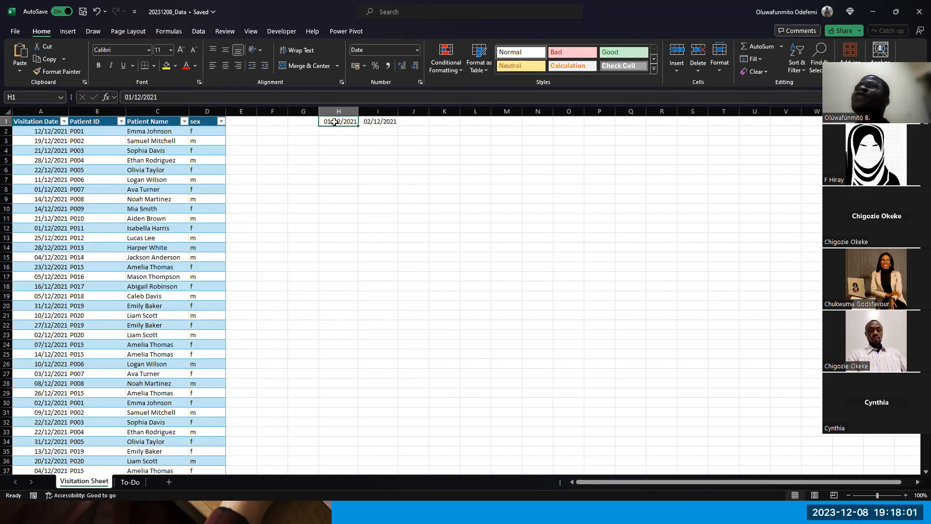
# Step: Extend the daily dates from H1:I1 across row 1 up to 31/12/2021 in AL1
pyautogui.click(334, 121)
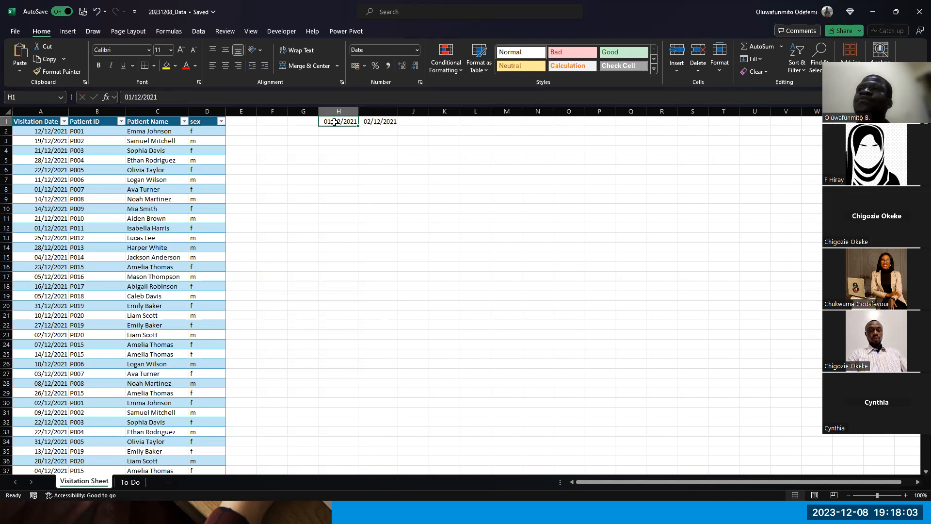
pyautogui.moveTo(335, 122); pyautogui.dragTo(378, 122)
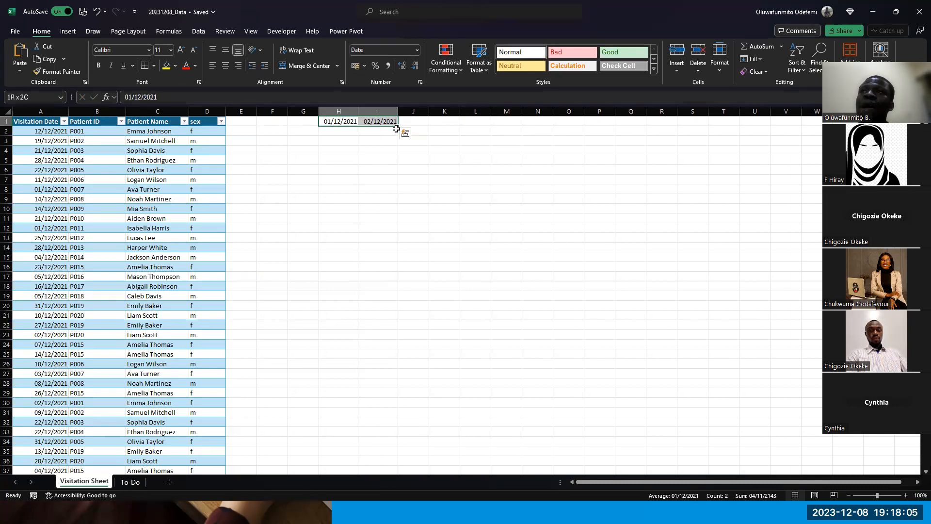
pyautogui.moveTo(398, 126); pyautogui.dragTo(517, 127)
pyautogui.moveTo(503, 126); pyautogui.dragTo(361, 123)
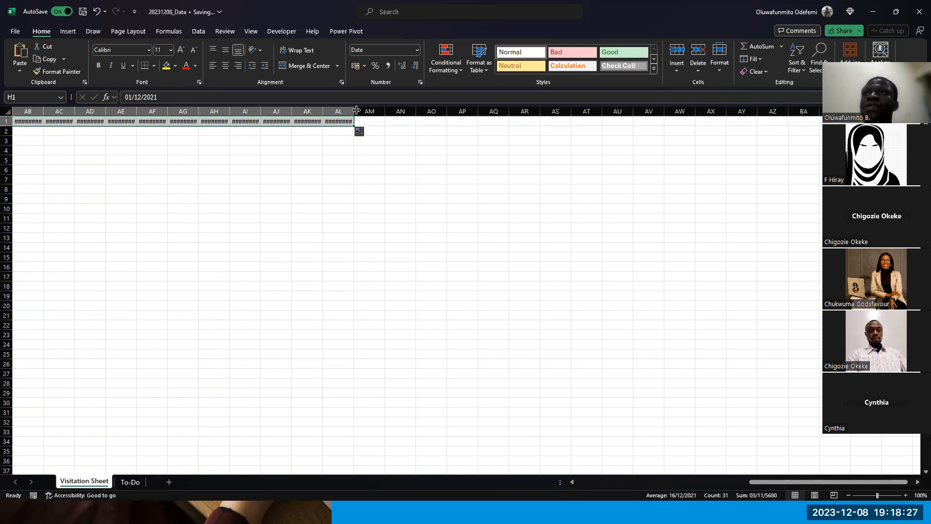
# Step: Fit columns H to AL to their contents and return to the start of the date row
pyautogui.moveTo(341, 105); pyautogui.dragTo(341, 113)
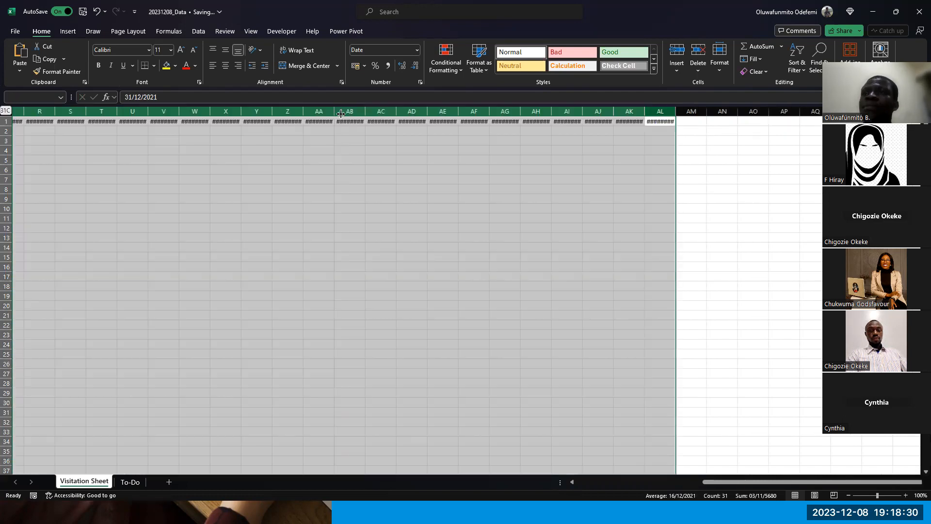
pyautogui.doubleClick(307, 111)
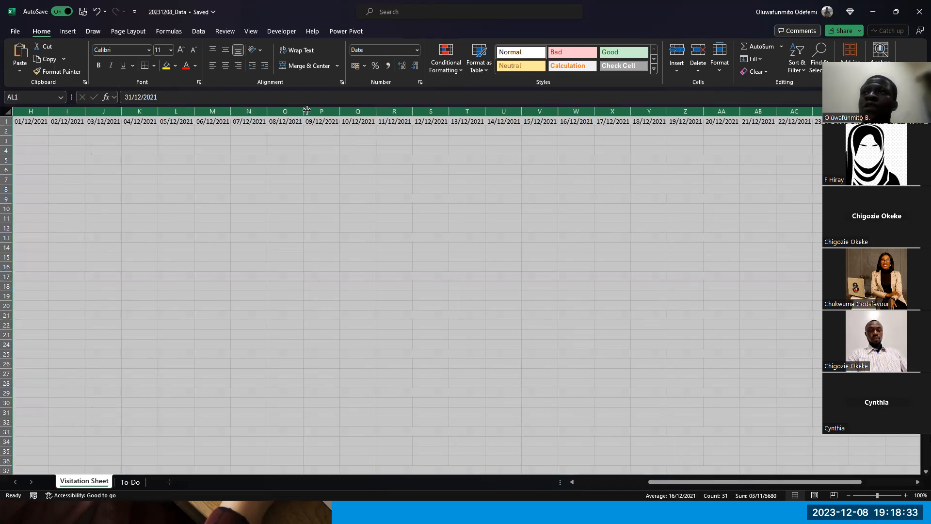
pyautogui.click(324, 119)
pyautogui.press('Left')
pyautogui.hotkey('ctrl', 'Left')
pyautogui.press('Left')
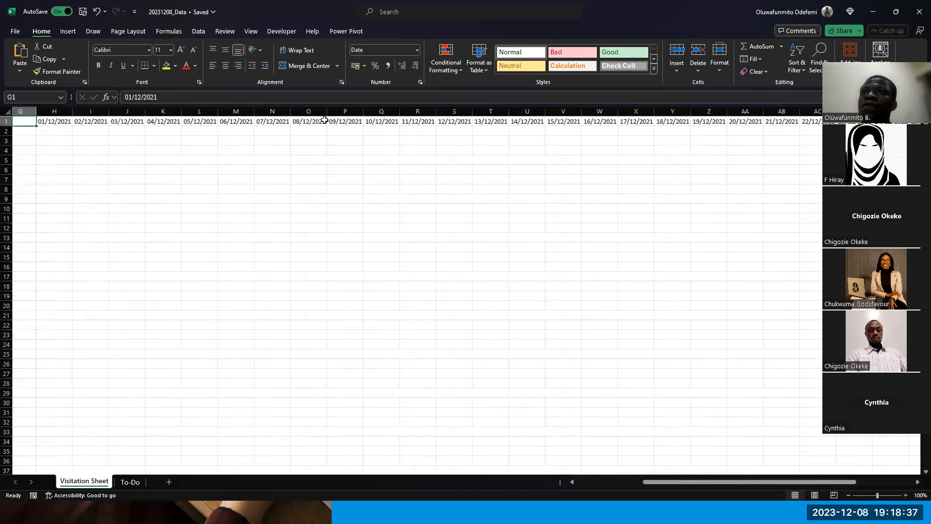
# Step: Format the date headers in H1:AL1 with the custom number format dd so only the day shows
pyautogui.press('Right')
pyautogui.press('Left')
pyautogui.press('Right')
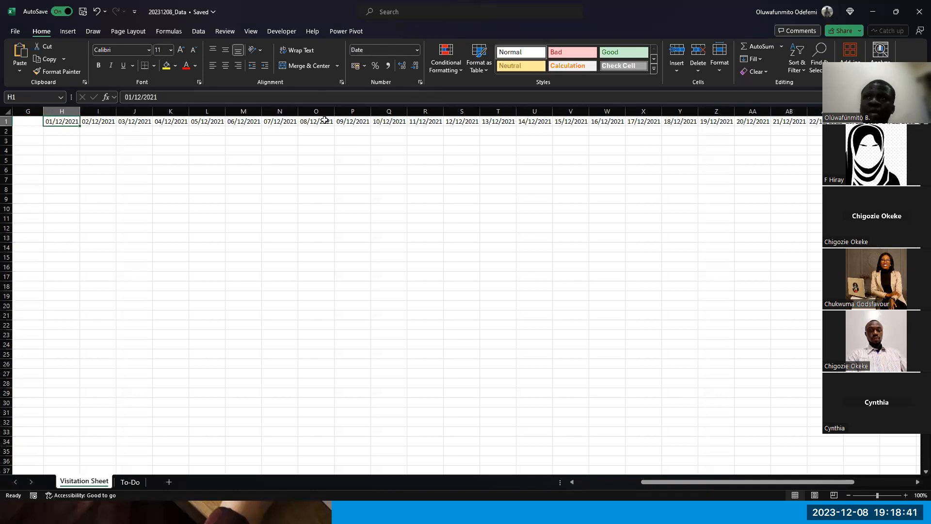
pyautogui.hotkey('ctrl', 'shift', 'Right')
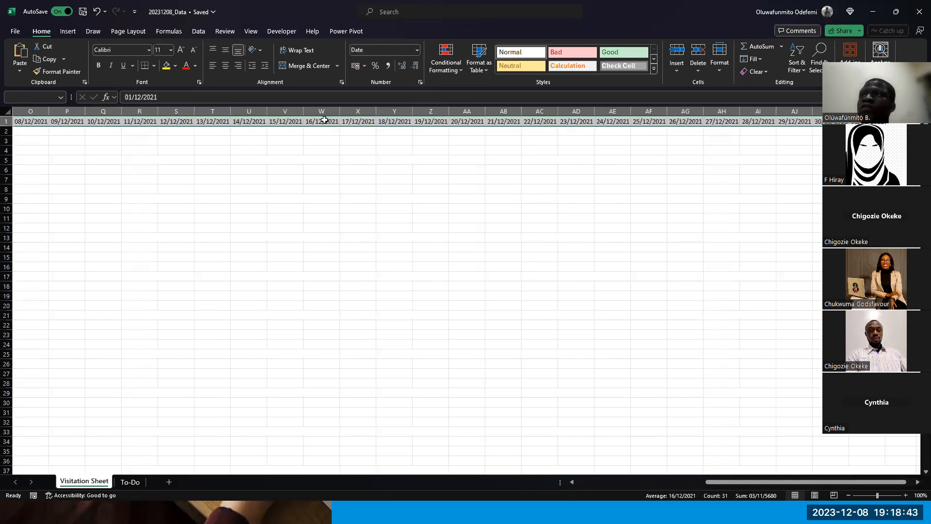
pyautogui.hscroll(3, 544, 190)
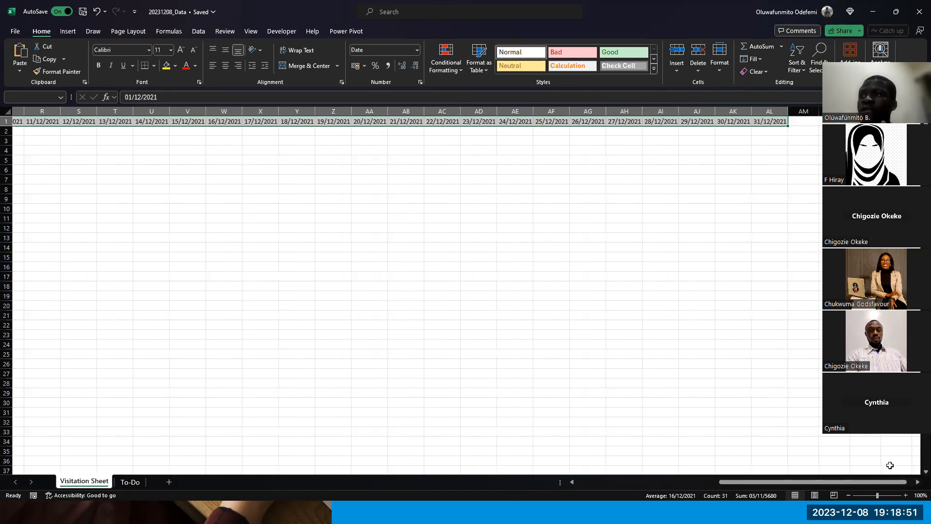
pyautogui.click(905, 495)
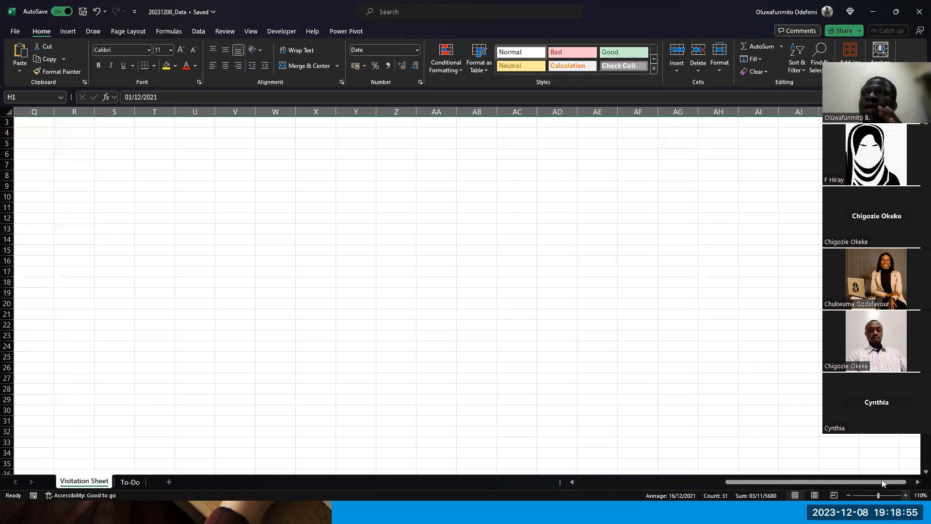
pyautogui.scroll(1, 781, 370)
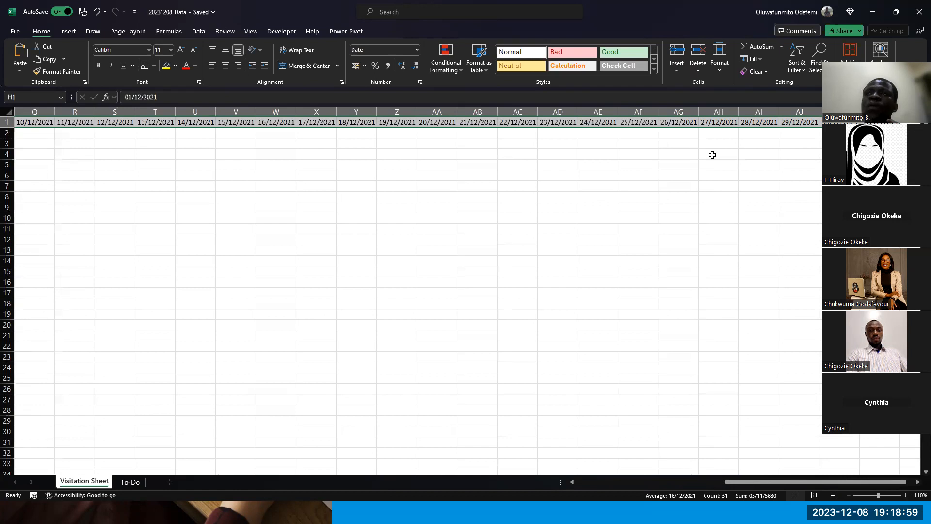
pyautogui.click(417, 50)
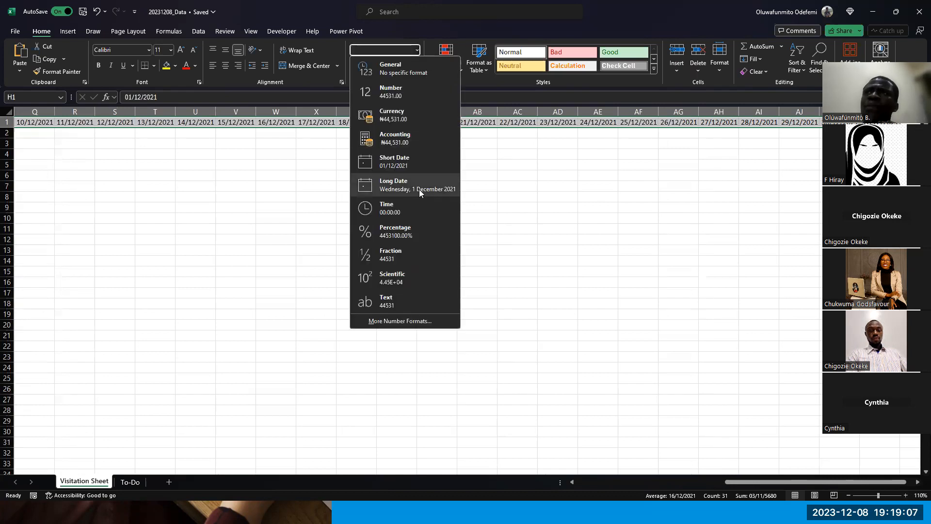
pyautogui.click(402, 324)
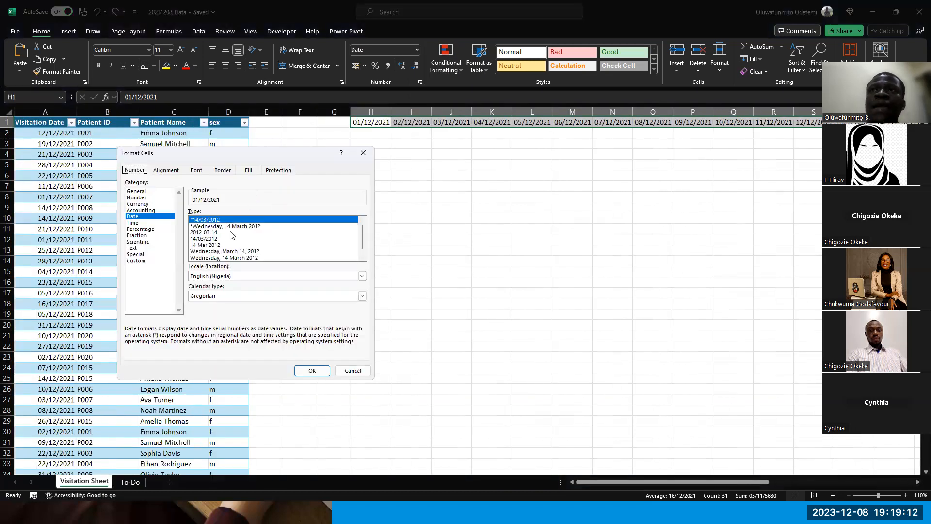
pyautogui.click(144, 261)
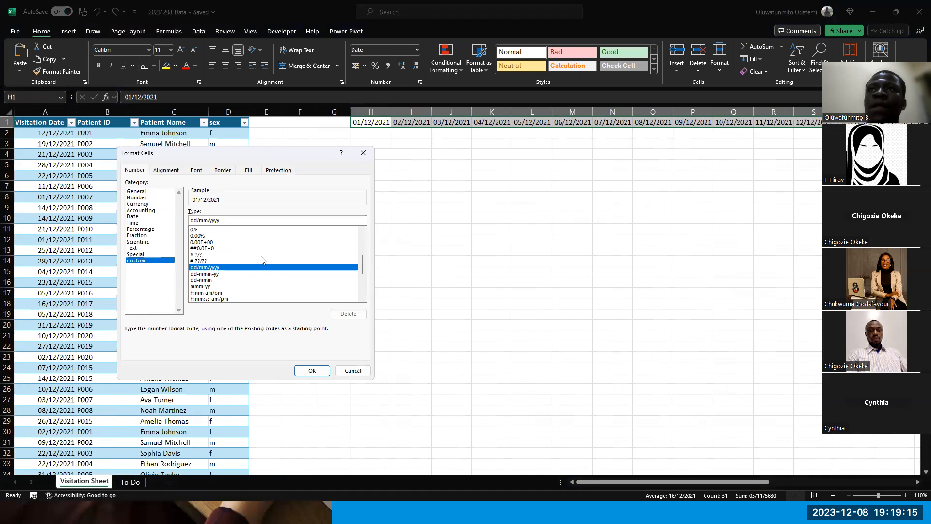
pyautogui.click(245, 221)
pyautogui.press('BackSpace')
pyautogui.press('BackSpace')
pyautogui.press('BackSpace')
pyautogui.press('BackSpace')
pyautogui.press('BackSpace')
pyautogui.press('BackSpace')
pyautogui.press('BackSpace')
pyautogui.press('BackSpace')
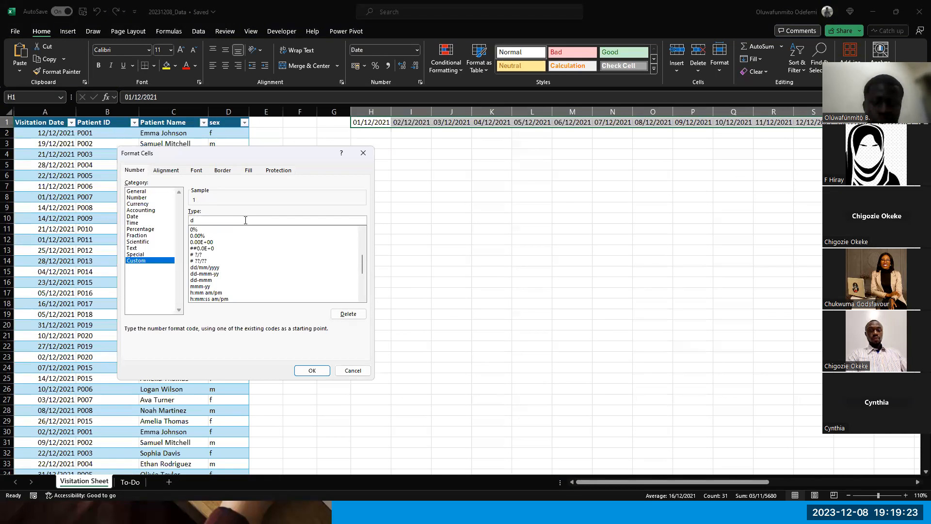
pyautogui.click(312, 370)
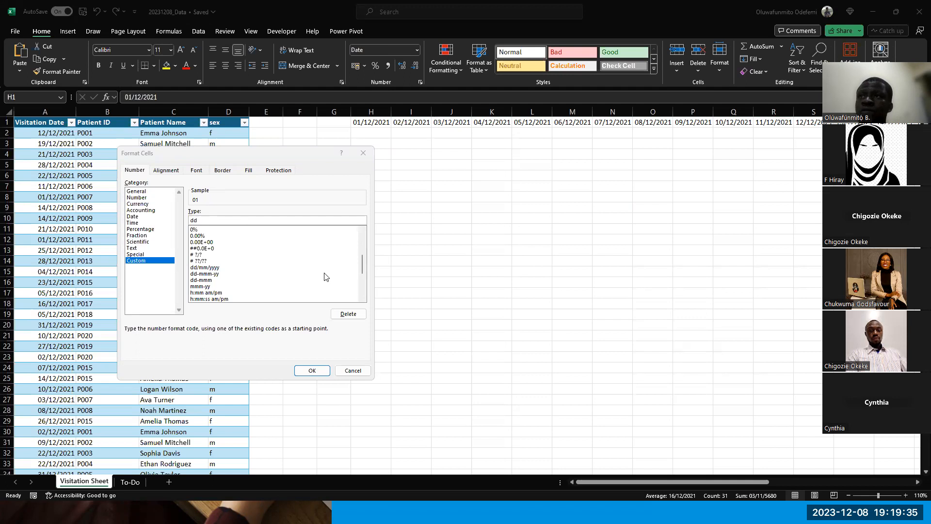
pyautogui.click(312, 371)
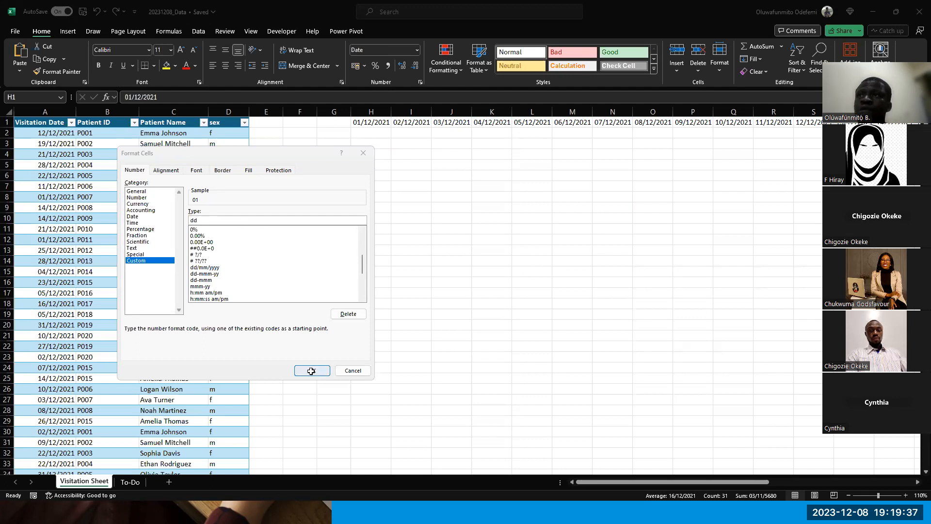
# Step: Fit columns H to AL to the width of their two-digit day headers
pyautogui.click(372, 110)
pyautogui.hotkey('ctrl', 'shift', 'Right')
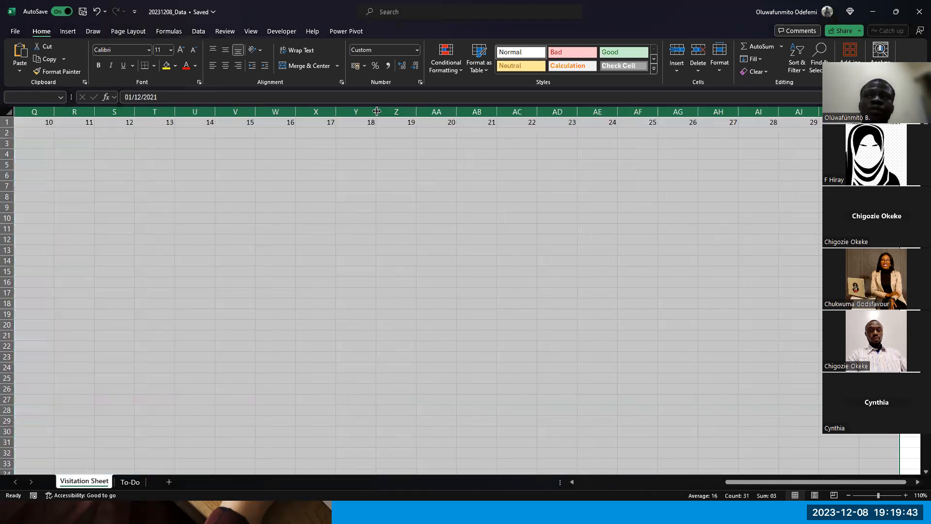
pyautogui.doubleClick(380, 113)
pyautogui.hscroll(-1, 292, 171)
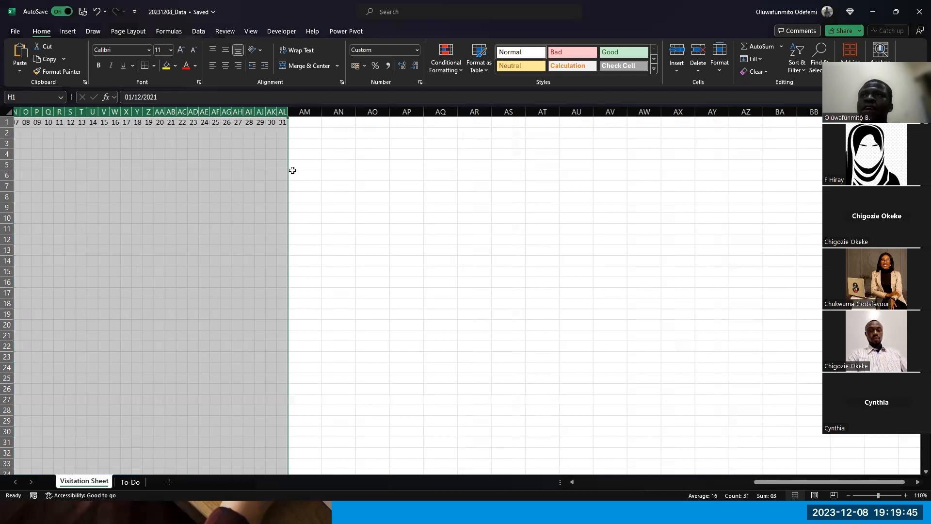
pyautogui.hscroll(-5, 292, 170)
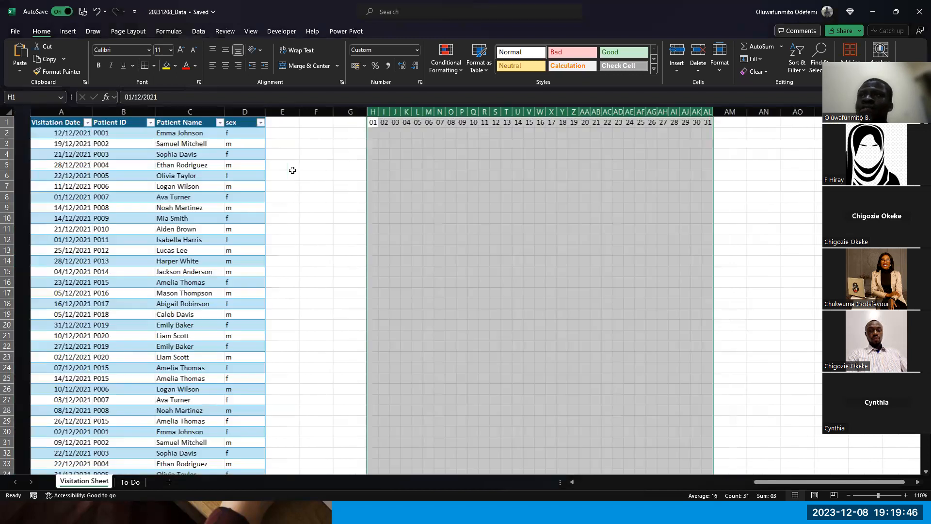
pyautogui.hscroll(2, 325, 172)
pyautogui.click(325, 173)
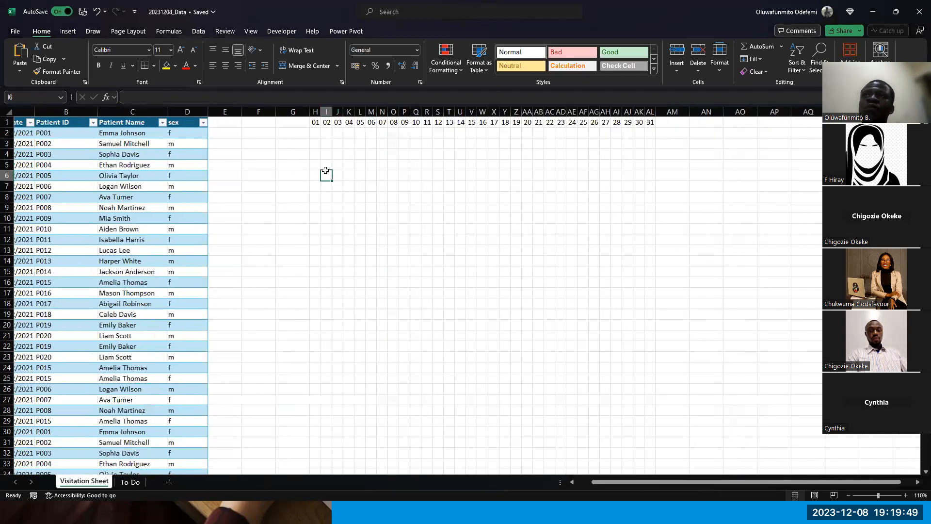
# Step: Check the day headers in H1:AL1 and reread the task list on the To-Do sheet
pyautogui.hotkey('ctrl', 'Up')
pyautogui.hotkey('ctrl', 'Left')
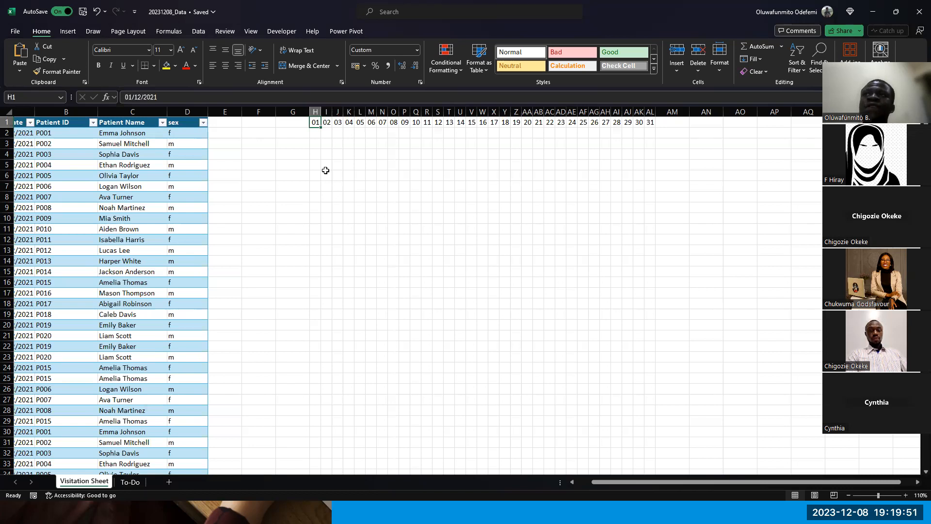
pyautogui.hotkey('ctrl', 'shift', 'Right')
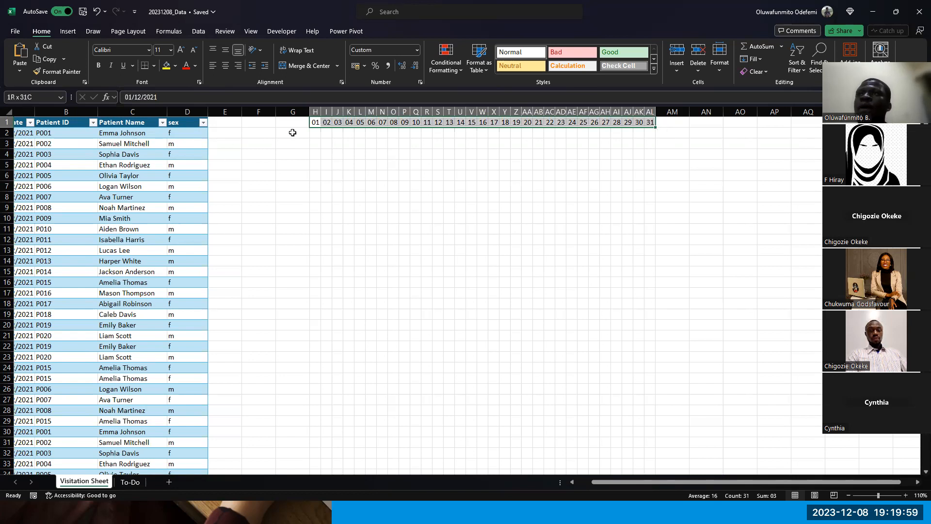
pyautogui.click(292, 123)
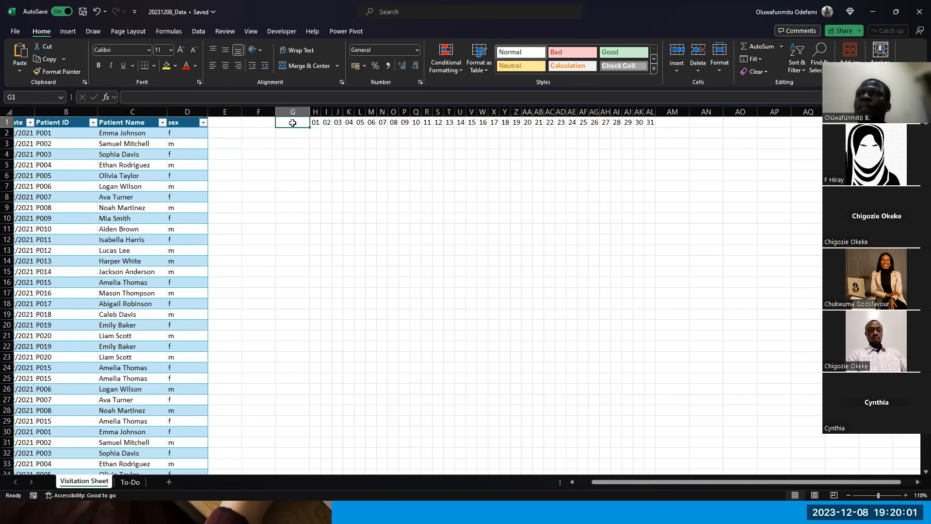
pyautogui.click(129, 483)
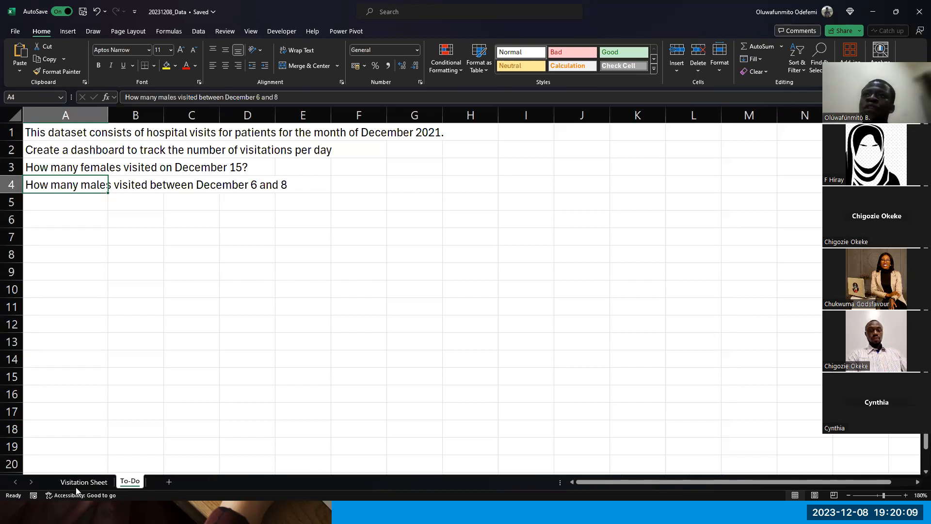
pyautogui.click(106, 482)
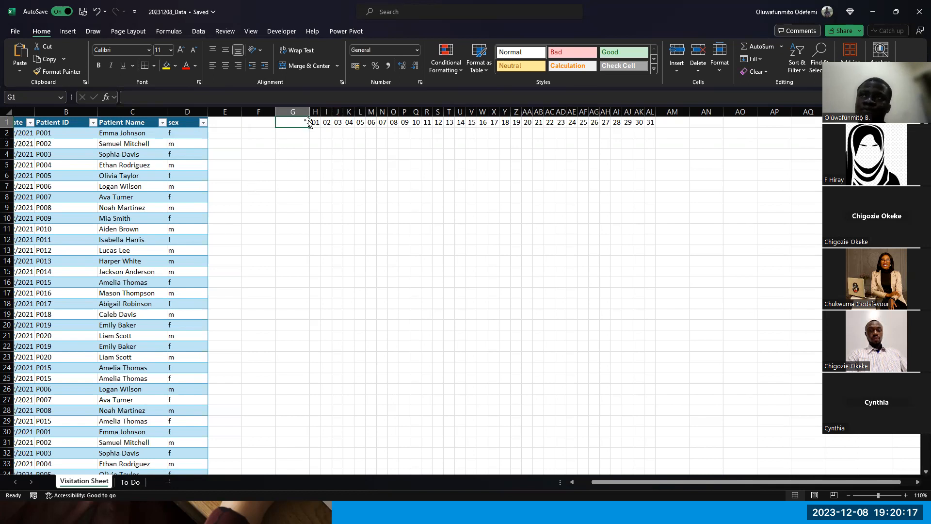
# Step: Widen column G and enter the header Patient in cell G1
pyautogui.moveTo(308, 108); pyautogui.dragTo(331, 105)
pyautogui.write('Patient')
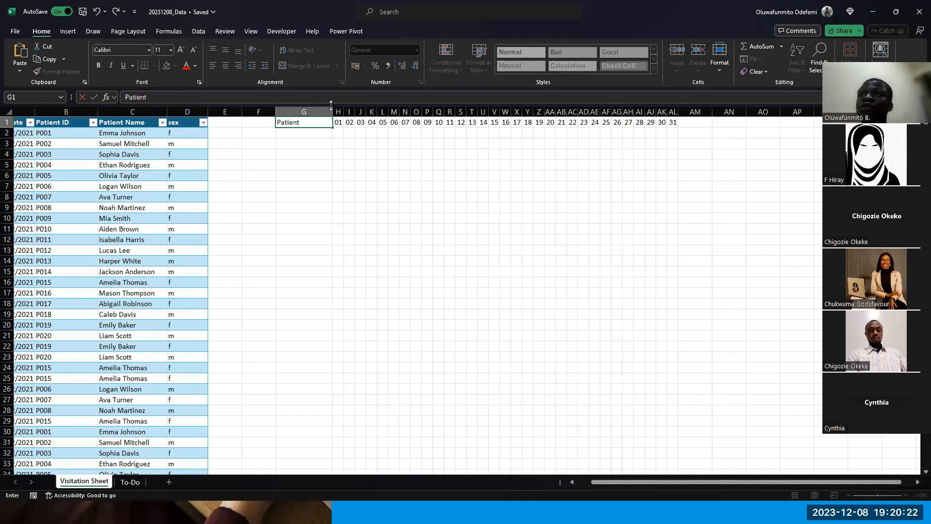
pyautogui.press('Return')
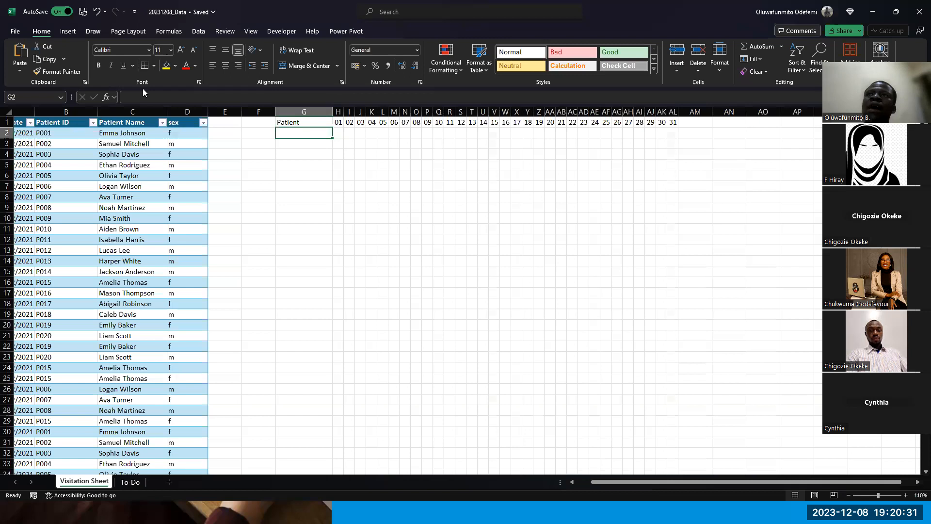
pyautogui.click(129, 142)
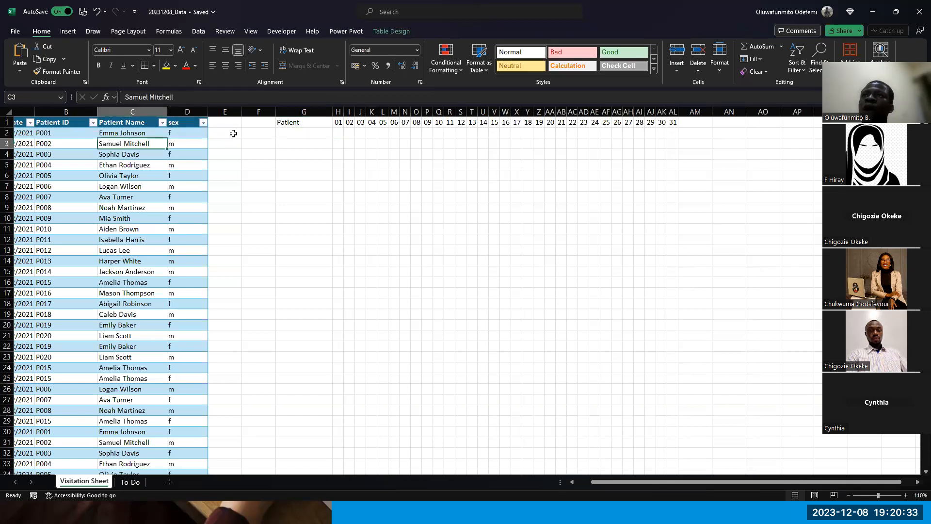
pyautogui.click(292, 135)
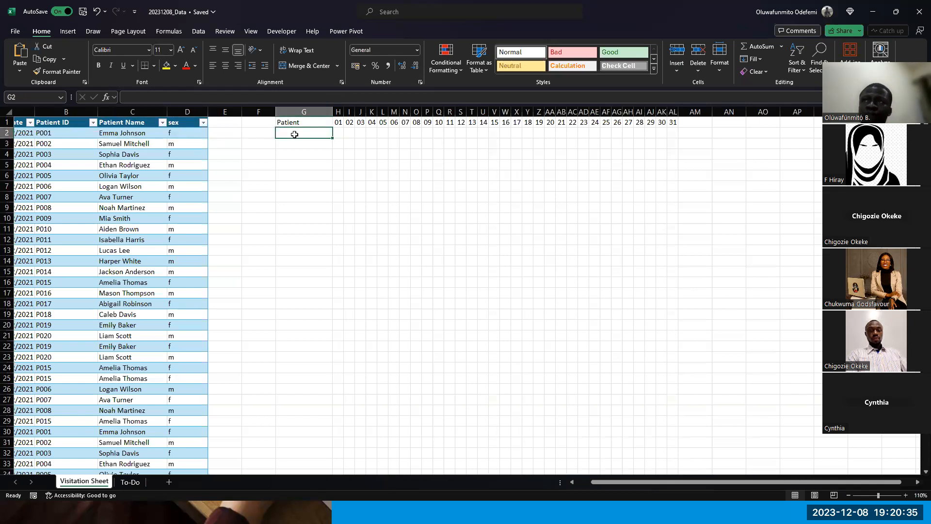
pyautogui.write('=')
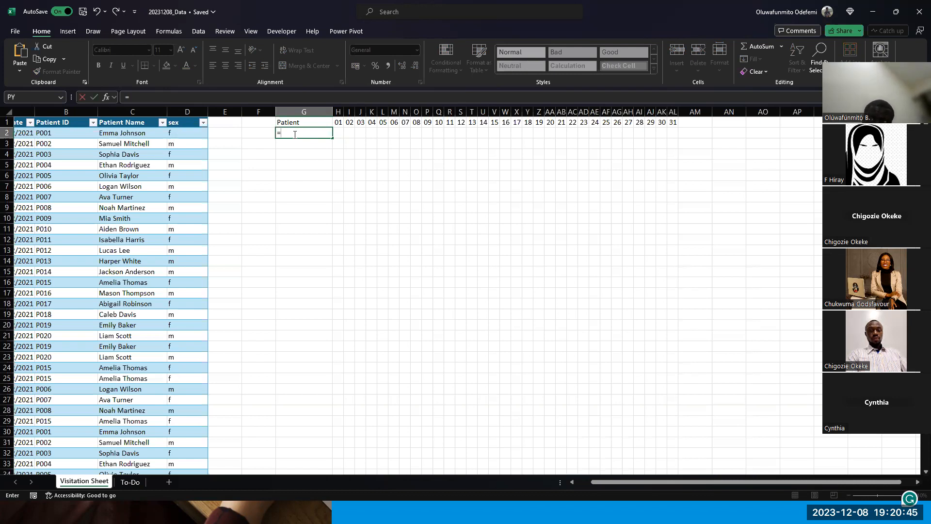
pyautogui.press('Escape')
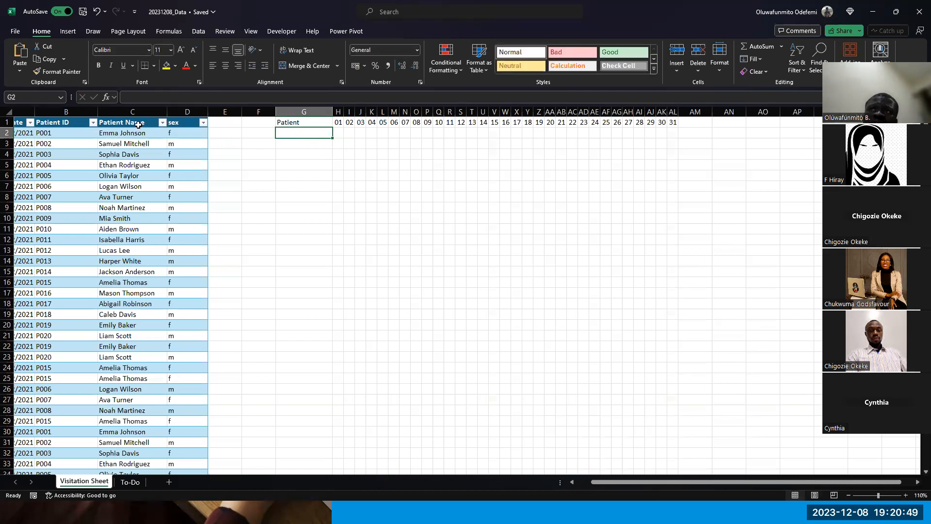
# Step: Examine the Patient Name column from its first entry to the last row of the table
pyautogui.click(137, 106)
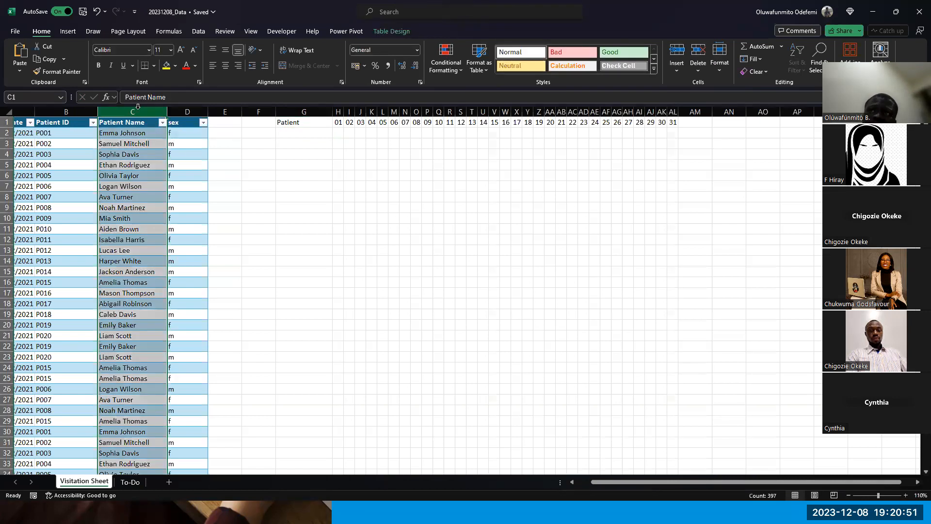
pyautogui.click(130, 136)
pyautogui.hotkey('ctrl', 'Down')
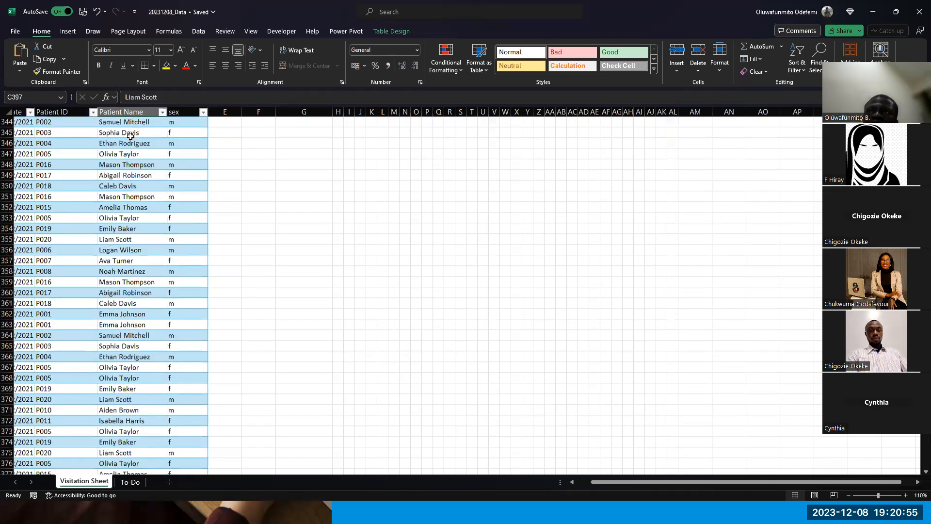
pyautogui.scroll(-8, 143, 237)
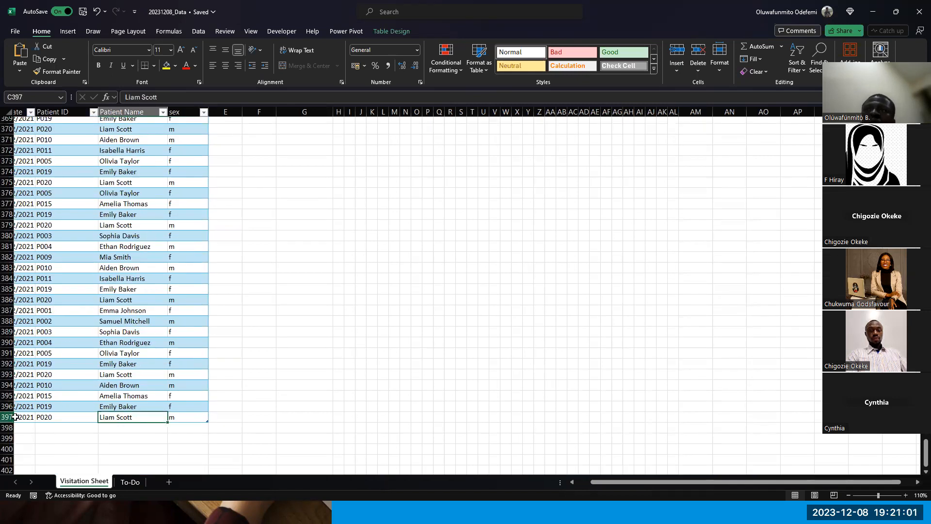
pyautogui.hotkey('ctrl', 'Up')
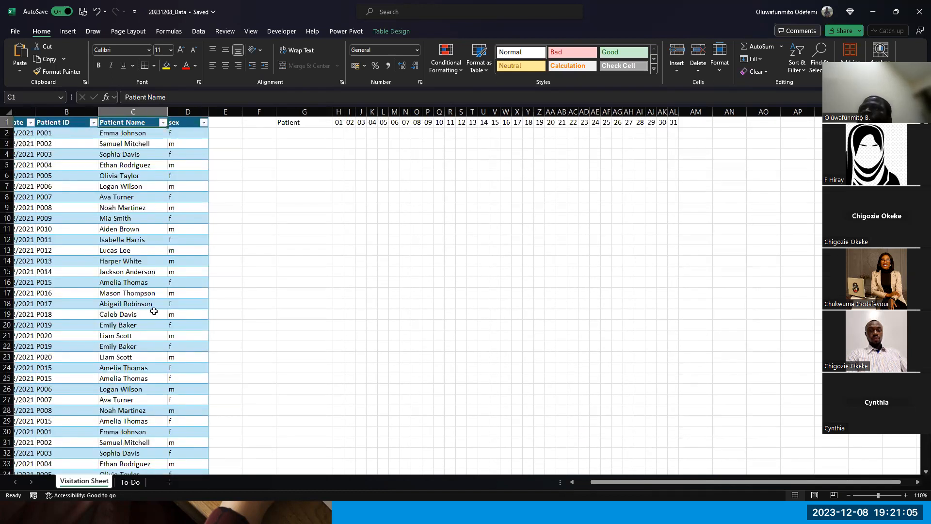
# Step: Freeze the top row of the Visitation Sheet
pyautogui.click(251, 31)
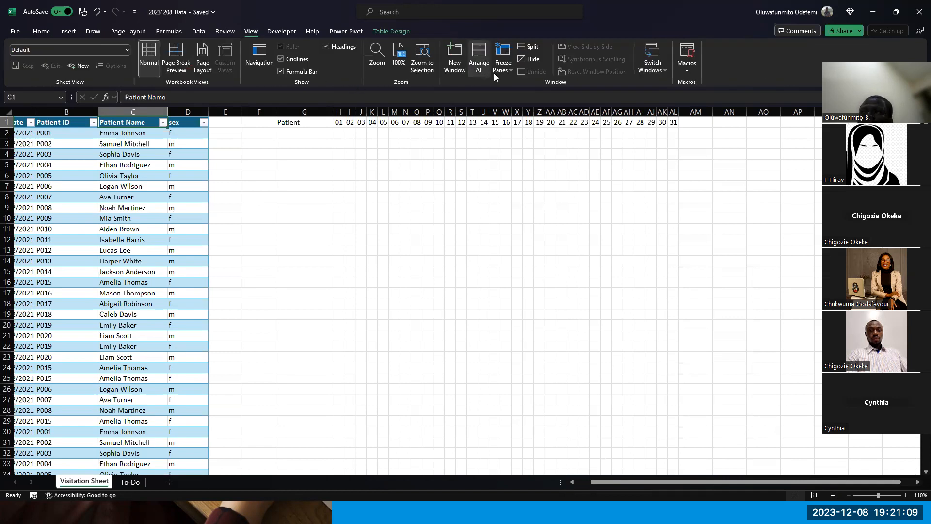
pyautogui.click(502, 70)
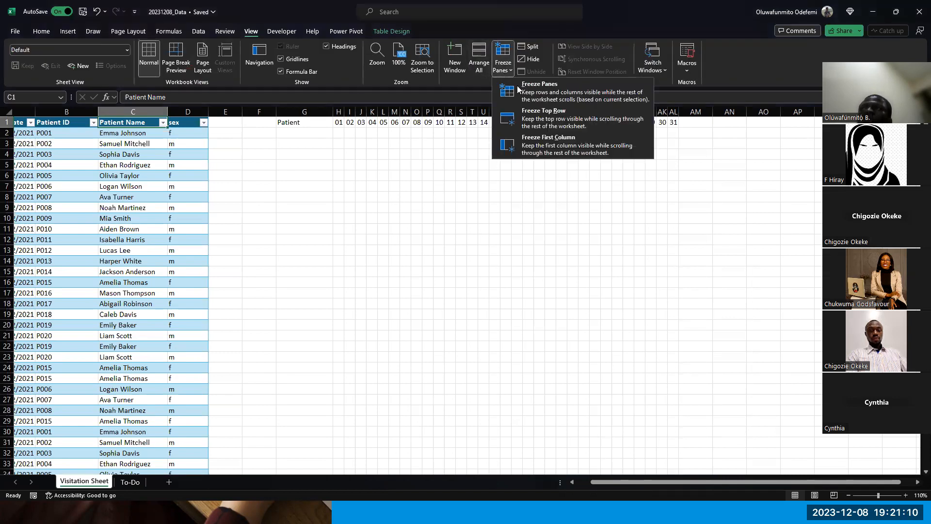
pyautogui.click(556, 126)
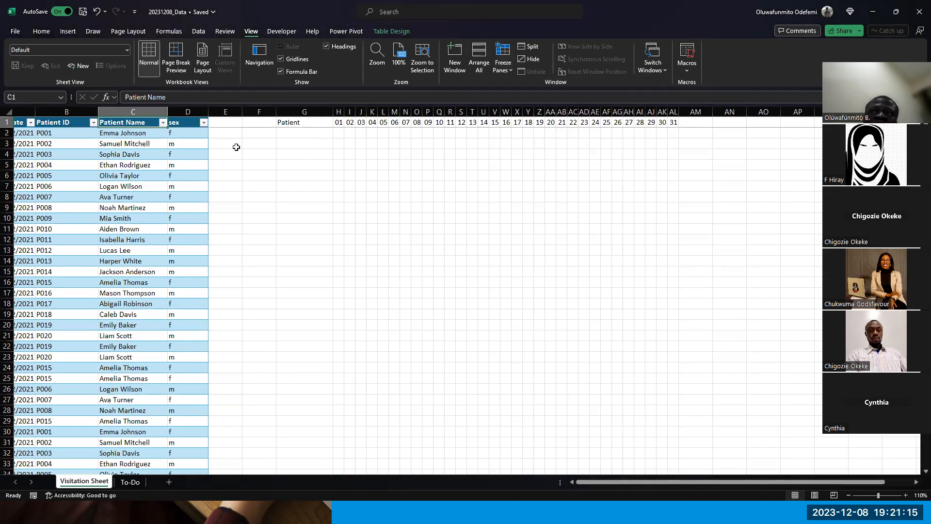
# Step: Widen column E slightly and select cell E2
pyautogui.moveTo(241, 108); pyautogui.dragTo(253, 109)
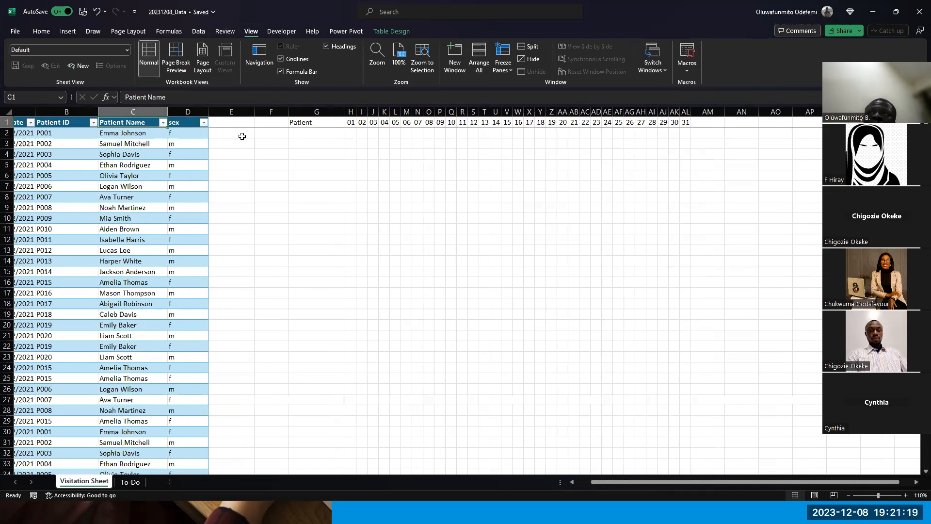
pyautogui.click(242, 137)
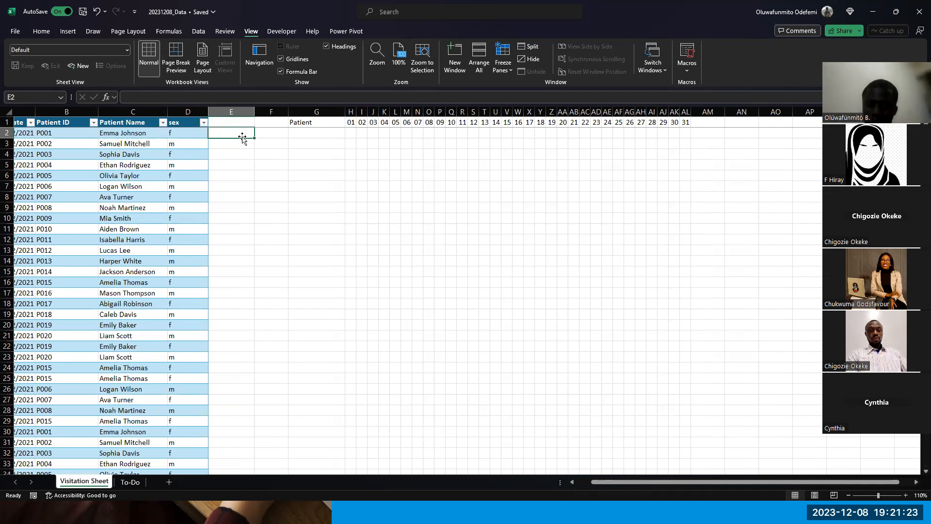
pyautogui.write('=uni')
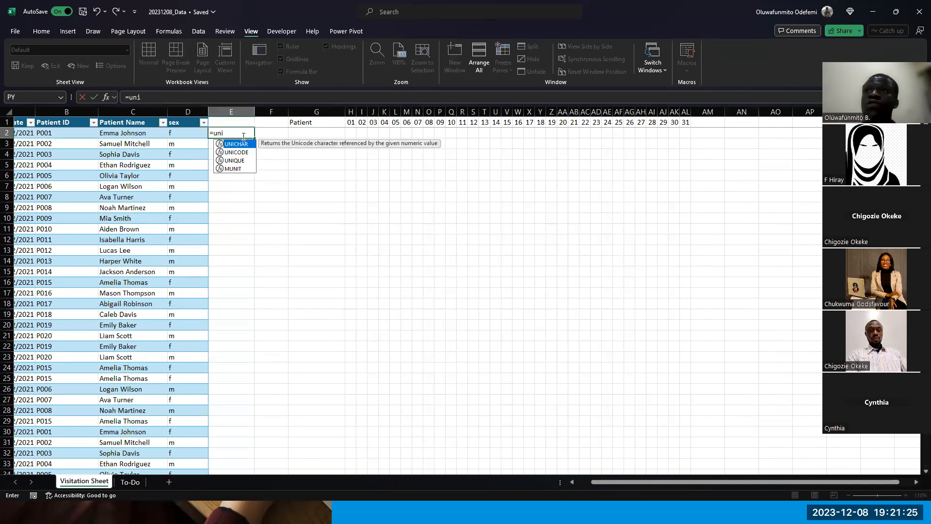
pyautogui.press('BackSpace')
pyautogui.press('BackSpace')
pyautogui.press('BackSpace')
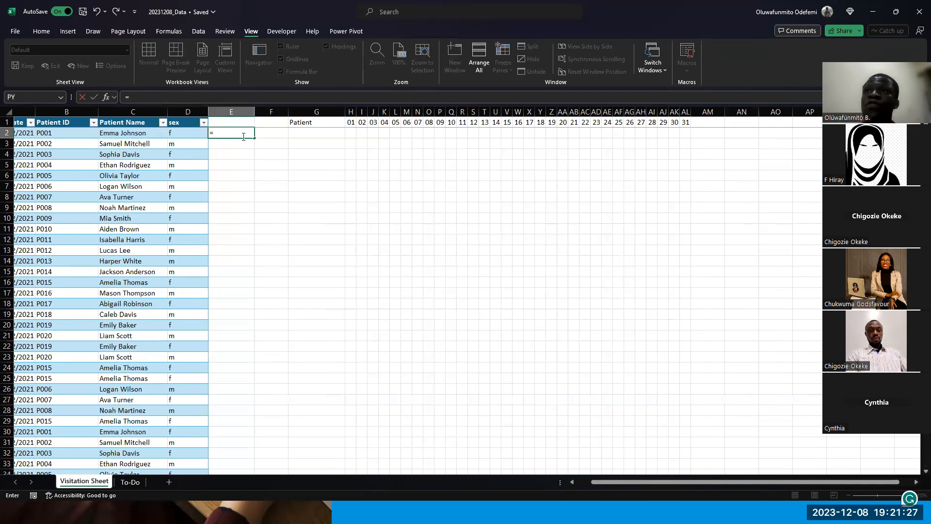
pyautogui.write('count')
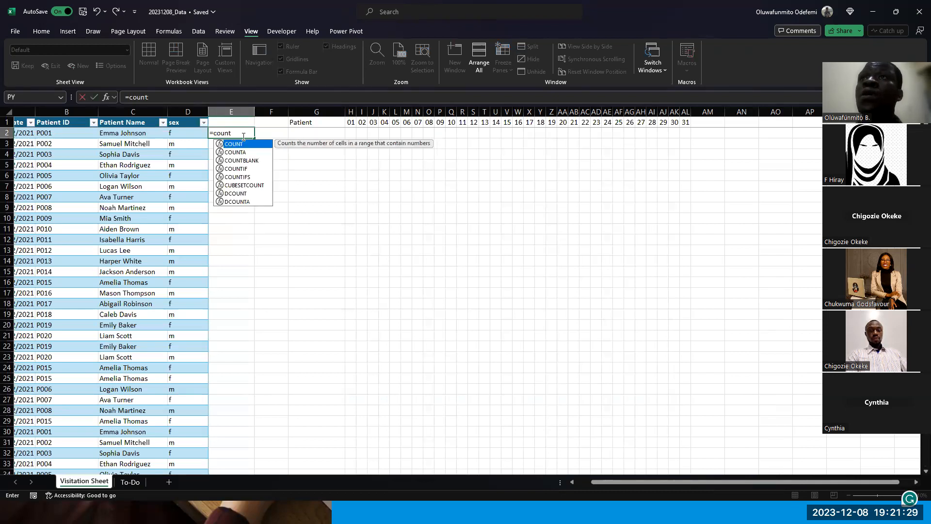
pyautogui.write('u')
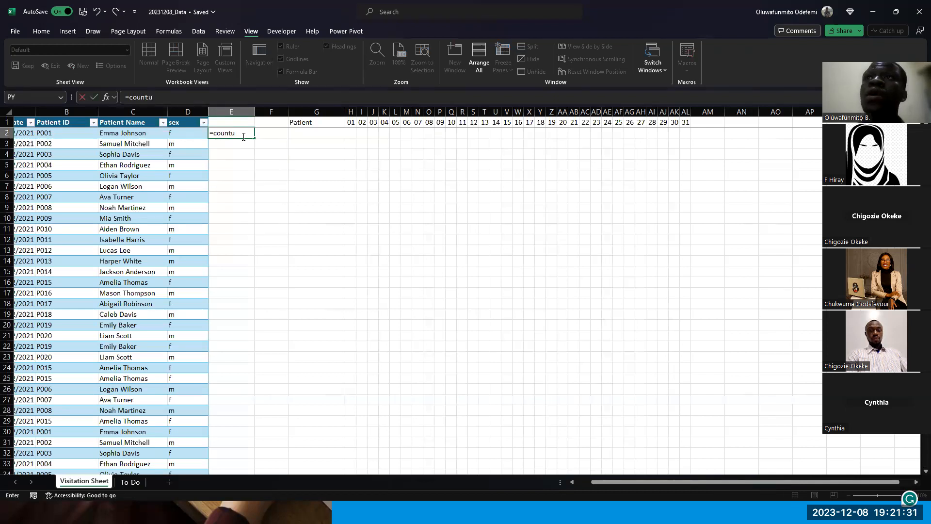
pyautogui.write('ni')
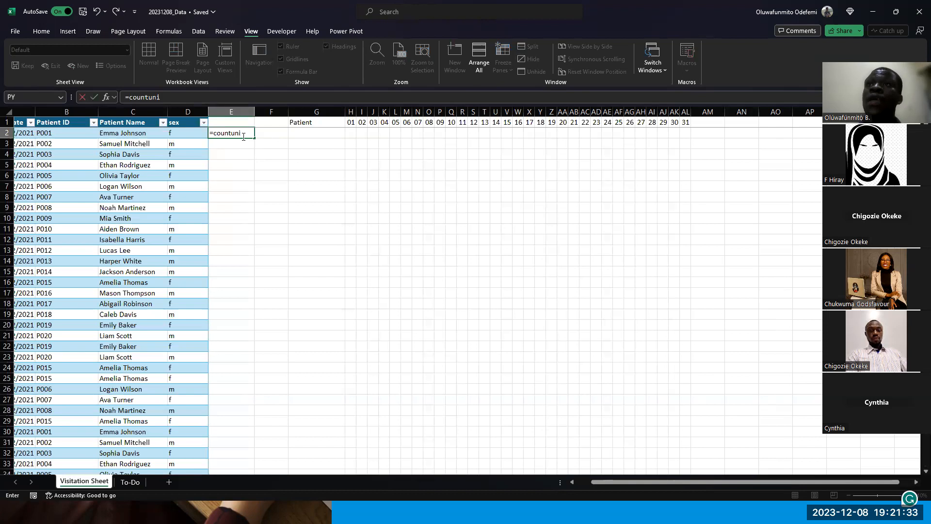
pyautogui.press('BackSpace')
pyautogui.press('BackSpace')
pyautogui.press('BackSpace')
pyautogui.press('BackSpace')
pyautogui.press('BackSpace')
pyautogui.press('BackSpace')
pyautogui.press('BackSpace')
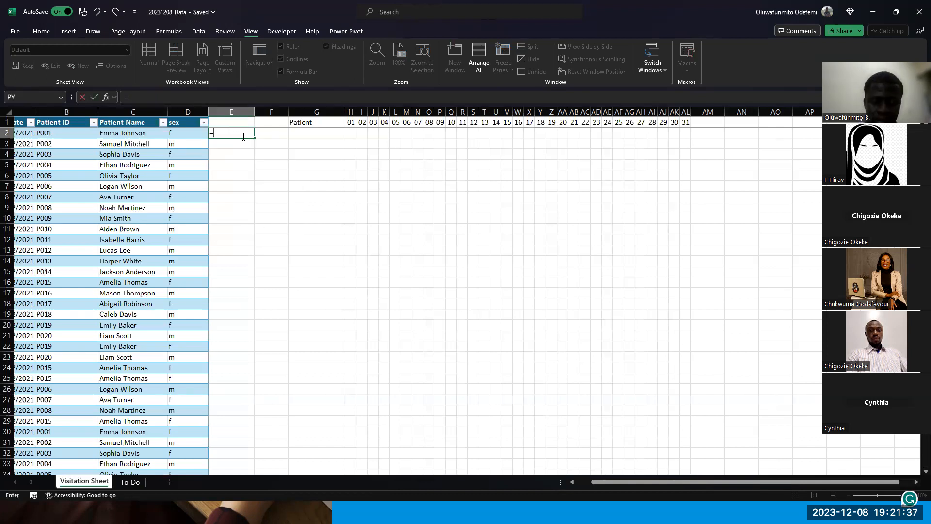
# Step: Enter =UNIQUE(C:C) in cell E2 to list the distinct patient names beside the table
pyautogui.write('uniq')
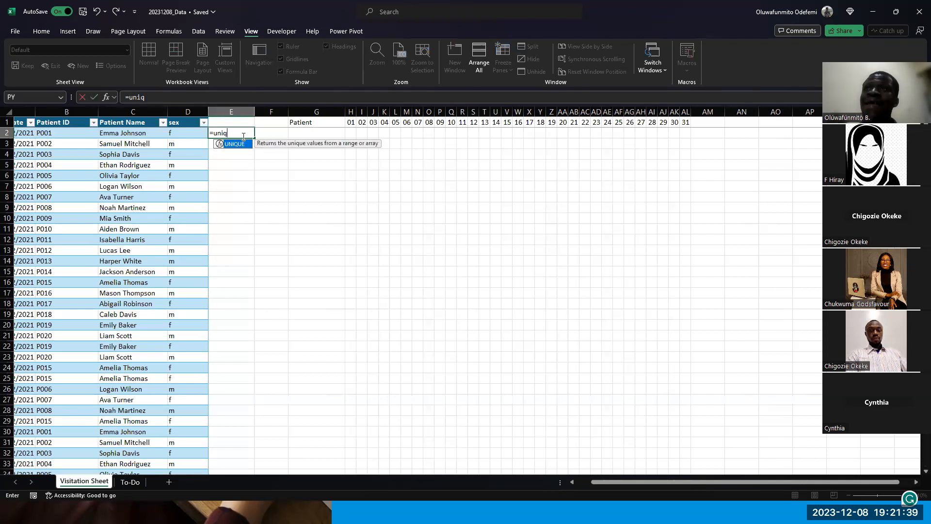
pyautogui.press('Tab')
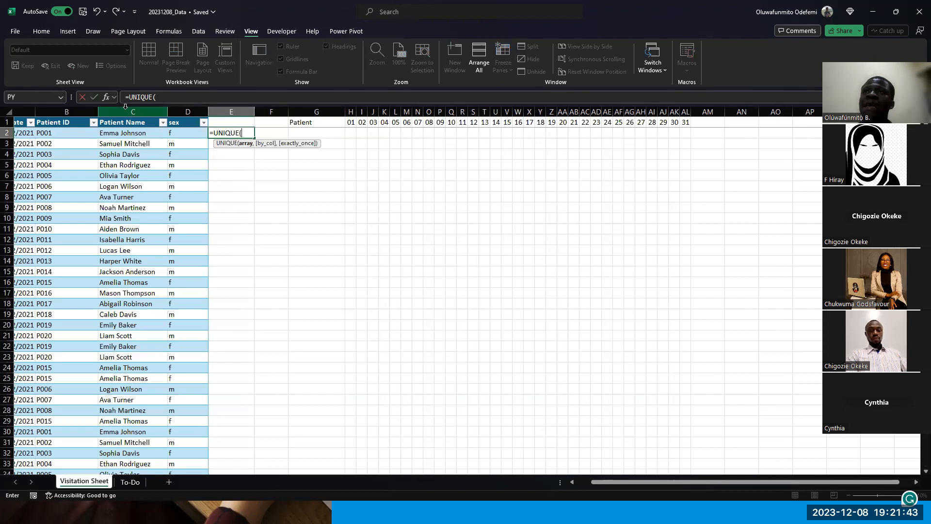
pyautogui.click(125, 108)
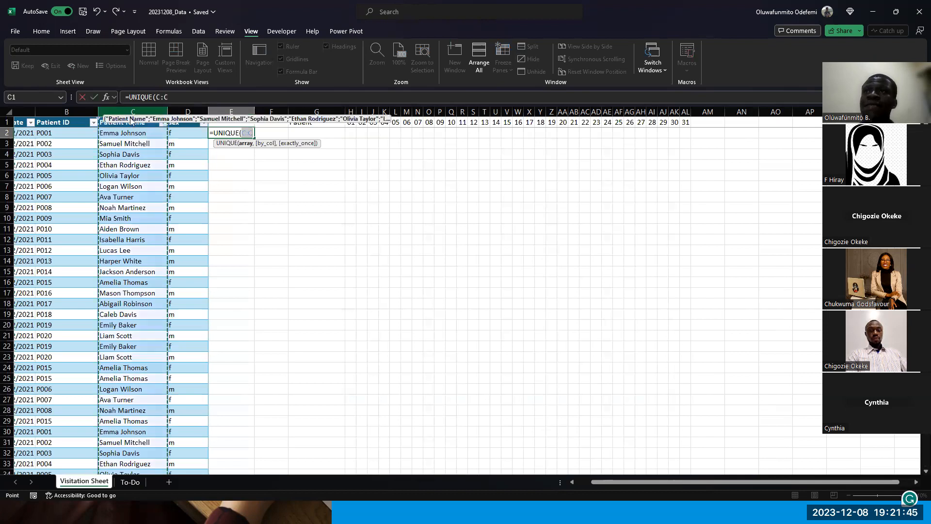
pyautogui.write(')')
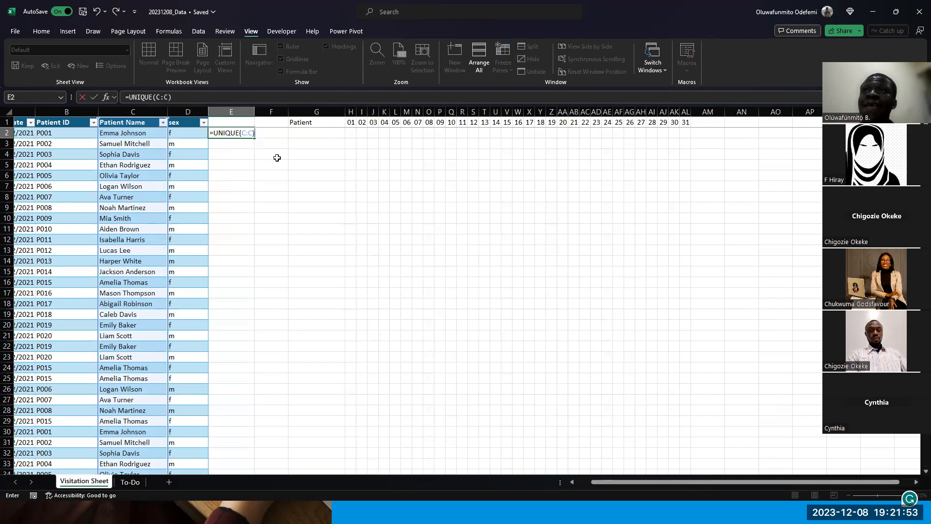
pyautogui.press('Return')
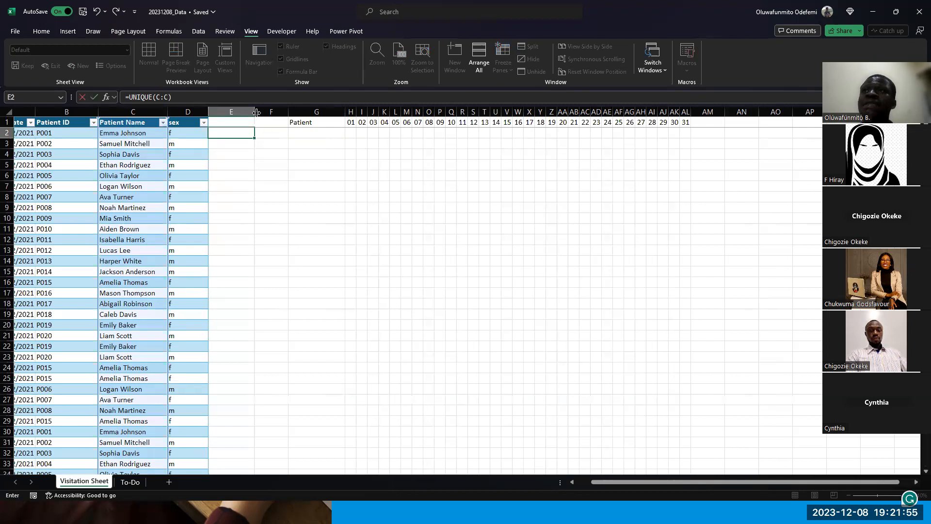
pyautogui.press('Return')
pyautogui.click(257, 112)
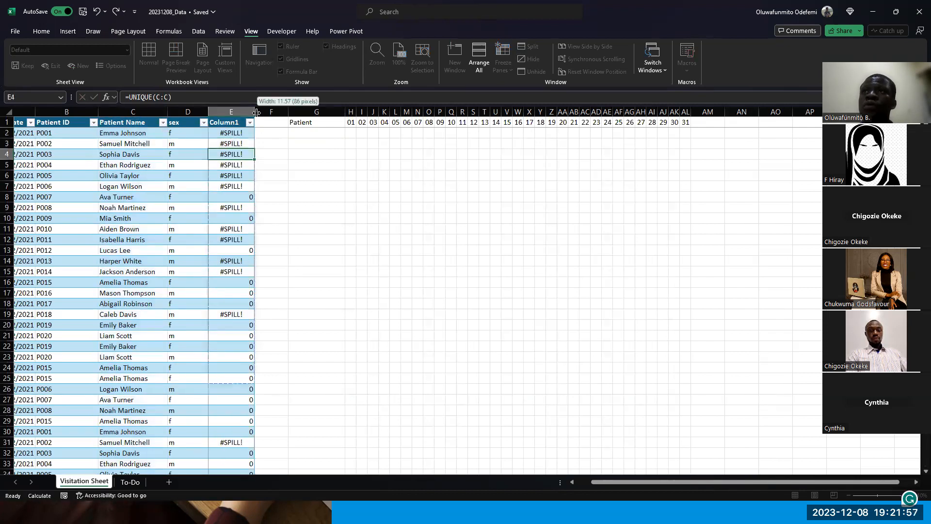
# Step: Undo the automatic formula fill and table expansion in column E, and clear the UNIQUE formula from E2
pyautogui.hotkey('ctrl', 'z')
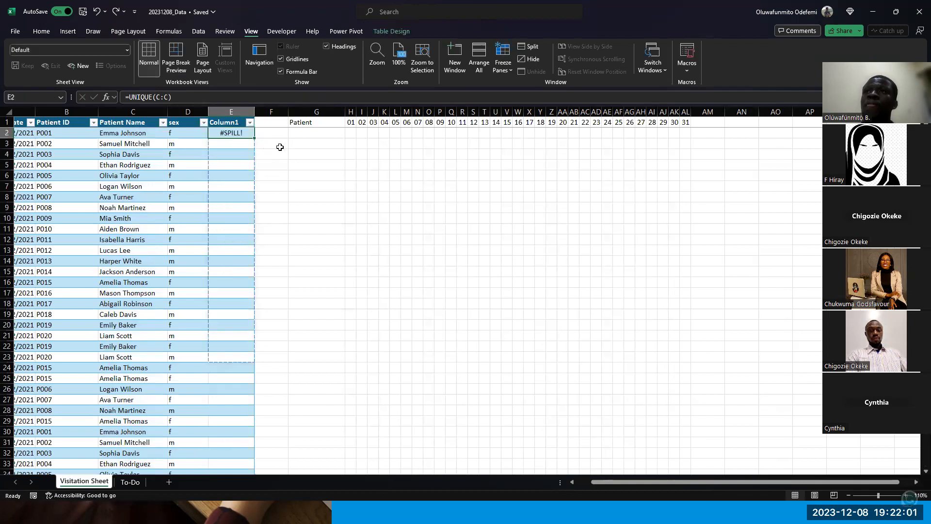
pyautogui.hotkey('ctrl', 'z')
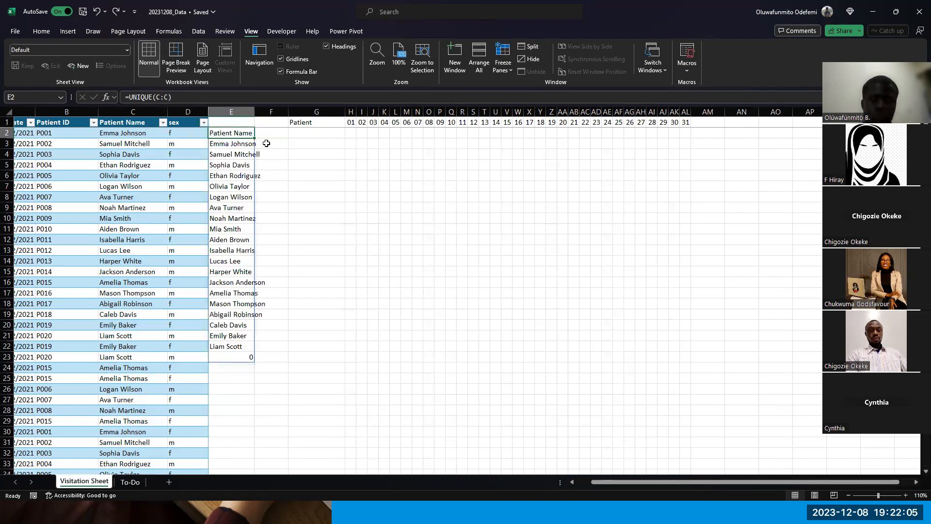
pyautogui.press('Delete')
# Step: Start a UNIQUE formula in cell F3 for the Patient Name column
pyautogui.click(270, 141)
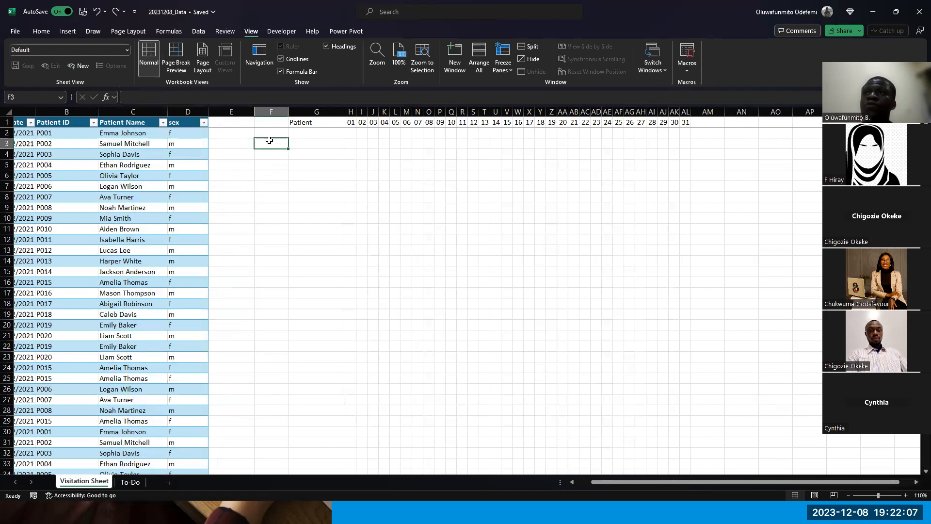
pyautogui.write('=')
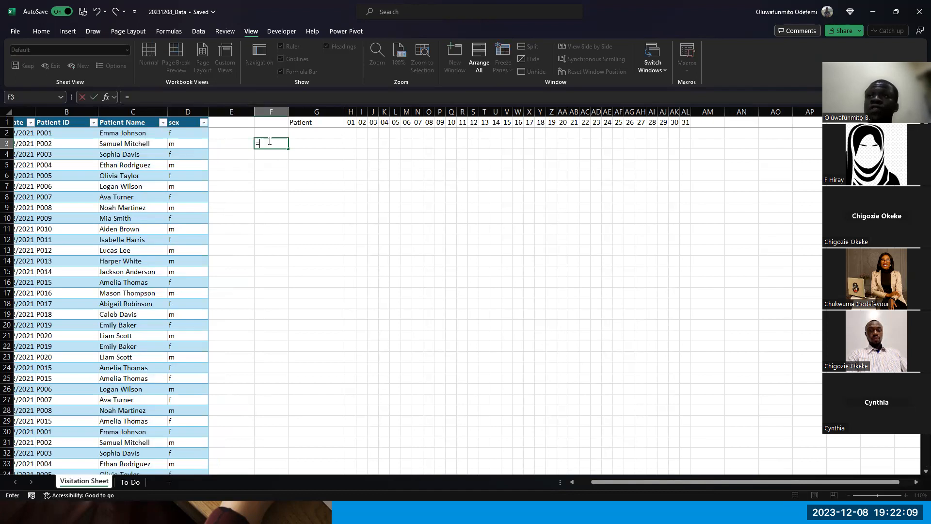
pyautogui.write('uni')
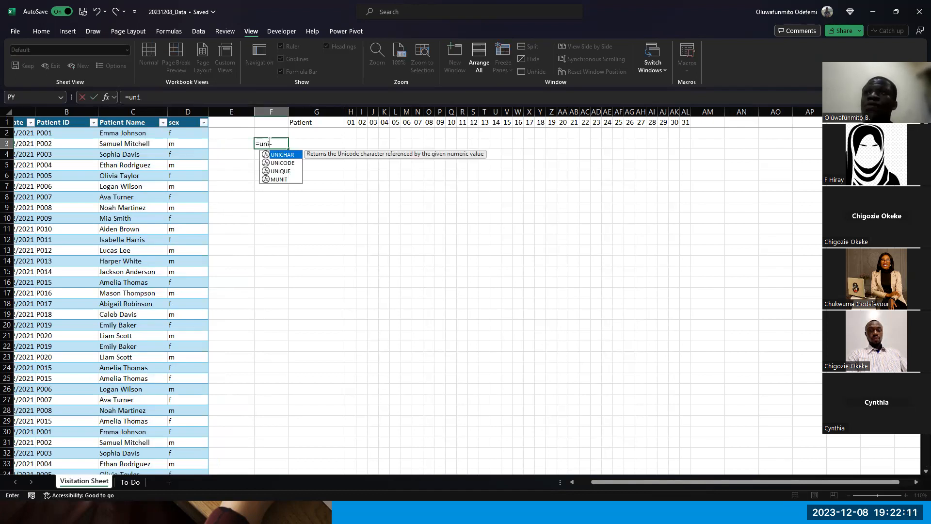
pyautogui.press('Down')
pyautogui.press('Down')
pyautogui.write('q')
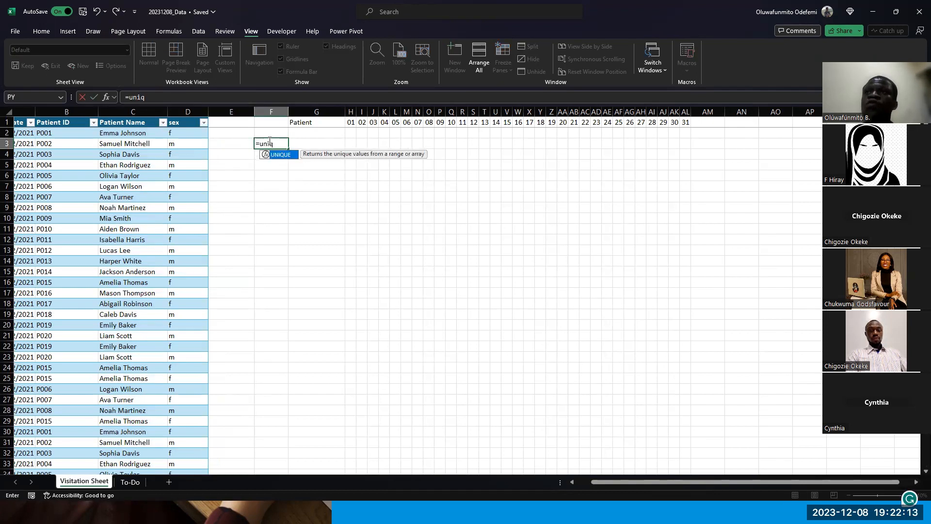
pyautogui.click(146, 109)
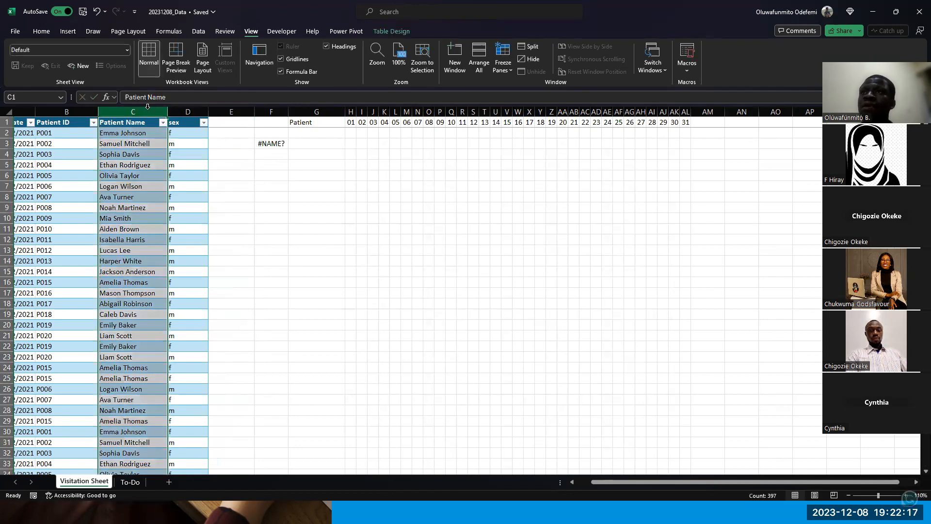
# Step: Complete the formula in F3 as =UNIQUE(C:C) and fit column F's width to the names
pyautogui.click(268, 147)
pyautogui.click(187, 98)
pyautogui.write('ue')
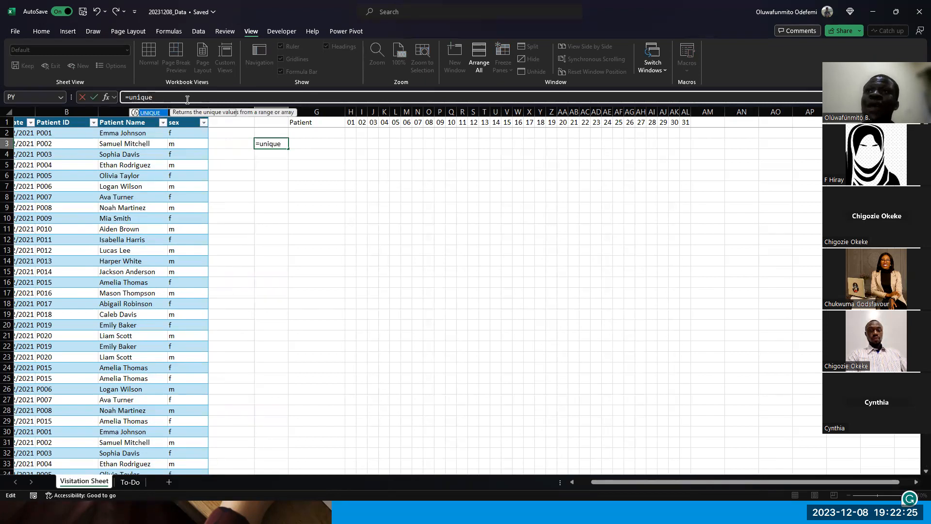
pyautogui.press('Tab')
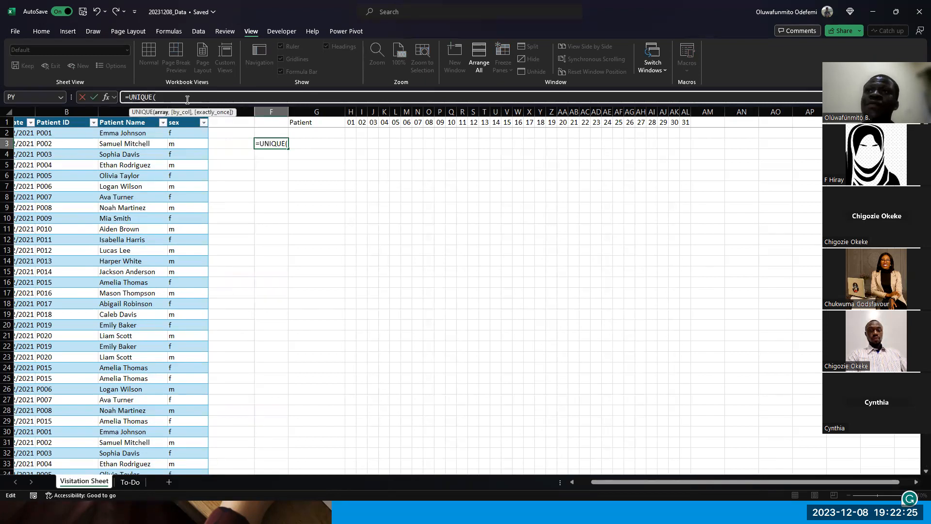
pyautogui.click(122, 108)
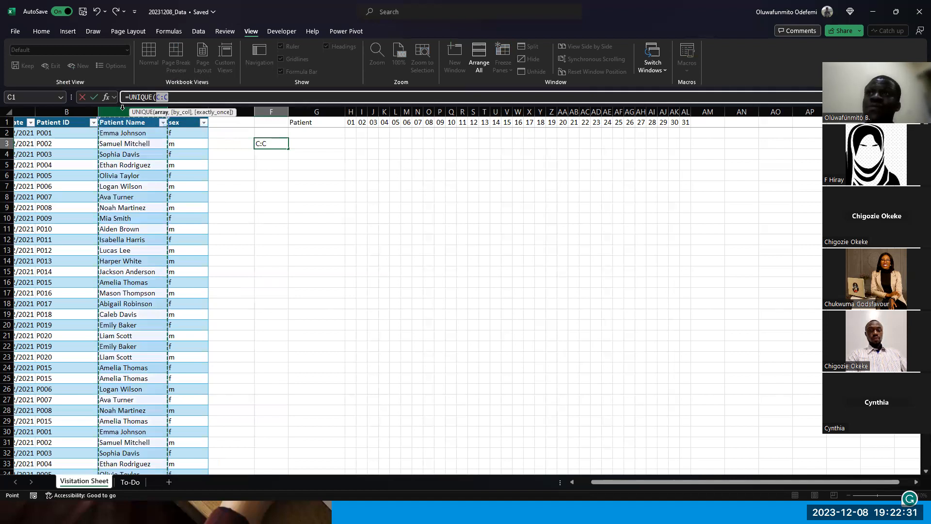
pyautogui.write(')')
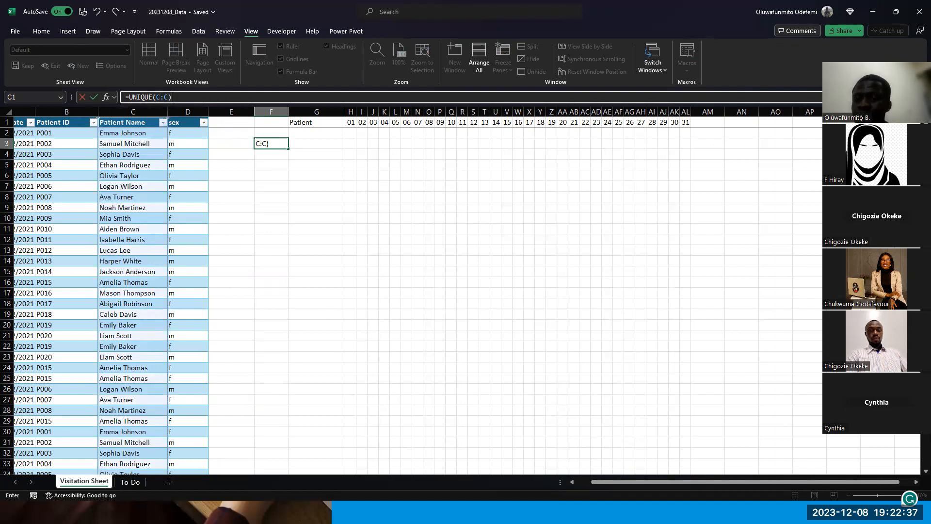
pyautogui.hotkey('alt', 'Tab')
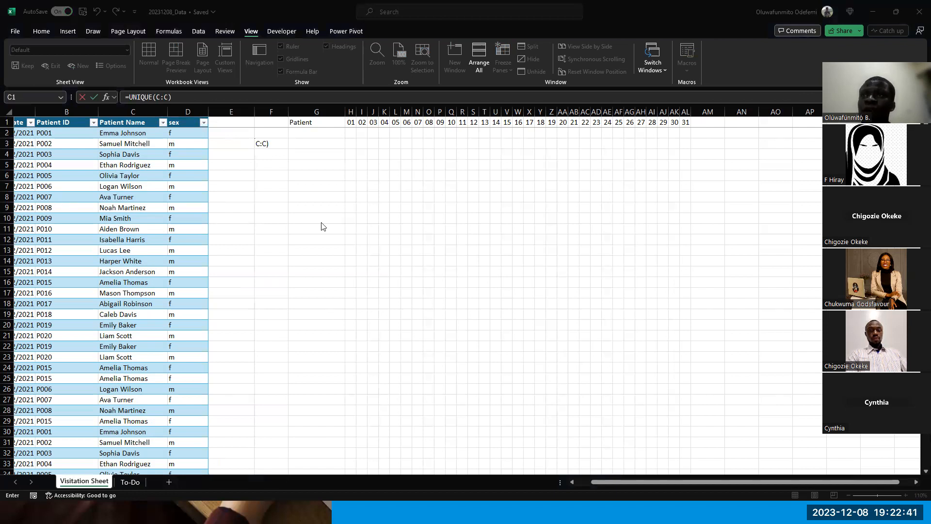
pyautogui.click(223, 93)
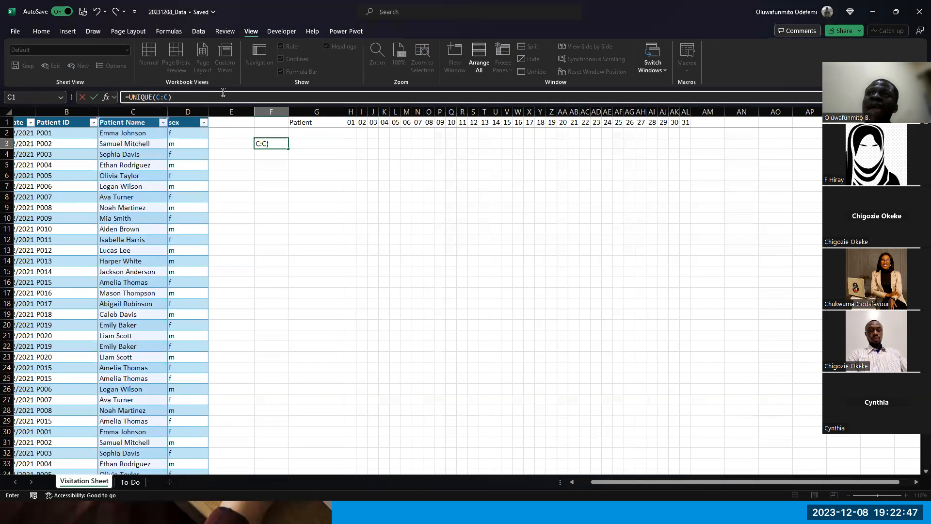
pyautogui.press('Return')
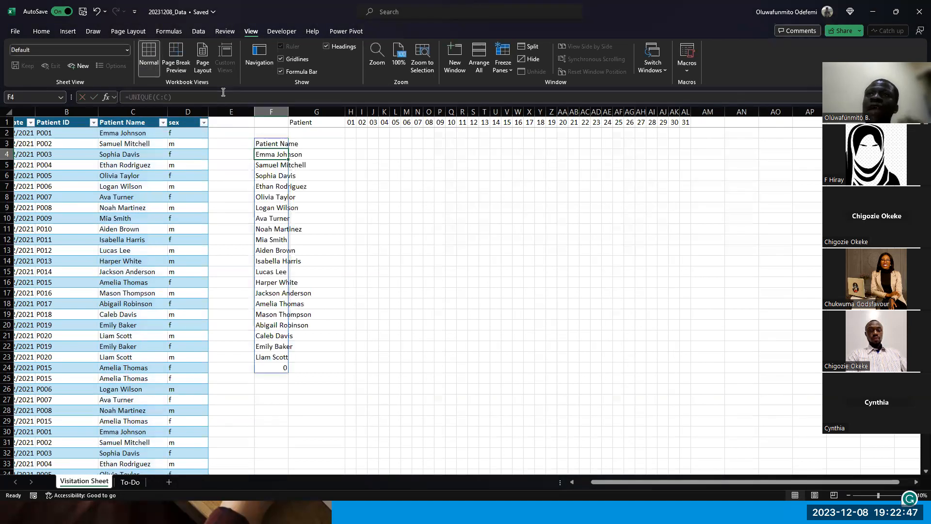
pyautogui.doubleClick(288, 112)
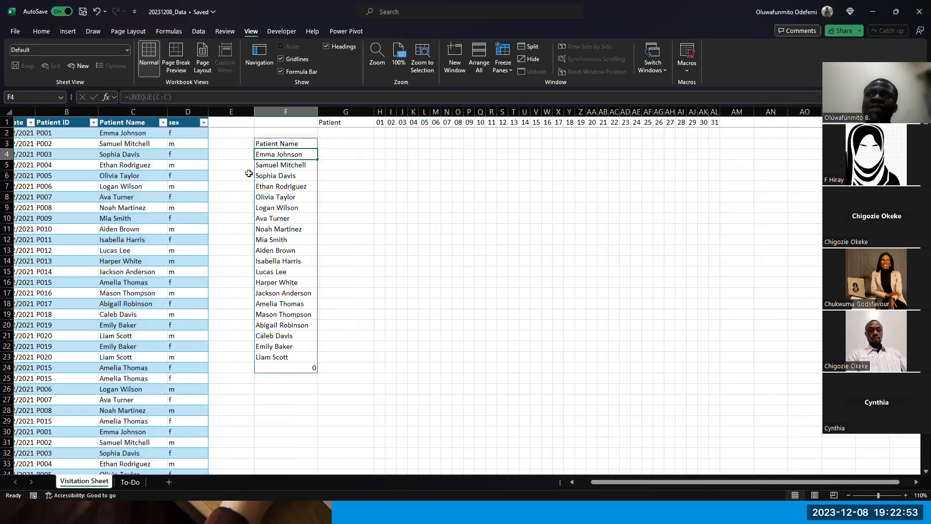
# Step: Restrict the range in cell F3's formula so it reads =UNIQUE(C2:C397)
pyautogui.click(275, 143)
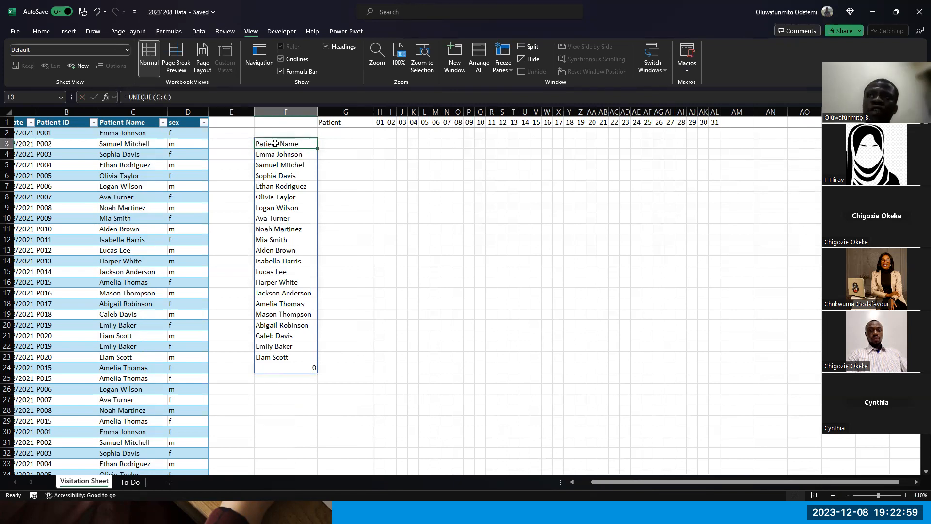
pyautogui.moveTo(273, 274); pyautogui.dragTo(266, 357)
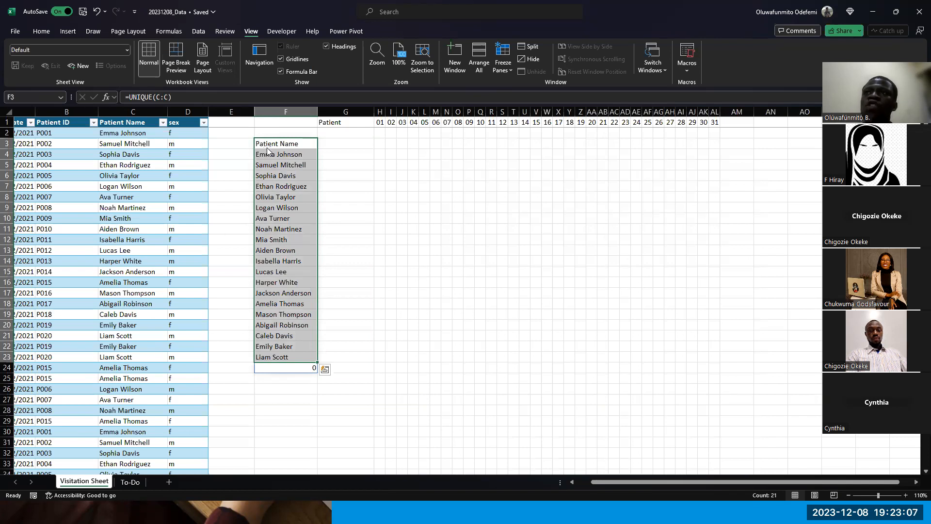
pyautogui.click(171, 99)
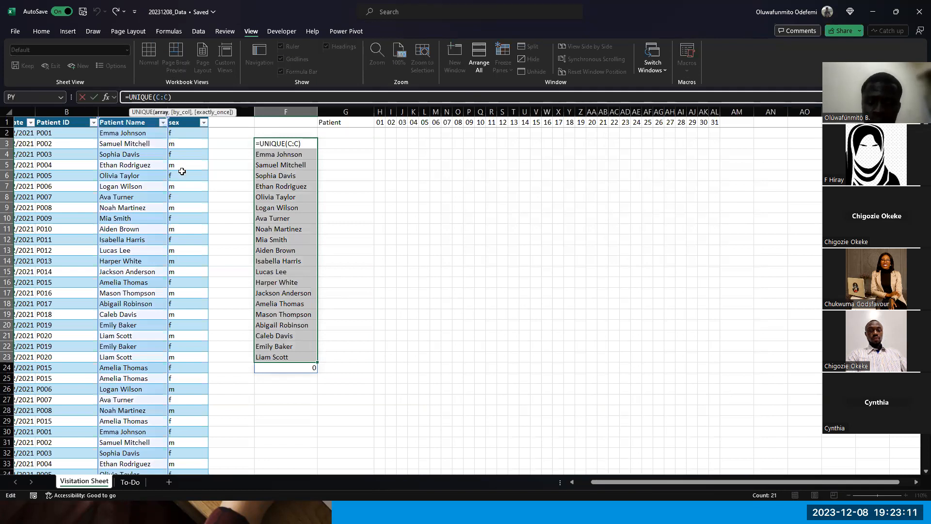
pyautogui.write('397')
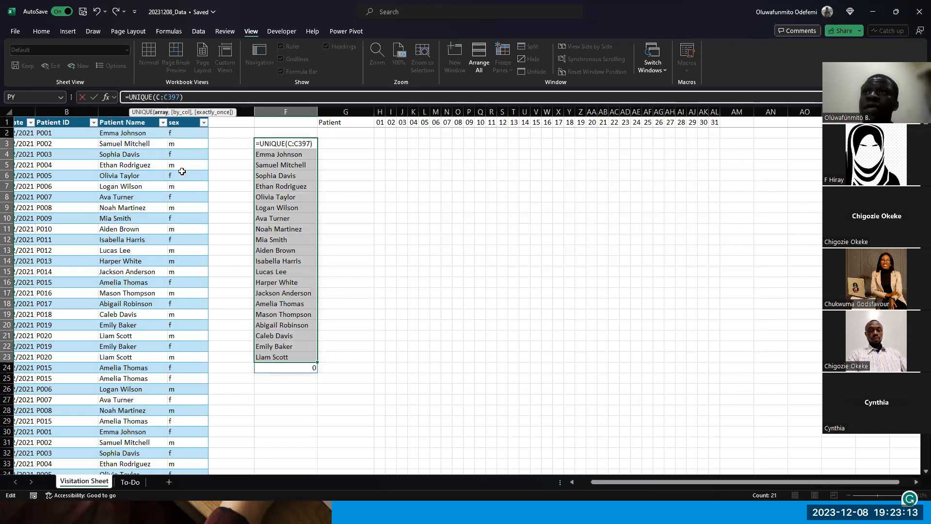
pyautogui.write('2')
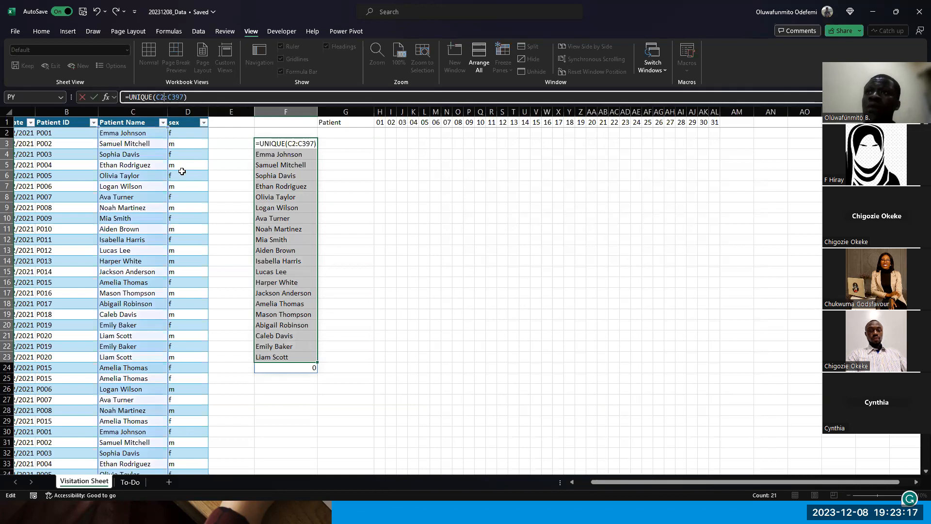
pyautogui.press('Return')
pyautogui.press('Return')
pyautogui.press('Down')
pyautogui.press('Down')
pyautogui.press('Up')
pyautogui.press('Up')
pyautogui.press('Up')
pyautogui.press('Up')
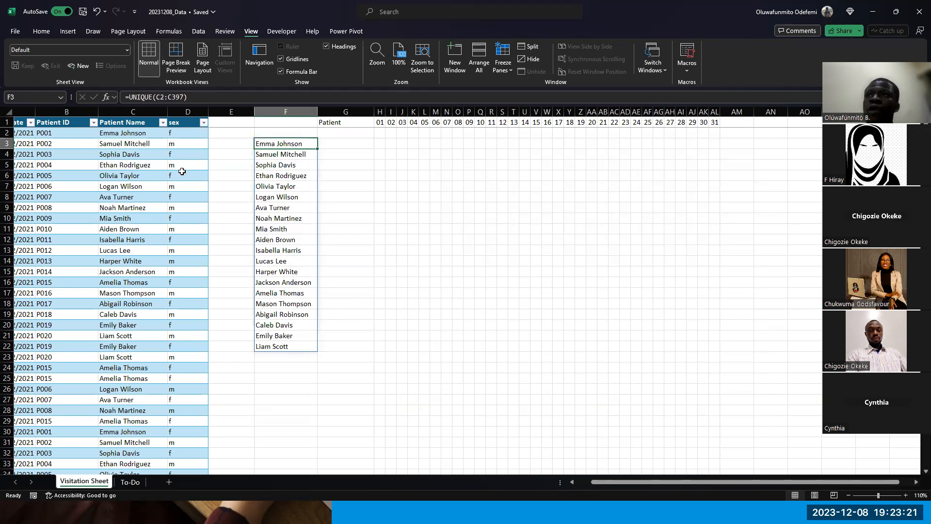
pyautogui.hotkey('ctrl', 'shift', 'Down')
pyautogui.press('Up')
pyautogui.press('Down')
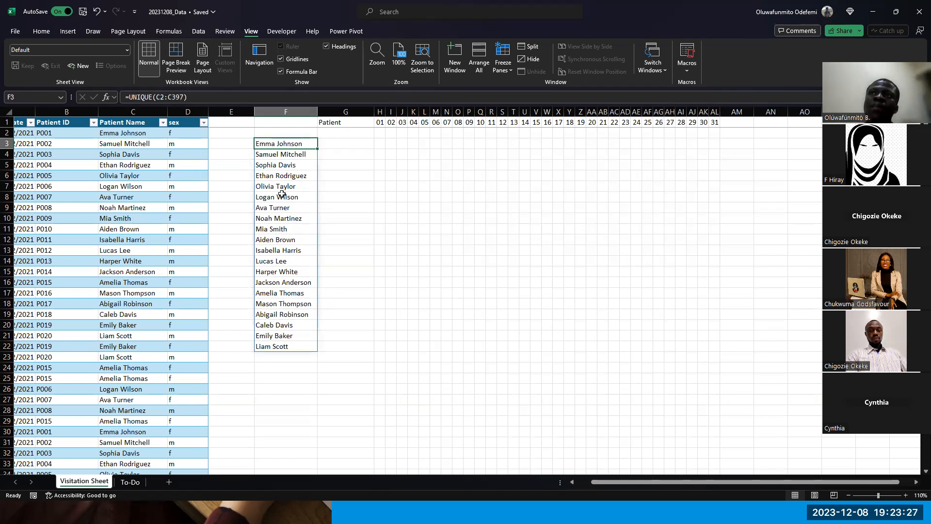
# Step: Wrap cell F3's formula in COUNTA so it reads =COUNTA(UNIQUE(C2:C397)), and make the cell bold
pyautogui.click(136, 97)
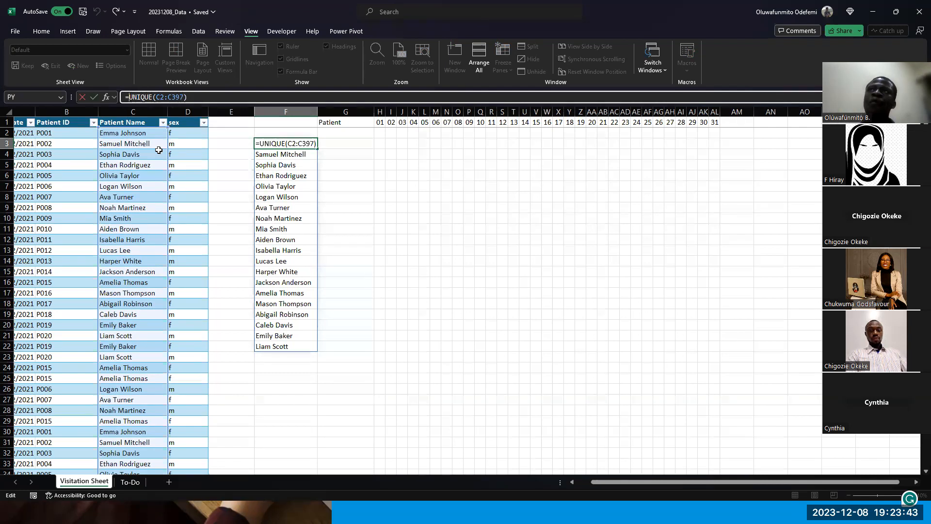
pyautogui.write('CO')
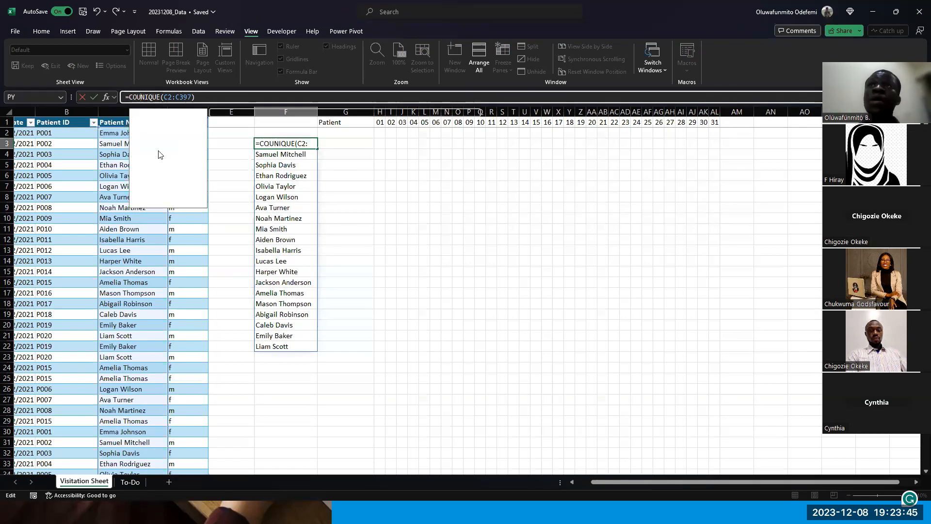
pyautogui.write('UNT')
pyautogui.press('Down')
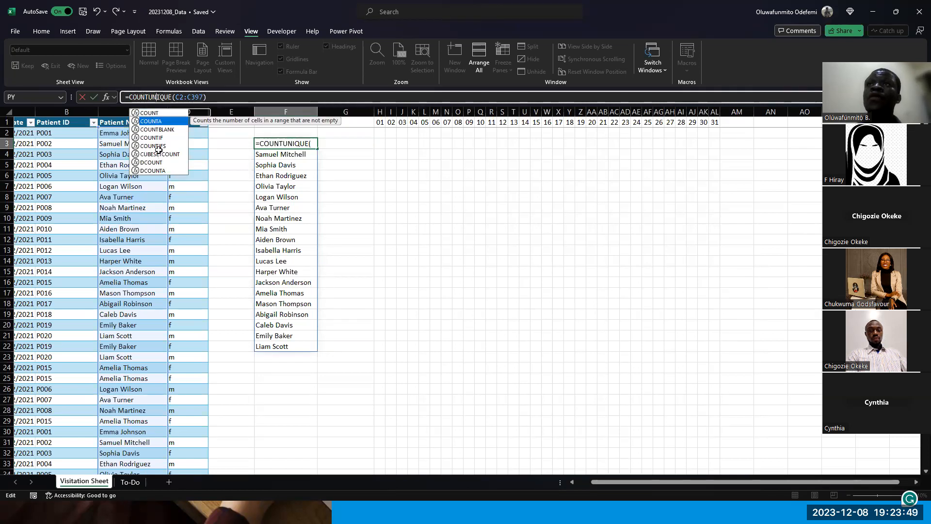
pyautogui.press('Tab')
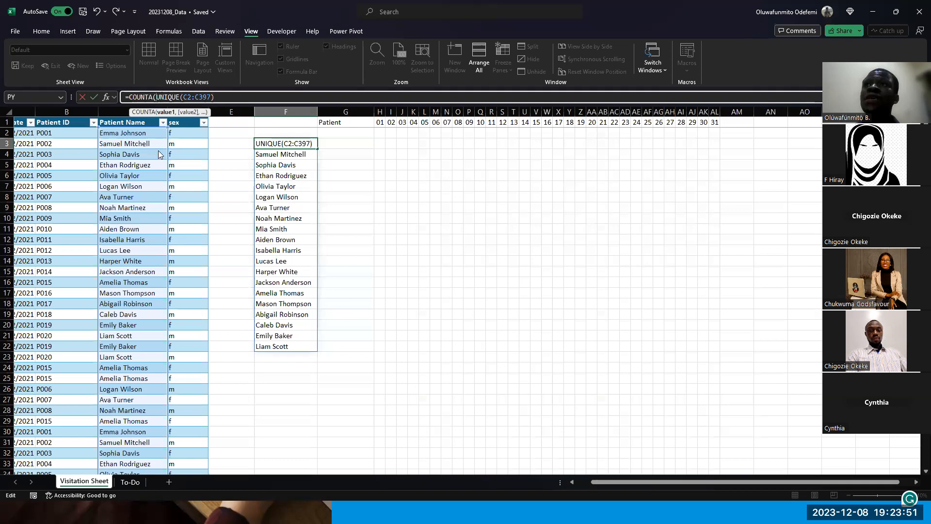
pyautogui.press('Return')
pyautogui.press('Escape')
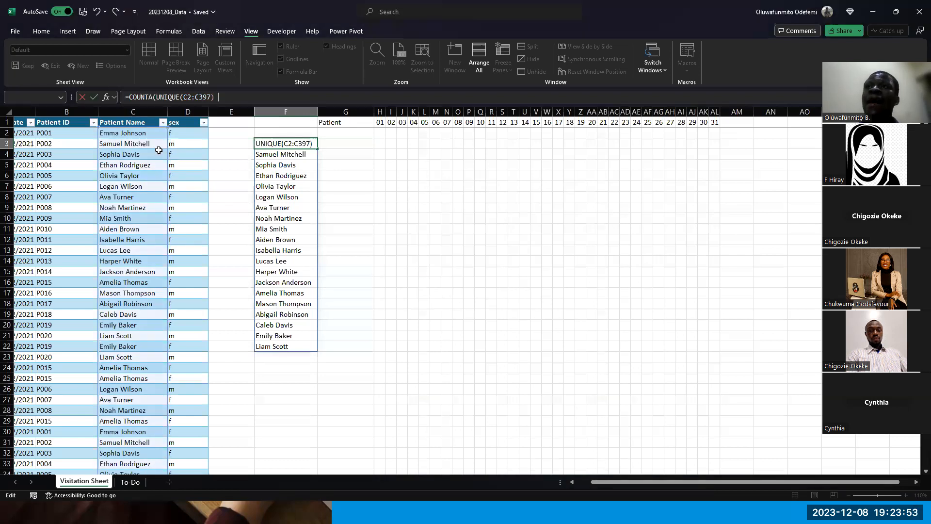
pyautogui.press('Return')
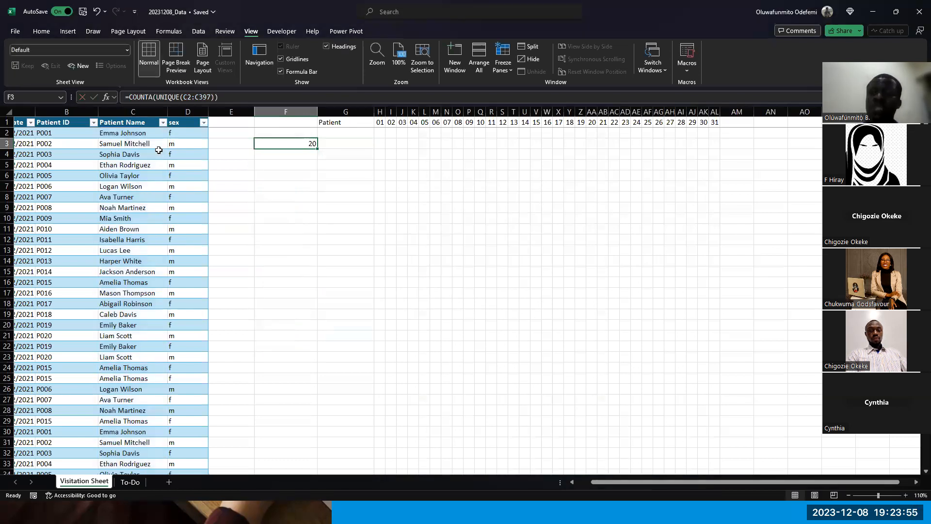
pyautogui.hotkey('ctrl', 'b')
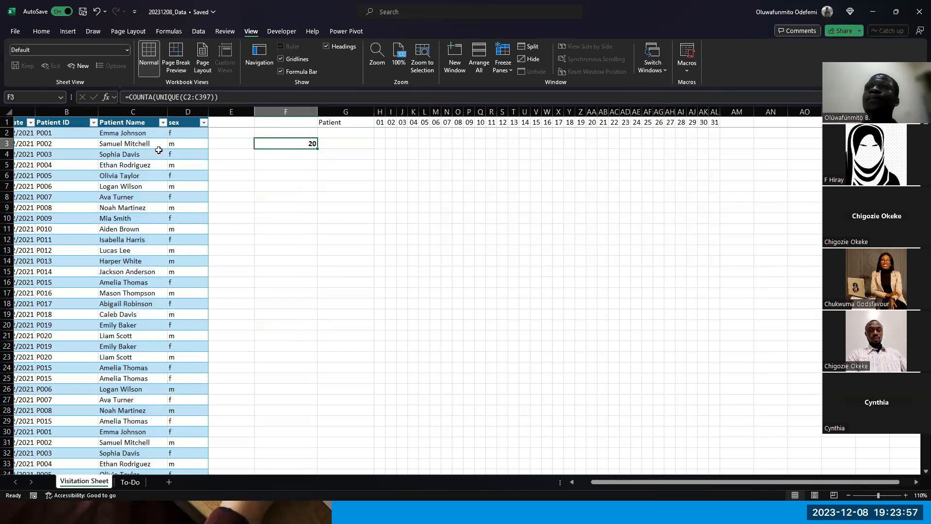
# Step: Insert a new column before column F and label the patient count by entering Total Number of Patients in F3
pyautogui.rightClick(270, 111)
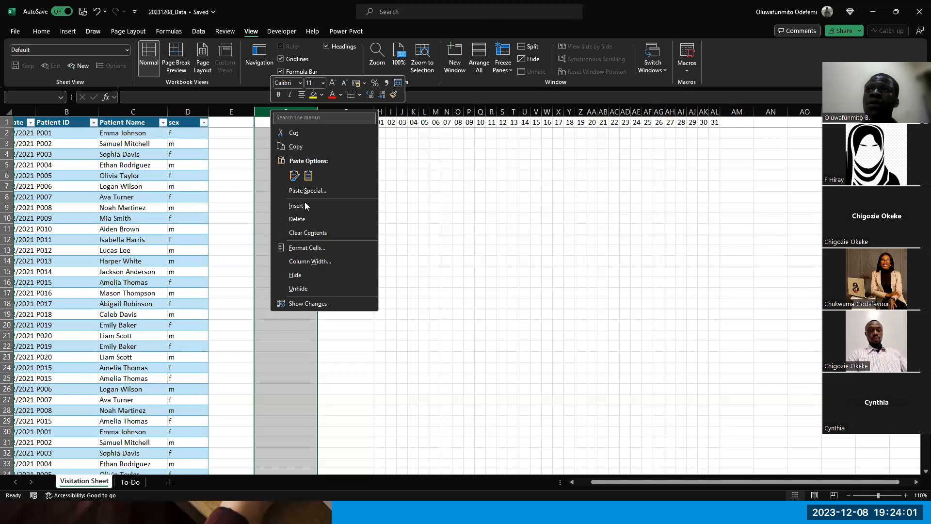
pyautogui.click(305, 205)
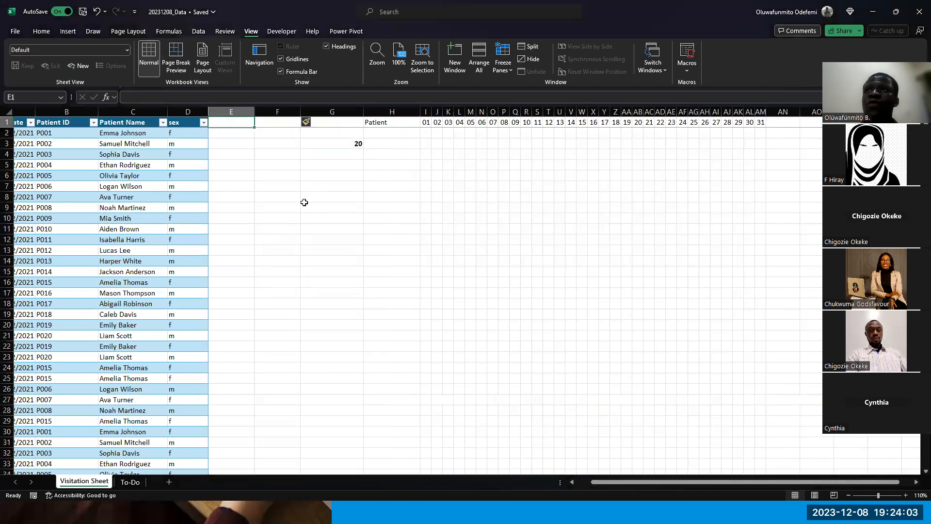
pyautogui.press('Right')
pyautogui.press('Down')
pyautogui.press('Down')
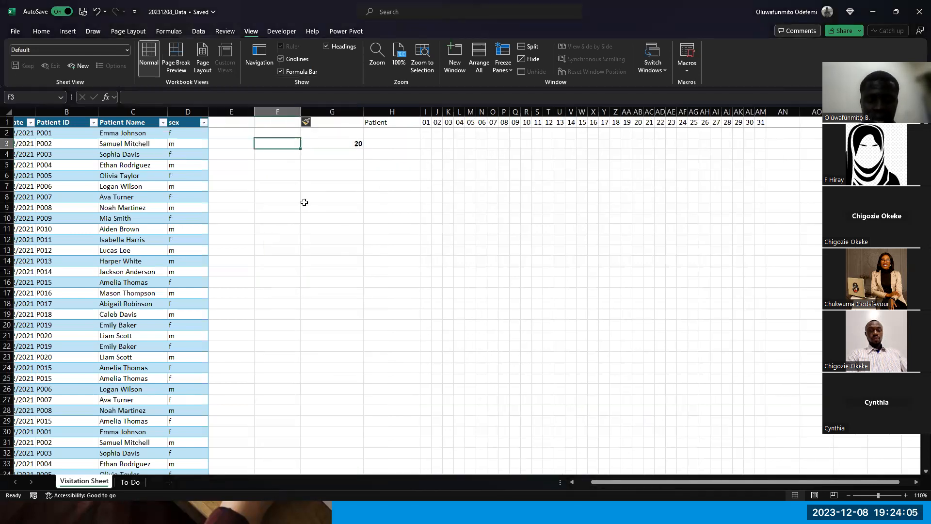
pyautogui.write('Totsal')
pyautogui.press('BackSpace')
pyautogui.press('BackSpace')
pyautogui.press('BackSpace')
pyautogui.press('BackSpace')
pyautogui.write('al')
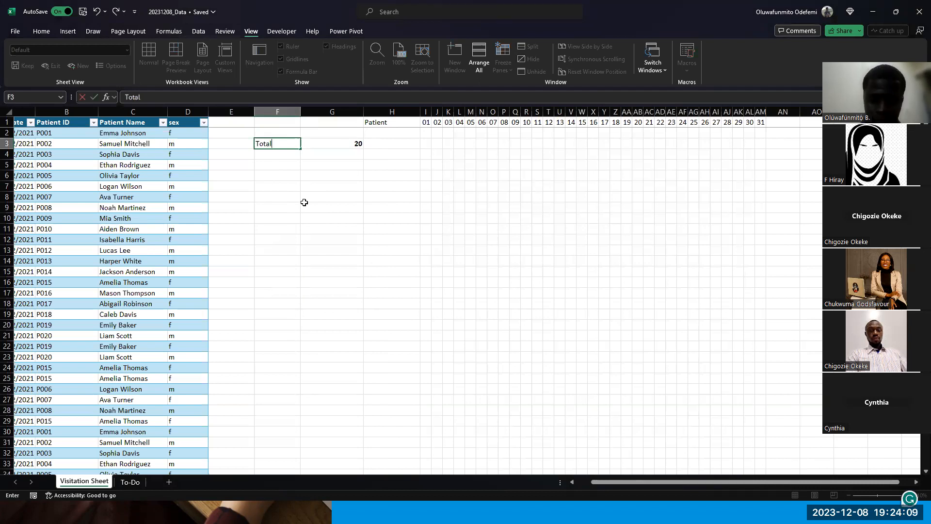
pyautogui.write(' Number of Patients')
pyautogui.press('Return')
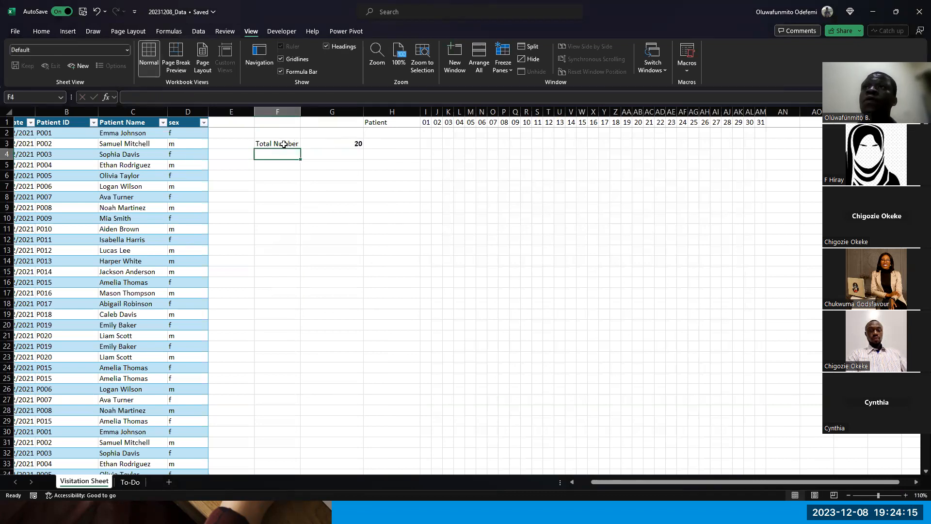
# Step: Fit column F's width to its label and slightly widen the Patient column H
pyautogui.press('Up')
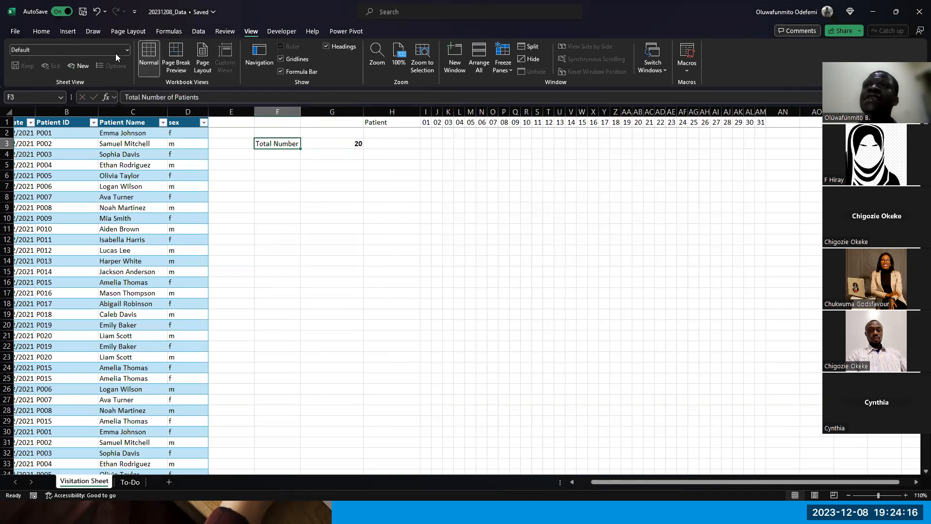
pyautogui.click(43, 31)
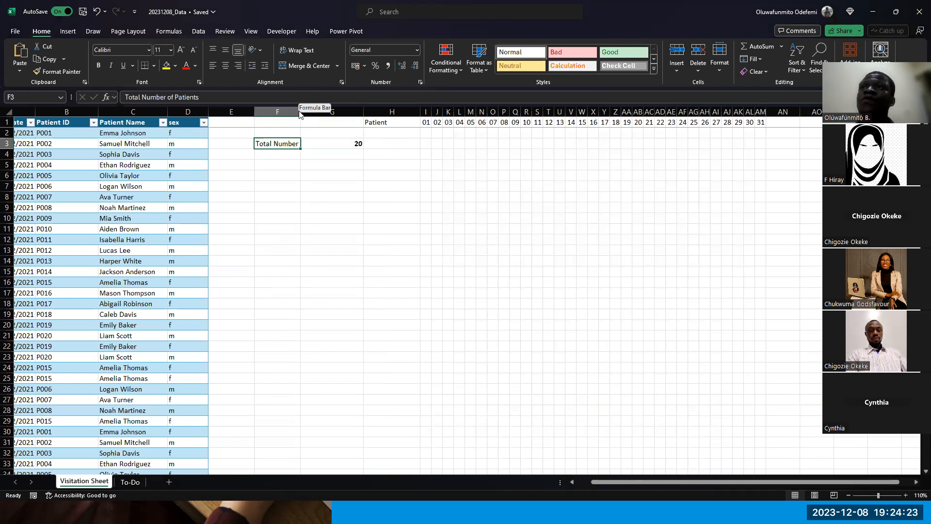
pyautogui.click(310, 152)
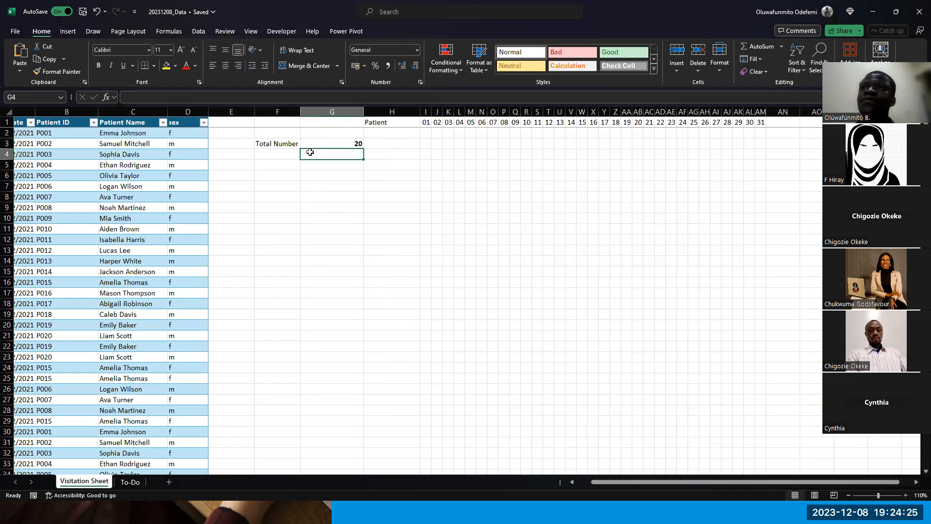
pyautogui.doubleClick(299, 113)
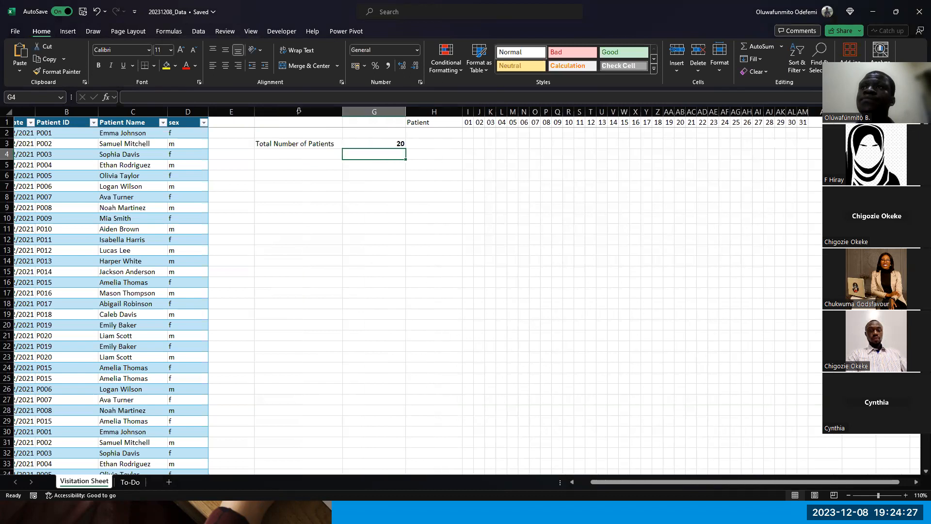
pyautogui.click(400, 145)
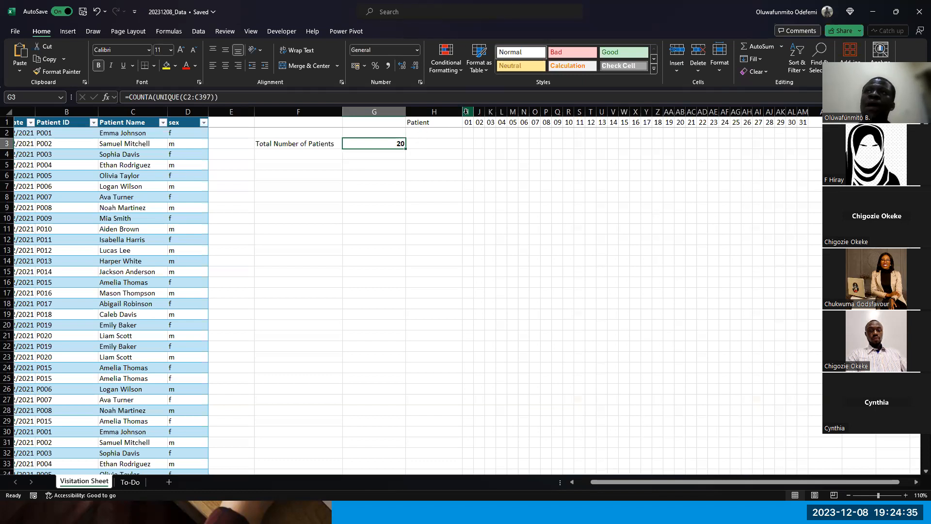
pyautogui.moveTo(463, 112); pyautogui.dragTo(473, 112)
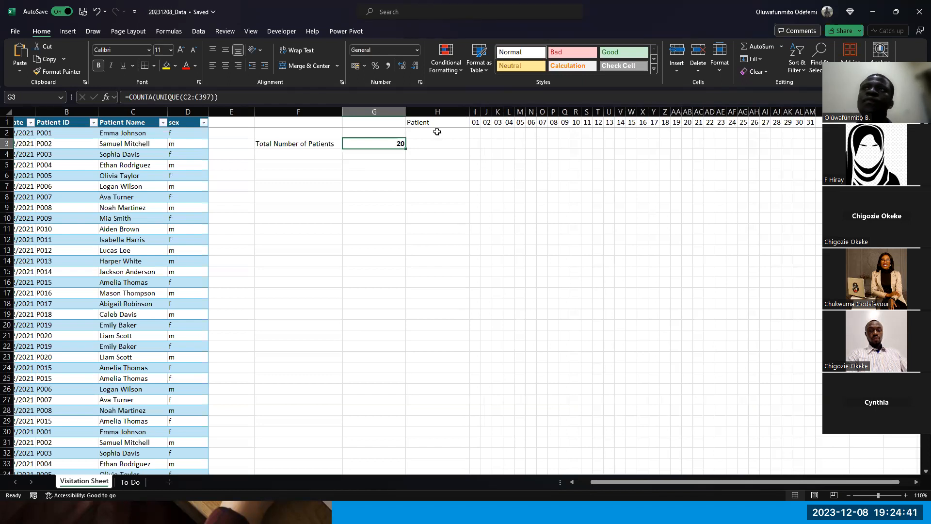
# Step: Copy the UNIQUE part of G3's formula and enter it under the Patient header in H2 as =UNIQUE(C2:C397)
pyautogui.click(437, 131)
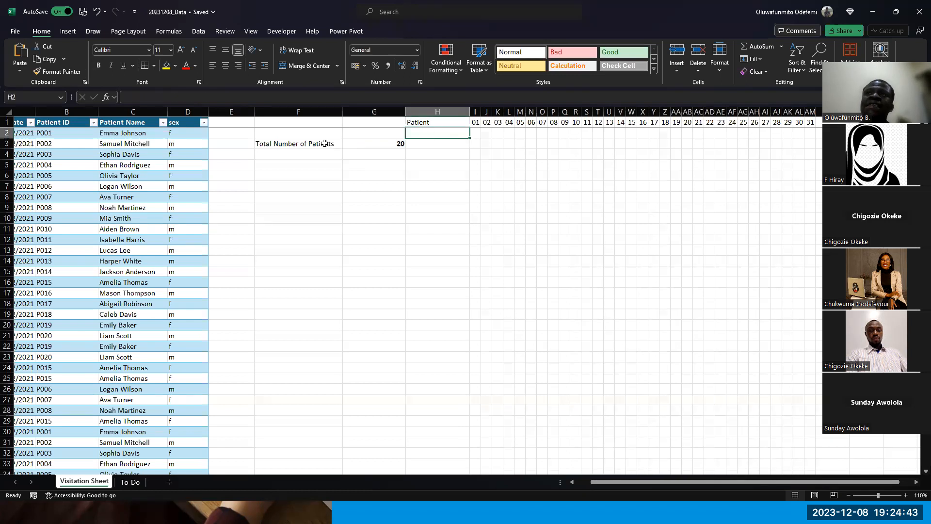
pyautogui.click(372, 143)
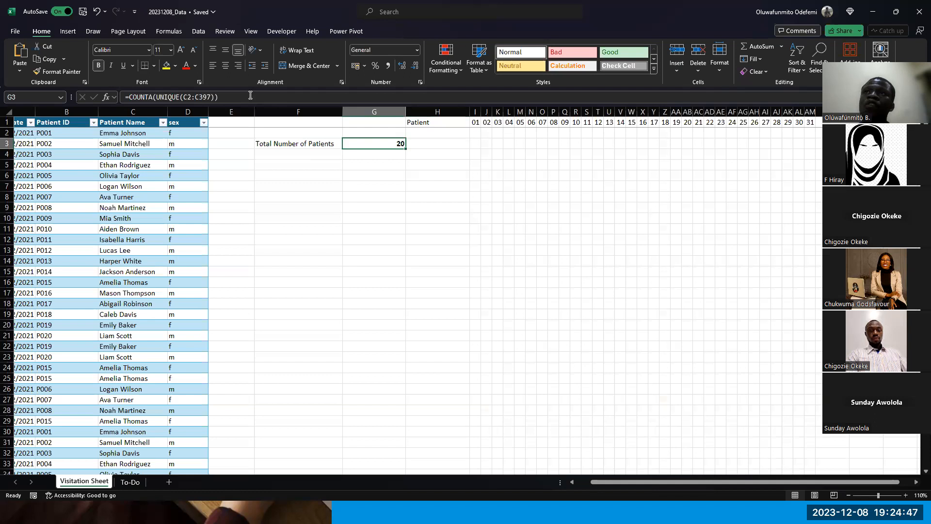
pyautogui.moveTo(250, 96); pyautogui.dragTo(158, 94)
pyautogui.hotkey('ctrl', 'c')
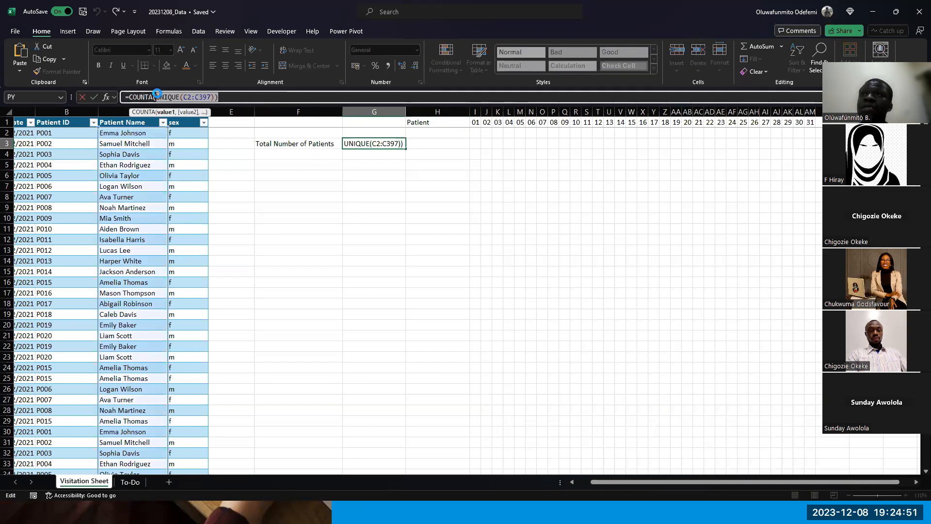
pyautogui.press('Escape')
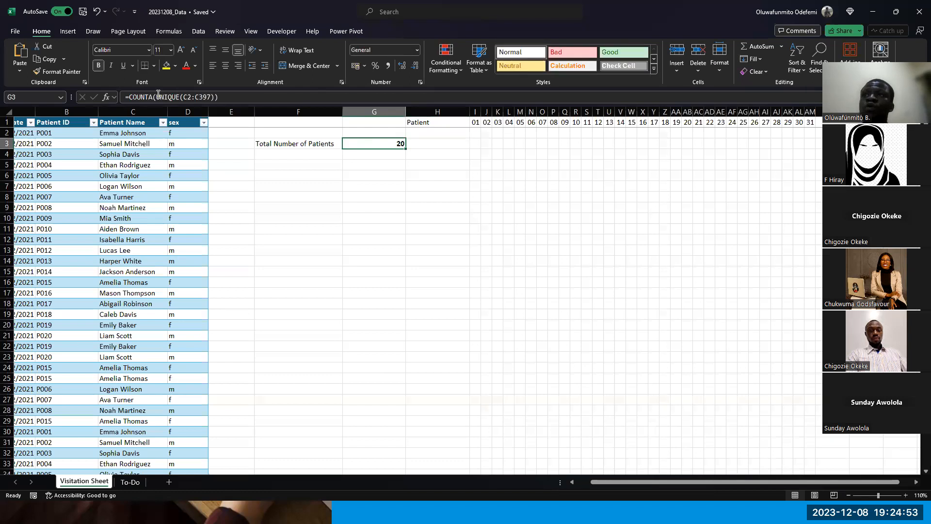
pyautogui.press('Right')
pyautogui.press('Up')
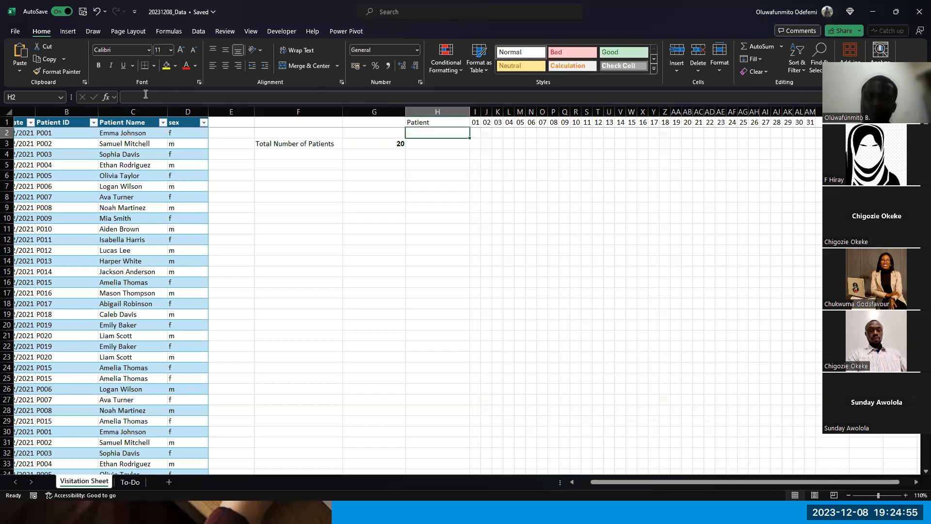
pyautogui.click(146, 95)
pyautogui.hotkey('ctrl', 'v')
pyautogui.press('BackSpace')
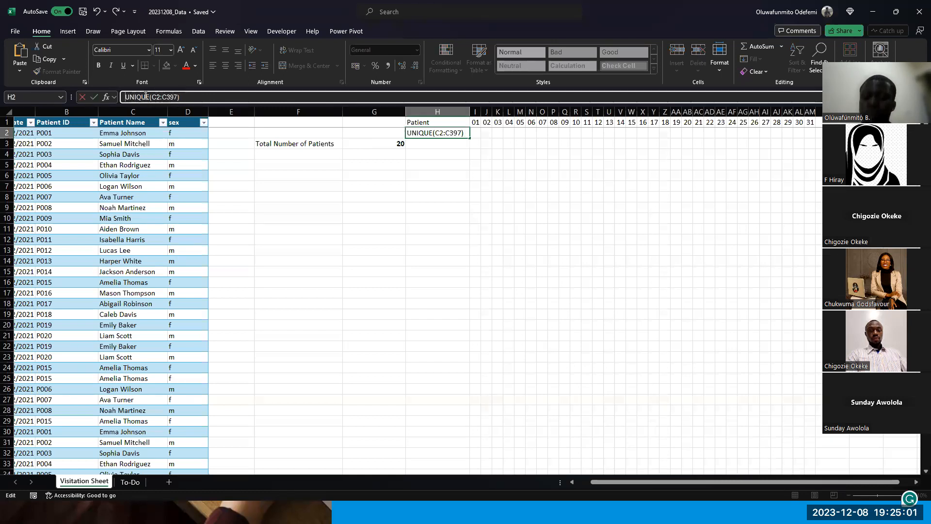
pyautogui.write('=')
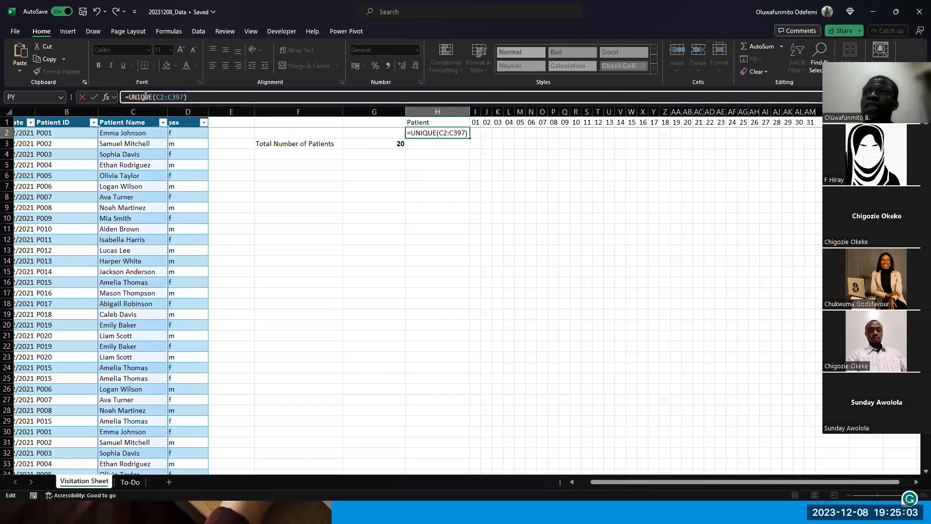
pyautogui.press('Return')
pyautogui.press('Up')
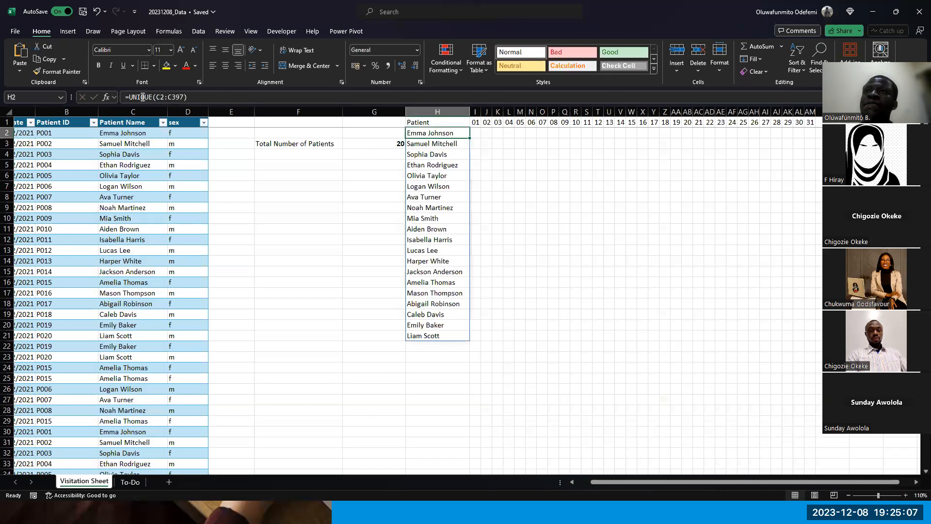
# Step: Sort the patient list alphabetically by wrapping H2's formula in SORT as =SORT(UNIQUE(C2:C397))
pyautogui.click(129, 97)
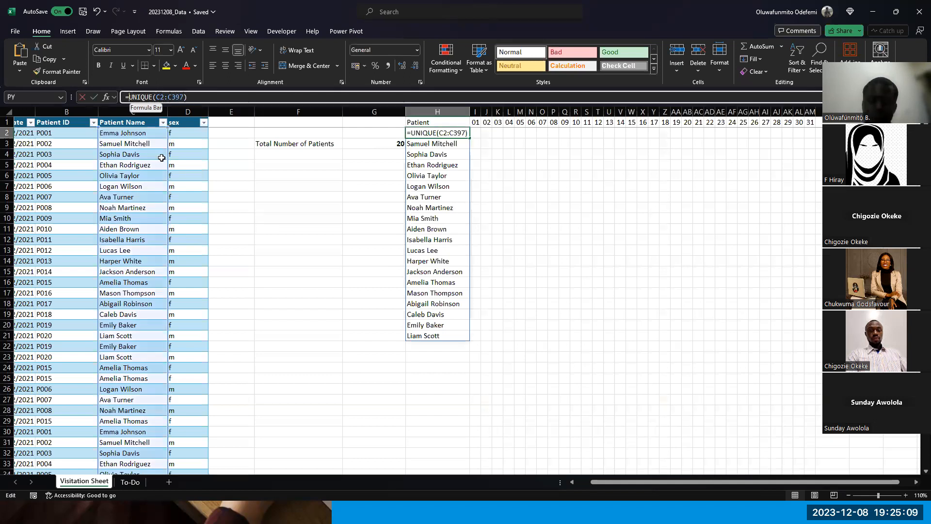
pyautogui.write('SORT(')
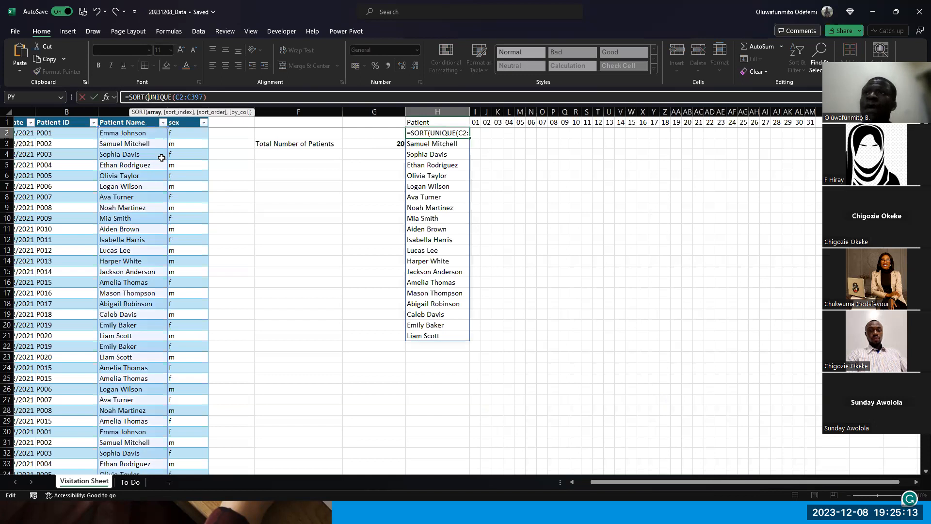
pyautogui.write(')')
pyautogui.press('BackSpace')
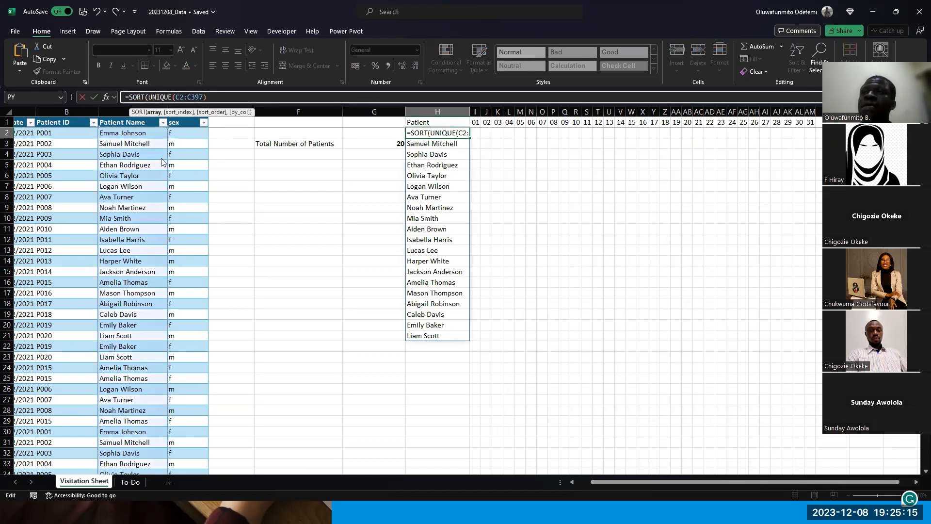
pyautogui.press('Return')
pyautogui.press('n')
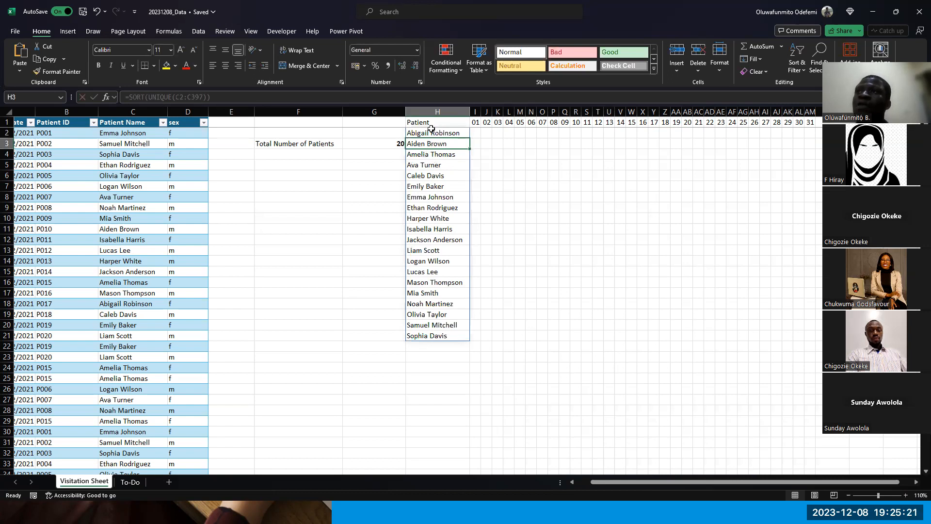
pyautogui.click(430, 130)
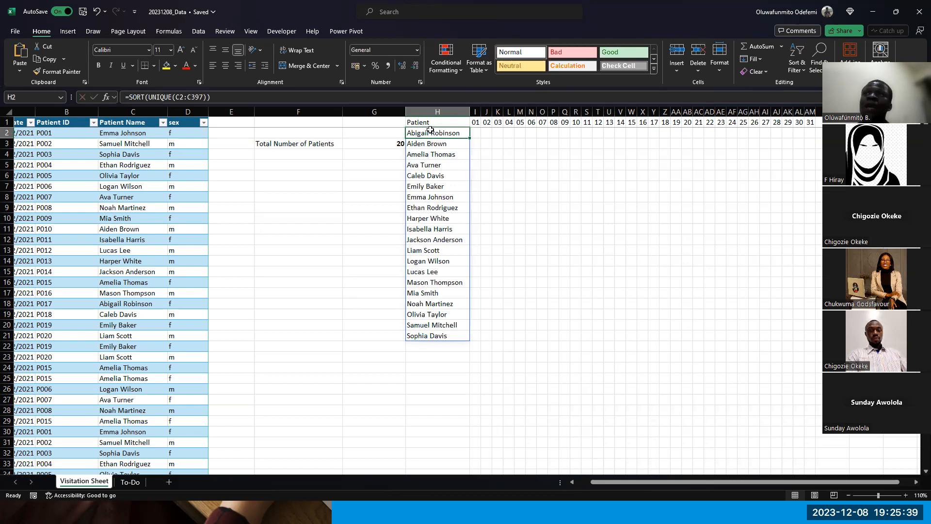
pyautogui.press('Right')
pyautogui.press('Left')
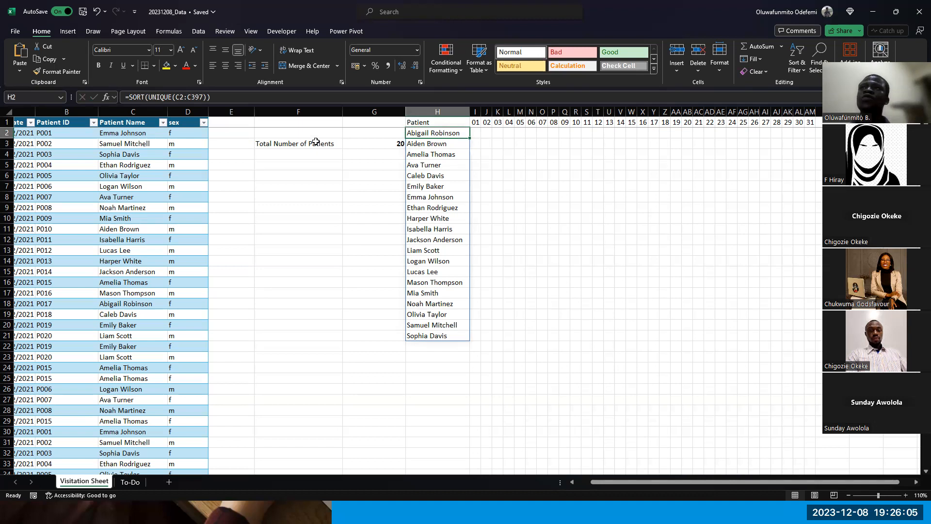
pyautogui.click(368, 144)
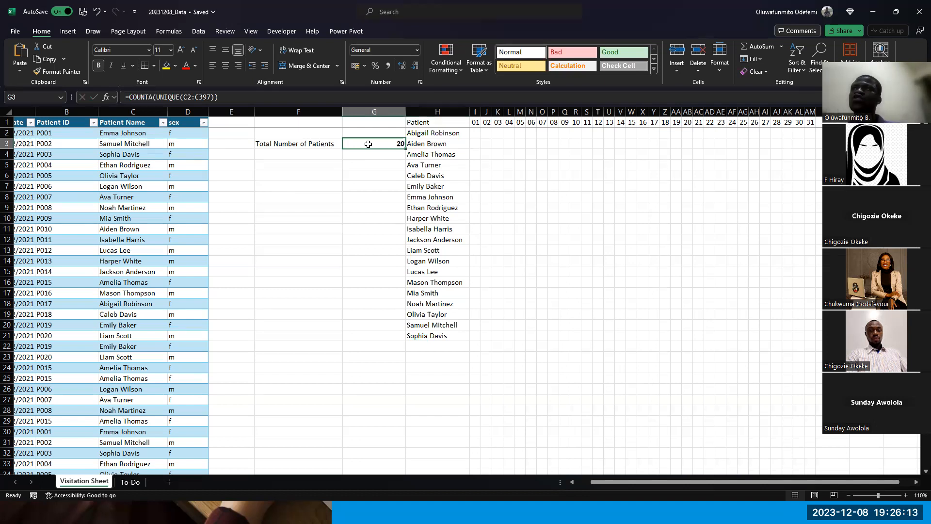
pyautogui.press('Down')
pyautogui.press('Up')
pyautogui.press('Up')
pyautogui.press('Right')
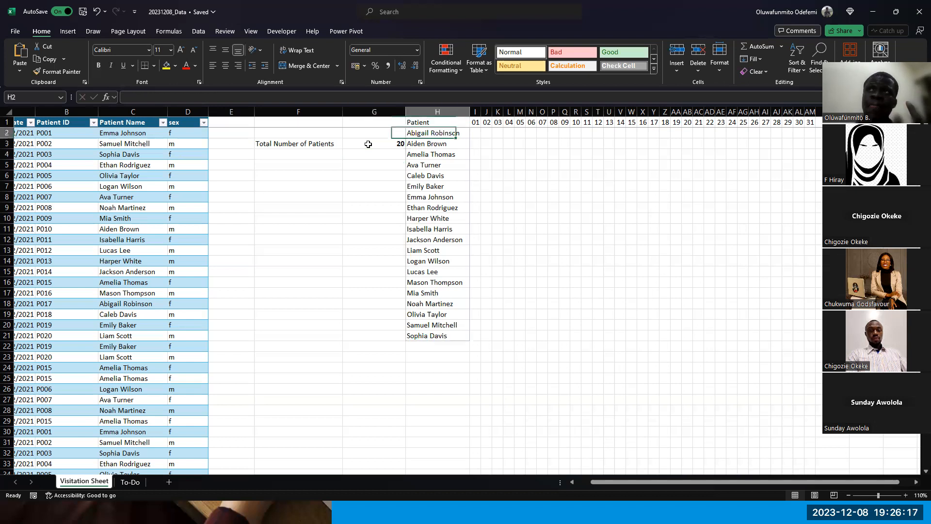
# Step: Review the empty dashboard grid by moving along row 2 through the day columns 01 to 31 and back to I2
pyautogui.press('Right')
pyautogui.press('Right')
pyautogui.press('Left')
pyautogui.press('Right')
pyautogui.press('Right')
pyautogui.press('Right')
pyautogui.press('Right')
pyautogui.press('Right')
pyautogui.press('Right')
pyautogui.press('Right')
pyautogui.press('Right')
pyautogui.press('Right')
pyautogui.press('Right')
pyautogui.press('Right')
pyautogui.press('Right')
pyautogui.press('Right')
pyautogui.press('Right')
pyautogui.press('Right')
pyautogui.press('Right')
pyautogui.press('Right')
pyautogui.press('Right')
pyautogui.press('Right')
pyautogui.press('Right')
pyautogui.press('Right')
pyautogui.press('Right')
pyautogui.press('Right')
pyautogui.press('Right')
pyautogui.press('Right')
pyautogui.press('Right')
pyautogui.press('Right')
pyautogui.press('Right')
pyautogui.press('Right')
pyautogui.press('Right')
pyautogui.press('Right')
pyautogui.press('Right')
pyautogui.press('Right')
pyautogui.press('Right')
pyautogui.press('Right')
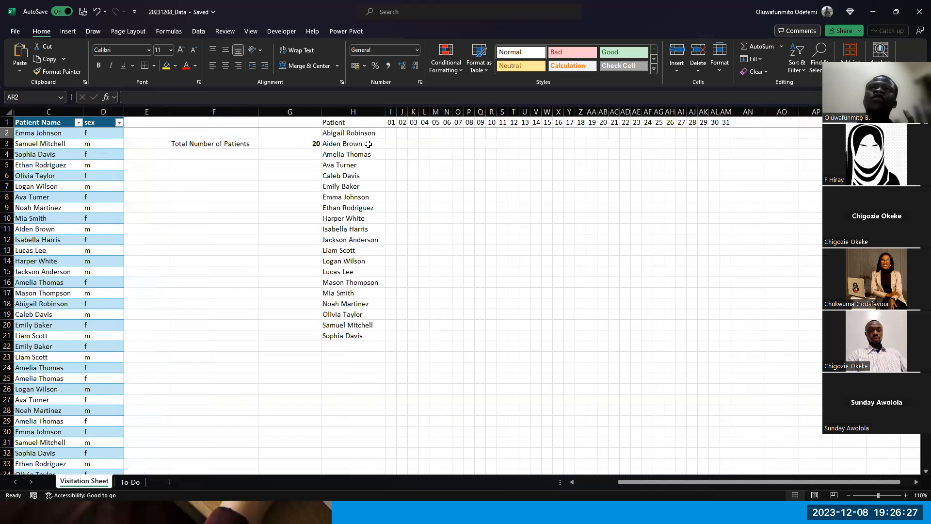
pyautogui.press('Left')
pyautogui.press('Left')
pyautogui.press('Left')
pyautogui.press('Left')
pyautogui.press('Left')
pyautogui.press('Left')
pyautogui.press('Left')
pyautogui.press('Left')
pyautogui.press('Left')
pyautogui.press('Left')
pyautogui.press('Left')
pyautogui.press('Left')
pyautogui.press('Left')
pyautogui.press('Left')
pyautogui.press('Left')
pyautogui.press('Left')
pyautogui.press('Left')
pyautogui.press('Left')
pyautogui.press('Left')
pyautogui.press('Left')
pyautogui.press('Left')
pyautogui.press('Left')
pyautogui.press('Left')
pyautogui.press('Left')
pyautogui.press('Left')
pyautogui.press('Left')
pyautogui.press('Left')
pyautogui.press('Left')
pyautogui.press('Left')
pyautogui.press('Left')
pyautogui.press('Left')
pyautogui.press('Left')
pyautogui.press('Left')
pyautogui.press('Left')
pyautogui.press('Left')
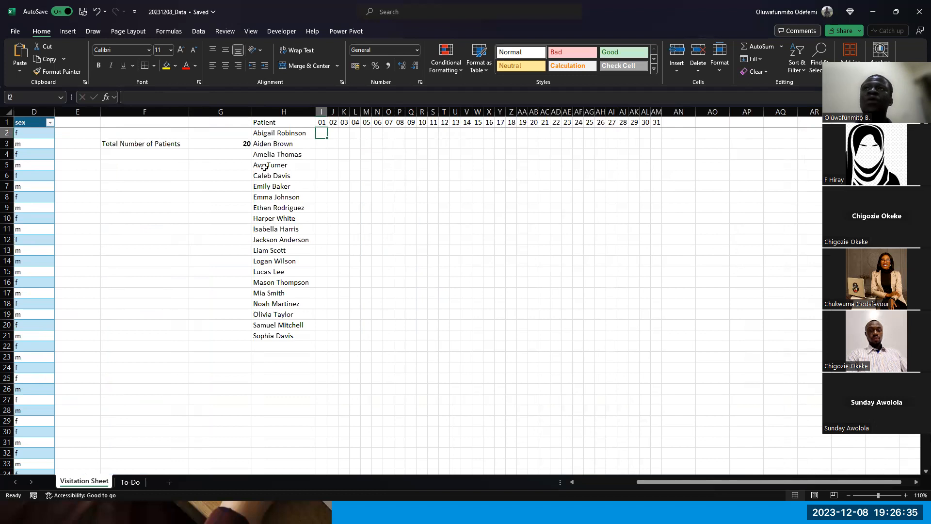
pyautogui.hscroll(-1, 264, 167)
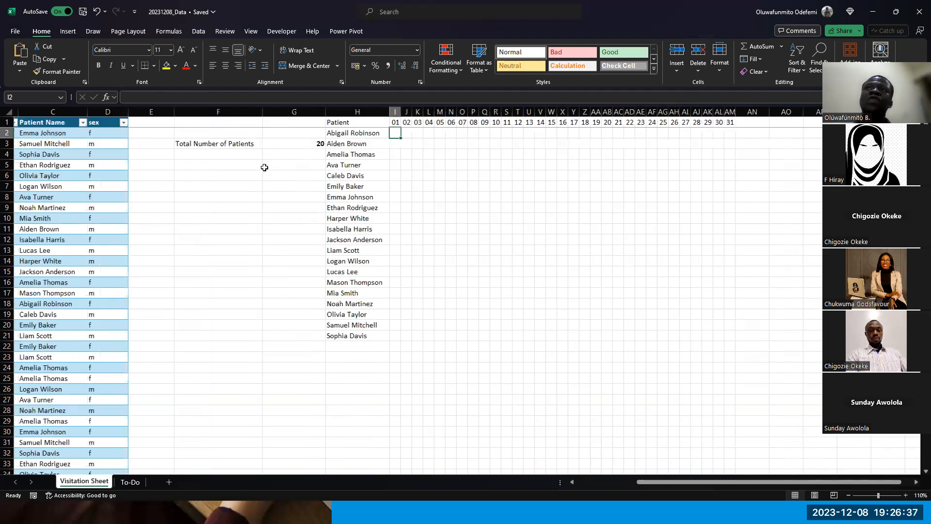
pyautogui.hscroll(-2, 265, 167)
pyautogui.scroll(-1, 264, 167)
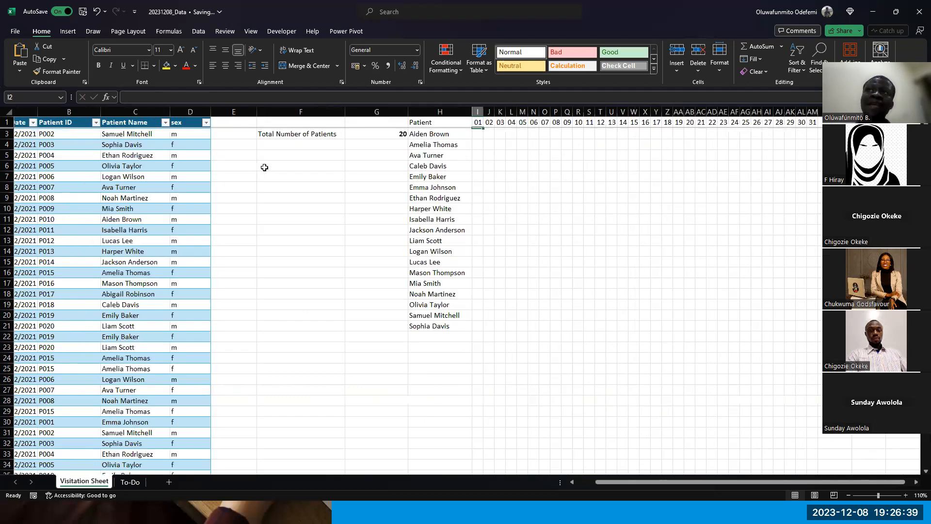
pyautogui.scroll(1, 264, 168)
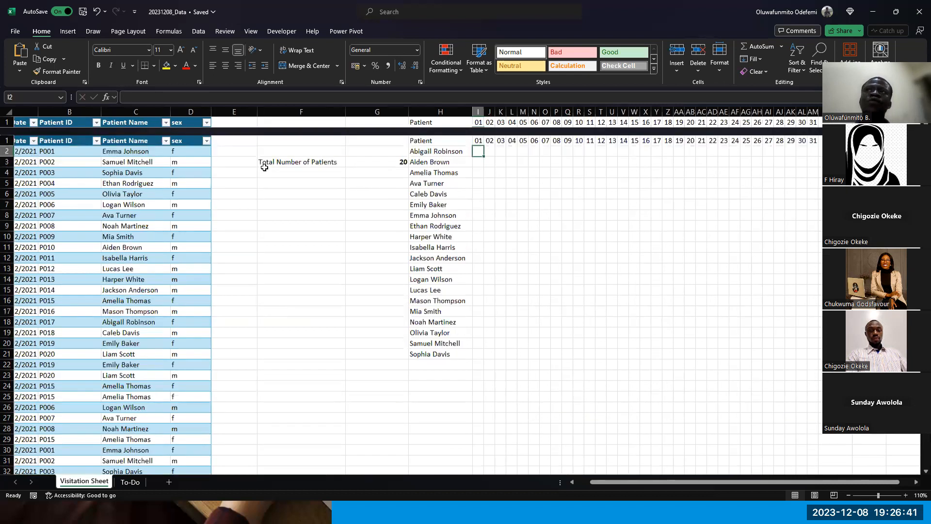
pyautogui.scroll(-1, 265, 168)
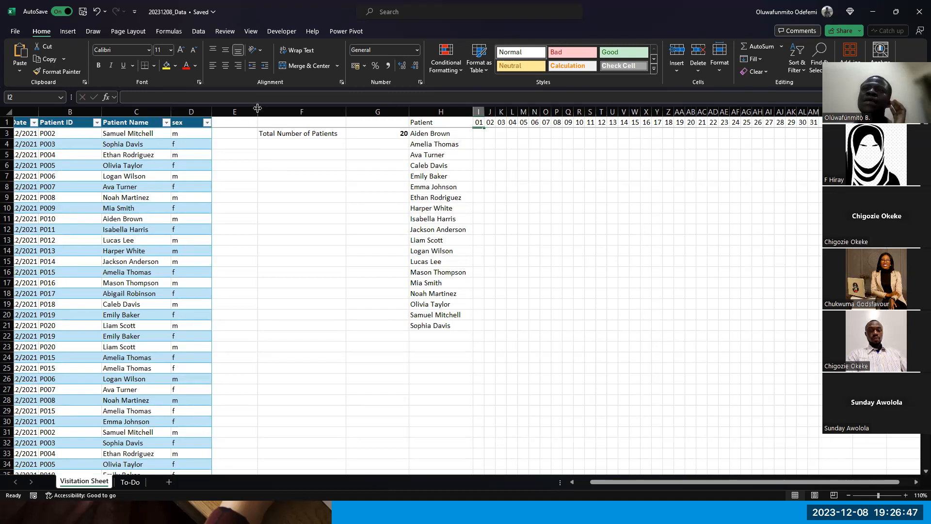
# Step: Narrow columns E, F and G so the patient count sits close to its label and the dashboard
pyautogui.moveTo(258, 108); pyautogui.dragTo(228, 108)
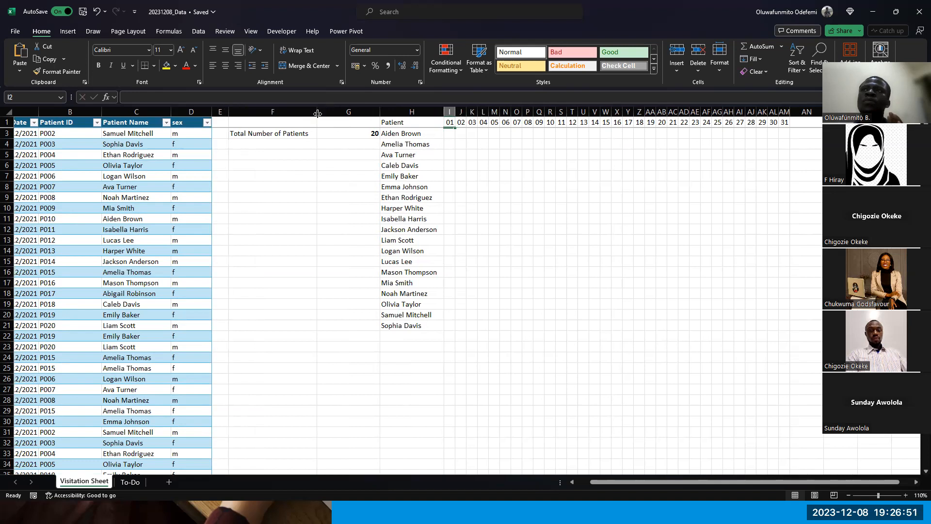
pyautogui.moveTo(317, 113); pyautogui.dragTo(314, 113)
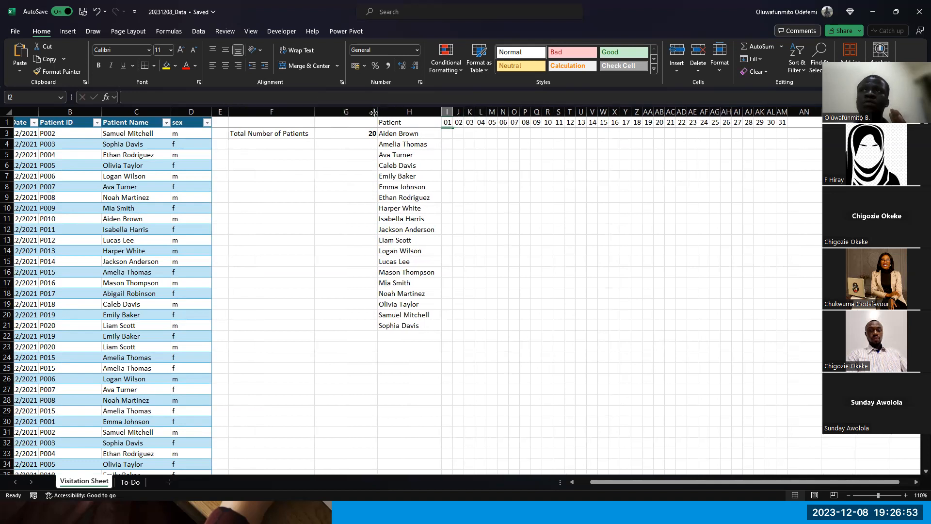
pyautogui.moveTo(377, 112); pyautogui.dragTo(326, 112)
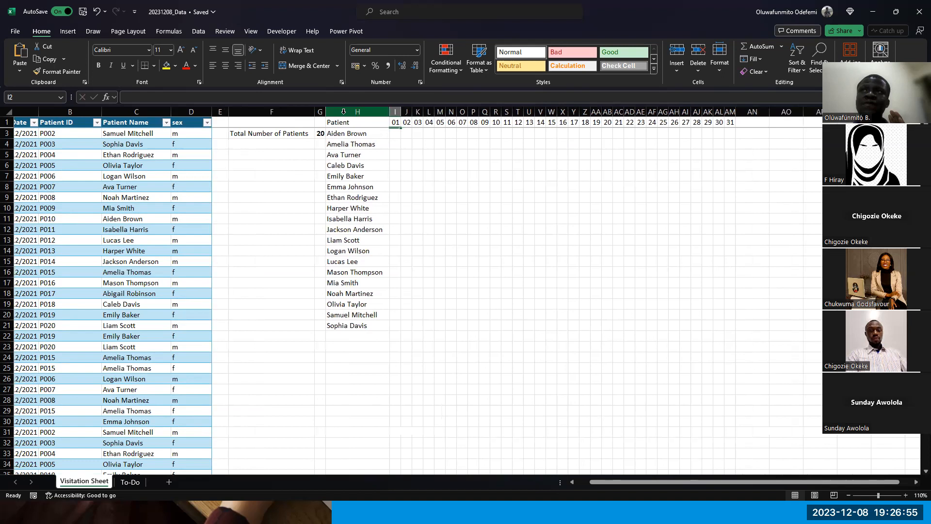
pyautogui.click(321, 112)
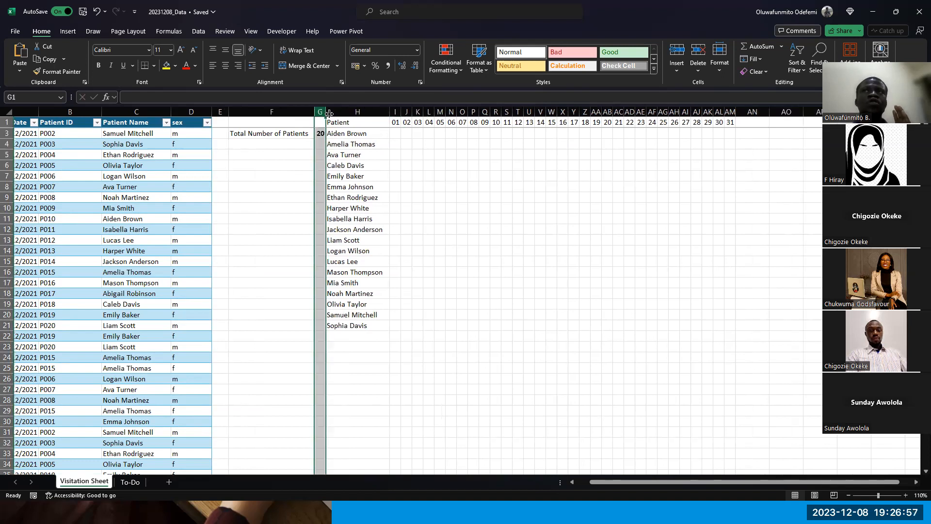
pyautogui.moveTo(329, 113); pyautogui.dragTo(338, 113)
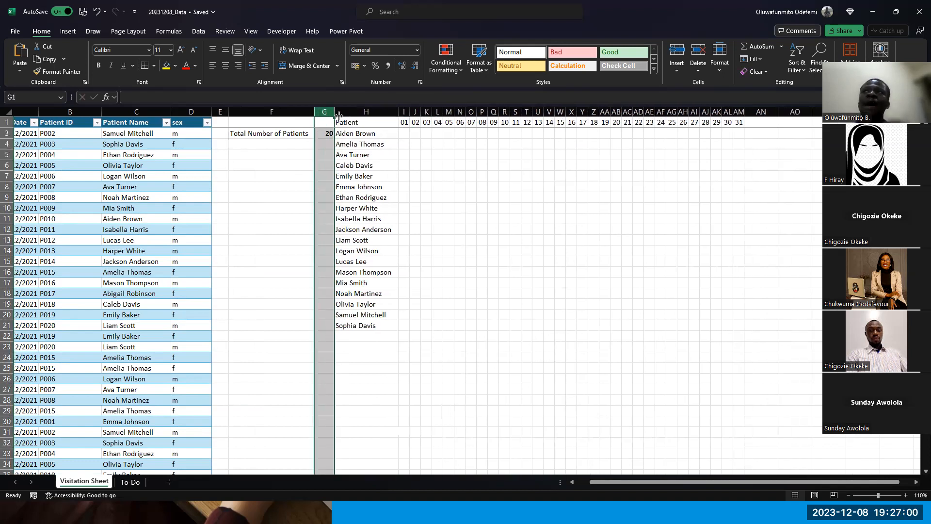
pyautogui.click(405, 136)
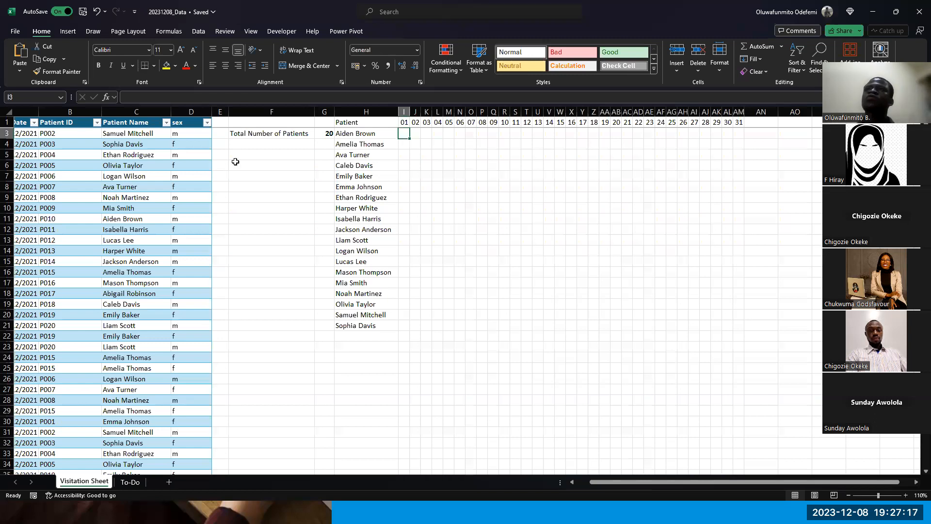
# Step: Examine the table's visit date and patient name entries and the full date stored behind day header I1
pyautogui.hscroll(-1, 235, 161)
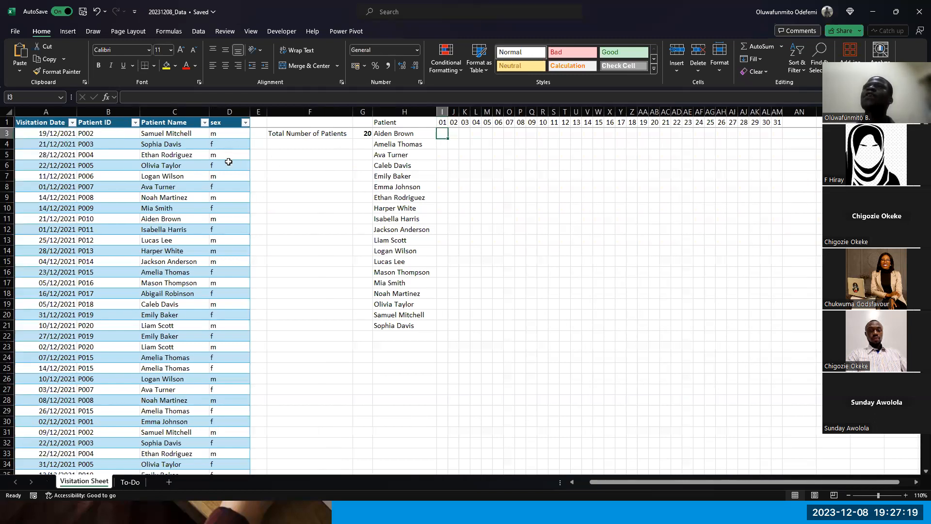
pyautogui.click(59, 132)
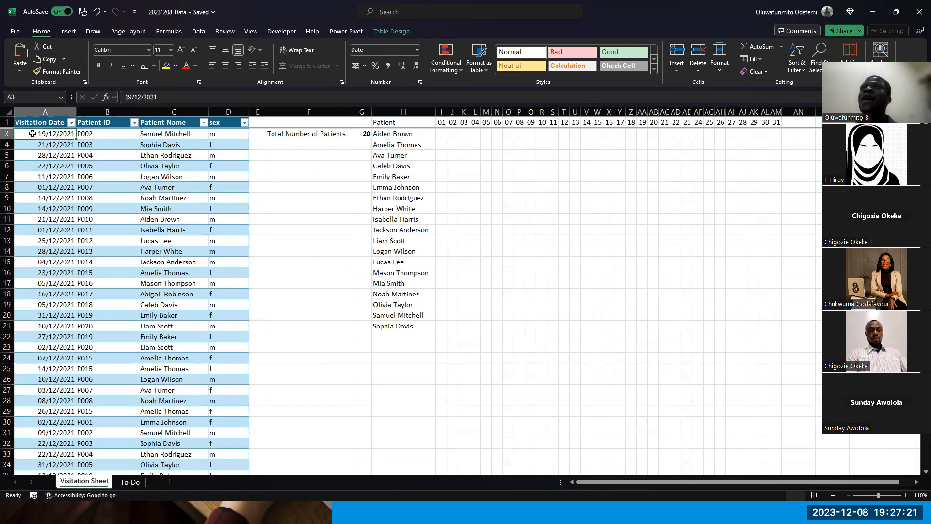
pyautogui.click(172, 137)
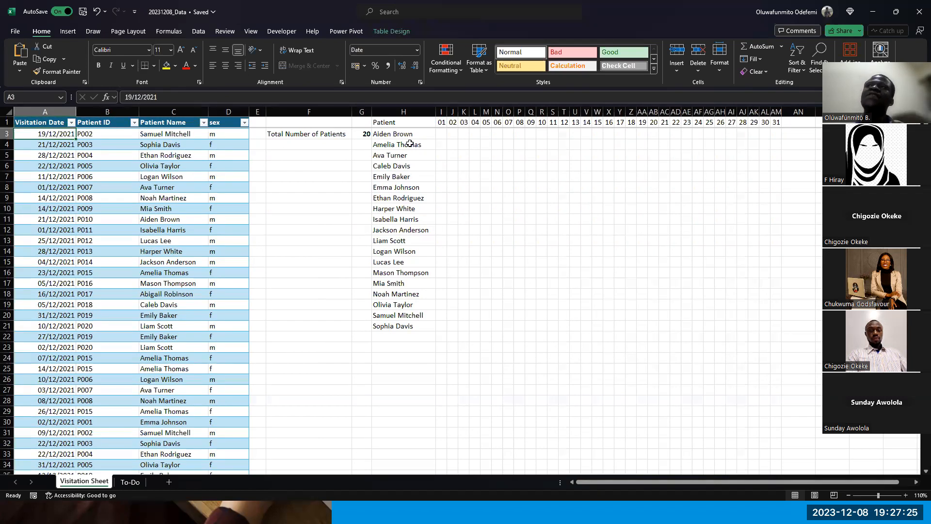
pyautogui.click(441, 135)
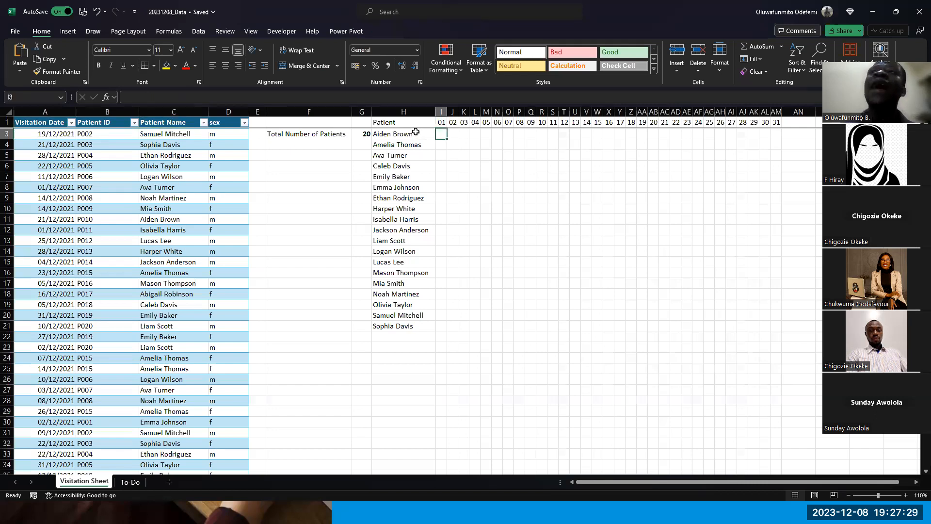
pyautogui.press('Left')
pyautogui.press('Up')
pyautogui.press('Up')
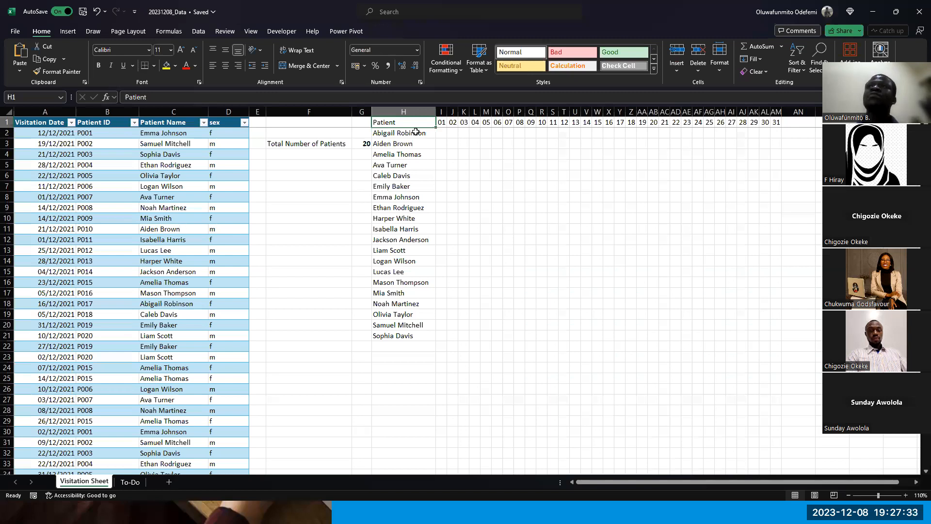
pyautogui.press('Down')
pyautogui.press('Right')
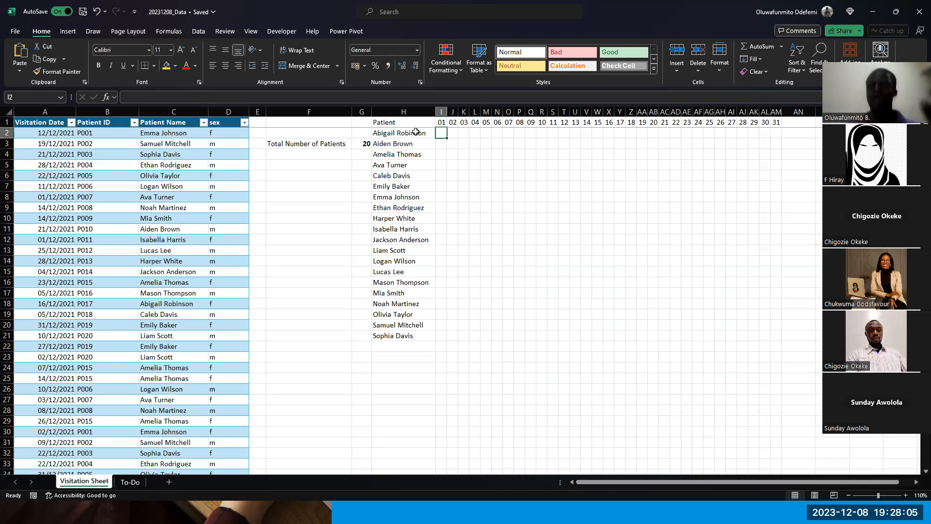
pyautogui.press('Up')
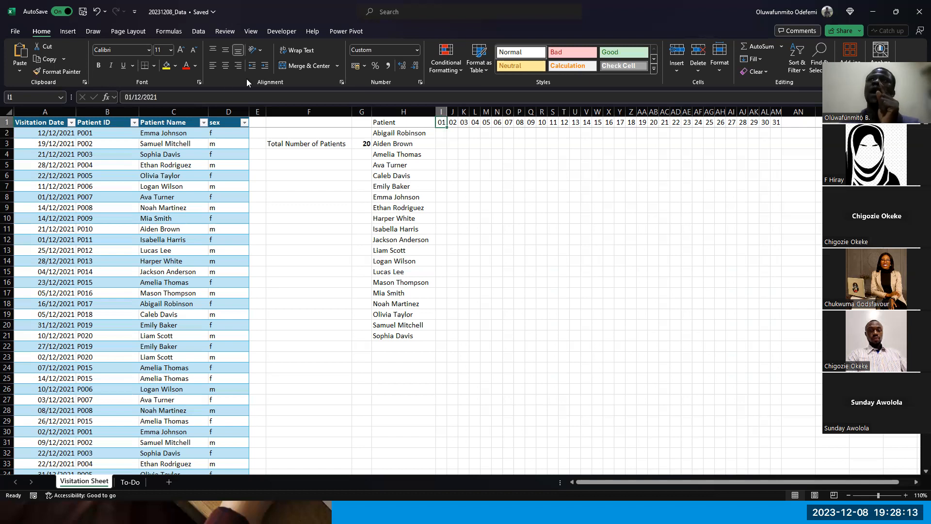
pyautogui.click(201, 95)
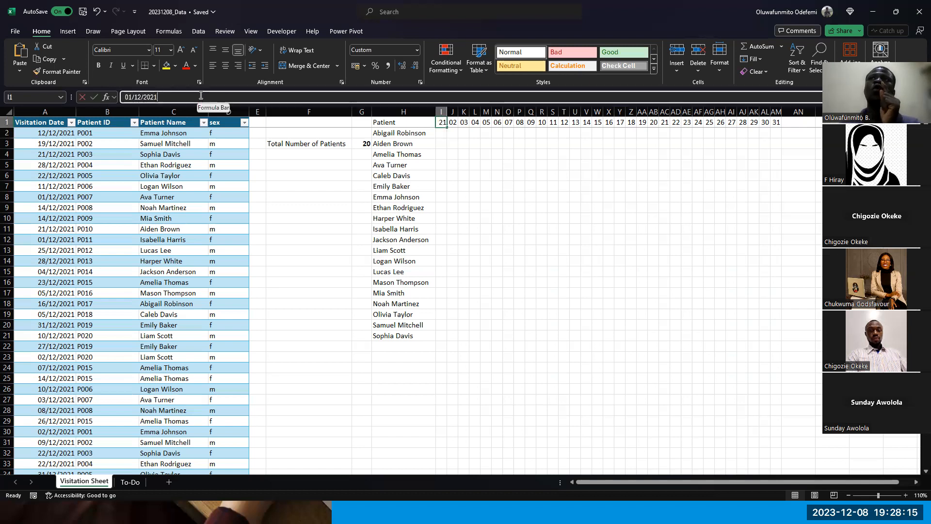
pyautogui.doubleClick(146, 94)
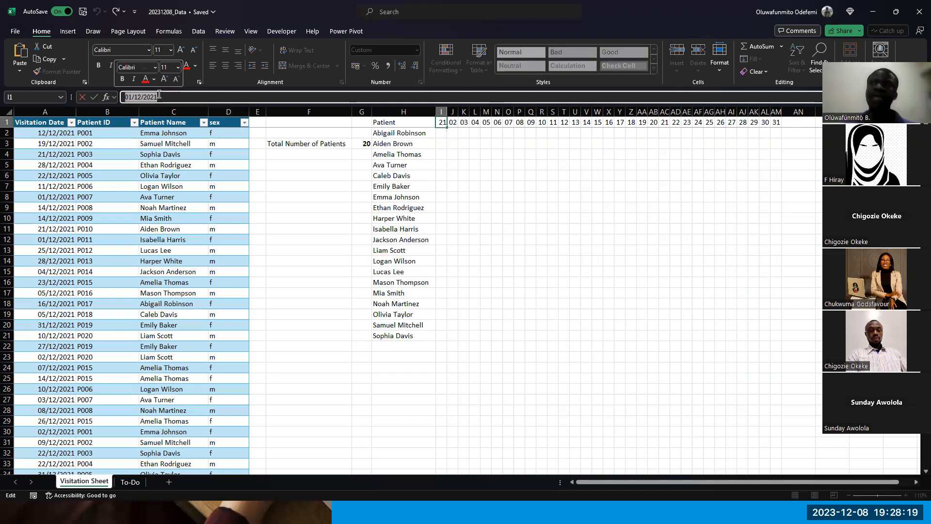
pyautogui.press('Escape')
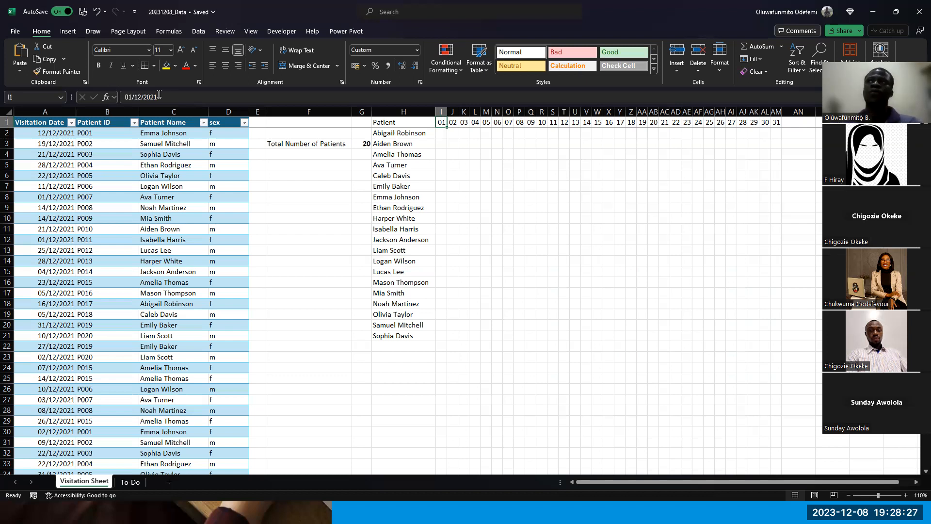
# Step: Start a COUNTIFS formula in I2, the first patient's cell for day 01
pyautogui.press('Down')
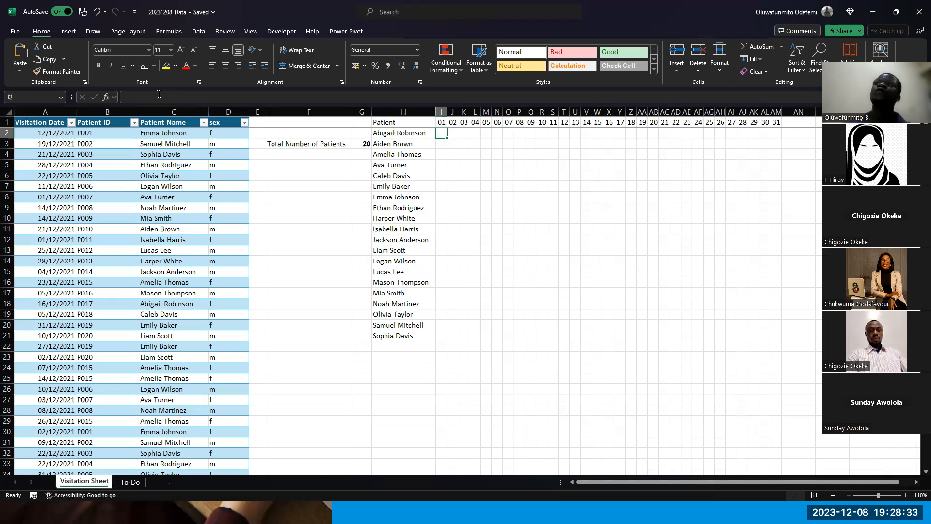
pyautogui.write('=')
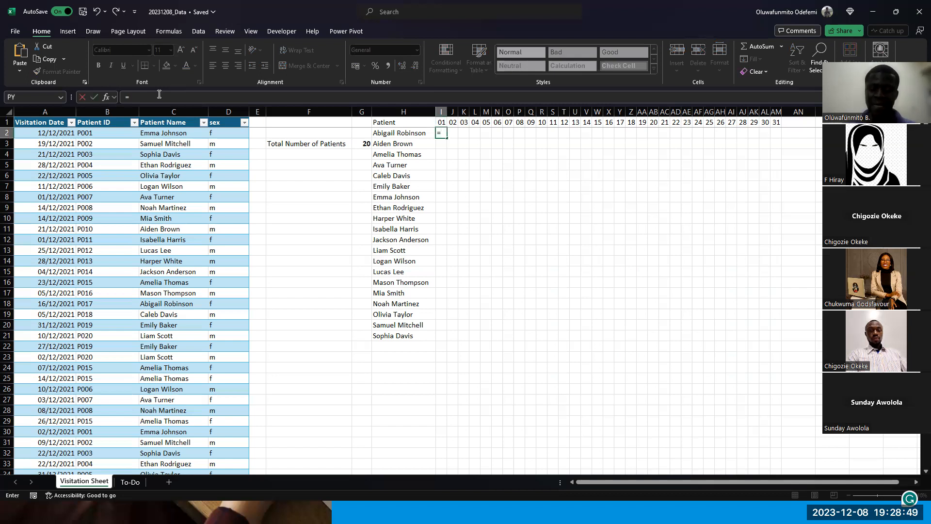
pyautogui.write('COUNIT')
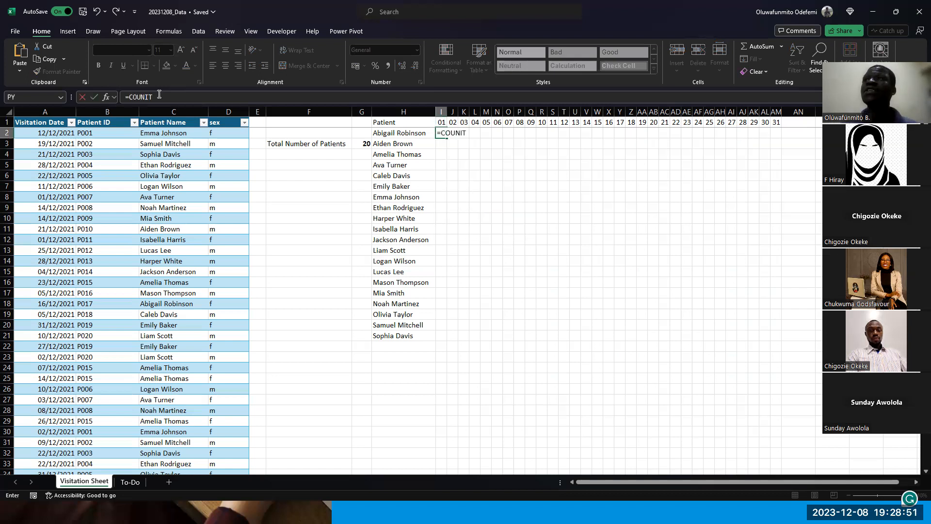
pyautogui.press('BackSpace')
pyautogui.press('BackSpace')
pyautogui.write('T')
pyautogui.press('Down')
pyautogui.press('Down')
pyautogui.press('Down')
pyautogui.press('Down')
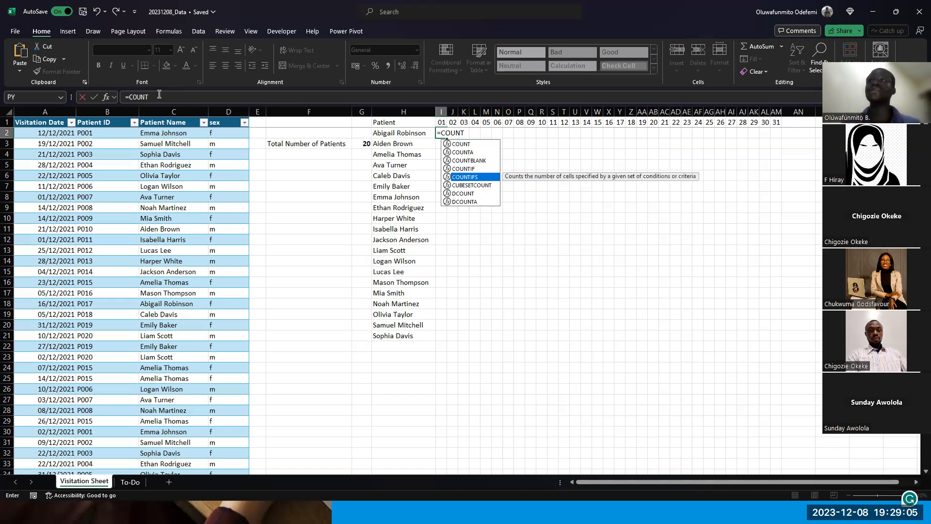
pyautogui.press('Tab')
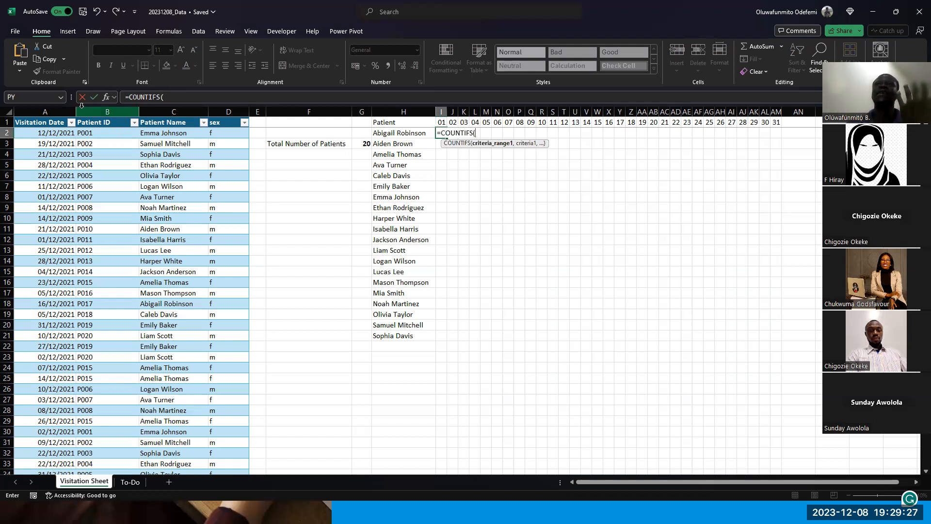
# Step: Give the COUNTIFS formula its first condition, matching the Patient Name column C:C to the patient in H2
pyautogui.click(166, 110)
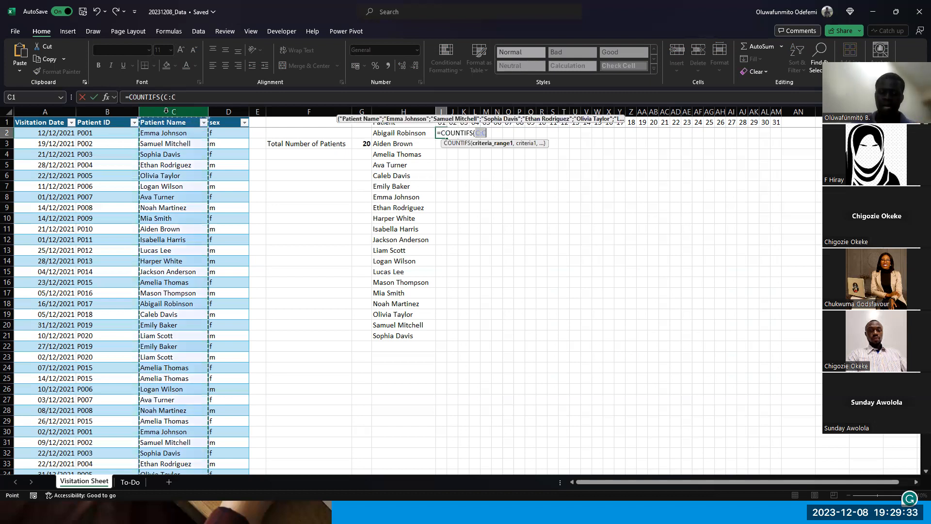
pyautogui.write(',,')
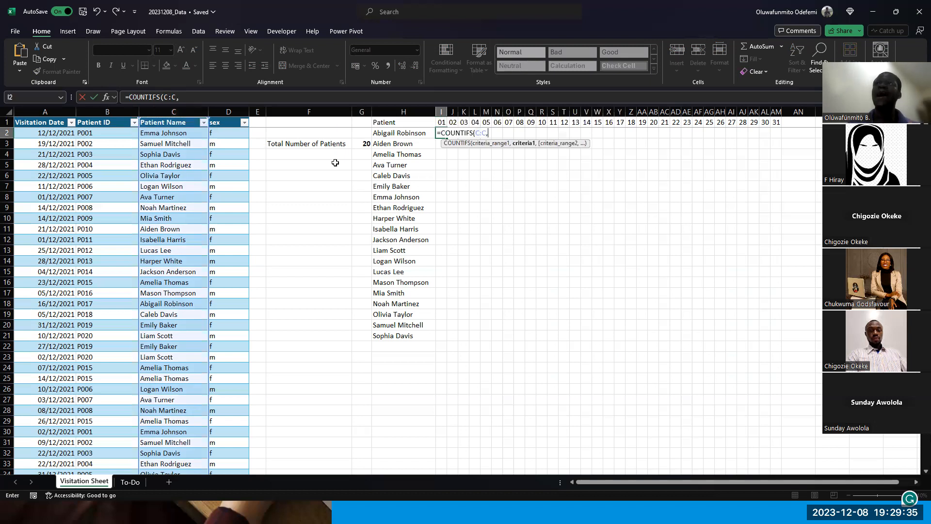
pyautogui.click(389, 132)
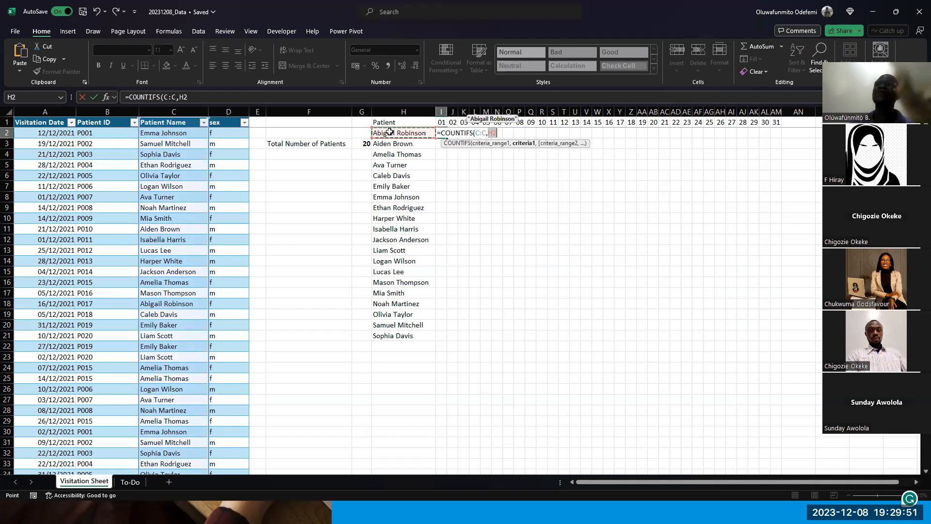
pyautogui.write(',')
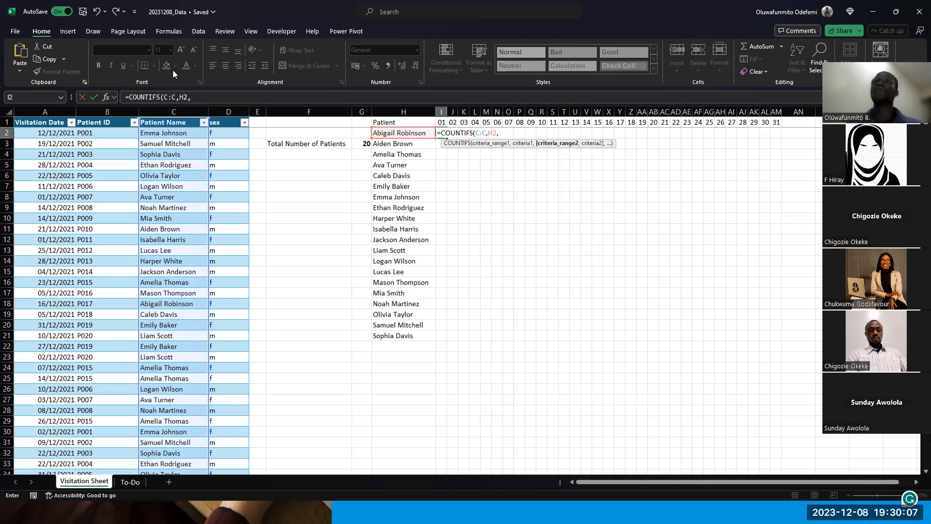
# Step: Add a second COUNTIFS condition matching the Visitation Date column A:A to day header I1, and enter the formula in I2
pyautogui.click(29, 109)
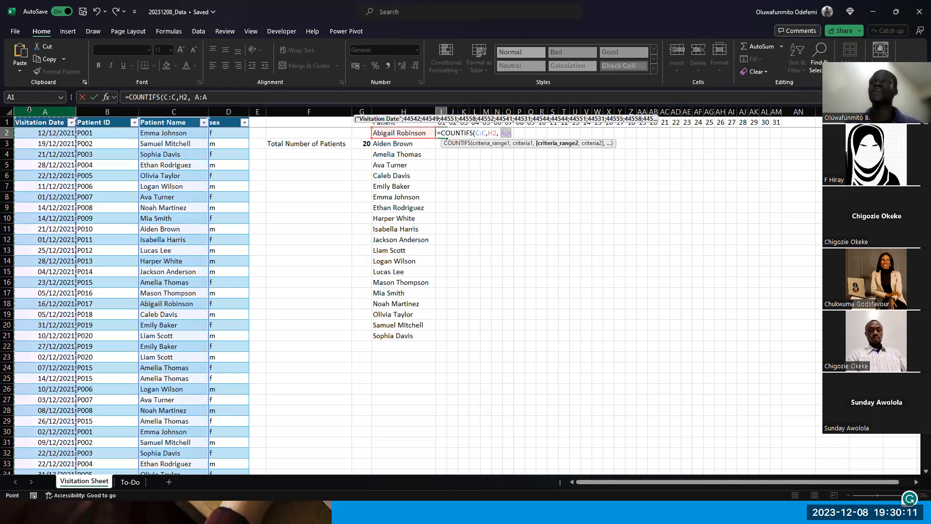
pyautogui.write(',')
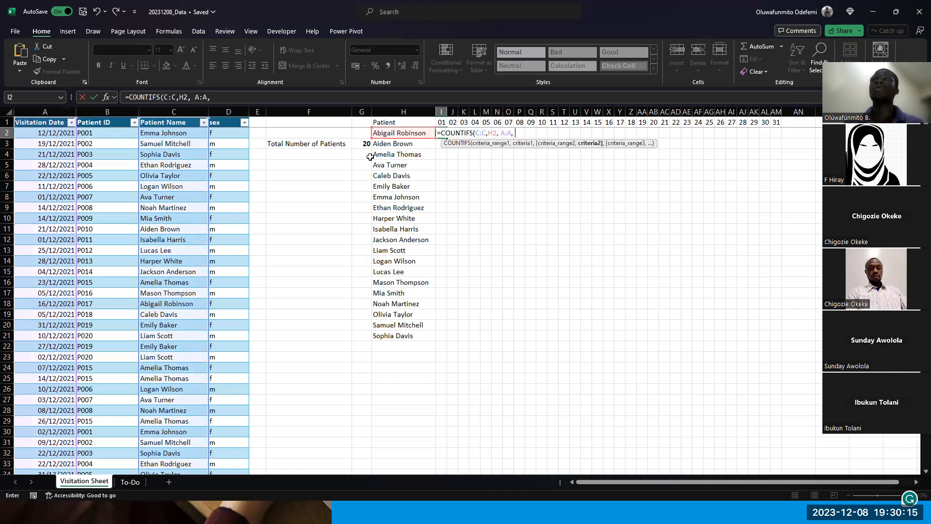
pyautogui.click(443, 123)
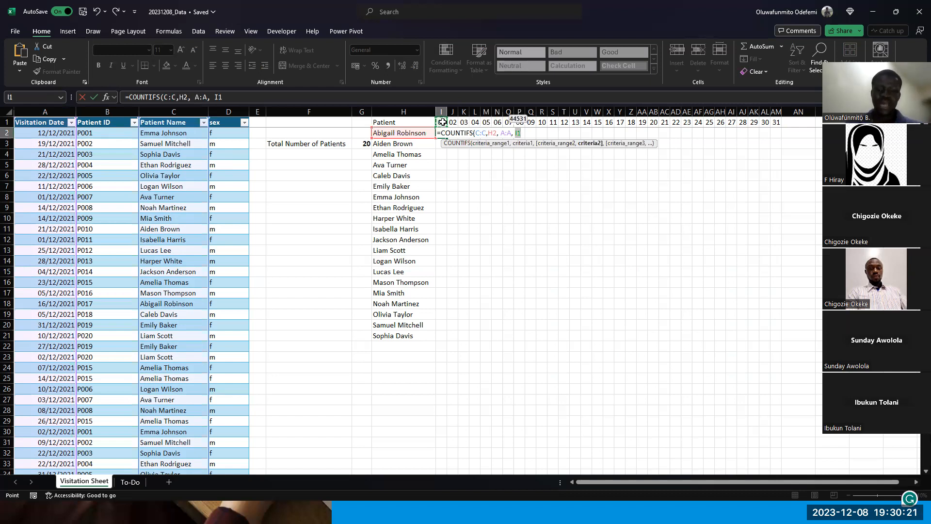
pyautogui.write(')')
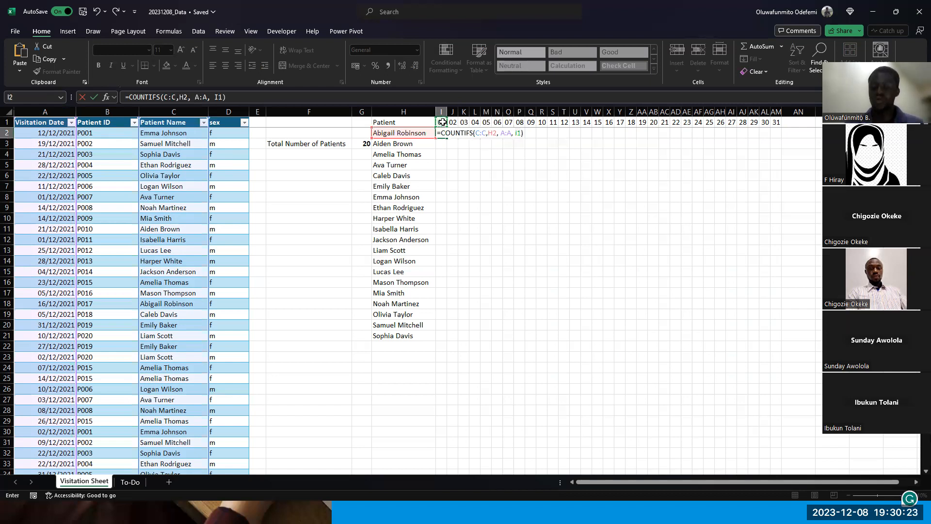
pyautogui.hotkey('ctrl', 'Return')
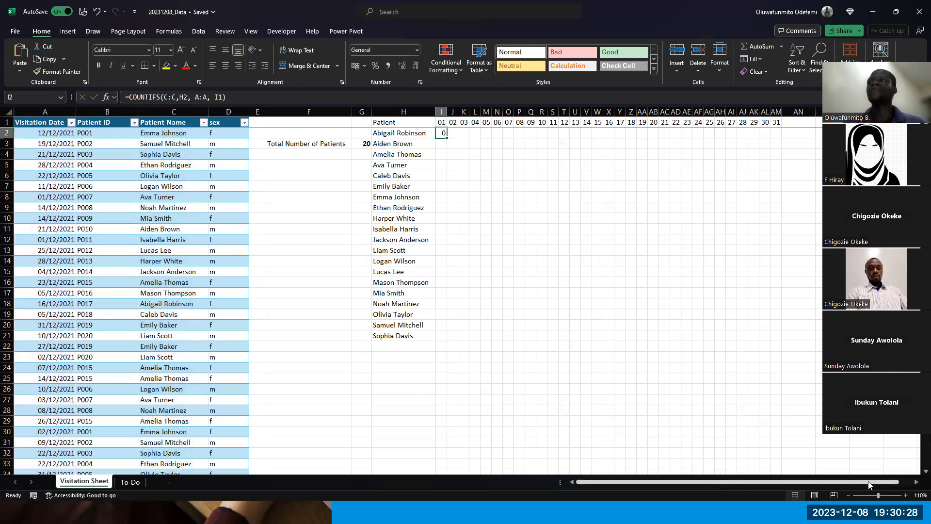
# Step: Fill the COUNTIFS formula from I2 down to the last patient's row, I21
pyautogui.click(905, 496)
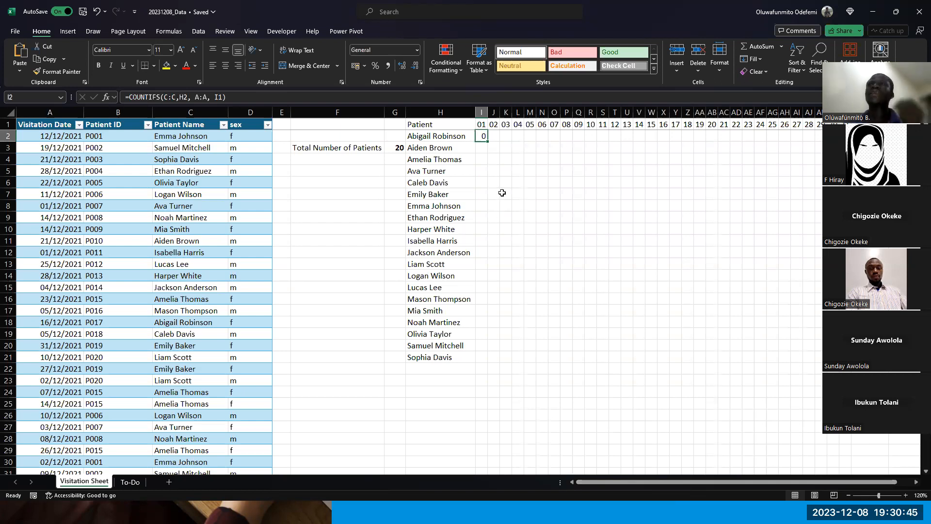
pyautogui.doubleClick(486, 140)
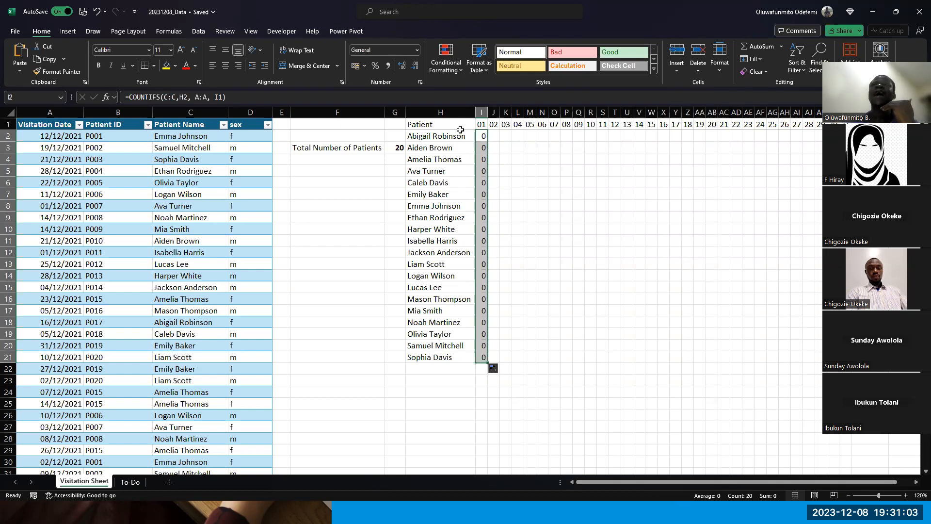
# Step: Examine the copied formulas in I2 through I21 to see how the patient and date references shift down the rows
pyautogui.click(445, 94)
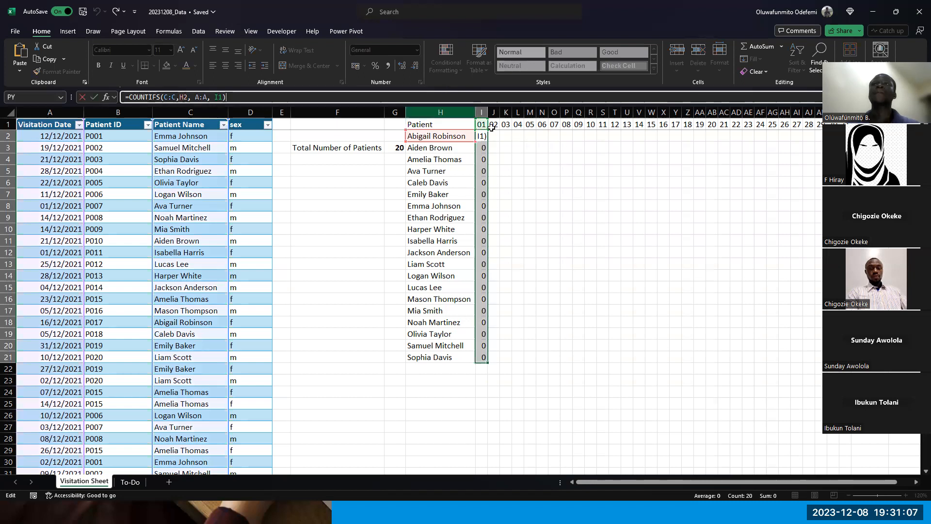
pyautogui.hotkey('ctrl', 'Return')
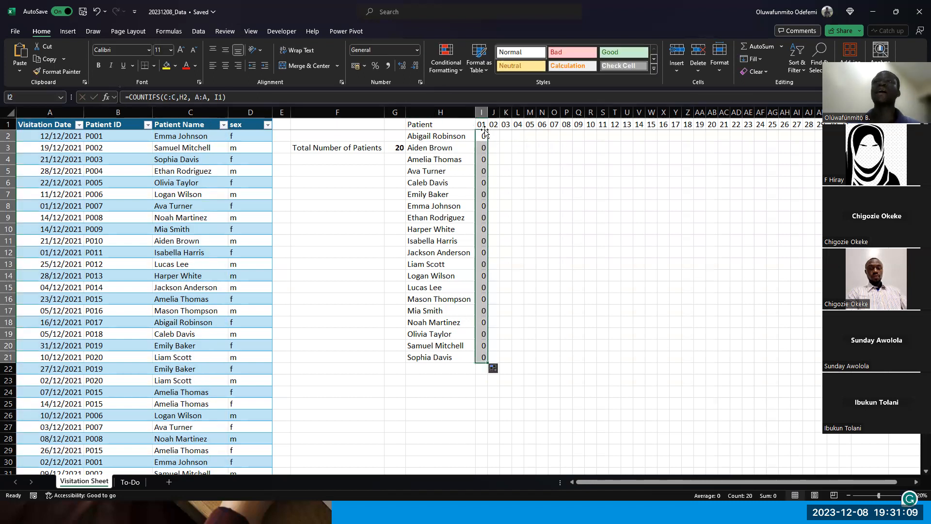
pyautogui.click(480, 136)
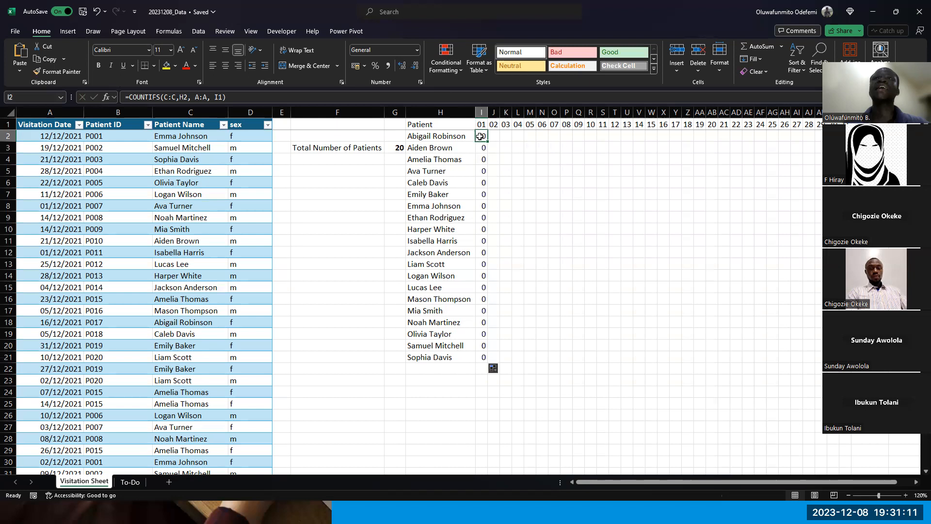
pyautogui.press('Down')
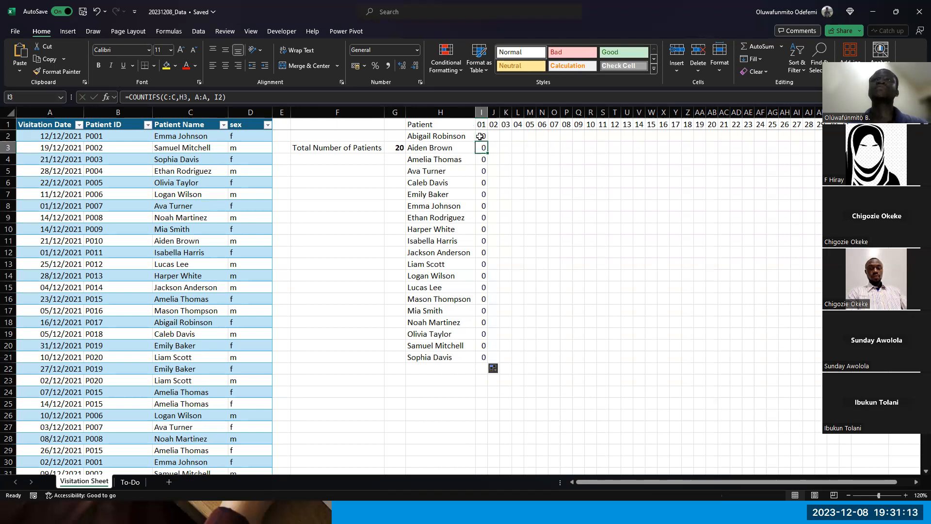
pyautogui.press('Down')
pyautogui.press('Down')
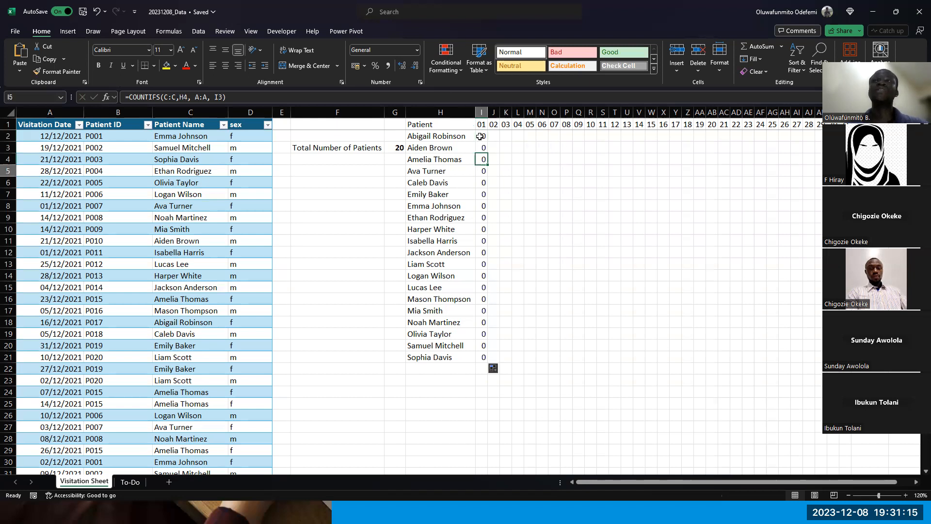
pyautogui.press('Down')
pyautogui.press('Down')
pyautogui.press('Down')
pyautogui.press('Down')
pyautogui.press('Down')
pyautogui.press('Down')
pyautogui.press('Down')
pyautogui.press('Down')
pyautogui.press('Down')
pyautogui.press('Down')
pyautogui.press('Down')
pyautogui.press('Down')
pyautogui.press('Down')
pyautogui.press('Down')
pyautogui.press('Down')
pyautogui.press('Down')
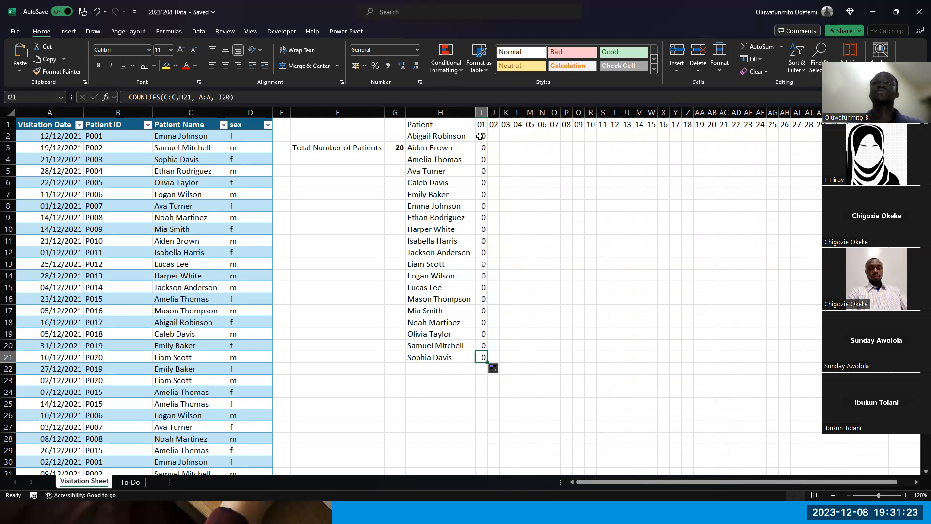
pyautogui.press('Up')
pyautogui.press('Up')
pyautogui.press('Up')
pyautogui.press('Up')
pyautogui.press('Up')
pyautogui.press('Up')
pyautogui.press('Up')
pyautogui.press('Up')
pyautogui.press('Up')
pyautogui.press('Up')
pyautogui.press('Up')
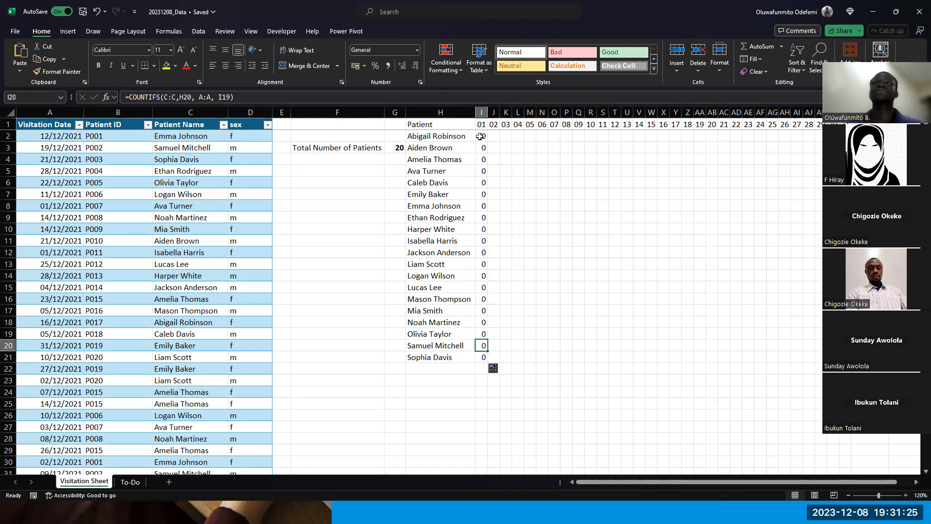
pyautogui.press('Up')
pyautogui.press('Up')
pyautogui.press('Up')
pyautogui.press('Up')
pyautogui.press('Up')
pyautogui.press('Up')
pyautogui.press('Up')
pyautogui.press('Up')
pyautogui.press('Up')
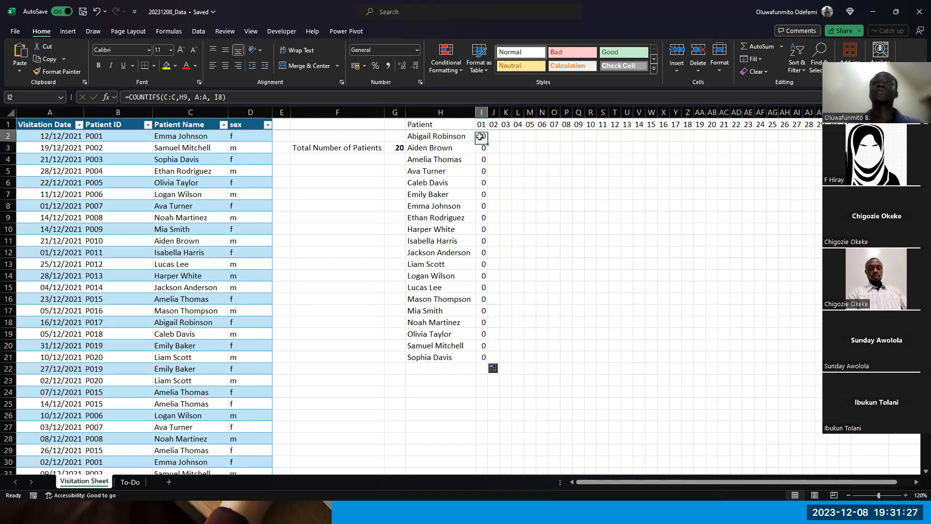
pyautogui.press('Down')
pyautogui.press('Up')
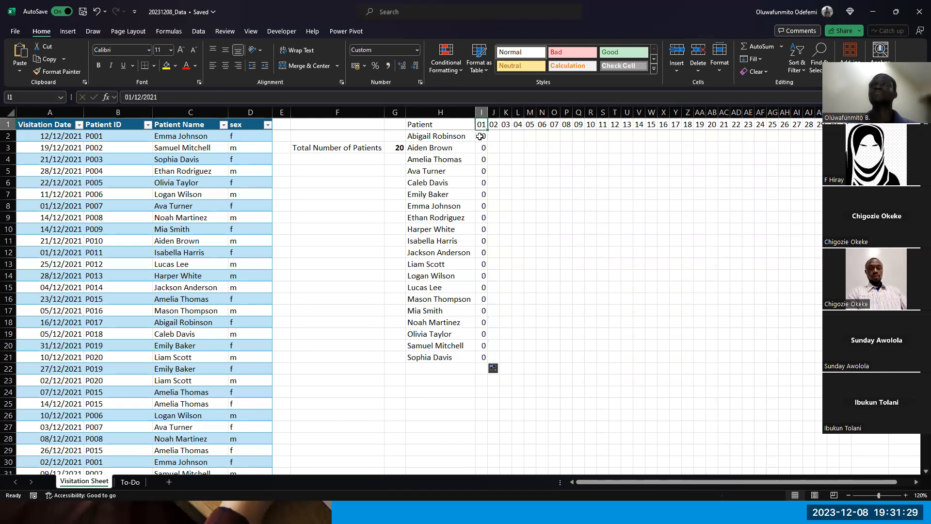
pyautogui.press('Down')
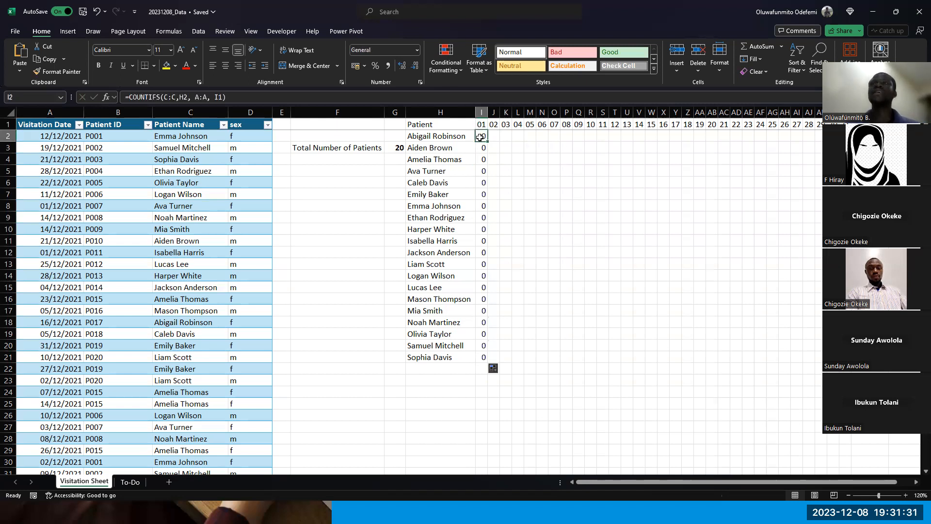
# Step: Fill the COUNTIFS formula from I2 across row 2 to the day 31 column, AM2
pyautogui.moveTo(490, 142); pyautogui.dragTo(792, 142)
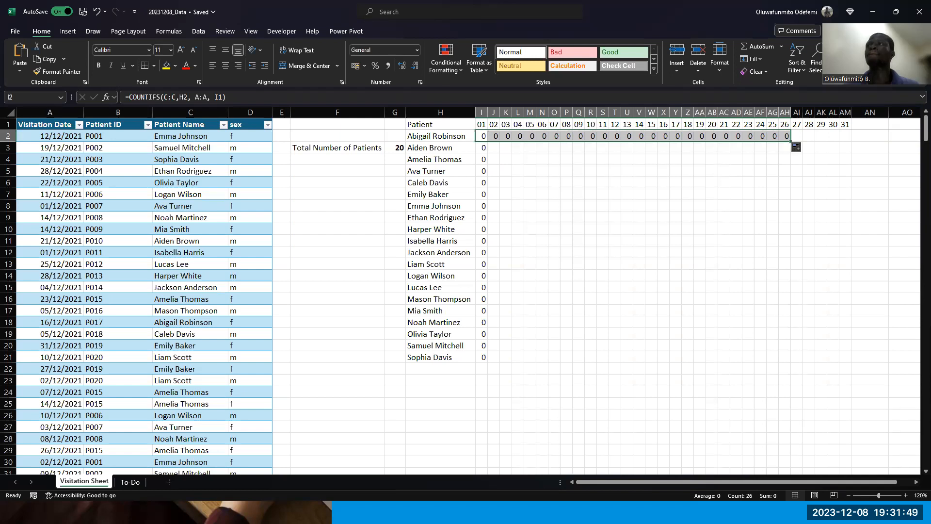
pyautogui.hotkey('alt', 'Tab')
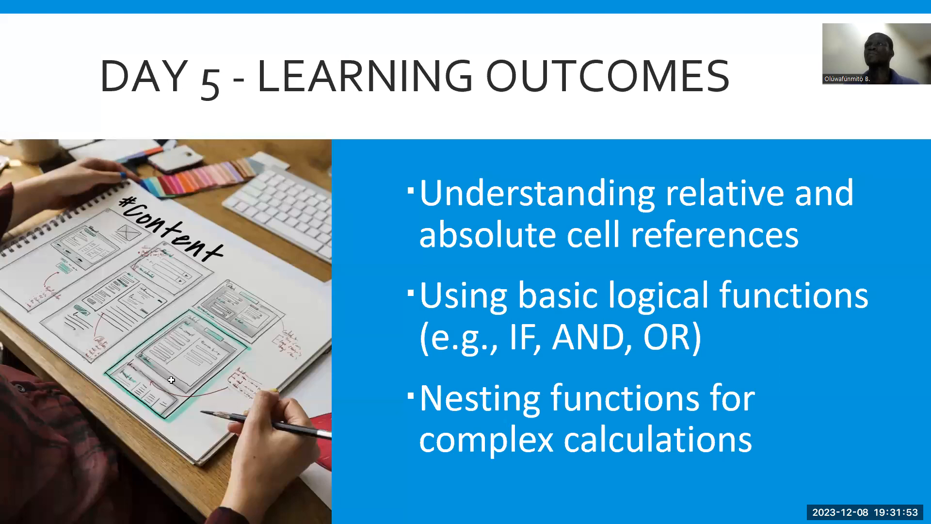
pyautogui.hotkey('alt', 'Tab')
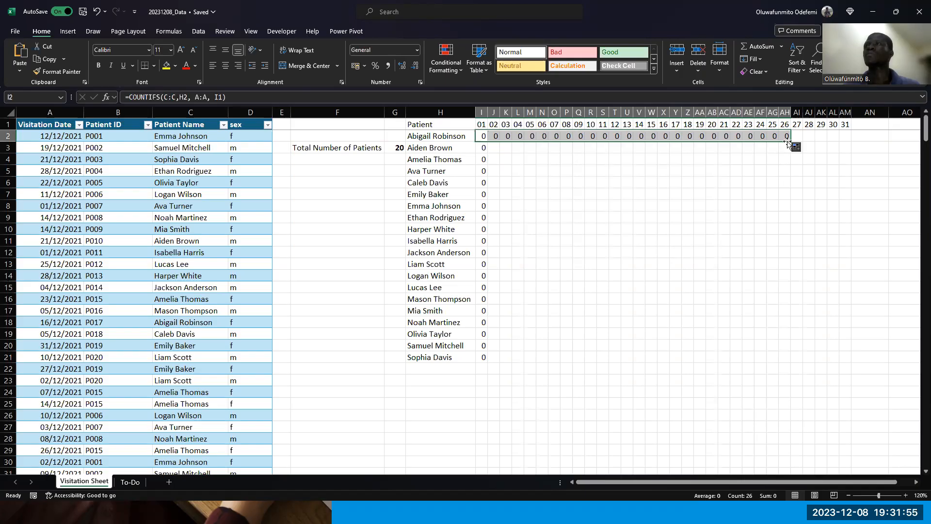
pyautogui.moveTo(789, 142); pyautogui.dragTo(849, 147)
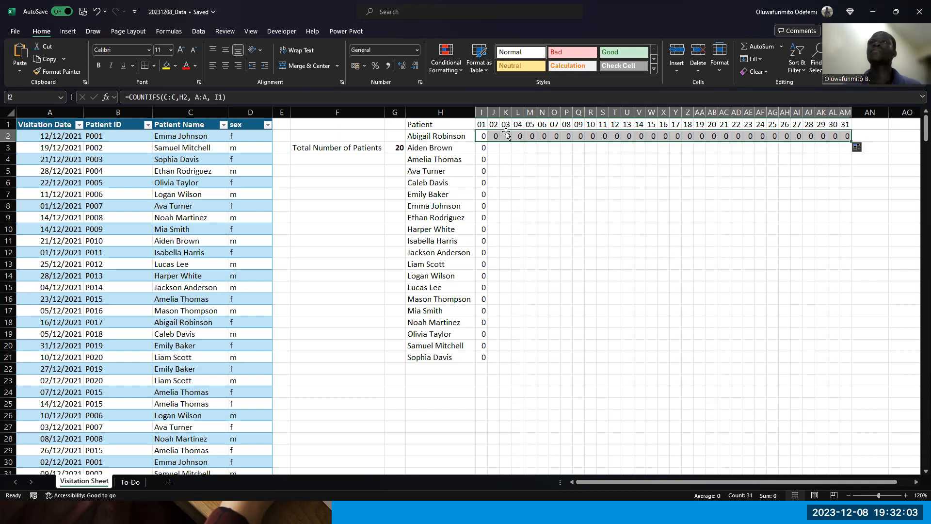
# Step: Examine the copied formulas in J2 through L2 to see how the range and criteria references shift across the columns
pyautogui.press('Left')
pyautogui.press('Right')
pyautogui.press('Right')
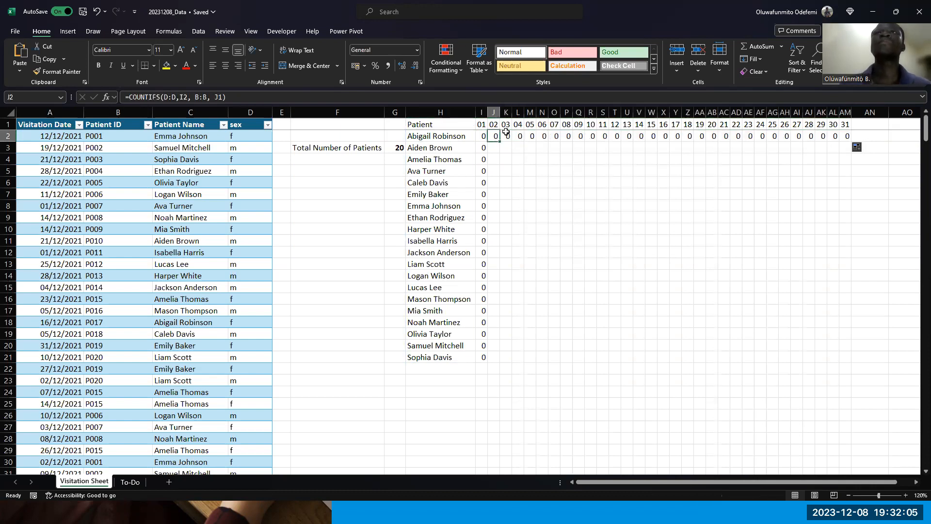
pyautogui.click(504, 95)
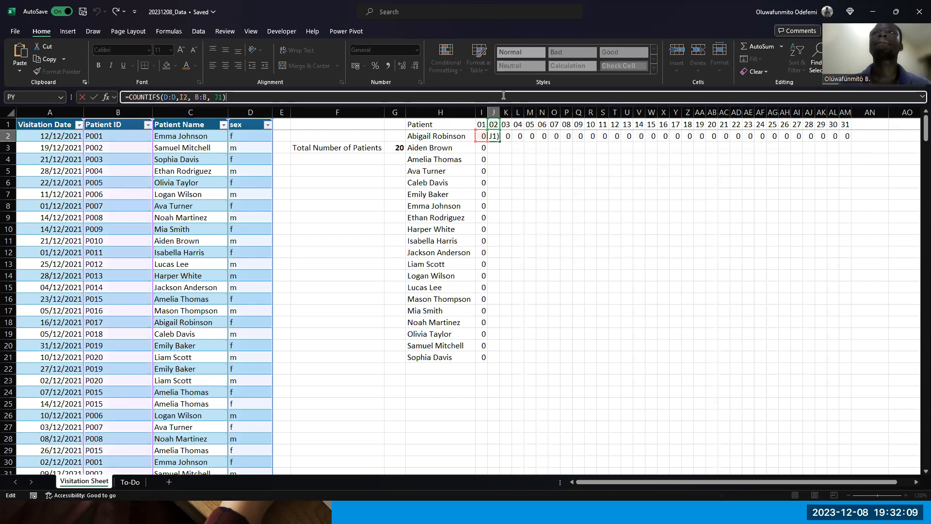
pyautogui.press('Escape')
pyautogui.press('Right')
pyautogui.press('Left')
pyautogui.press('Right')
pyautogui.press('Left')
pyautogui.press('Right')
pyautogui.press('Right')
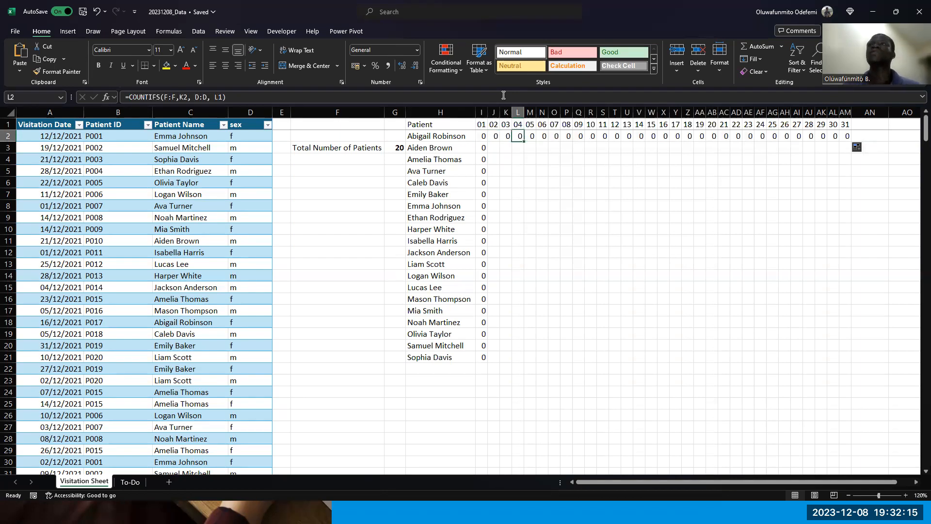
# Step: Convert the hospital visits table in columns A to D to a normal range
pyautogui.click(168, 164)
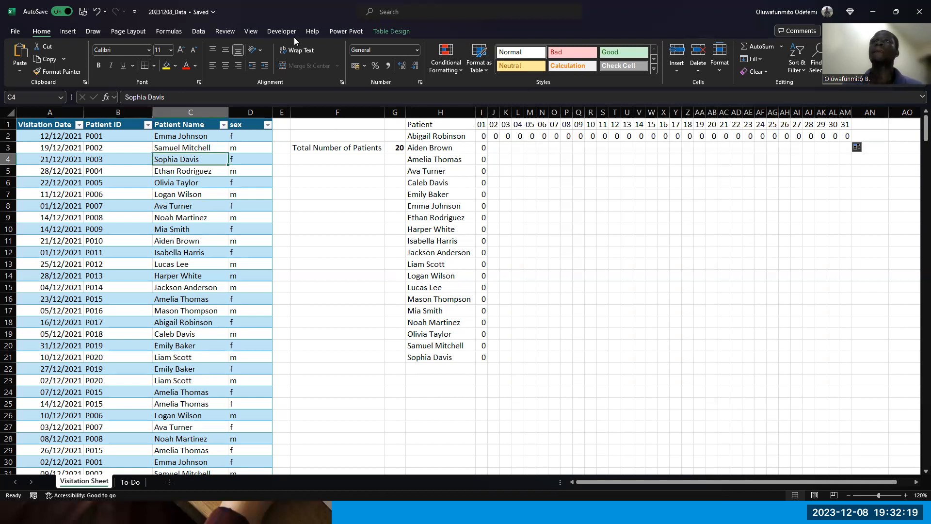
pyautogui.click(381, 35)
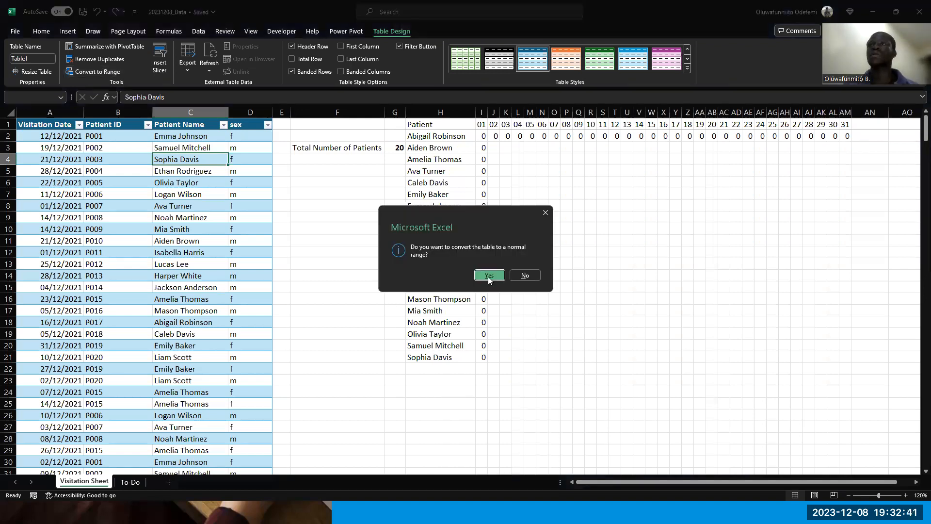
pyautogui.click(490, 275)
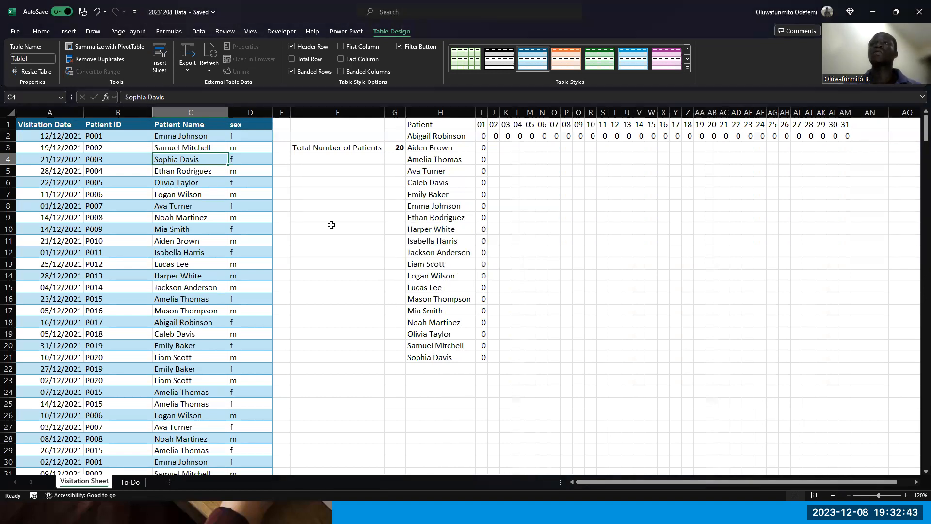
pyautogui.click(267, 184)
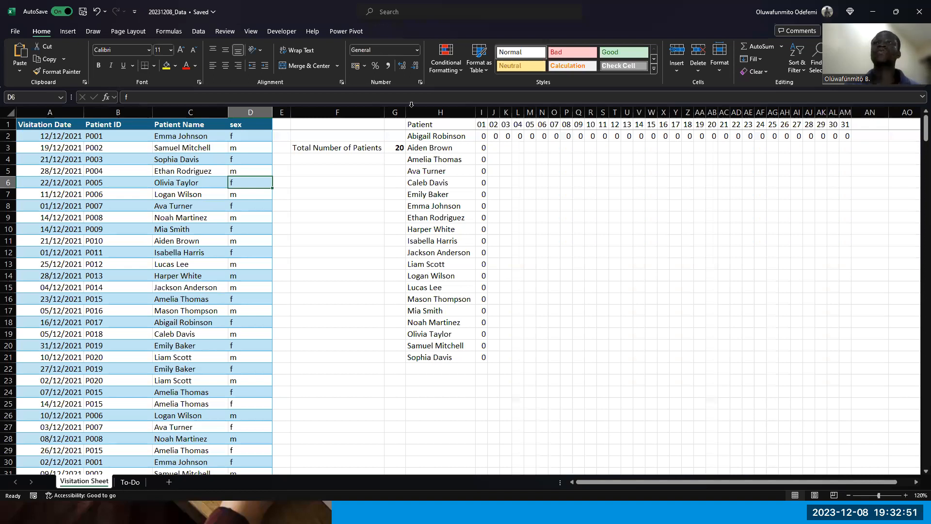
# Step: Examine the COUNTIFS formula in I2 and the ranges and criteria cells it references
pyautogui.click(482, 136)
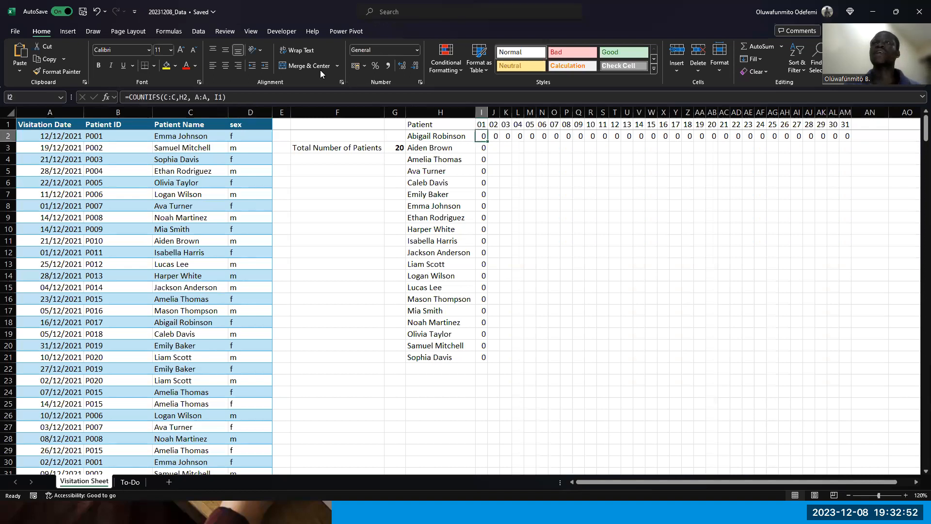
pyautogui.click(308, 96)
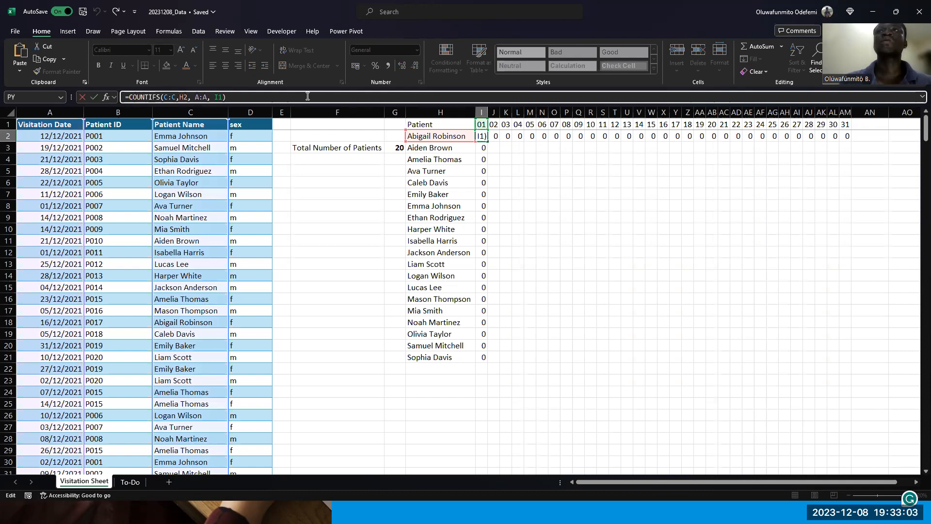
pyautogui.press('Return')
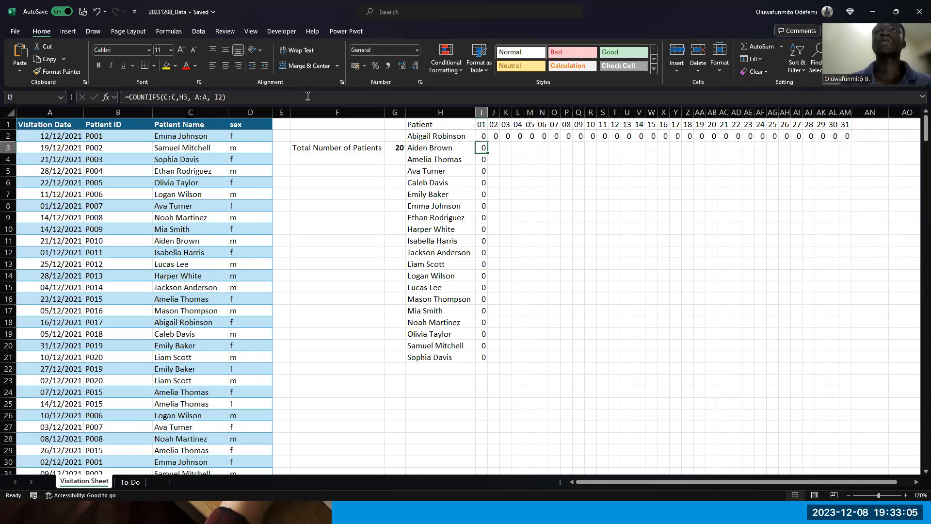
pyautogui.press('Up')
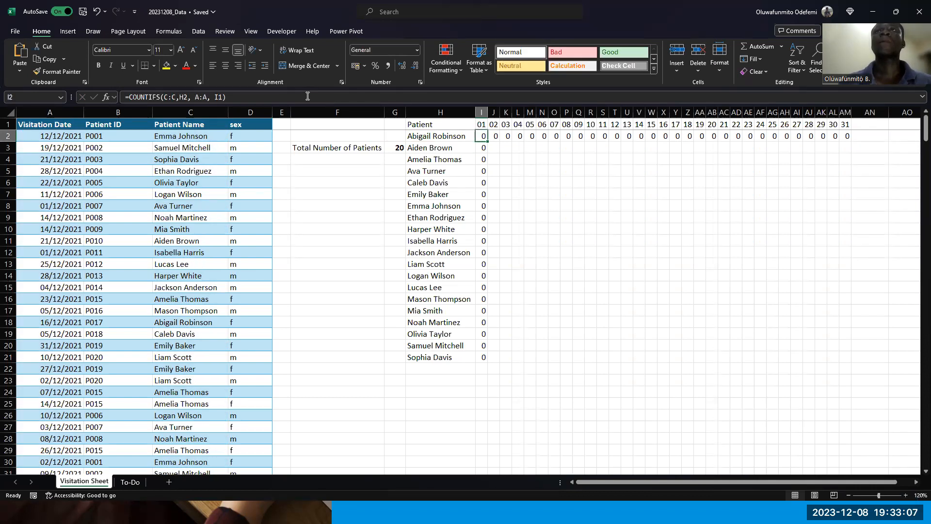
pyautogui.click(354, 96)
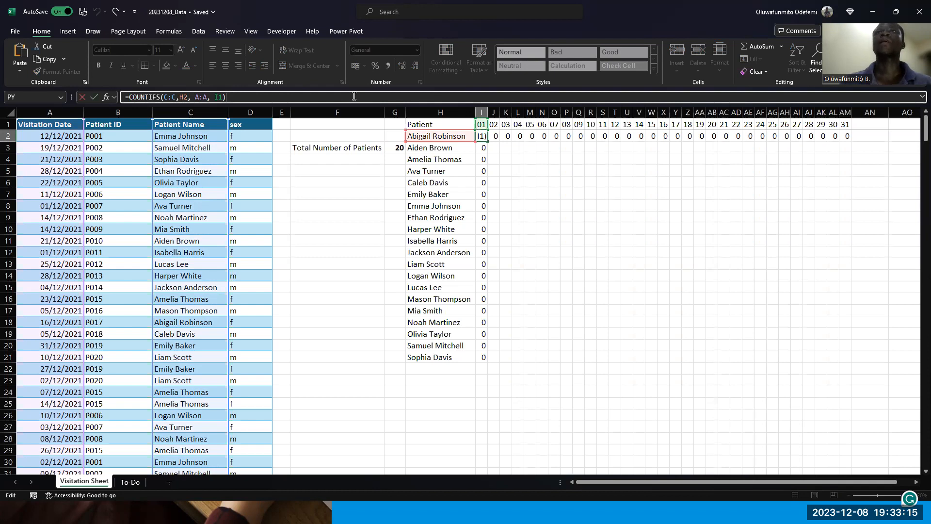
pyautogui.press('Escape')
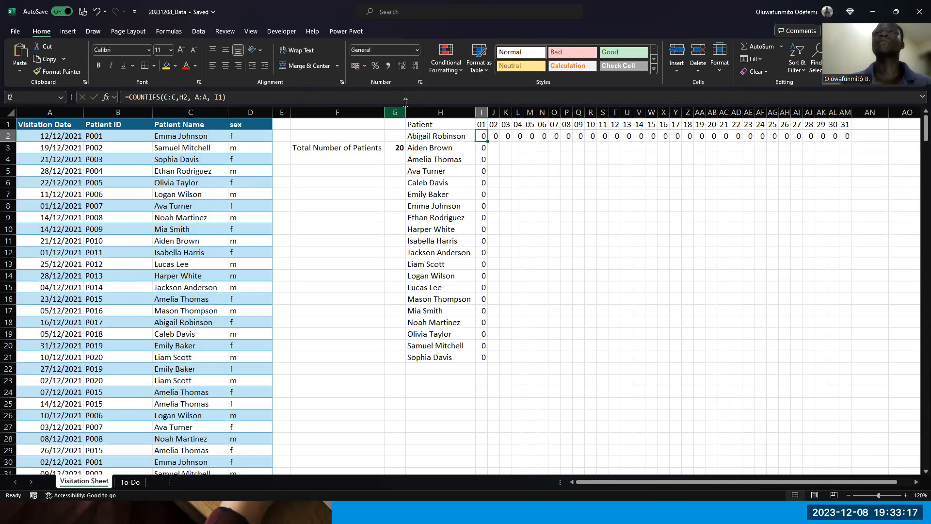
pyautogui.click(407, 101)
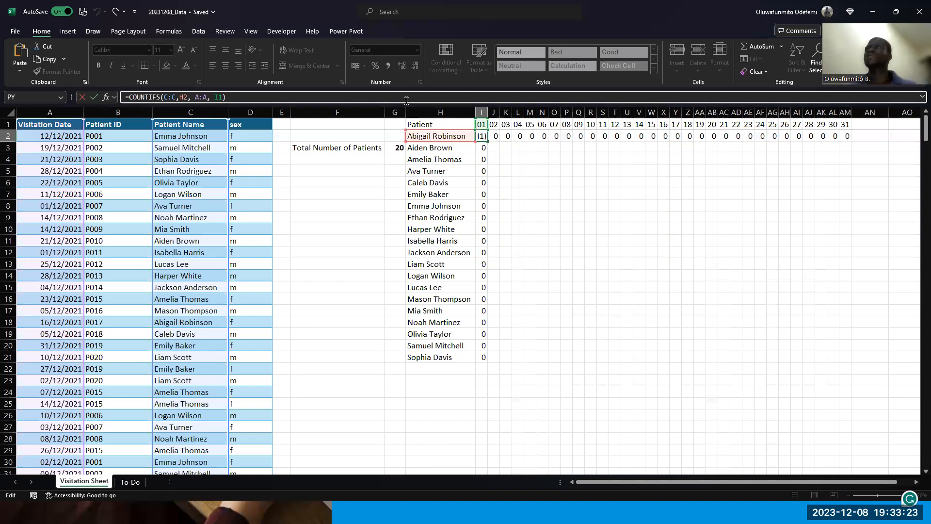
# Step: Compare the COUNTIFS references across row 2 from I2 to the day 16 column, X2
pyautogui.press('Tab')
pyautogui.press('Tab')
pyautogui.press('Tab')
pyautogui.press('Tab')
pyautogui.press('Tab')
pyautogui.press('Tab')
pyautogui.press('Tab')
pyautogui.press('Tab')
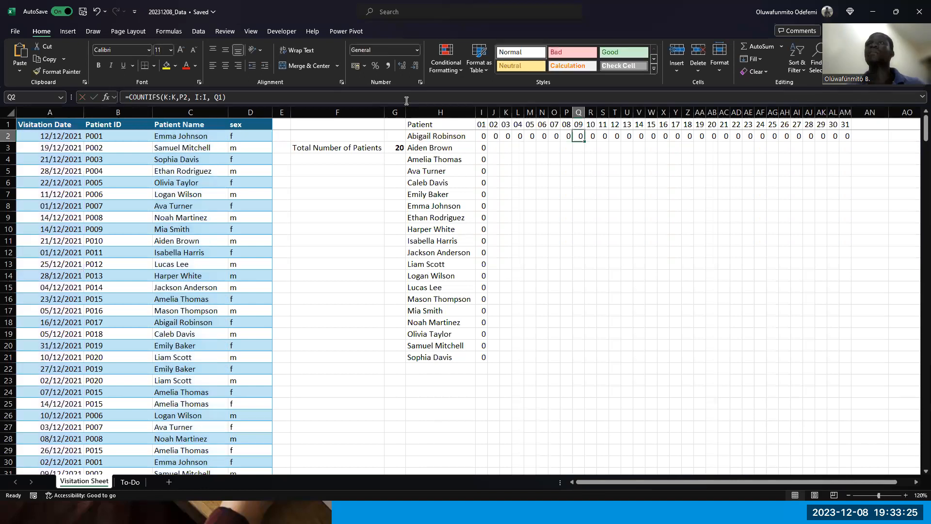
pyautogui.press('Tab')
pyautogui.press('Tab')
pyautogui.press('Tab')
pyautogui.press('Tab')
pyautogui.press('Tab')
pyautogui.press('Tab')
pyautogui.press('Tab')
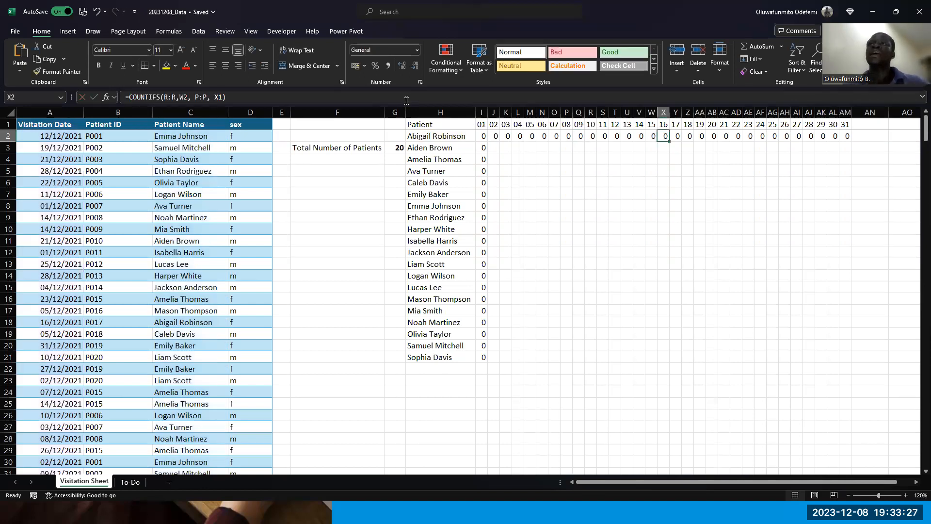
pyautogui.press('Left')
pyautogui.press('Left')
pyautogui.press('Left')
pyautogui.press('Left')
pyautogui.press('Left')
pyautogui.press('Left')
pyautogui.press('Left')
pyautogui.press('Left')
pyautogui.press('Left')
pyautogui.press('Left')
pyautogui.press('Left')
pyautogui.press('Left')
pyautogui.press('Left')
pyautogui.press('Left')
pyautogui.press('Left')
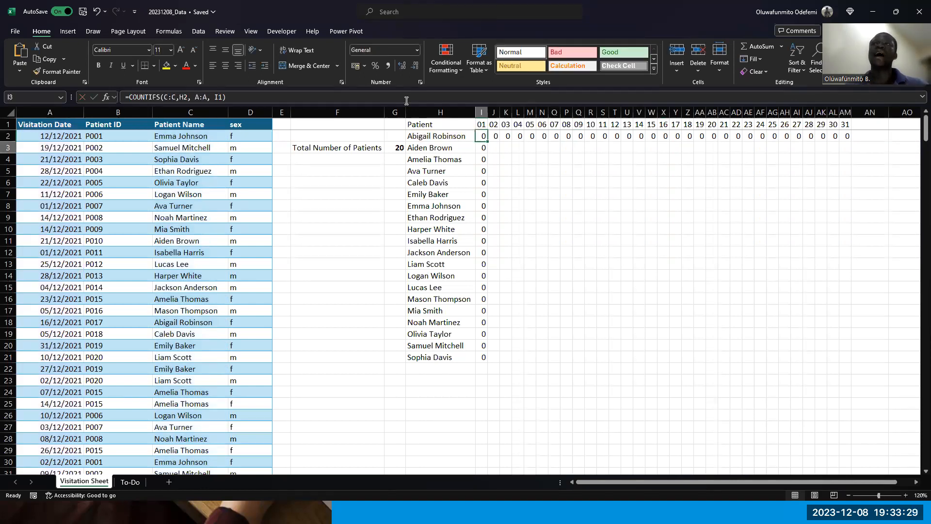
# Step: Compare the COUNTIFS references down column I through the last patient row, checking the patient and date criteria
pyautogui.press('Down')
pyautogui.press('Down')
pyautogui.press('Down')
pyautogui.press('Down')
pyautogui.press('Down')
pyautogui.press('Down')
pyautogui.press('Down')
pyautogui.press('Down')
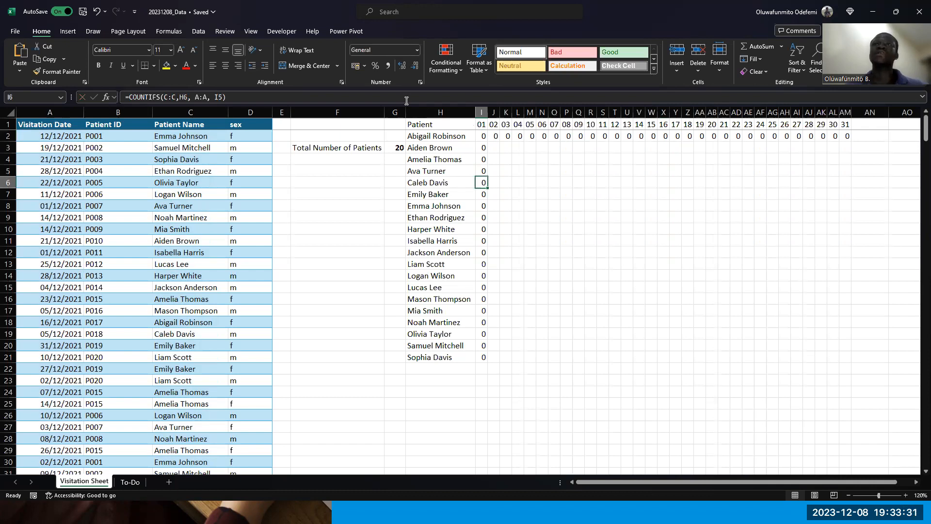
pyautogui.press('Down')
pyautogui.press('Down')
pyautogui.press('Down')
pyautogui.press('Down')
pyautogui.press('Down')
pyautogui.press('Down')
pyautogui.press('Down')
pyautogui.press('Down')
pyautogui.press('Down')
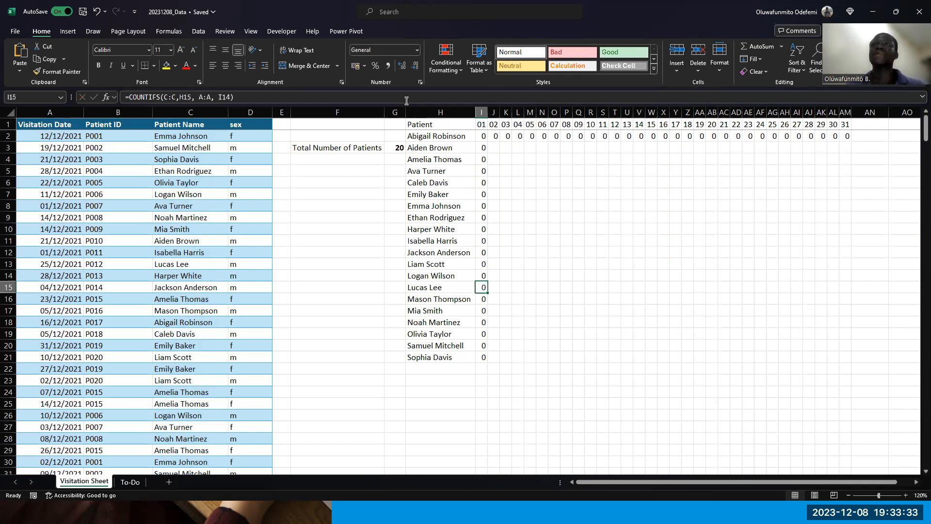
pyautogui.press('Down')
pyautogui.press('Down')
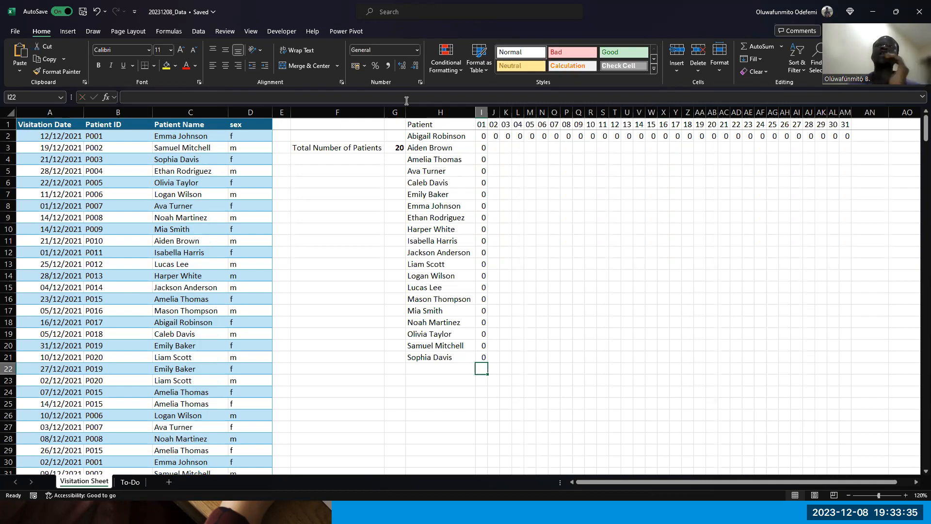
pyautogui.press('Up')
pyautogui.press('Up')
pyautogui.press('Up')
pyautogui.press('Up')
pyautogui.press('Up')
pyautogui.press('Up')
pyautogui.press('Up')
pyautogui.press('Up')
pyautogui.press('Up')
pyautogui.press('Up')
pyautogui.press('Up')
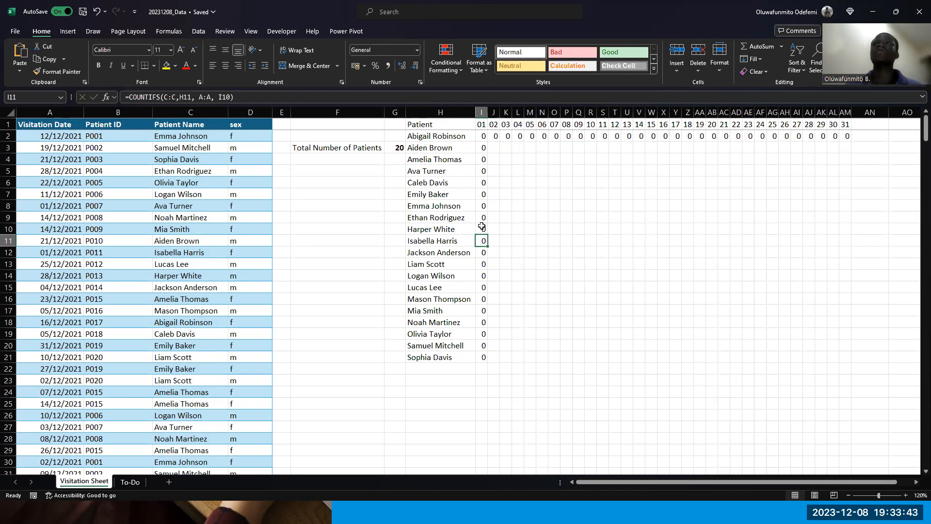
# Step: Inspect each argument of the COUNTIFS formula in I10, from the name range to the date criterion
pyautogui.click(481, 227)
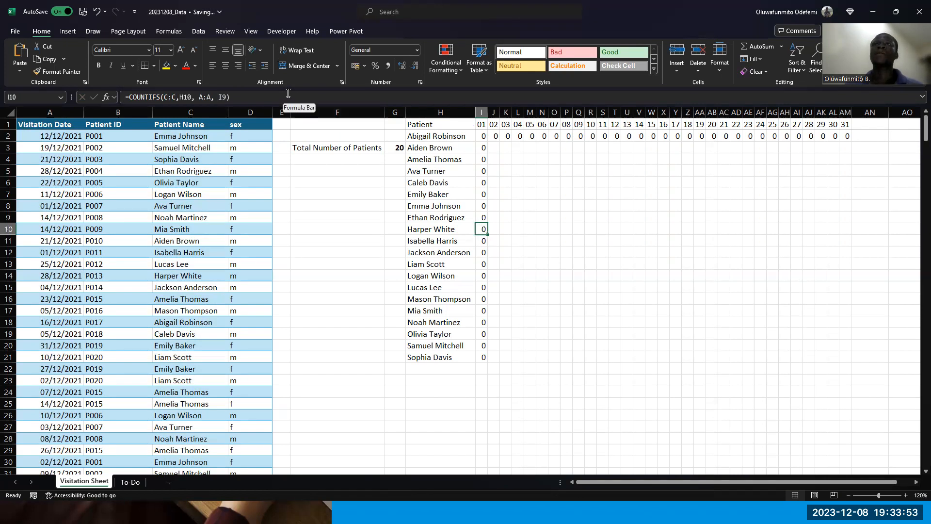
pyautogui.click(209, 96)
pyautogui.write('A')
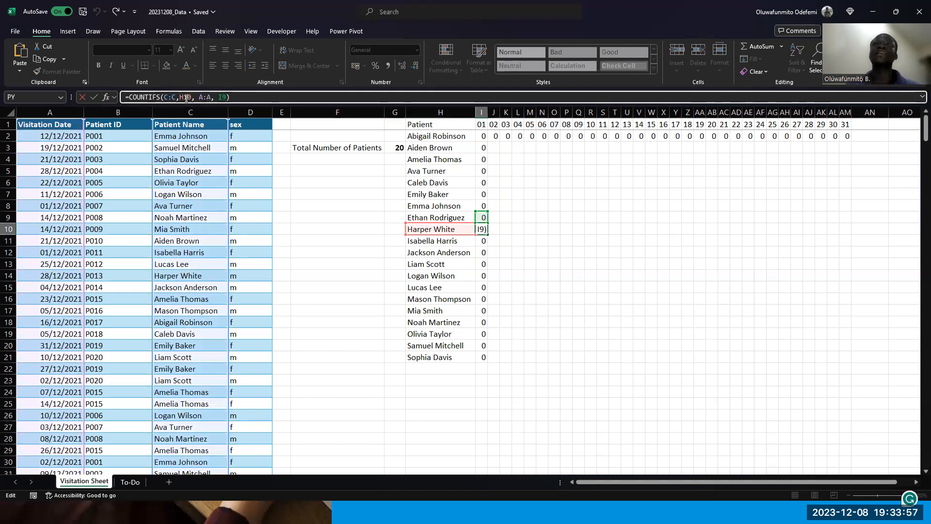
pyautogui.moveTo(158, 96); pyautogui.dragTo(177, 97)
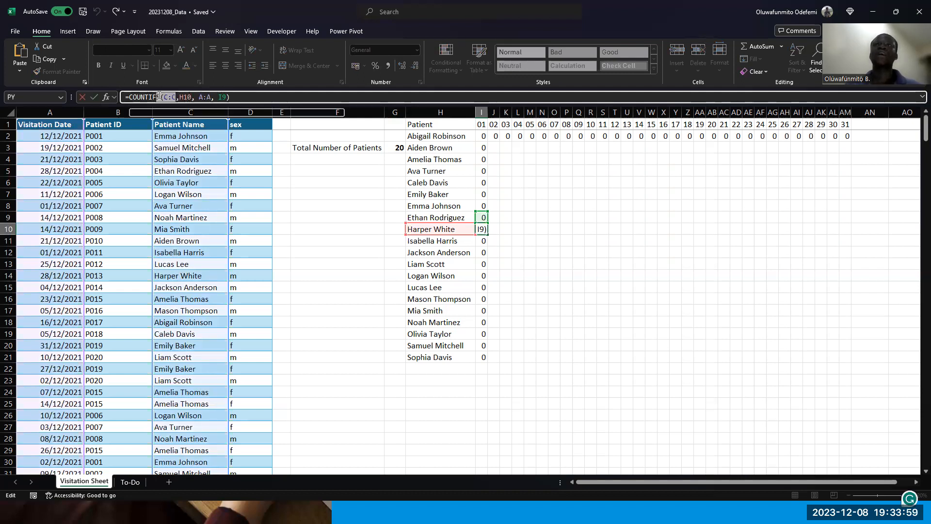
pyautogui.click(193, 96)
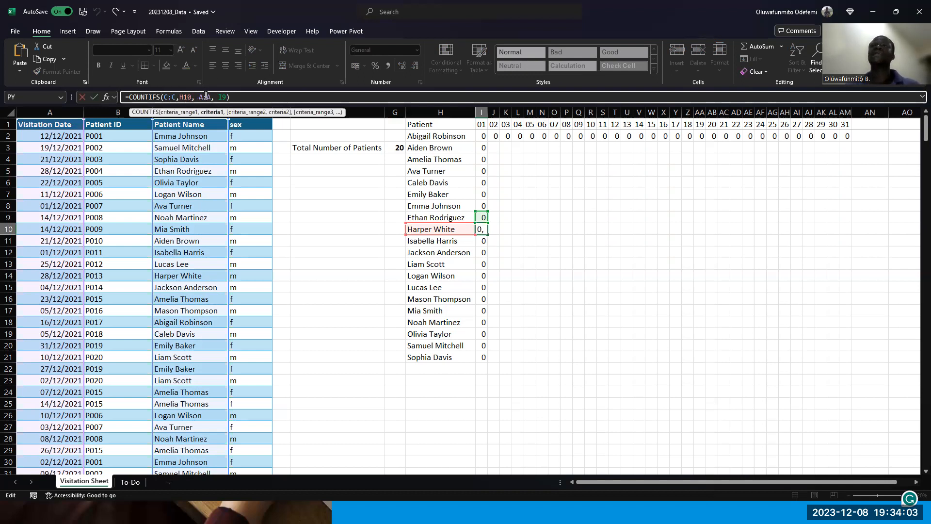
pyautogui.doubleClick(210, 96)
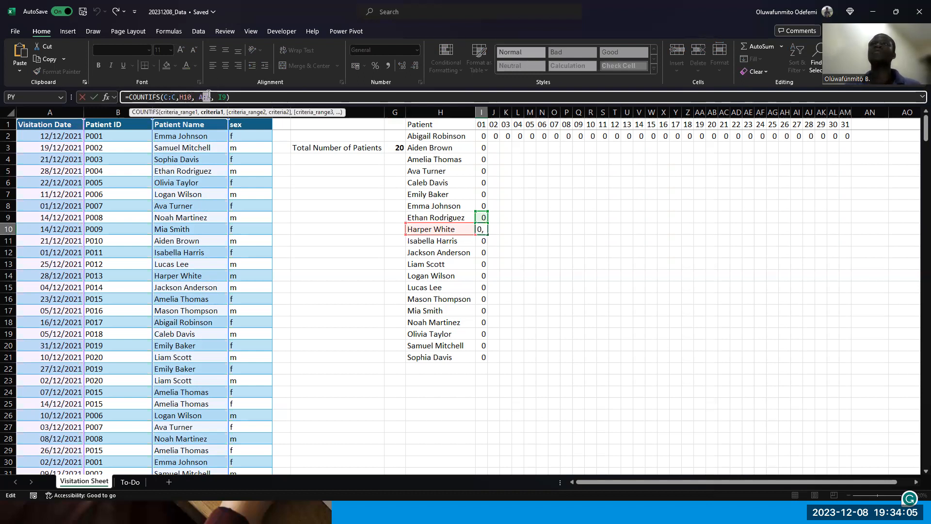
pyautogui.click(226, 97)
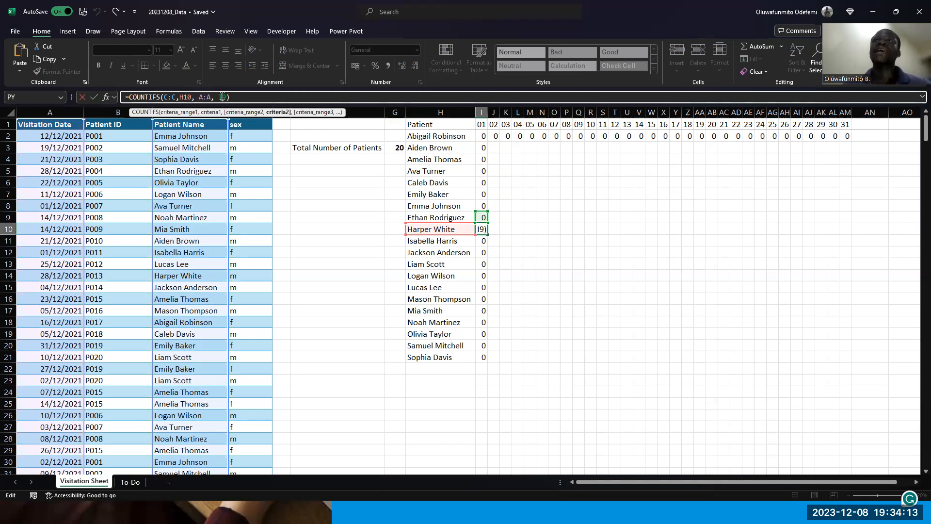
pyautogui.moveTo(218, 97); pyautogui.dragTo(229, 97)
pyautogui.press('Escape')
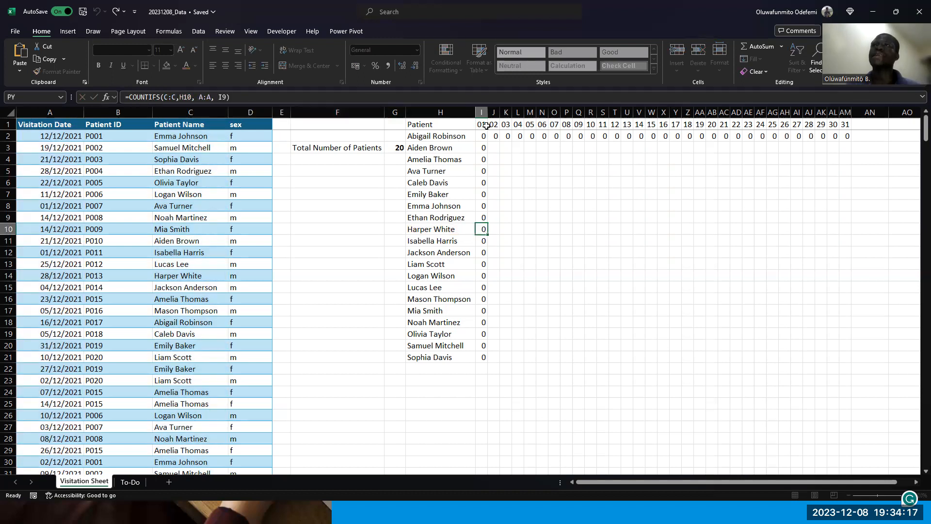
# Step: Compare the date criterion in the I2 and I3 formulas with the day 01 header in I1
pyautogui.click(480, 135)
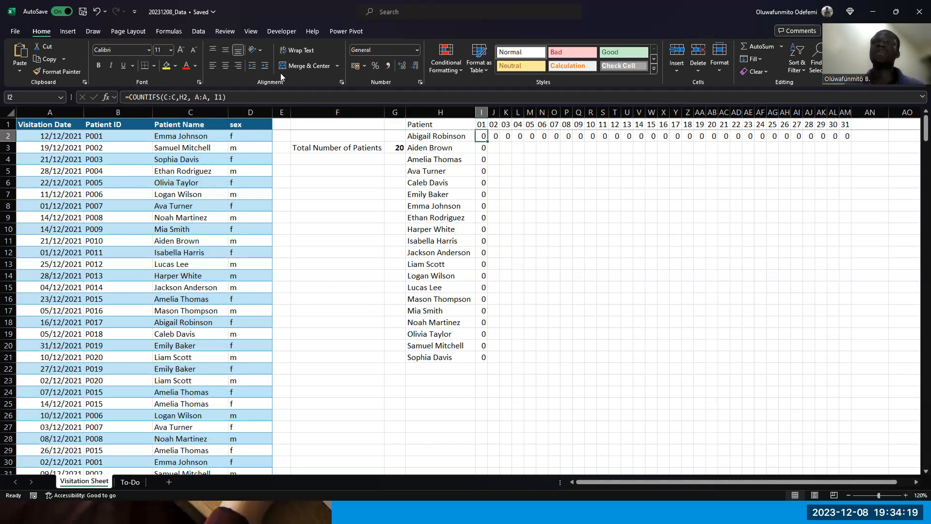
pyautogui.doubleClick(215, 97)
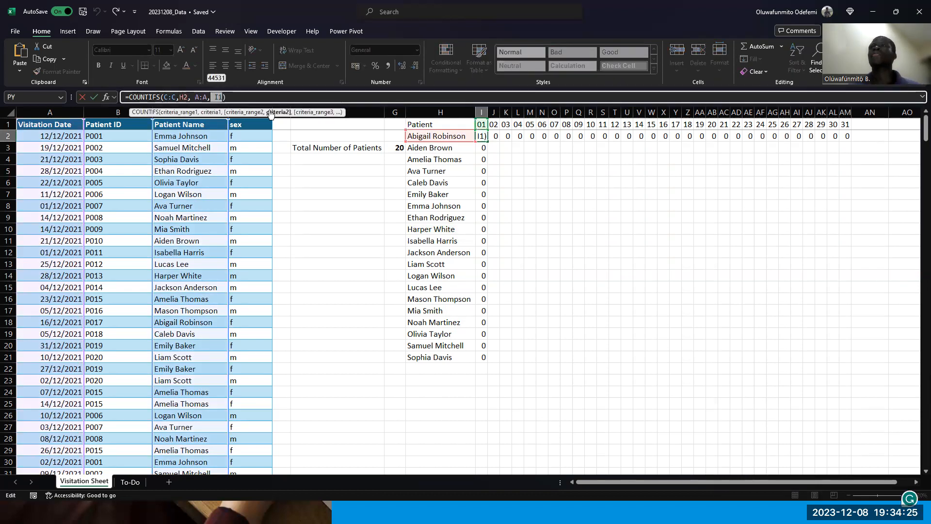
pyautogui.press('Escape')
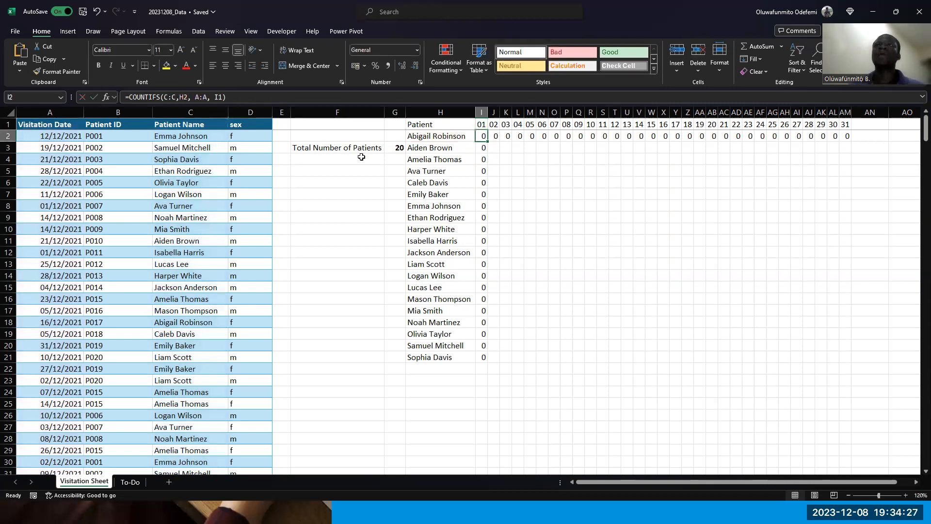
pyautogui.press('Down')
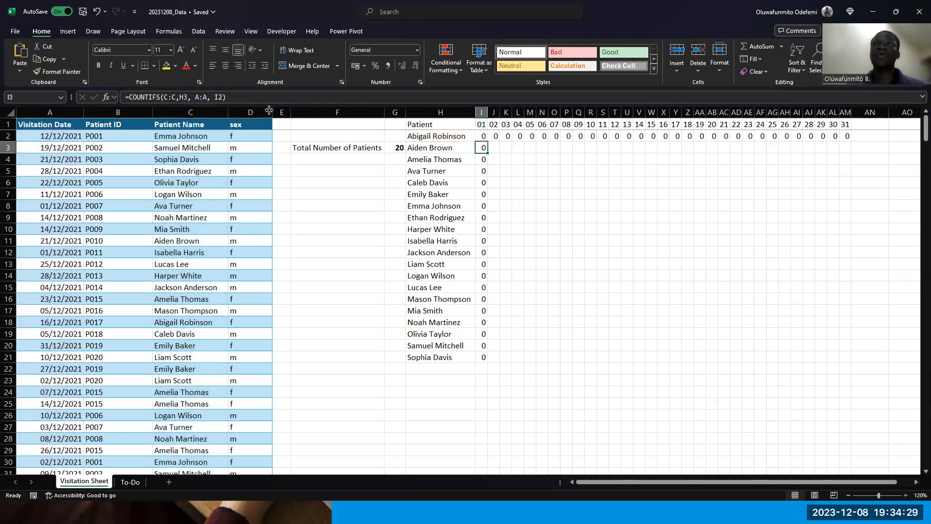
pyautogui.doubleClick(219, 98)
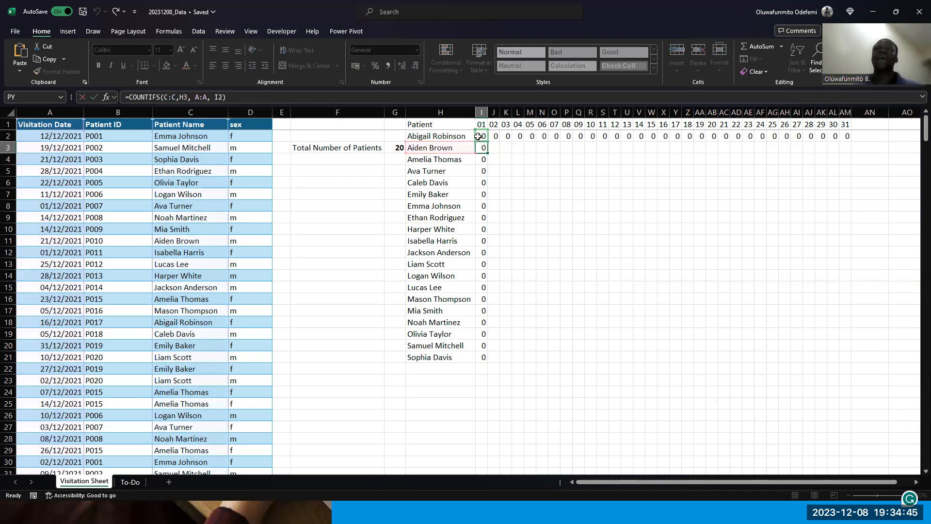
pyautogui.press('Escape')
pyautogui.click(478, 136)
pyautogui.press('Down')
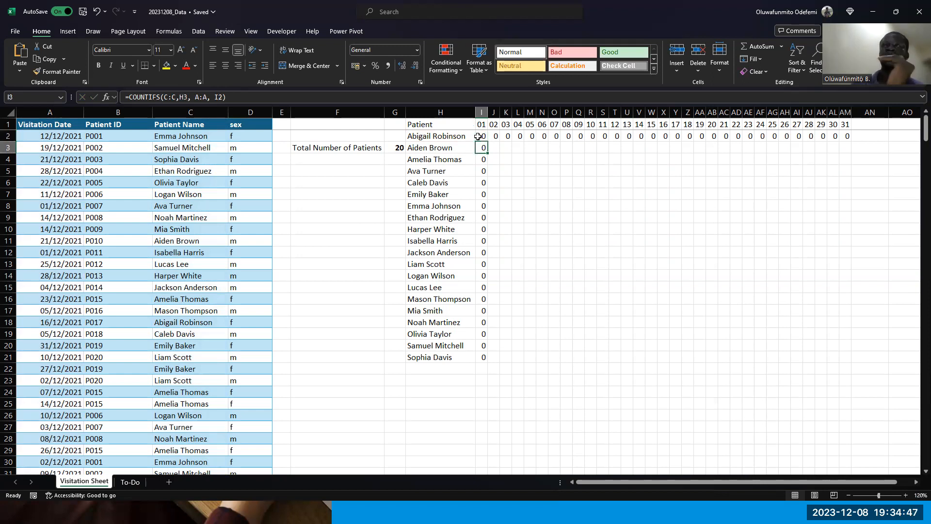
pyautogui.click(478, 136)
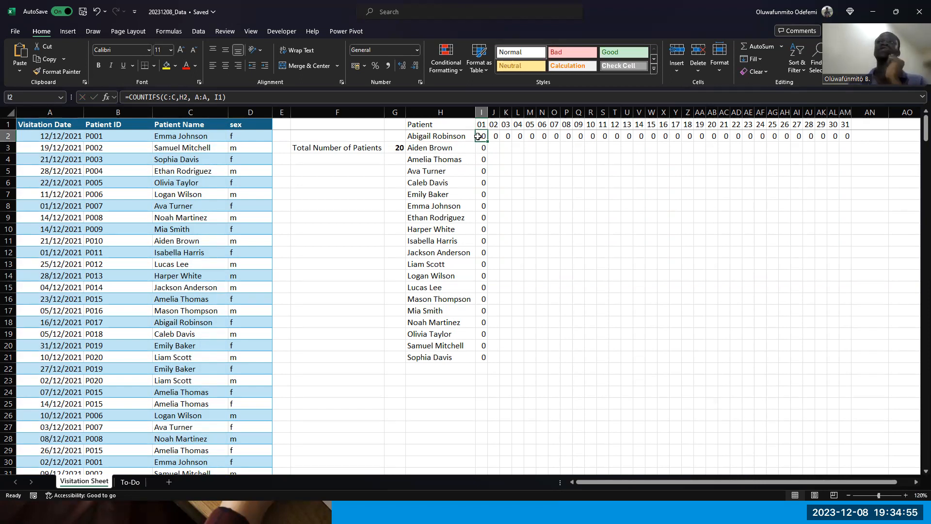
pyautogui.press('Up')
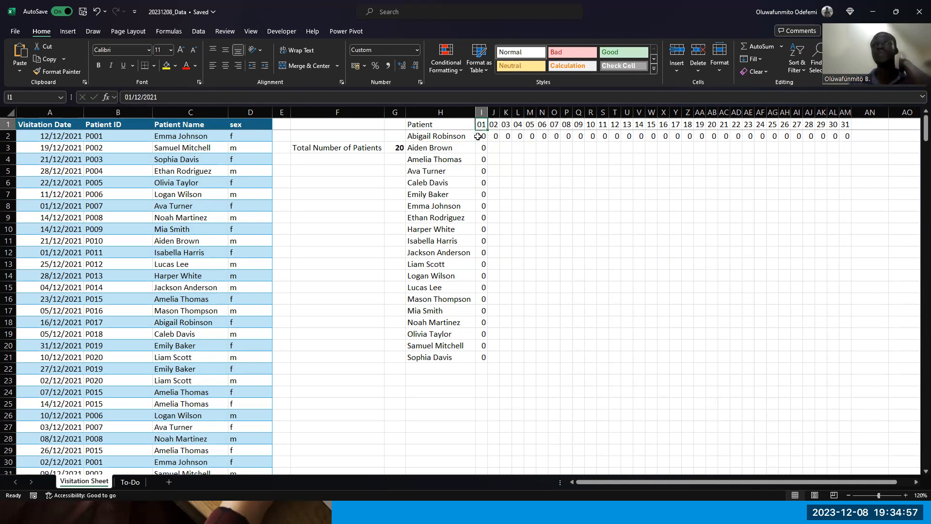
pyautogui.press('Down')
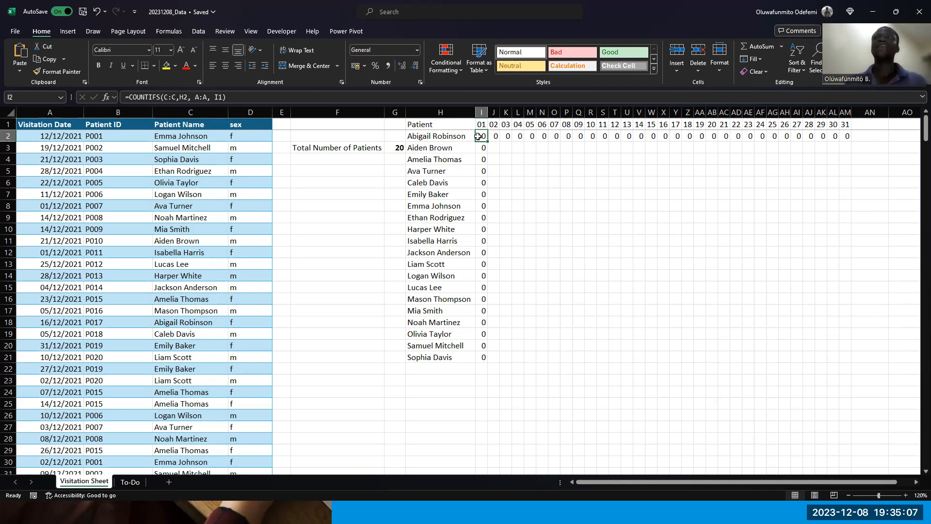
pyautogui.press('Down')
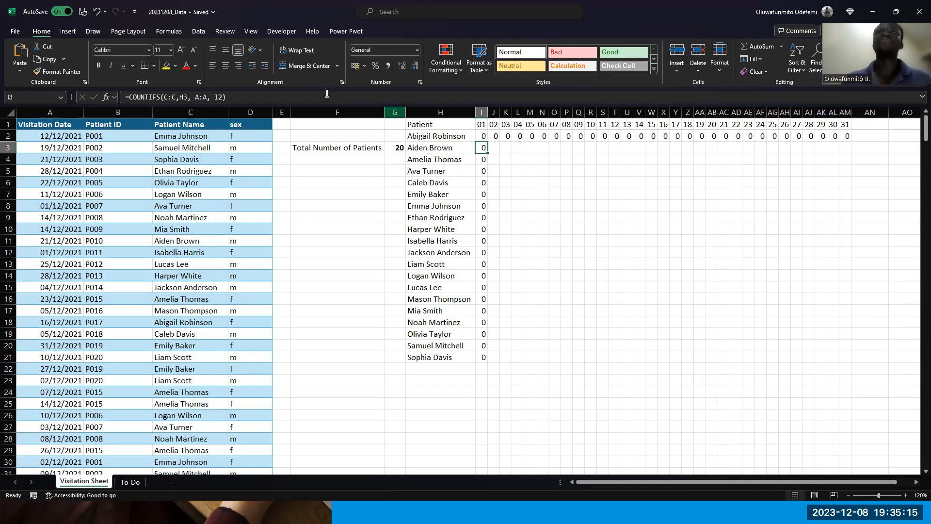
# Step: Correct the date criterion in the I3 formula to I1, making it =COUNTIFS(C:C,H3, A:A, I1)
pyautogui.click(221, 97)
pyautogui.press('BackSpace')
pyautogui.press('BackSpace')
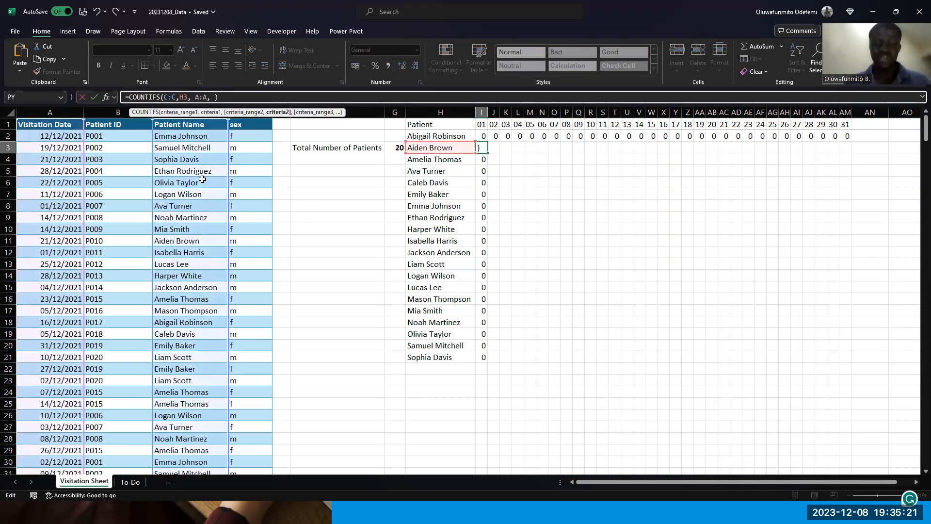
pyautogui.write('I1')
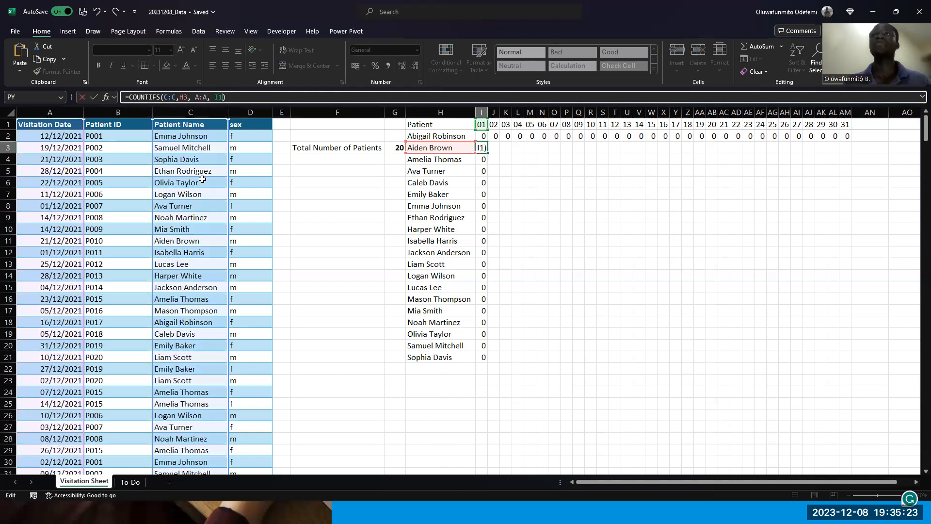
pyautogui.hotkey('ctrl', 'Return')
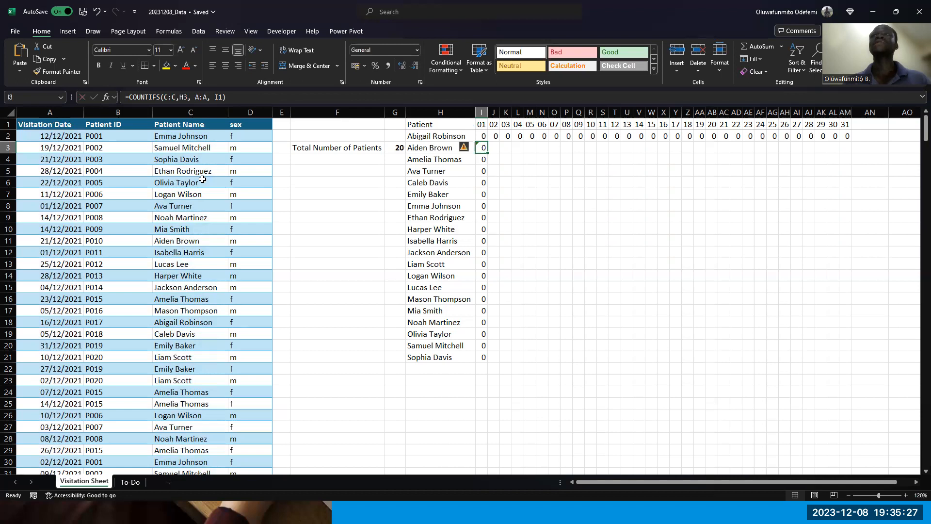
pyautogui.press('Down')
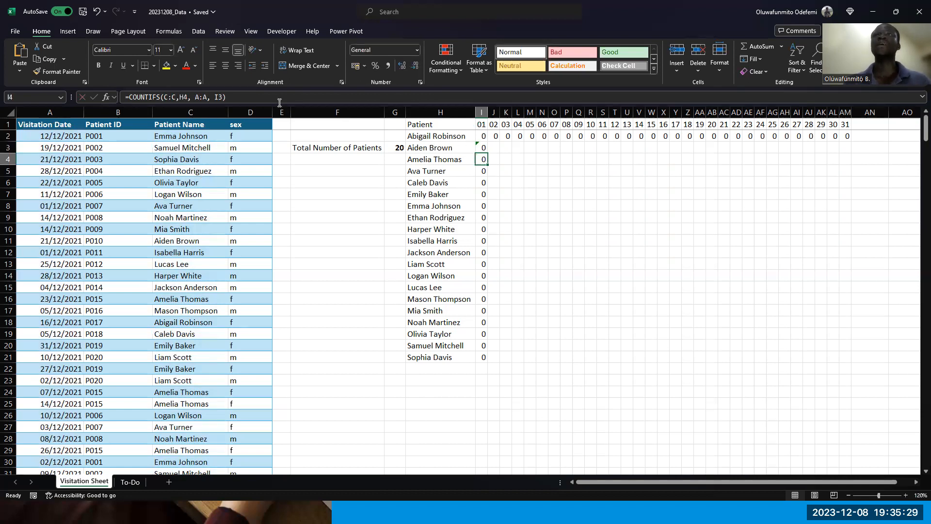
# Step: Correct the date criterion in the I4 and I5 formulas to reference I1, the day 01 header
pyautogui.click(261, 98)
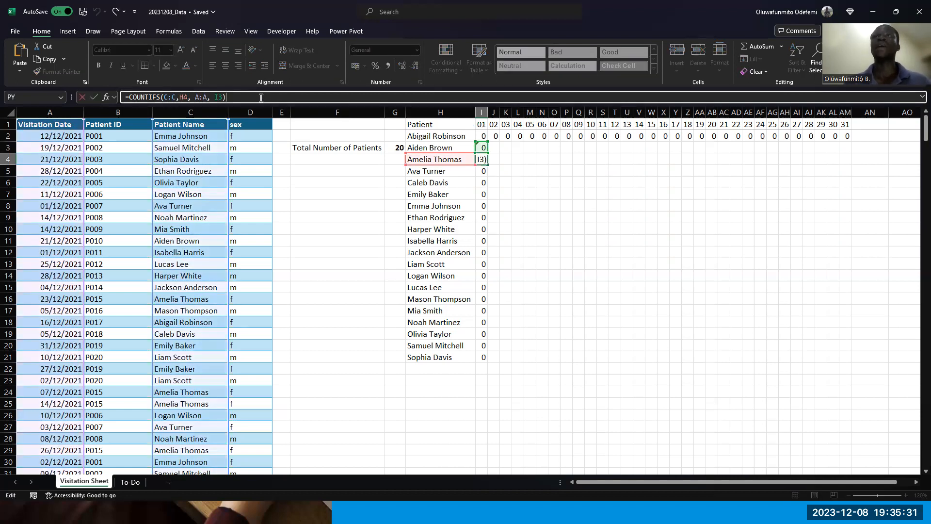
pyautogui.press('Left')
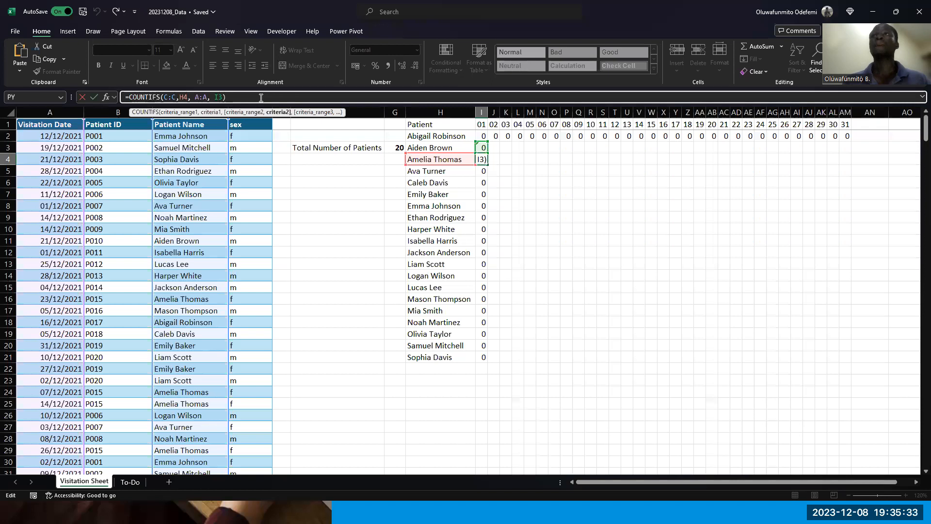
pyautogui.press('Return')
pyautogui.click(261, 97)
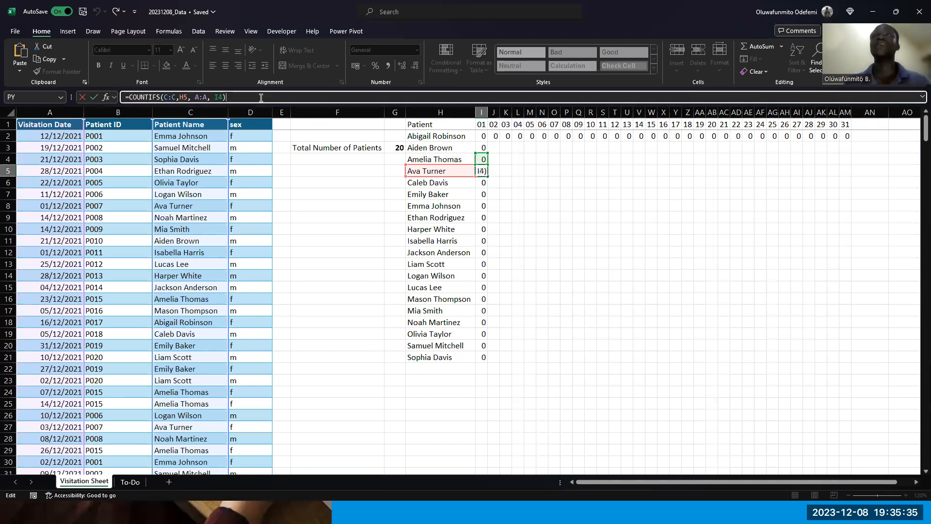
pyautogui.press('Left')
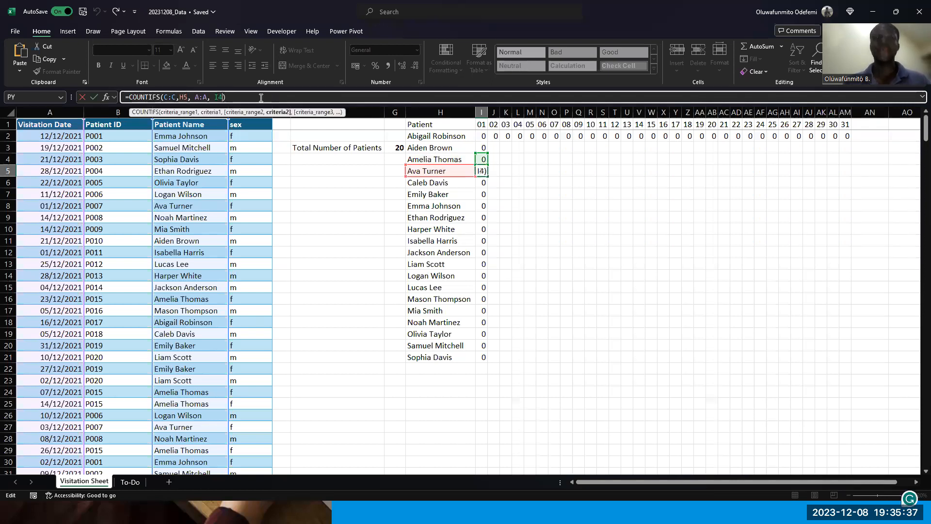
pyautogui.press('BackSpace')
pyautogui.write('1')
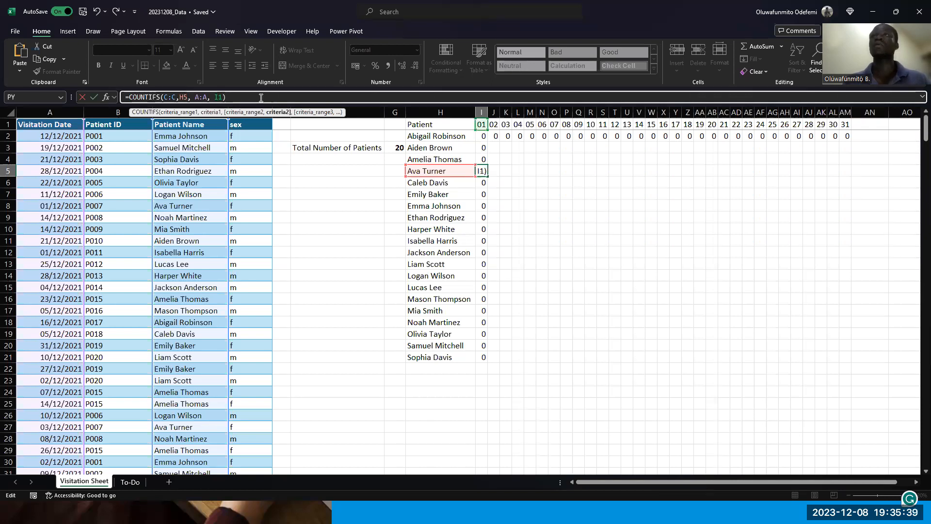
pyautogui.press('Return')
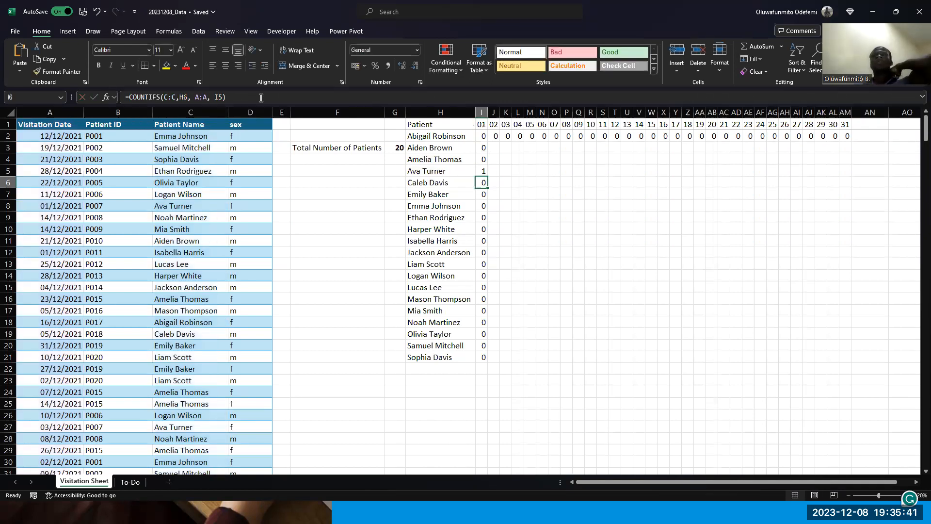
# Step: Check the day 01 count in I5 against the matching visit date and patient name in row 8 of the source data
pyautogui.press('Up')
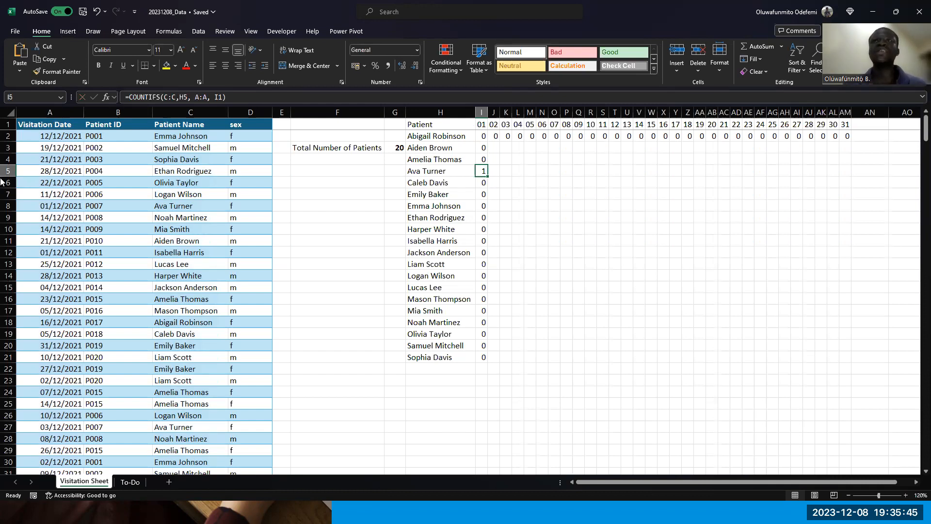
pyautogui.click(49, 208)
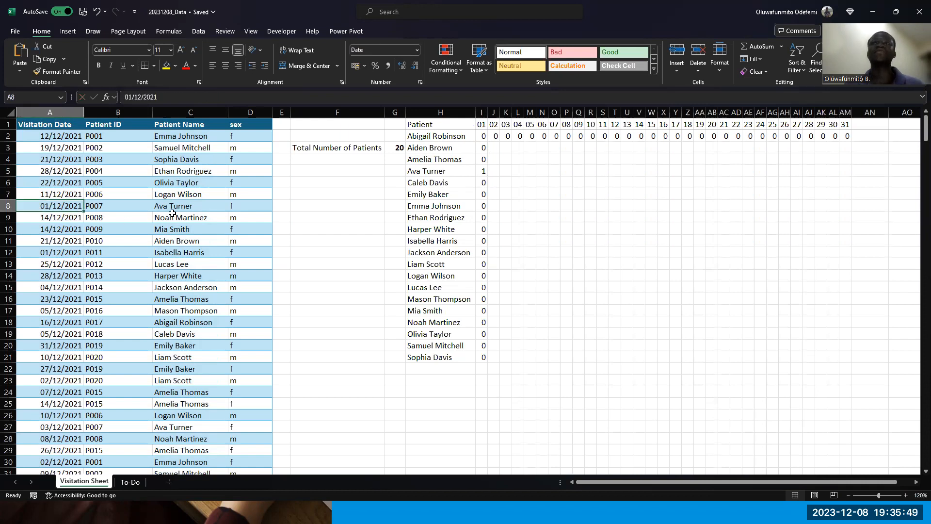
pyautogui.click(191, 203)
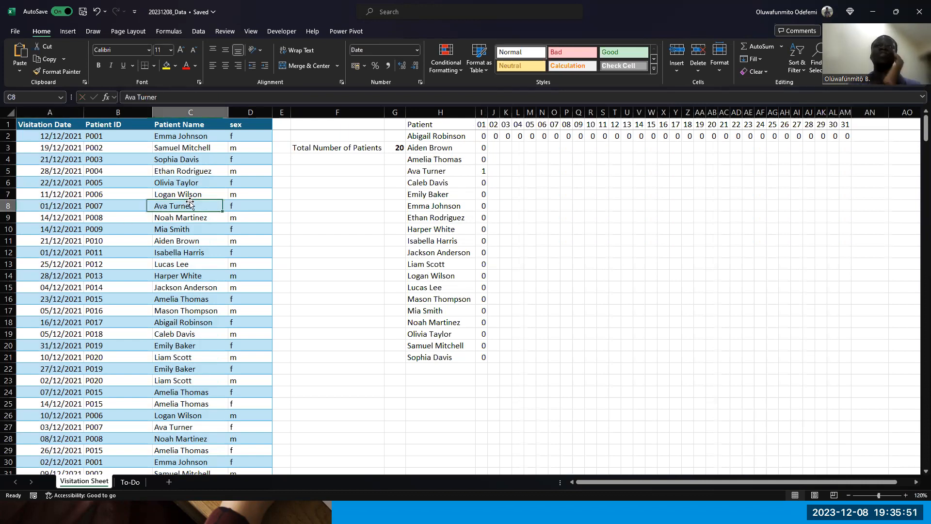
pyautogui.click(484, 173)
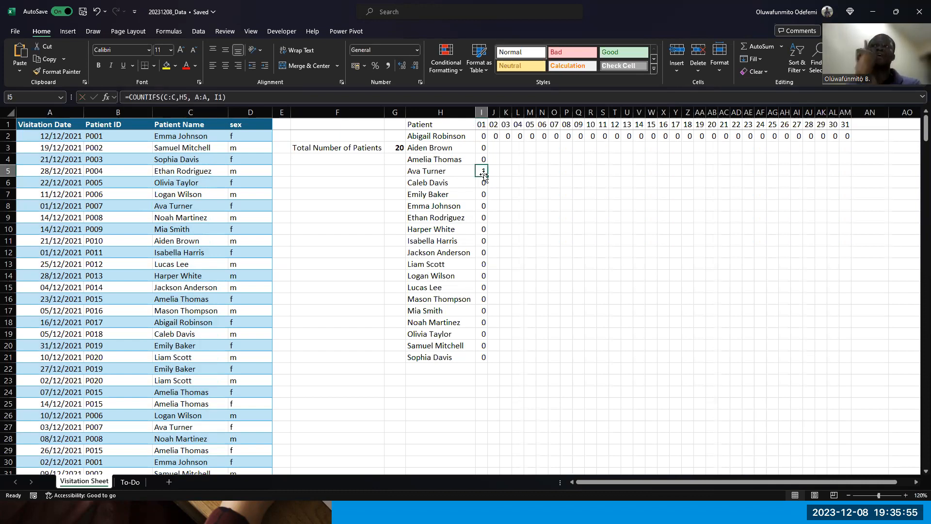
# Step: Lock the row of the date criterion in I2, making the formula =COUNTIFS(C:C,H2, A:A, I$1)
pyautogui.click(482, 136)
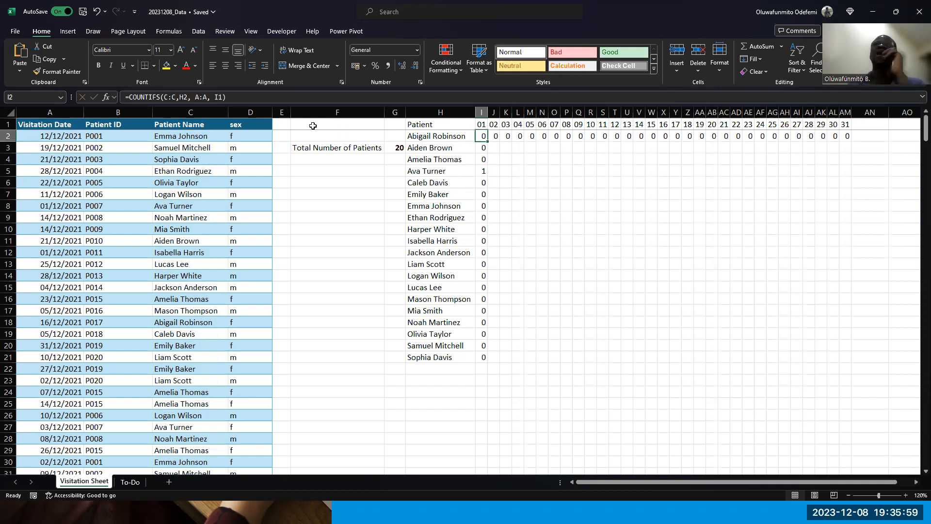
pyautogui.click(220, 94)
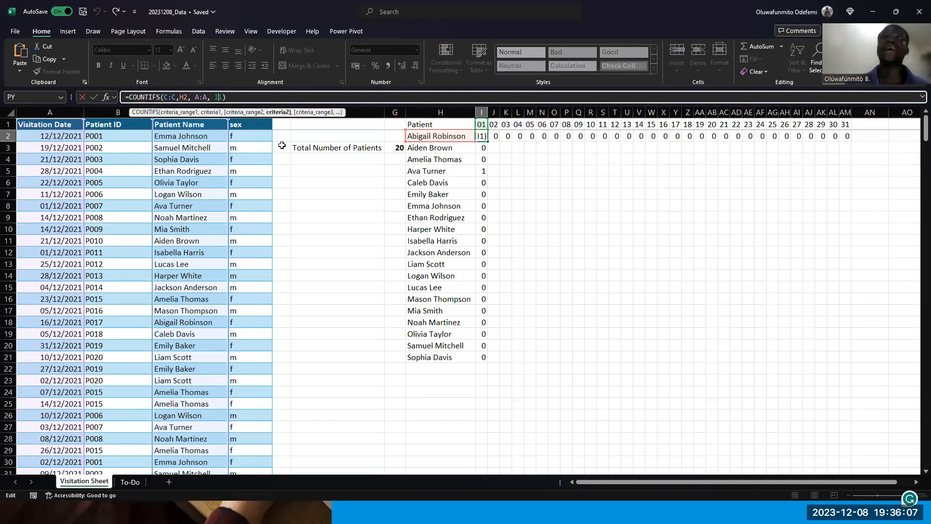
pyautogui.write('$')
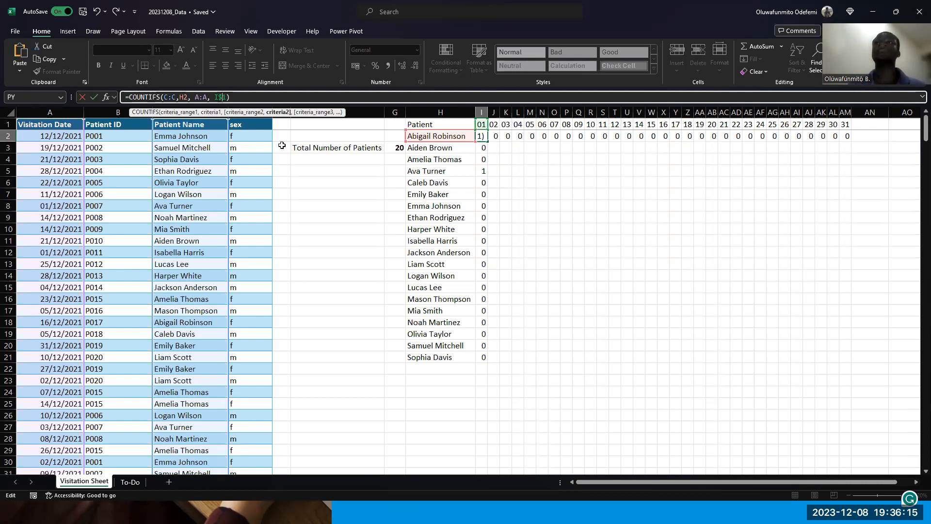
pyautogui.press('Return')
pyautogui.press('Up')
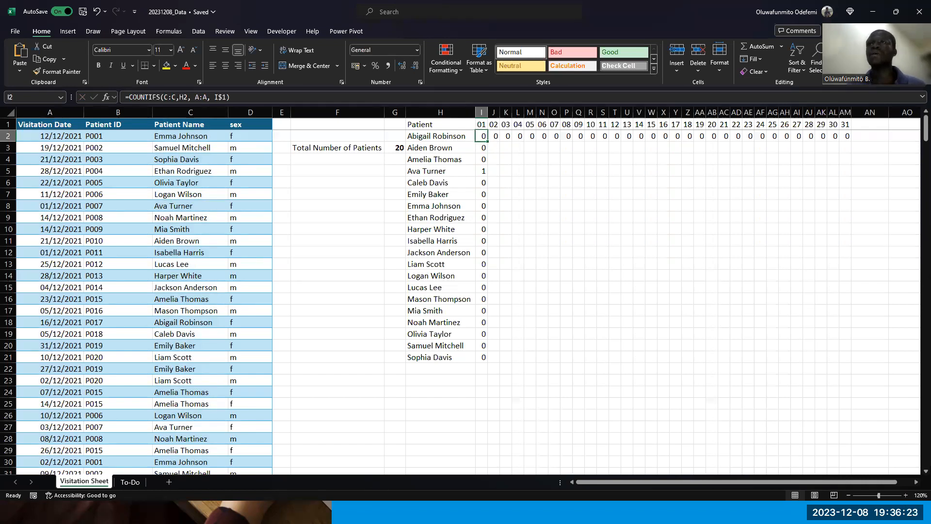
# Step: Fill the I2 formula down column I through the last patient in I21
pyautogui.press('super+Tab')
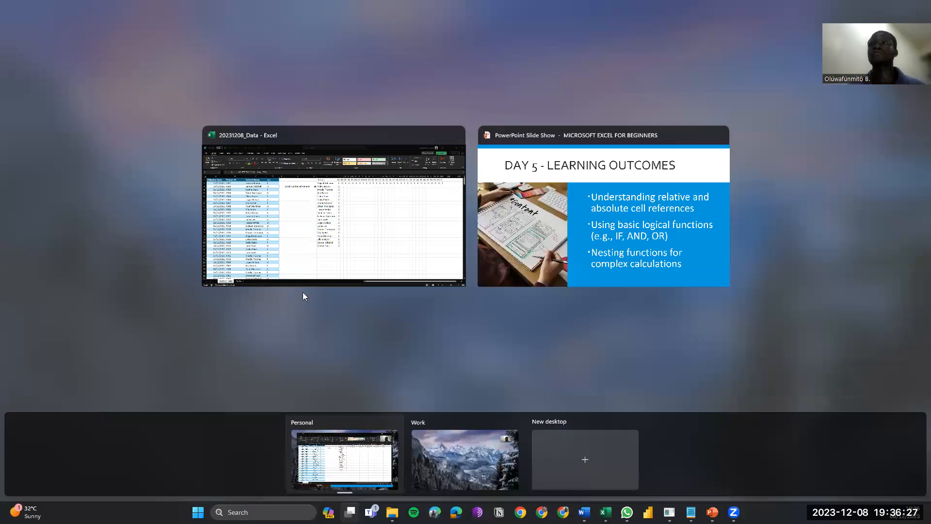
pyautogui.click(303, 293)
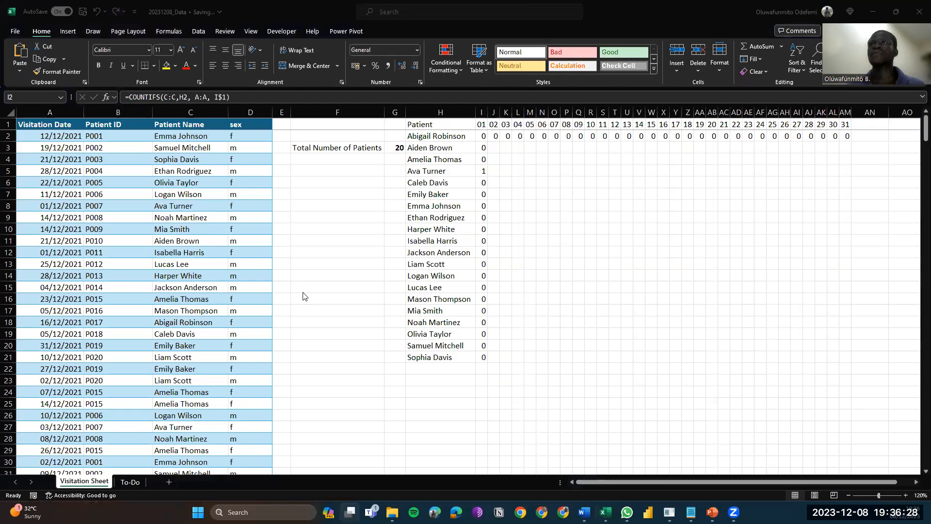
pyautogui.click(485, 140)
pyautogui.moveTo(487, 141); pyautogui.dragTo(474, 361)
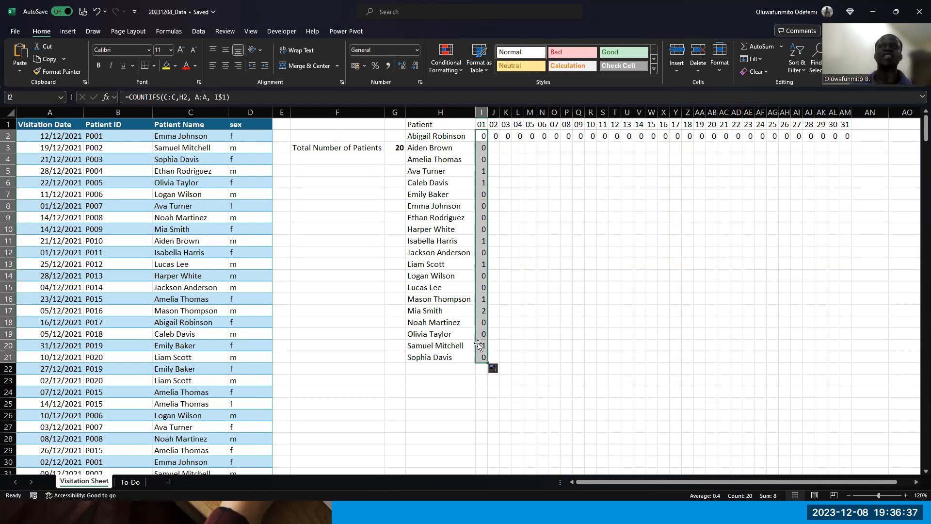
# Step: Check which patient and date header cells the I21 formula references
pyautogui.click(481, 358)
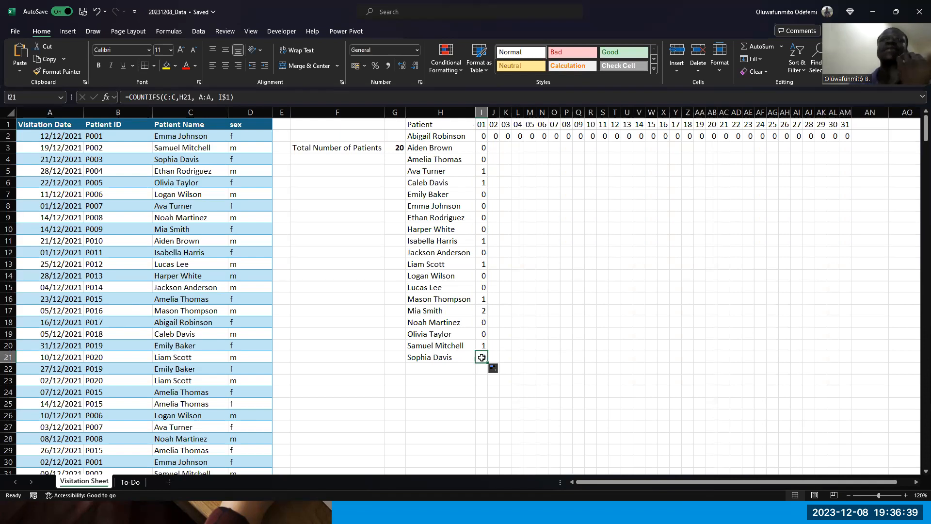
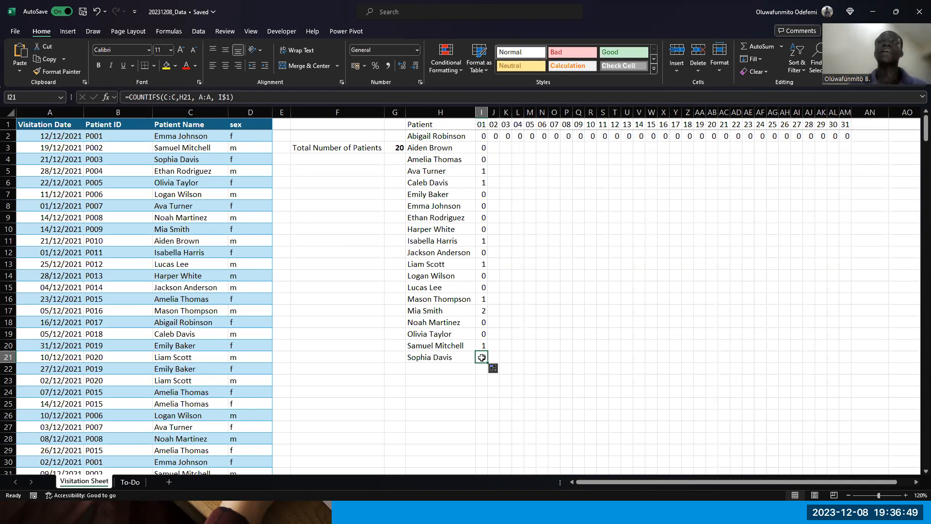
pyautogui.click(410, 97)
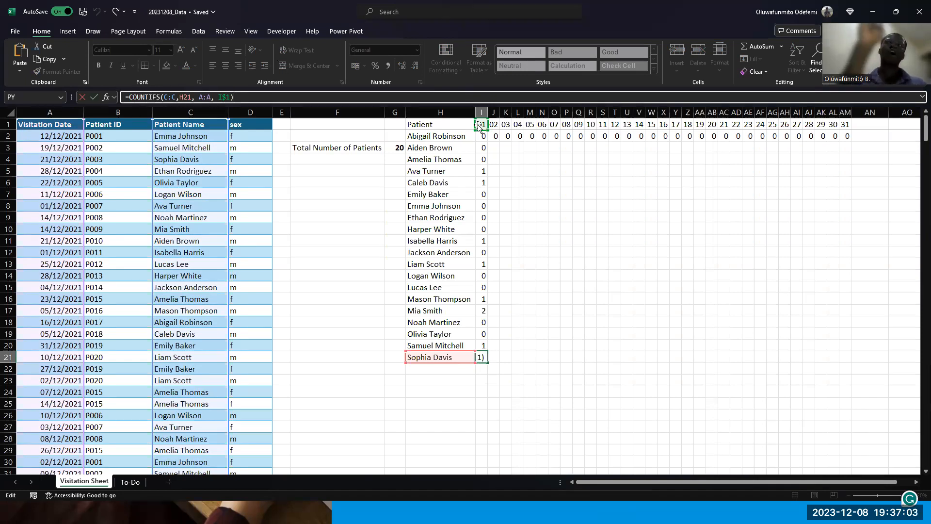
pyautogui.hotkey('ctrl', 'Return')
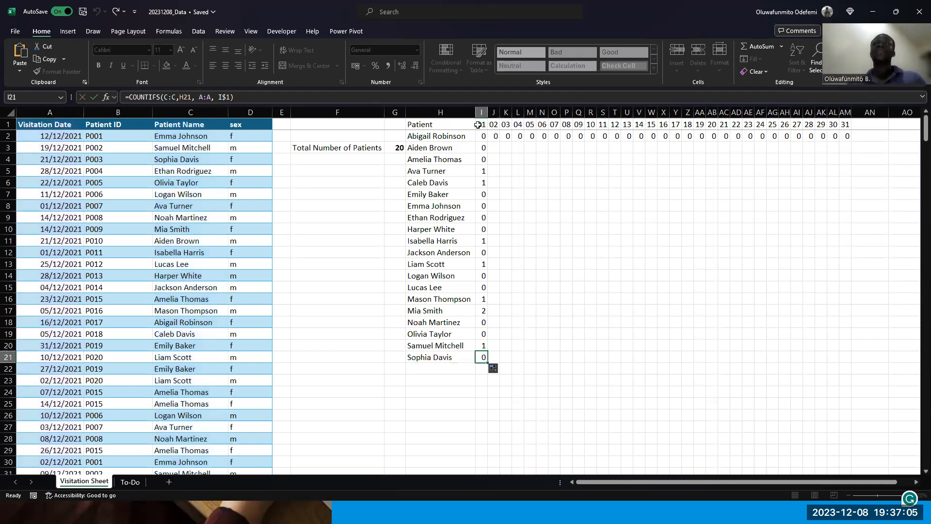
# Step: Compare the COUNTIFS references in J2 with those in I2 to see how each one shifts across columns
pyautogui.press('Up')
pyautogui.press('Up')
pyautogui.press('Up')
pyautogui.press('Up')
pyautogui.press('Up')
pyautogui.press('Up')
pyautogui.press('Up')
pyautogui.press('Up')
pyautogui.press('Up')
pyautogui.hotkey('ctrl', 'Up')
pyautogui.press('Down')
pyautogui.press('Right')
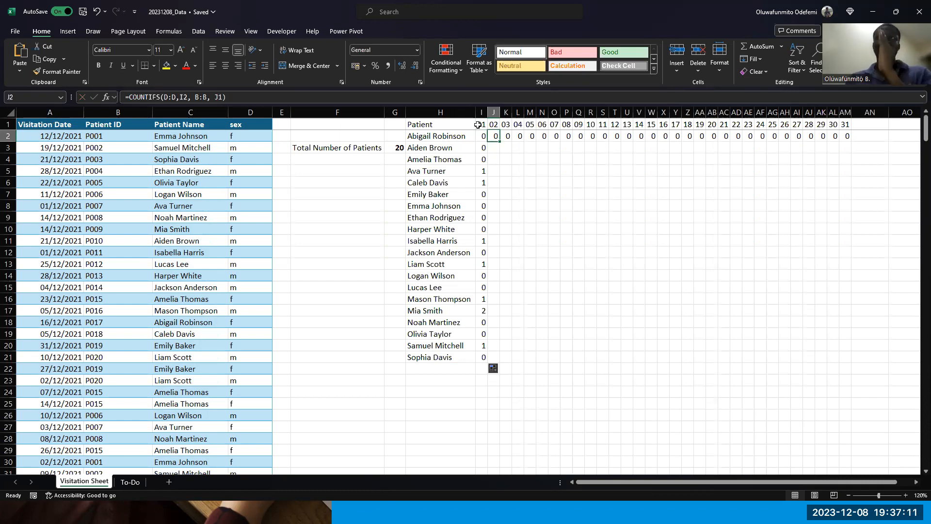
pyautogui.click(486, 95)
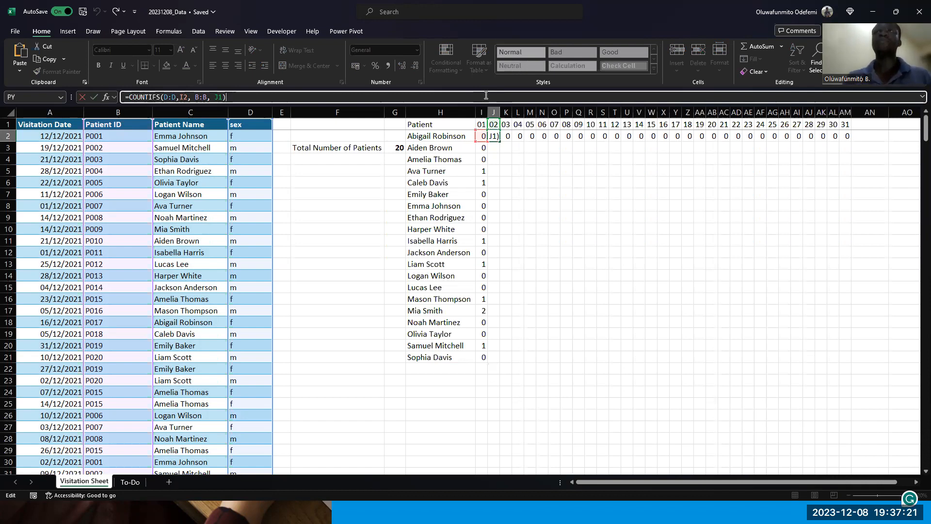
pyautogui.press('Escape')
pyautogui.press('Left')
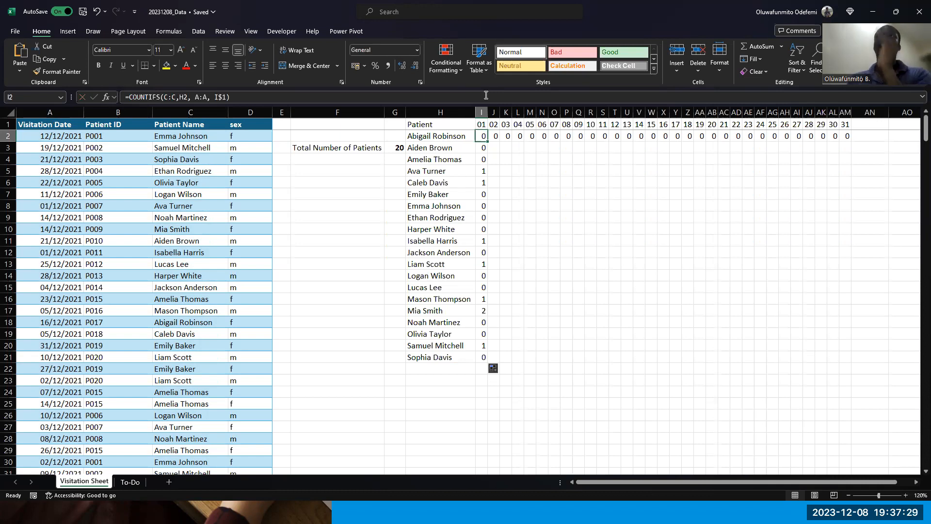
pyautogui.press('Right')
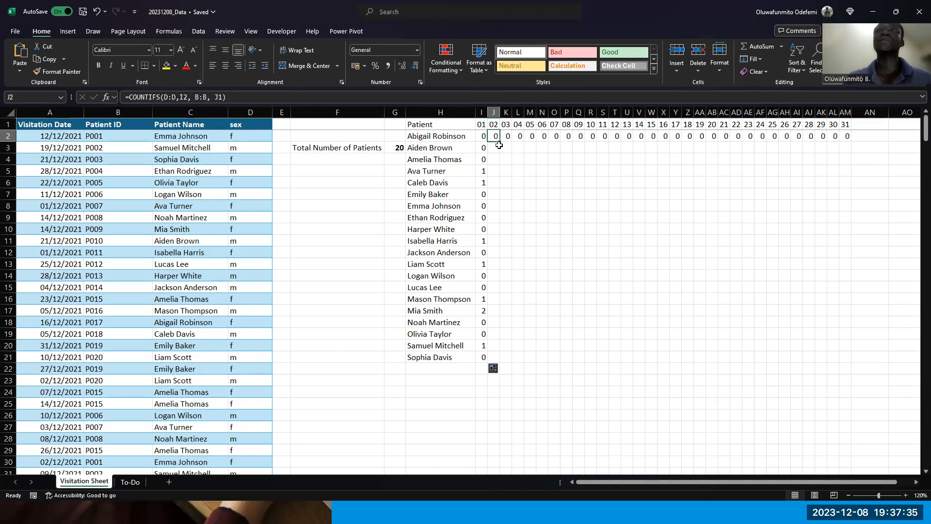
# Step: Examine the date range and date criterion in the J2 formula, plus the date range in K2
pyautogui.click(206, 97)
pyautogui.doubleClick(206, 96)
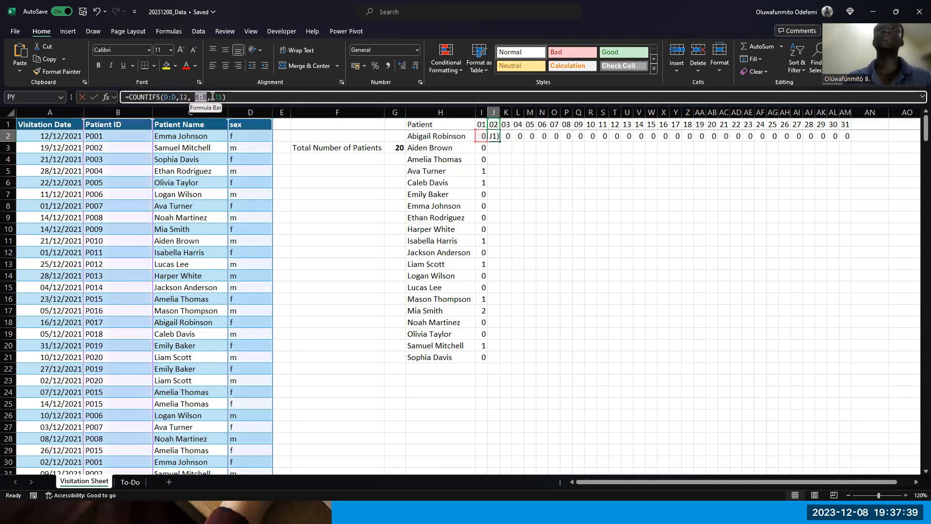
pyautogui.click(220, 97)
pyautogui.doubleClick(224, 97)
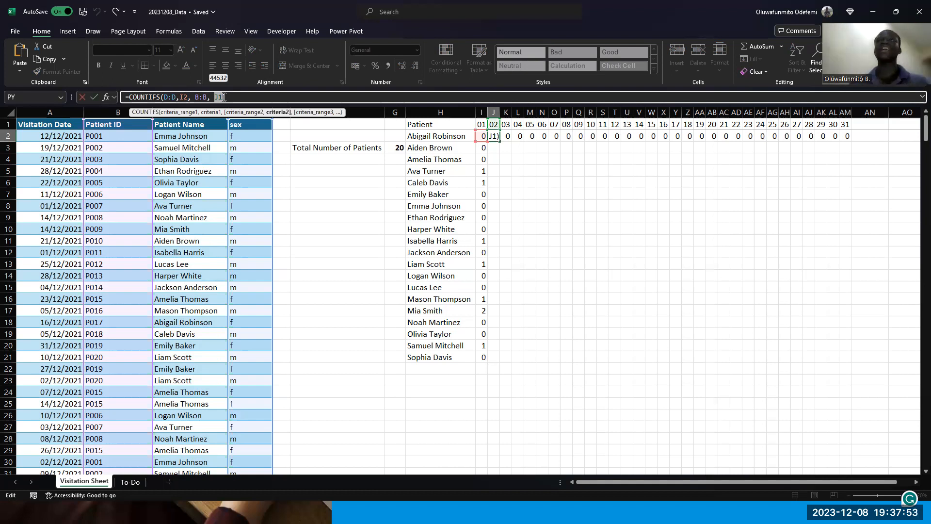
pyautogui.hotkey('ctrl', 'Return')
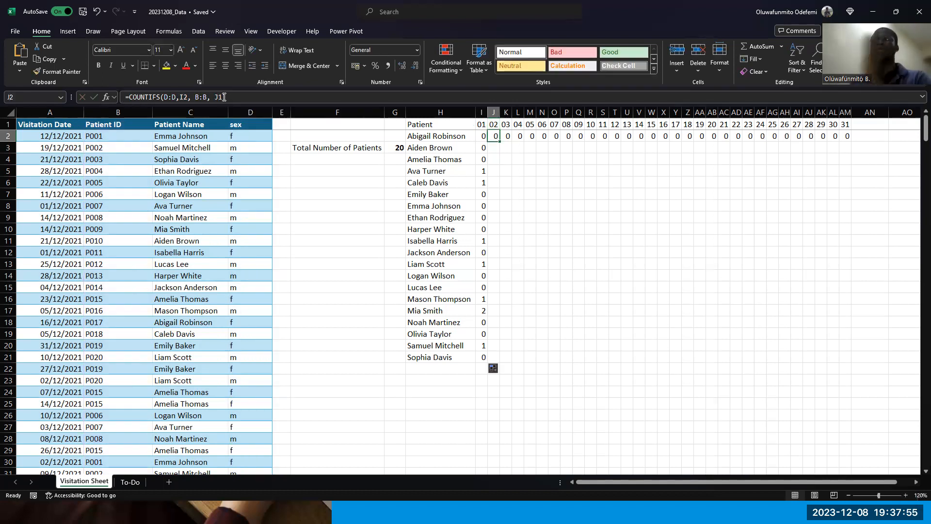
pyautogui.press('Right')
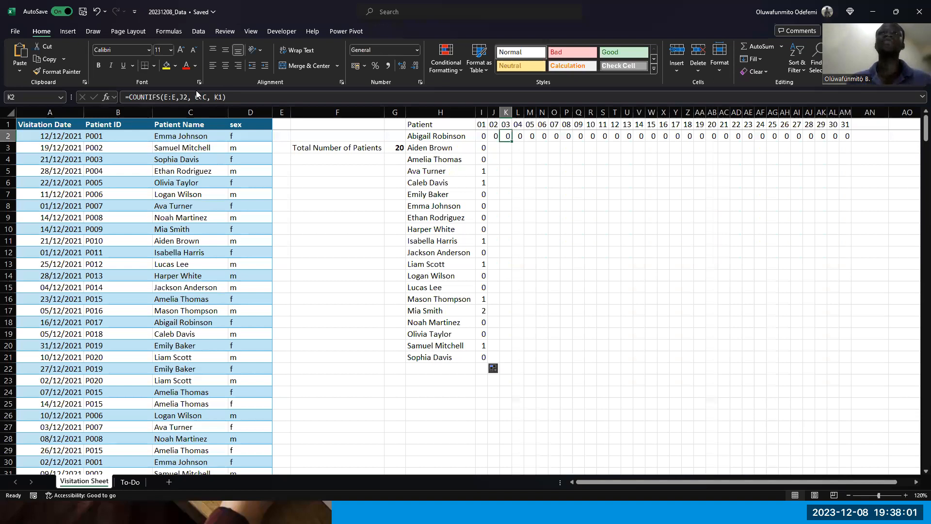
pyautogui.moveTo(193, 96); pyautogui.dragTo(211, 97)
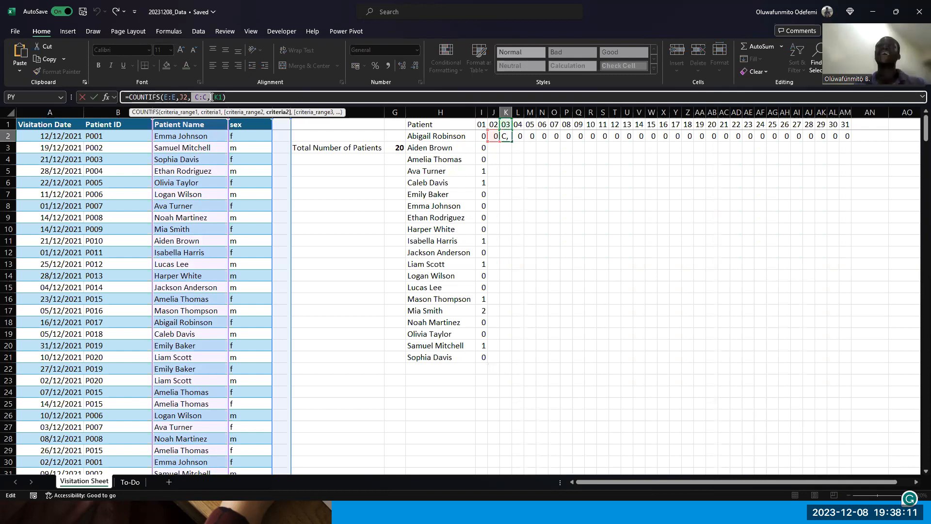
pyautogui.hotkey('ctrl', 'Return')
pyautogui.press('Left')
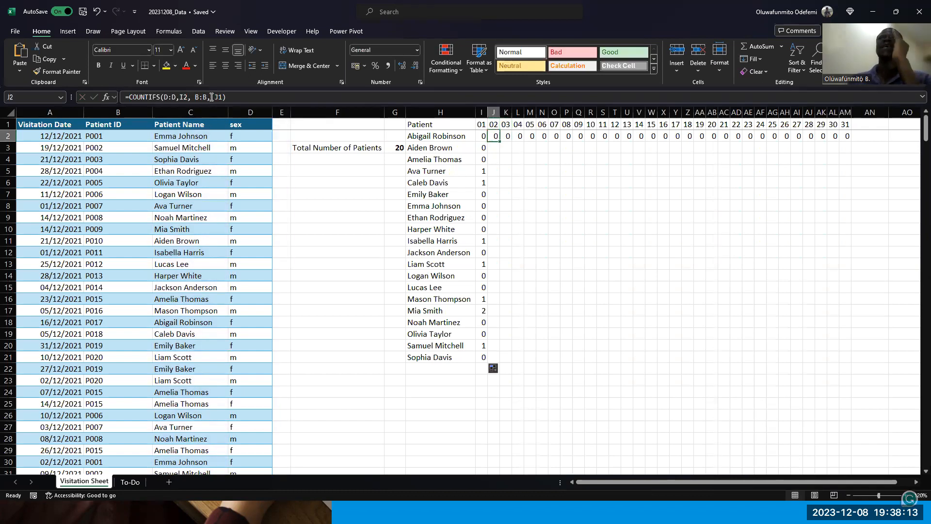
# Step: Make the date range in the I2 COUNTIFS formula absolute as $A:$A
pyautogui.press('Left')
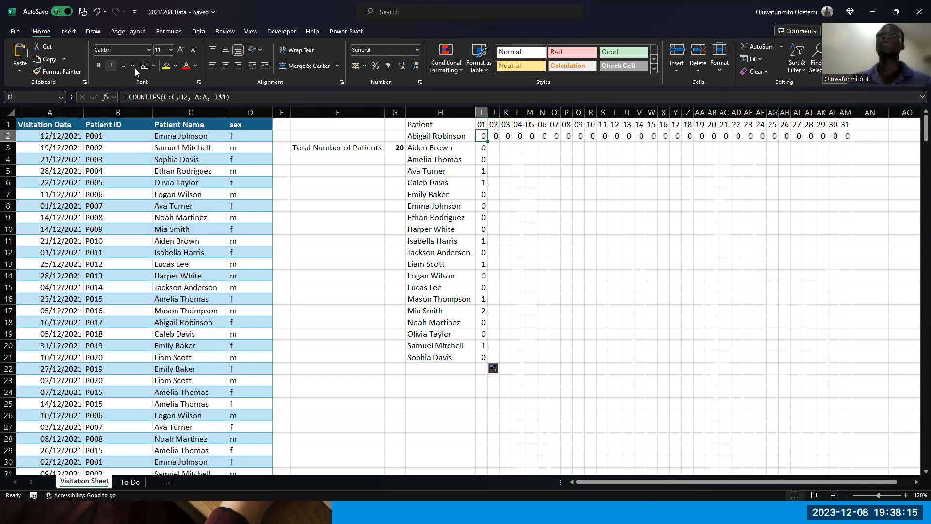
pyautogui.click(200, 99)
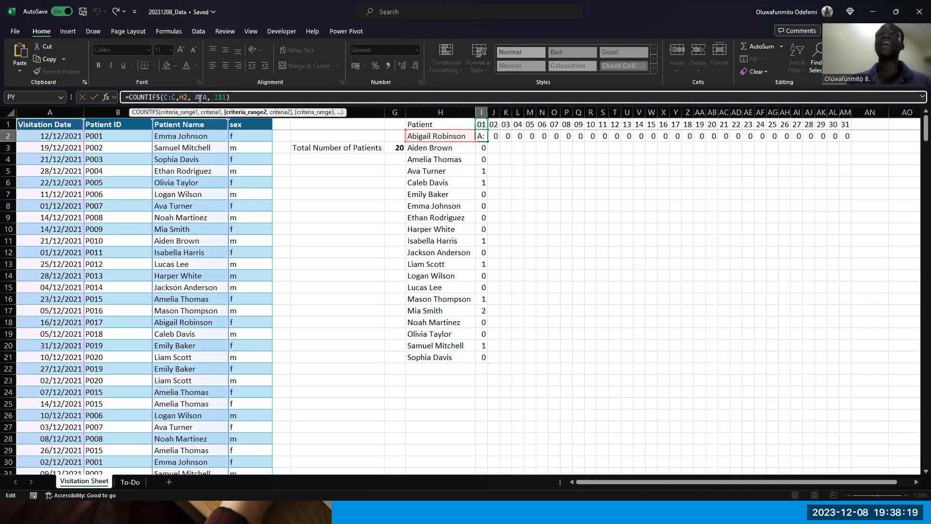
pyautogui.doubleClick(199, 99)
pyautogui.press('F4')
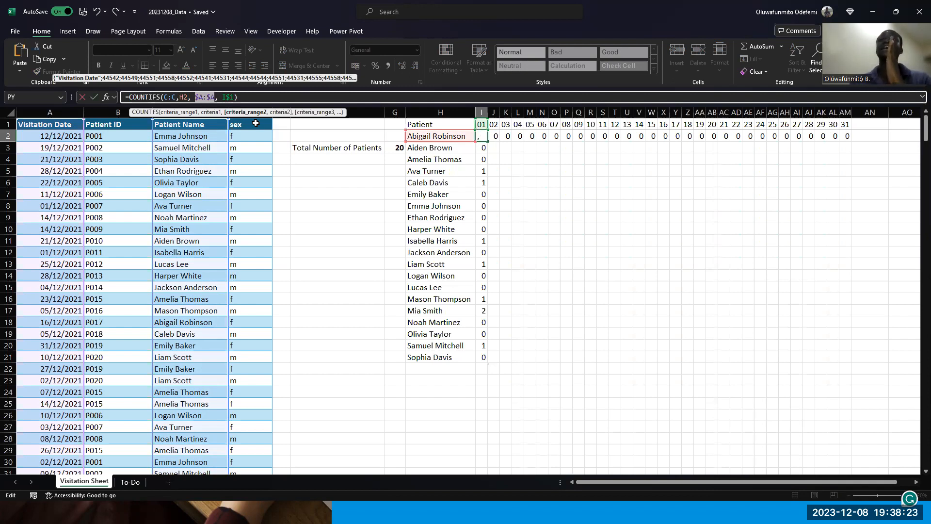
pyautogui.press('F4')
pyautogui.press('Return')
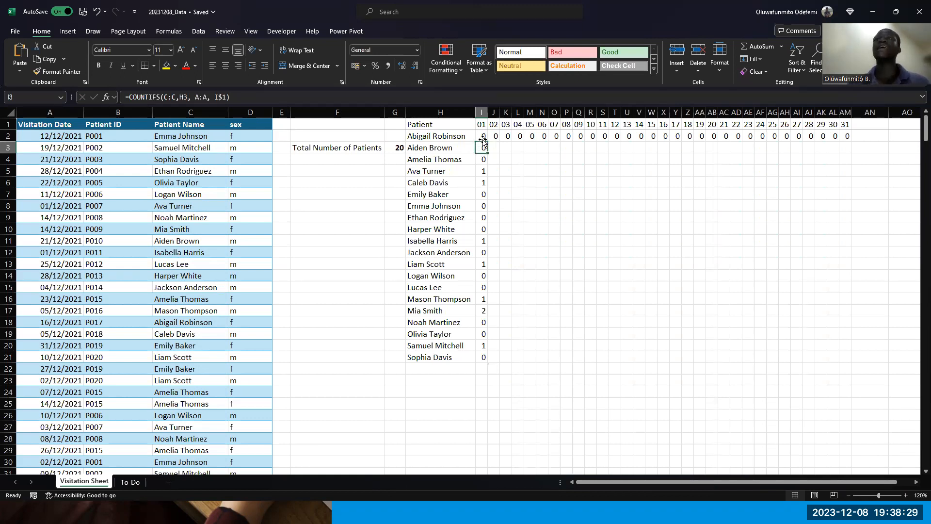
pyautogui.hotkey('alt', 'Tab')
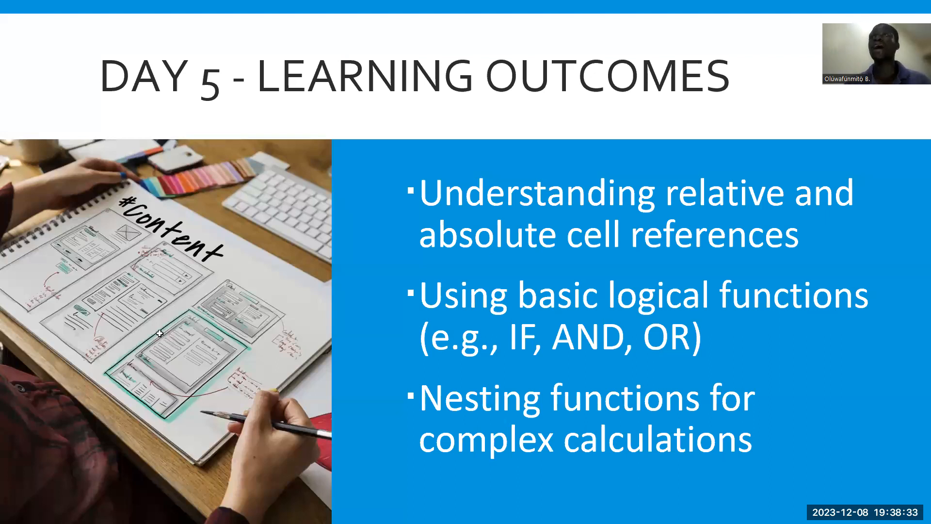
pyautogui.hotkey('alt', 'Tab')
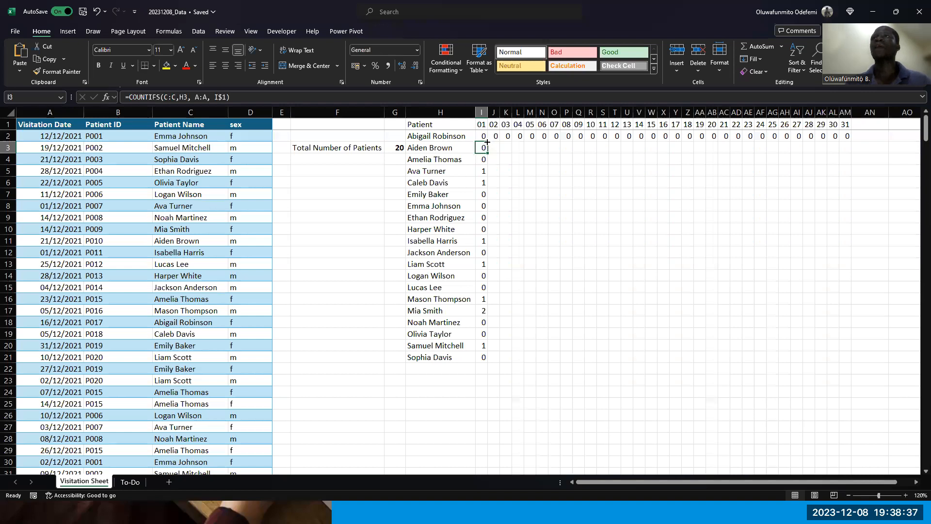
# Step: Fill the COUNTIFS formula from I2 across the day columns to AM2
pyautogui.moveTo(483, 136); pyautogui.dragTo(566, 136)
pyautogui.moveTo(755, 152); pyautogui.dragTo(848, 152)
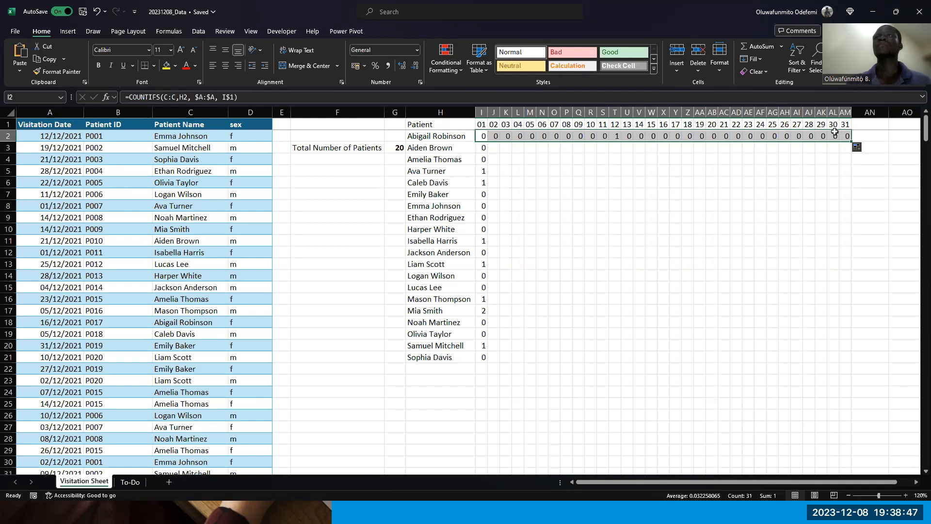
# Step: Examine how the references in the copied COUNTIFS formulas shift across row 2, from AM2 back to I2
pyautogui.click(835, 132)
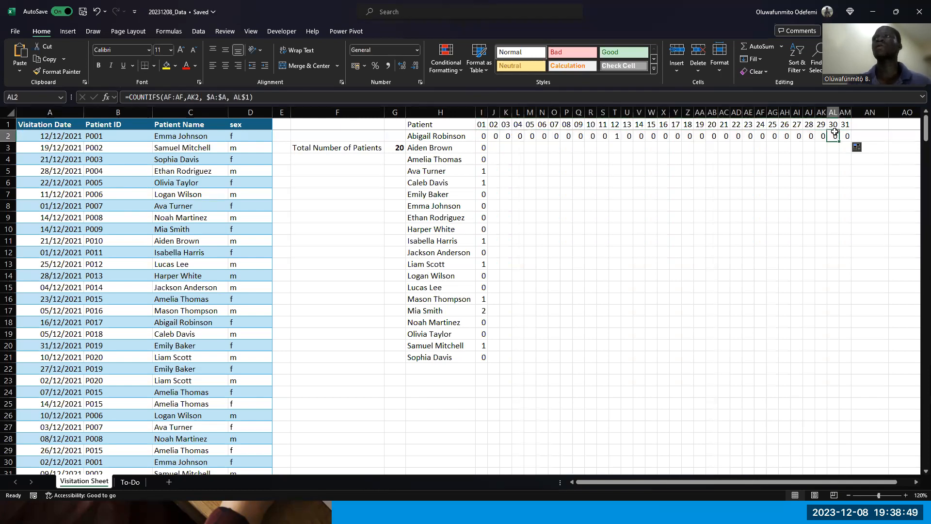
pyautogui.press('Right')
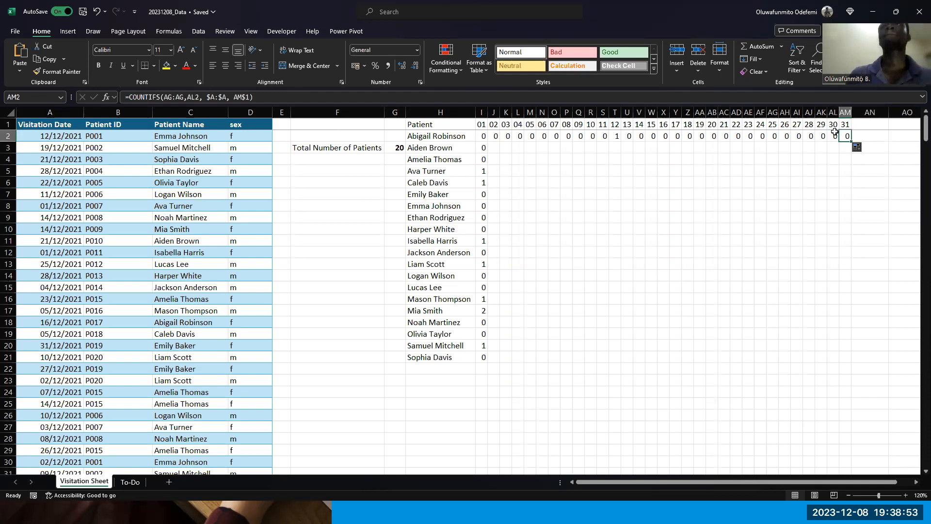
pyautogui.press('Left')
pyautogui.press('Left')
pyautogui.press('Left')
pyautogui.press('Left')
pyautogui.press('Left')
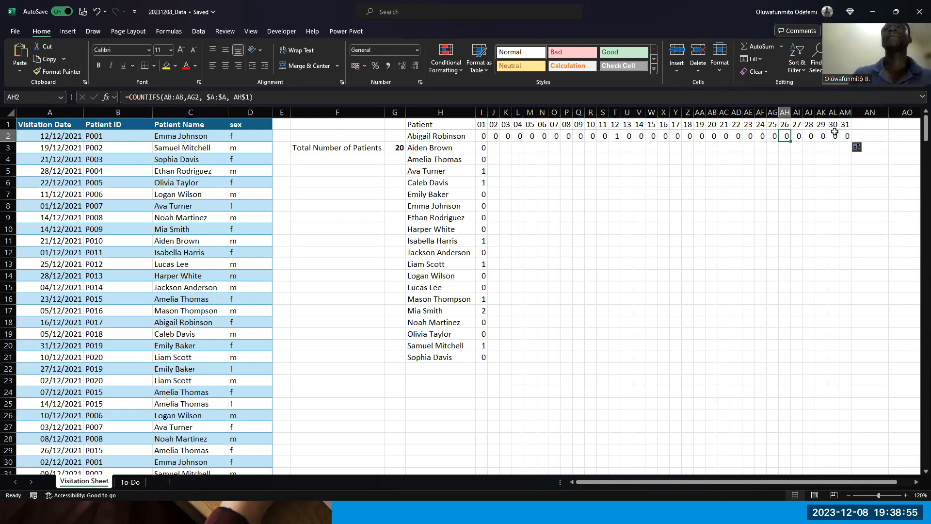
pyautogui.press('Left')
pyautogui.press('Left')
pyautogui.press('Left')
pyautogui.press('Left')
pyautogui.press('Left')
pyautogui.press('Left')
pyautogui.press('Left')
pyautogui.press('Left')
pyautogui.press('Left')
pyautogui.press('Left')
pyautogui.press('Left')
pyautogui.press('Left')
pyautogui.press('Left')
pyautogui.press('Left')
pyautogui.press('Left')
pyautogui.press('Left')
pyautogui.press('Left')
pyautogui.press('Left')
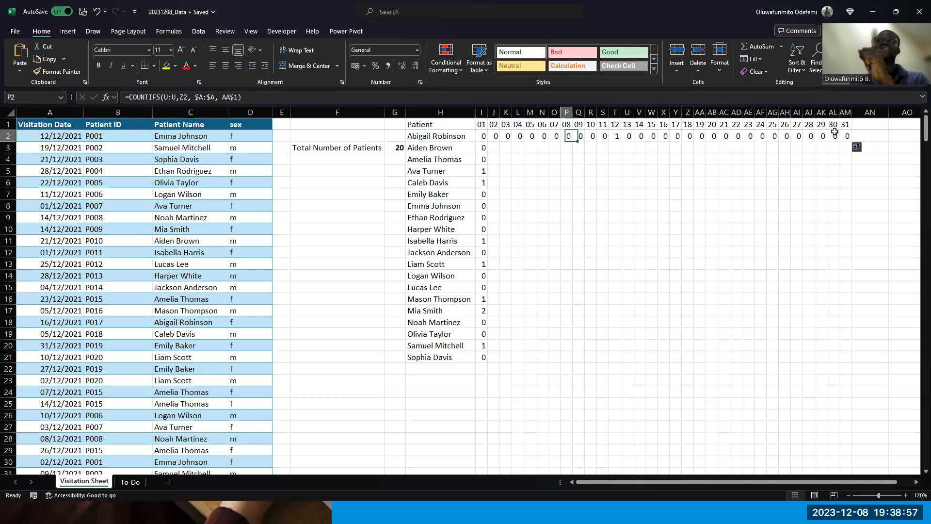
pyautogui.press('Left')
pyautogui.press('Left')
pyautogui.press('Left')
pyautogui.press('Left')
pyautogui.press('Left')
pyautogui.press('Left')
pyautogui.press('Left')
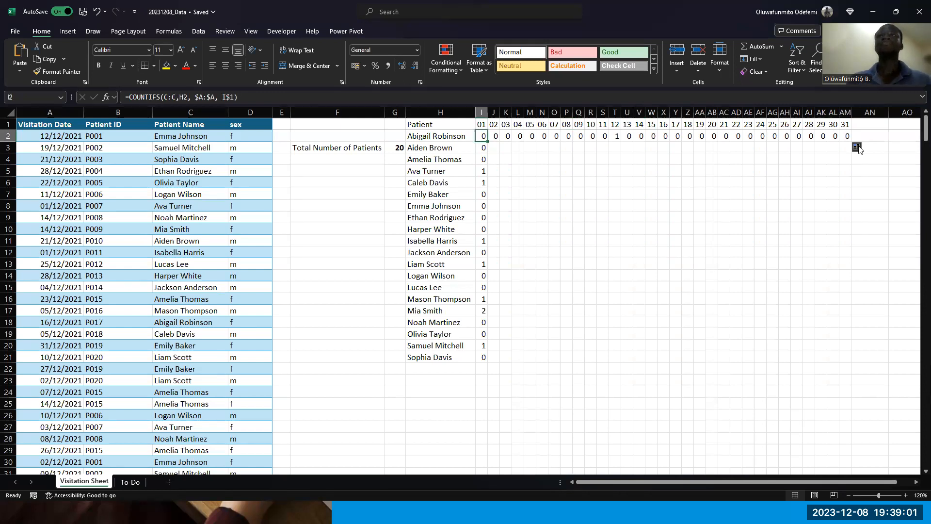
# Step: Compare the ranges and criteria referenced by the COUNTIFS formulas in I2 and J2
pyautogui.click(384, 95)
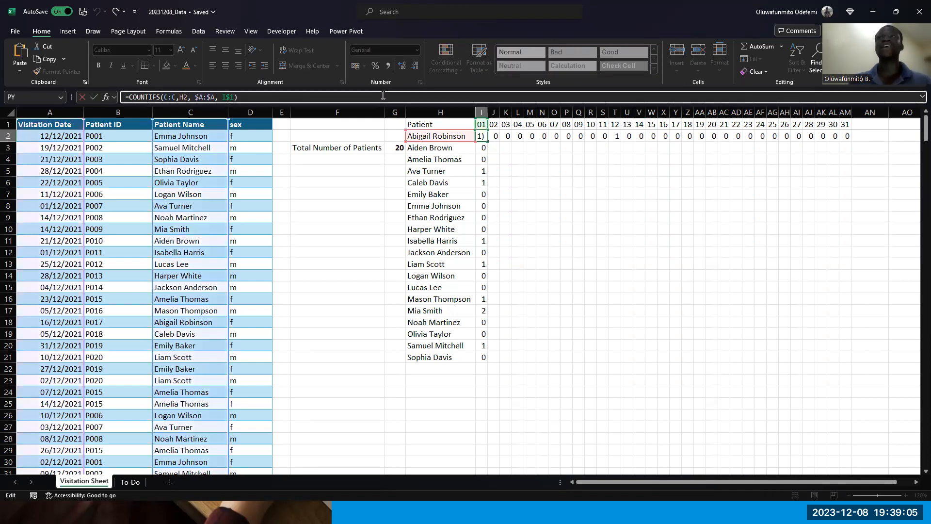
pyautogui.press('Escape')
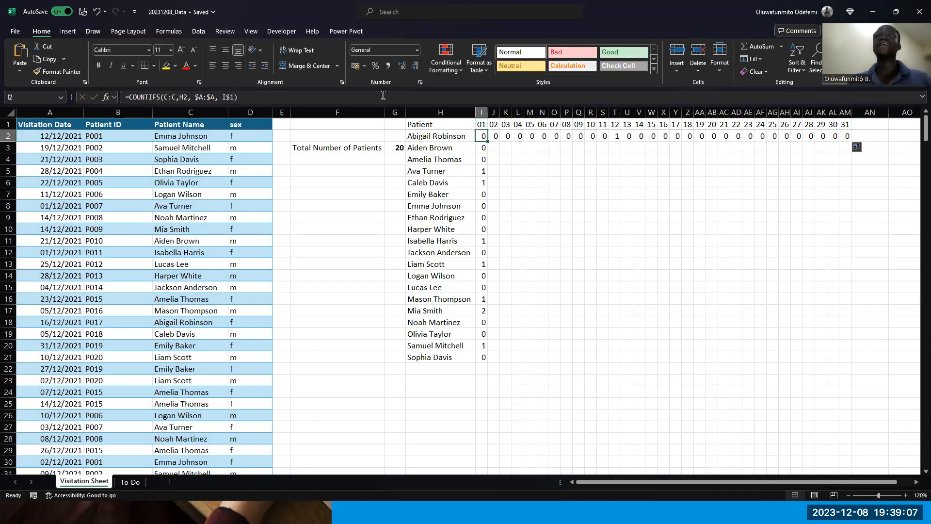
pyautogui.press('Right')
pyautogui.click(383, 95)
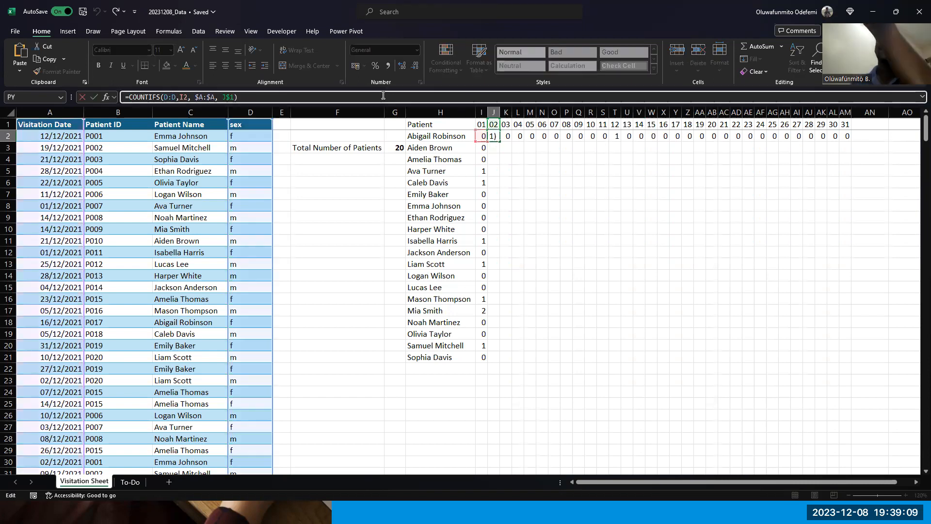
pyautogui.press('Escape')
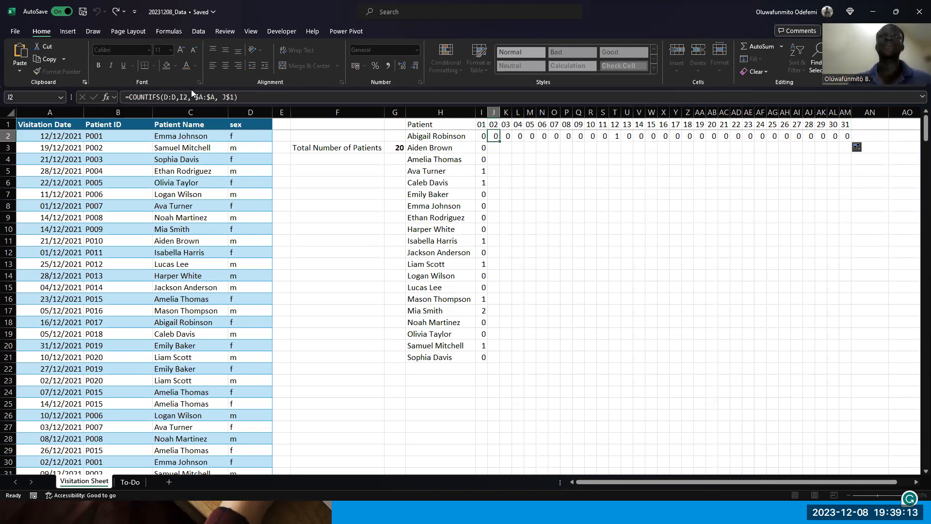
pyautogui.press('Left')
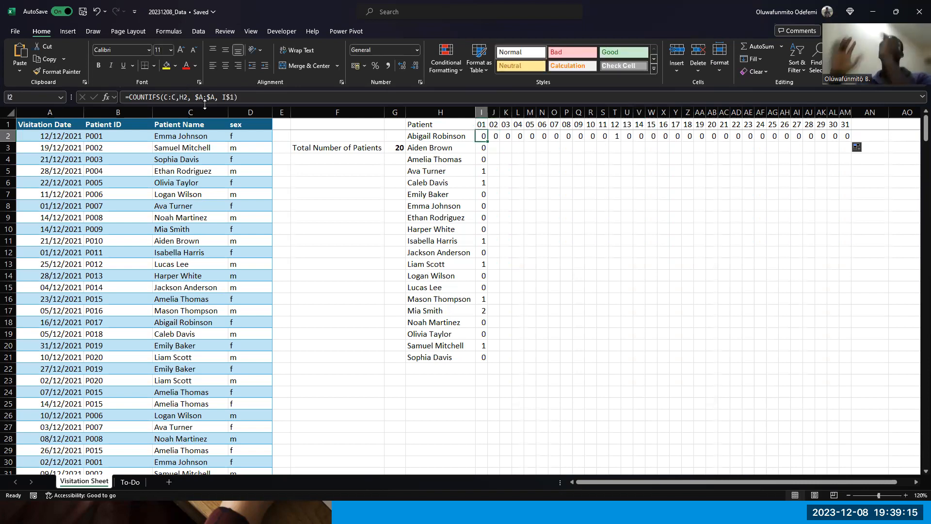
# Step: Lock the row of the patient criterion in I2's COUNTIFS formula, making the reference H$2
pyautogui.click(188, 97)
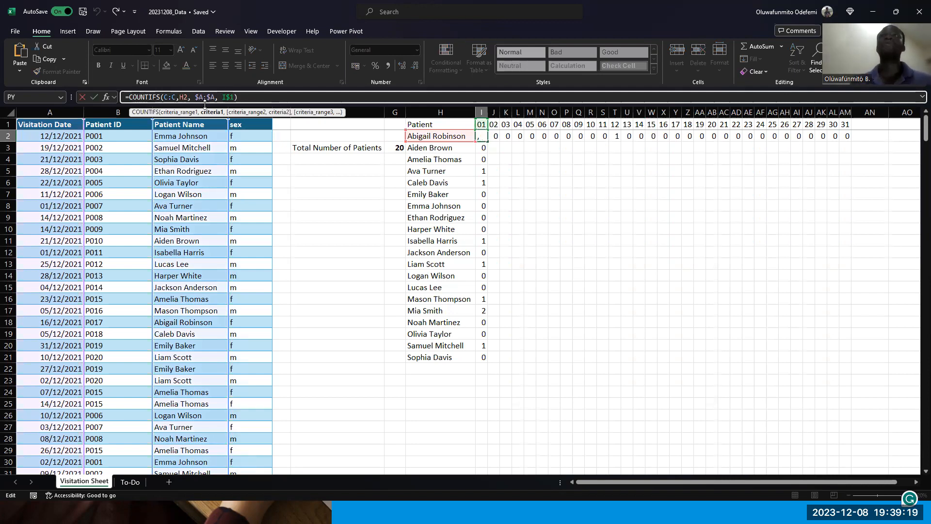
pyautogui.press('Left')
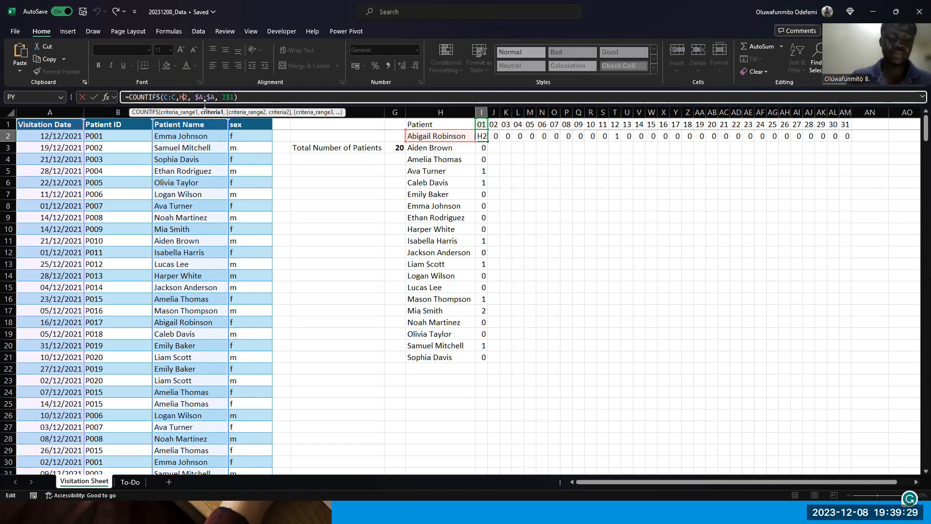
pyautogui.write('$')
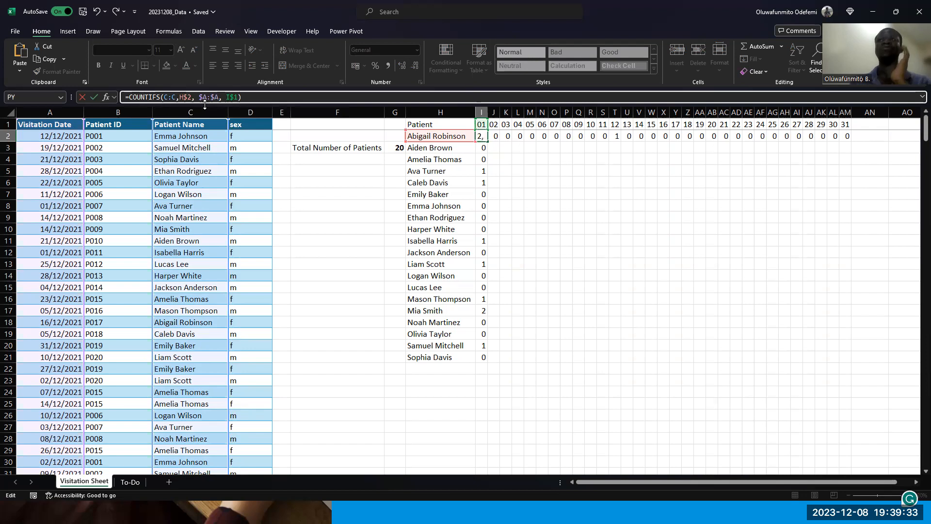
pyautogui.press('Return')
pyautogui.press('Up')
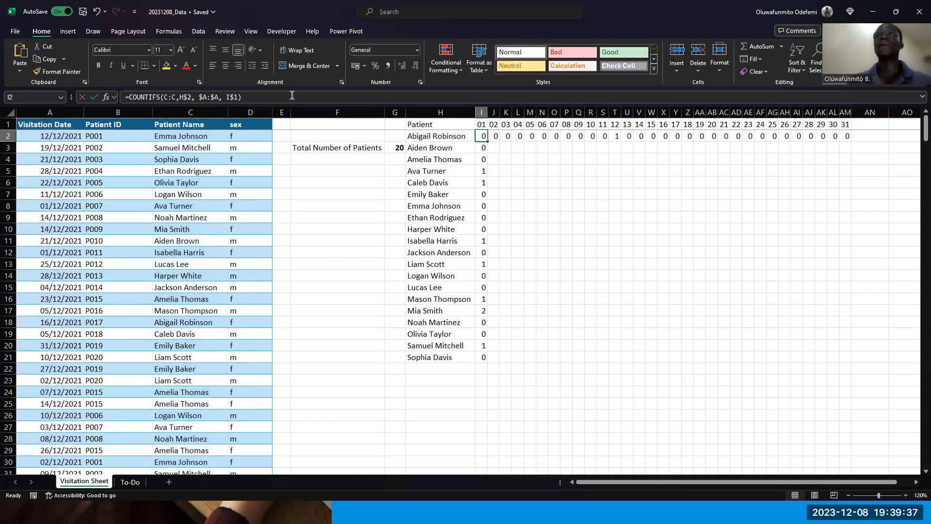
# Step: Fill the I2 formula across to M2 and check the references in J2
pyautogui.press('F2')
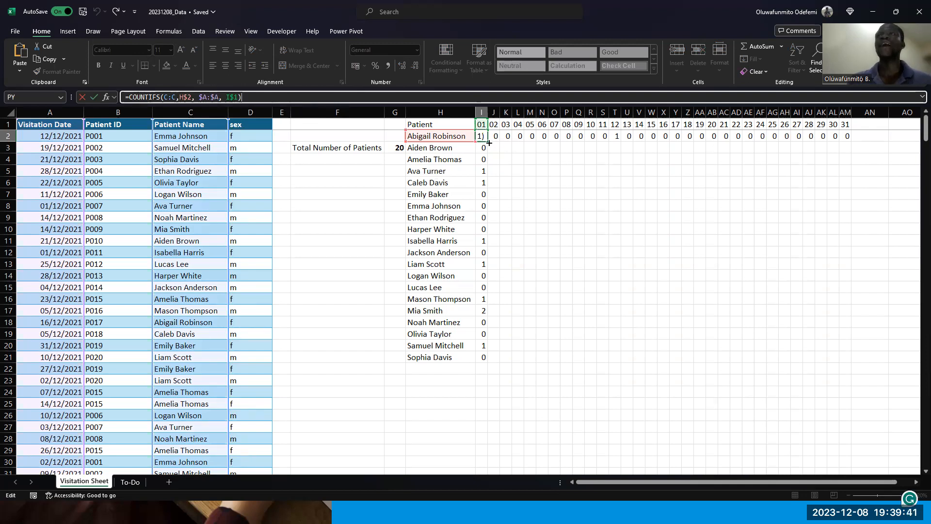
pyautogui.moveTo(489, 143); pyautogui.dragTo(532, 142)
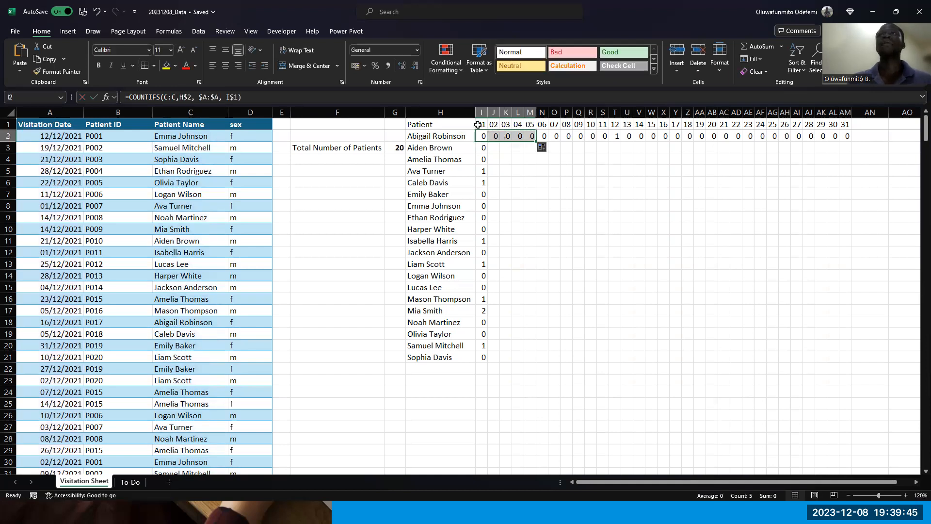
pyautogui.click(492, 135)
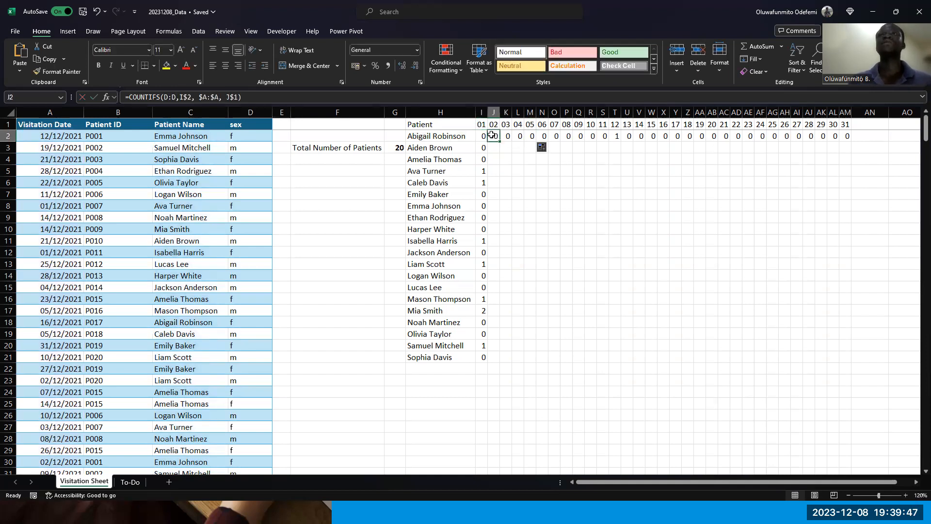
pyautogui.press('Left')
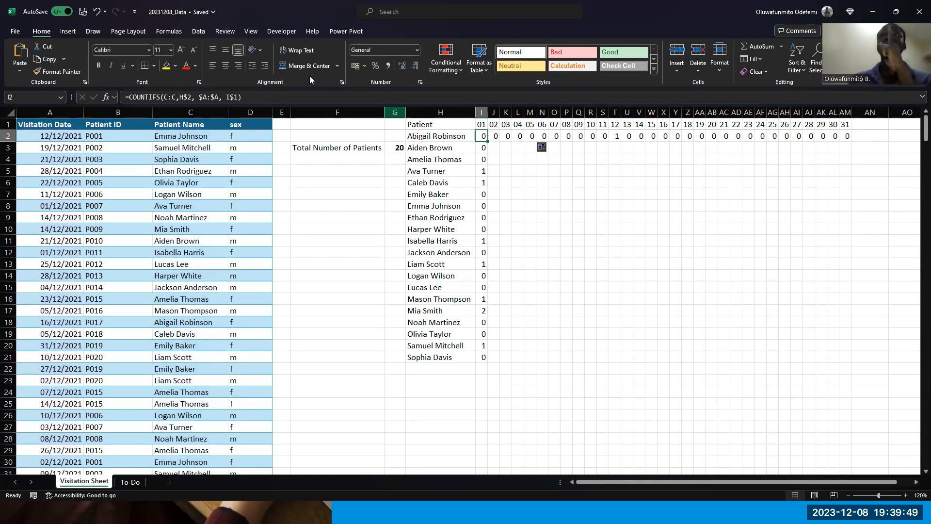
# Step: Make the patient name range in I2's COUNTIFS formula absolute as $C:$C
pyautogui.click(164, 97)
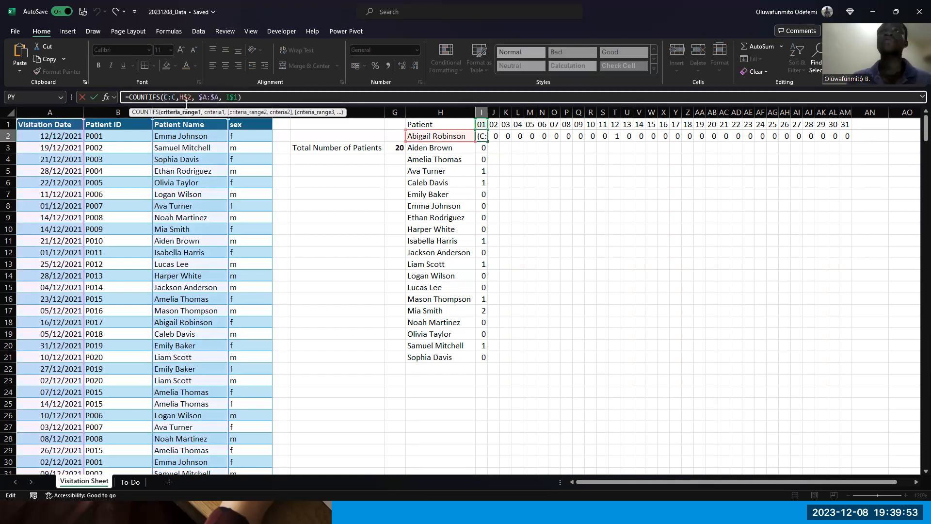
pyautogui.press('F4')
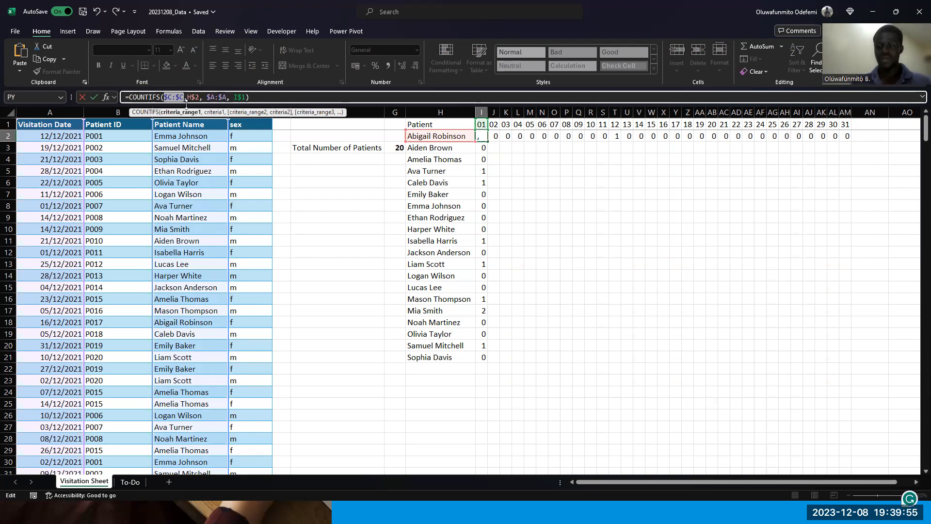
pyautogui.press('Return')
pyautogui.press('Up')
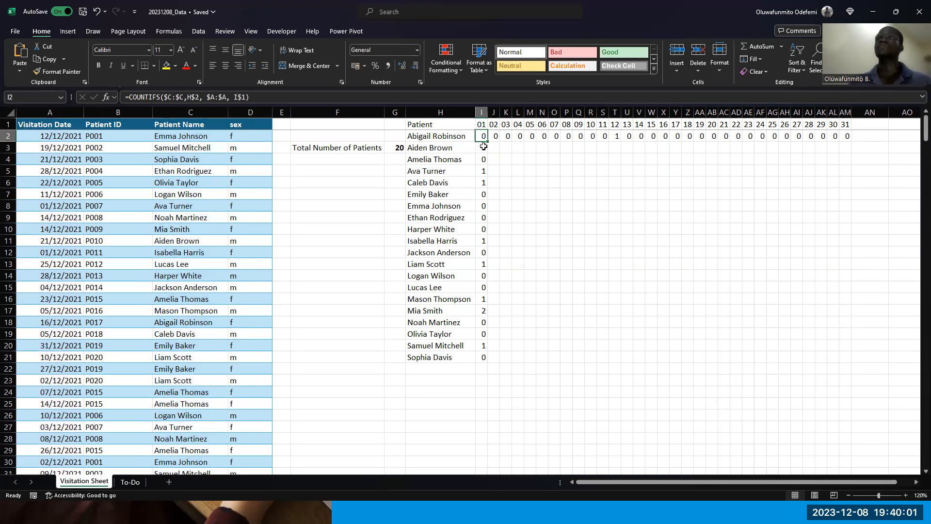
# Step: Fill the I2 formula with the absolute name range across to AM2 and inspect the criterion reference in J2
pyautogui.moveTo(488, 142); pyautogui.dragTo(853, 169)
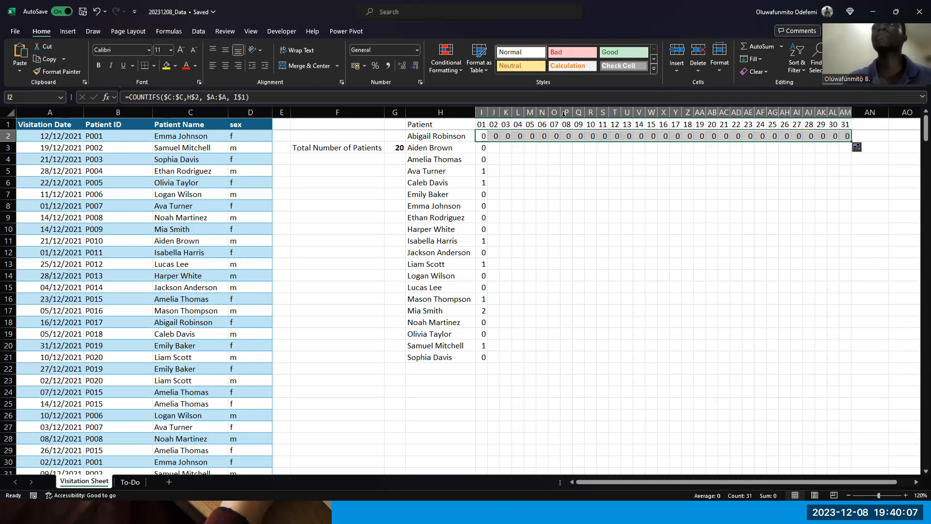
pyautogui.click(495, 134)
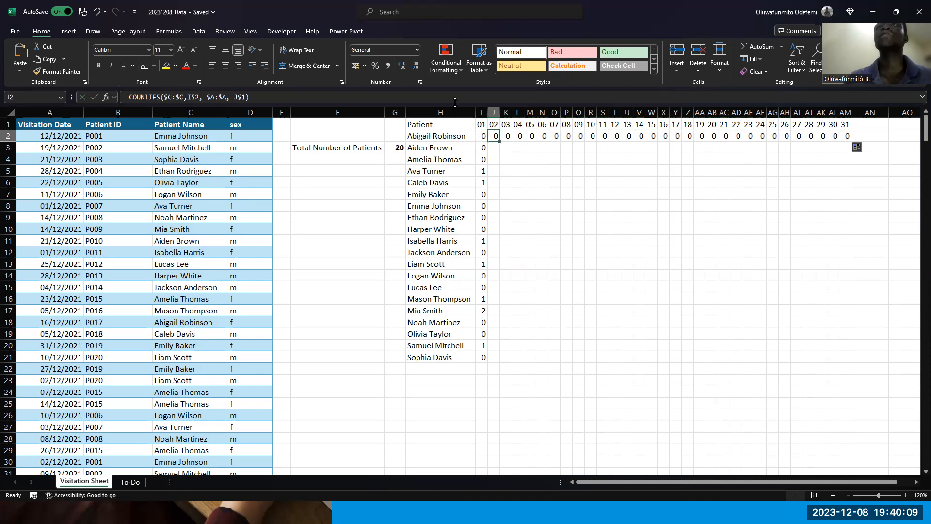
pyautogui.click(448, 93)
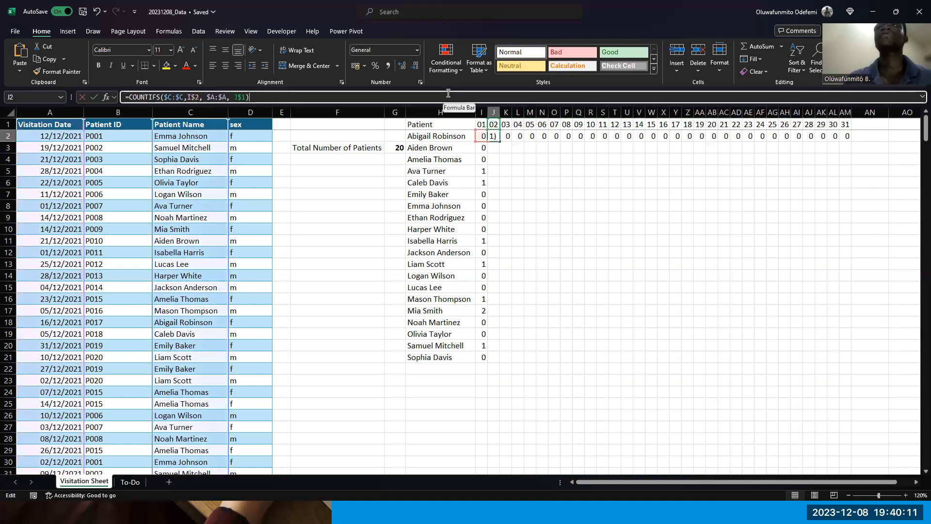
pyautogui.press('Escape')
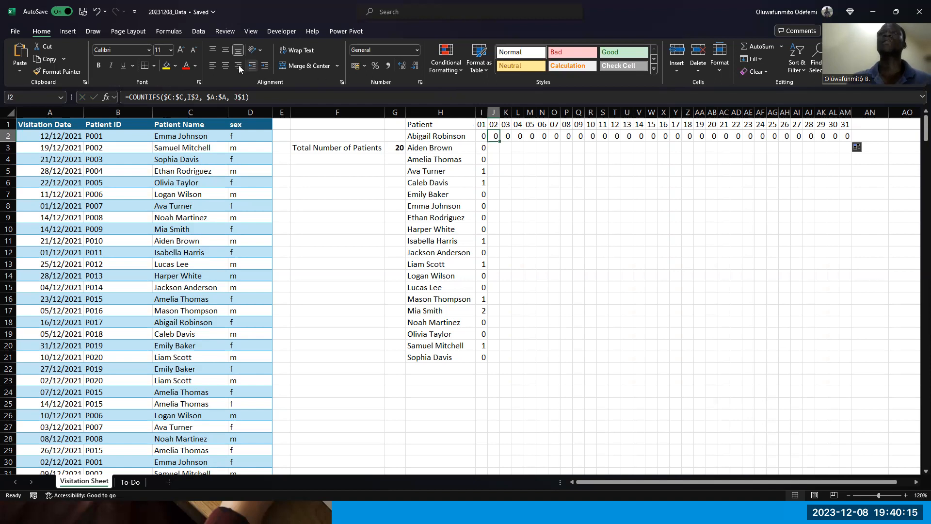
# Step: Make the patient criterion in J2's COUNTIFS formula fully absolute as $I$2
pyautogui.click(188, 97)
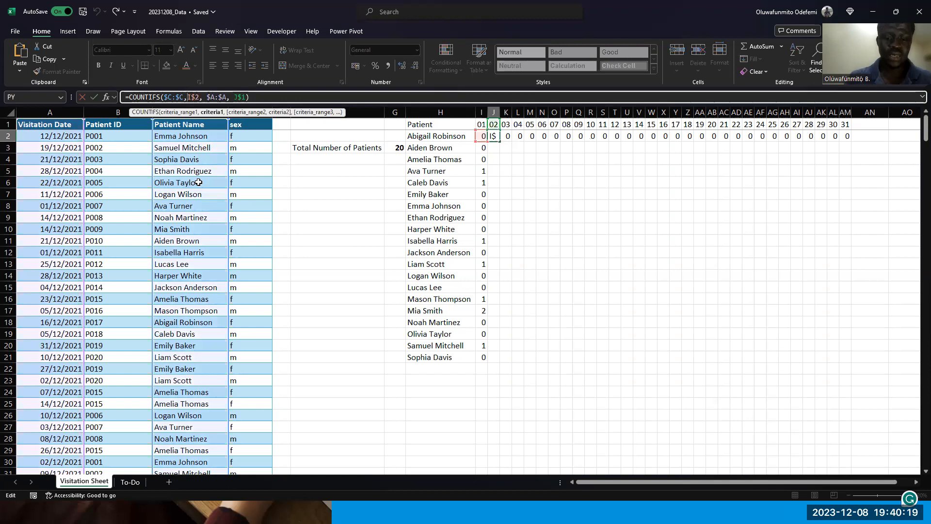
pyautogui.write('$')
pyautogui.hotkey('ctrl', 'Return')
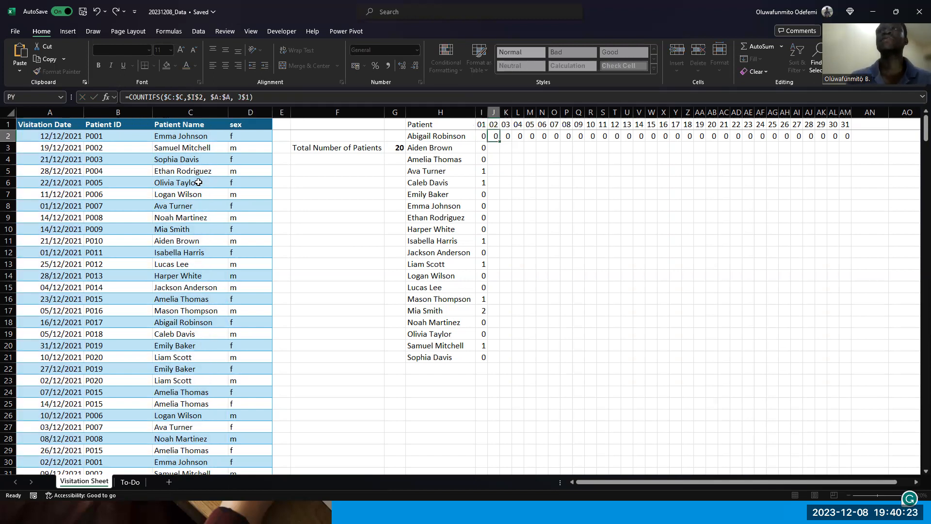
# Step: Change the patient criterion in I2's COUNTIFS formula to $H2, locking only its column, and fill the formula across to AM2
pyautogui.press('Left')
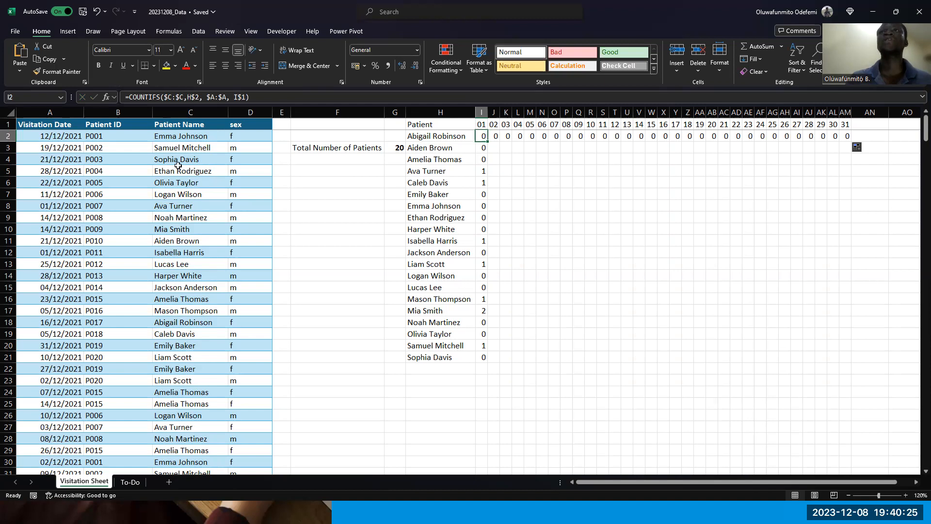
pyautogui.click(200, 97)
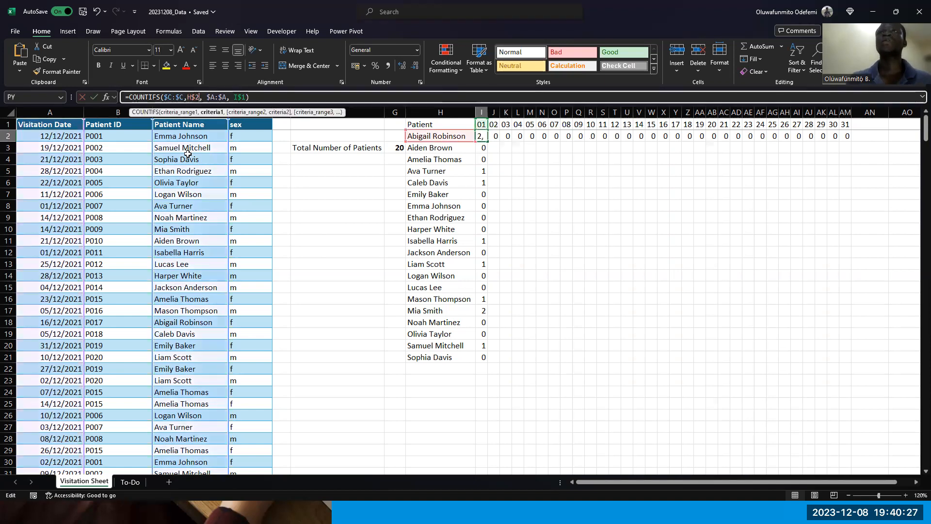
pyautogui.press('Left')
pyautogui.press('BackSpace')
pyautogui.press('Left')
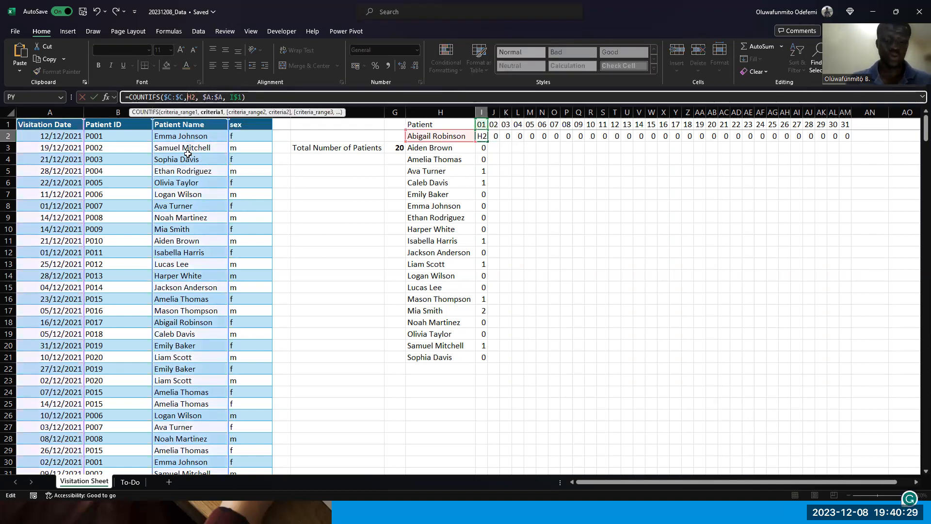
pyautogui.write('$')
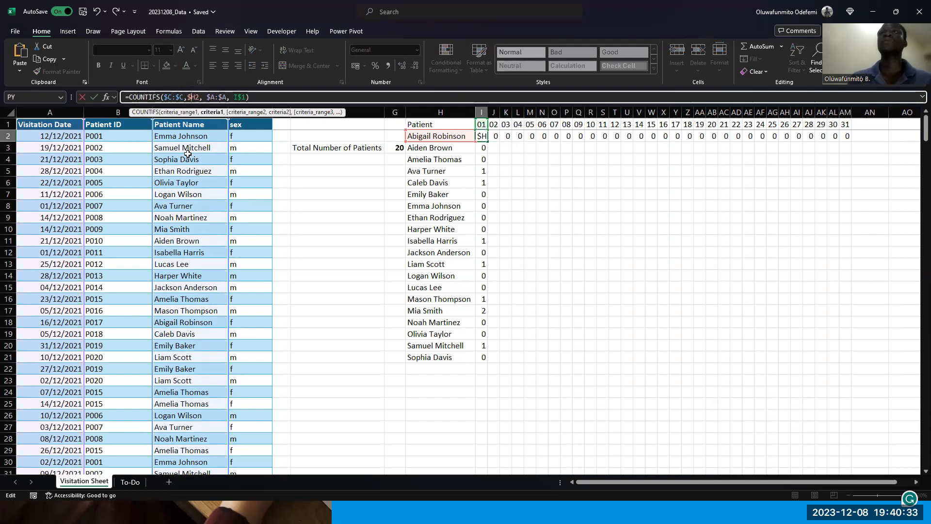
pyautogui.press('Return')
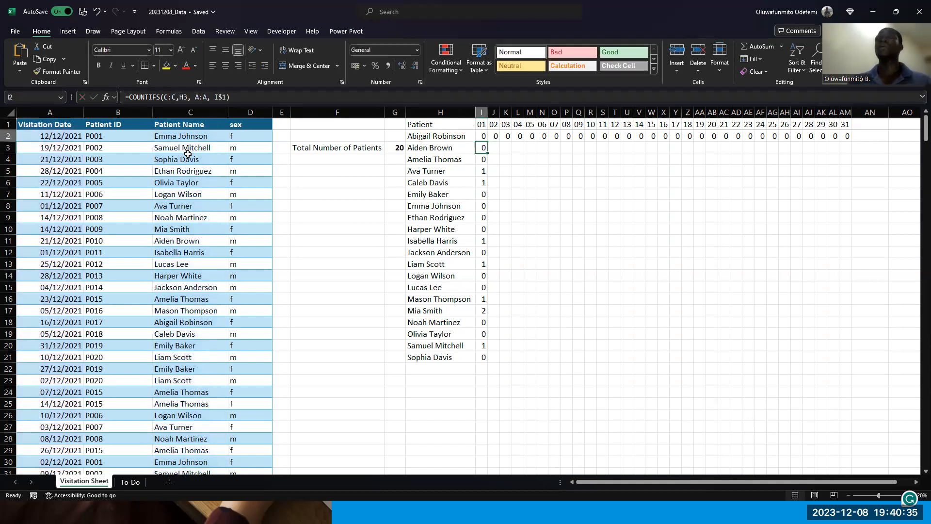
pyautogui.click(486, 138)
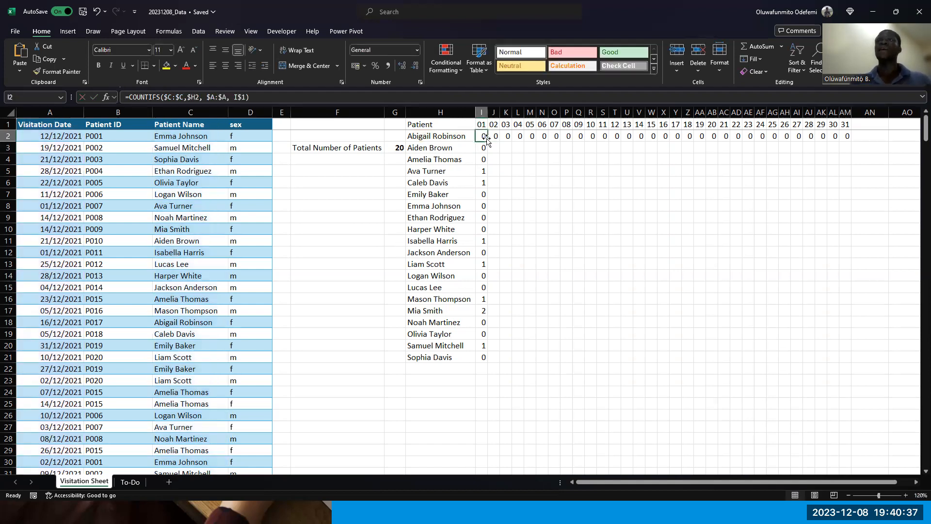
pyautogui.moveTo(486, 141); pyautogui.dragTo(852, 158)
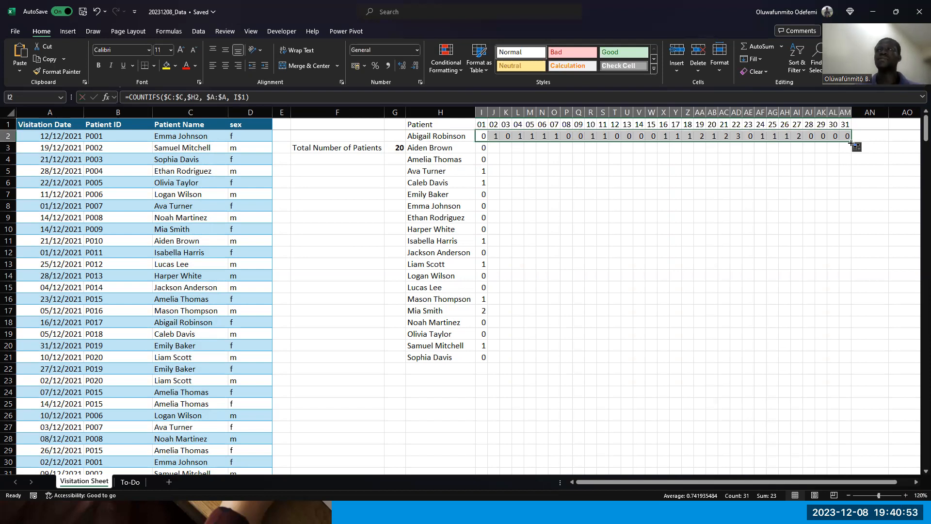
# Step: Fill the COUNTIFS formulas in I2:AM2 down through row 21 to count every patient's daily visits
pyautogui.hotkey('alt', 'Tab')
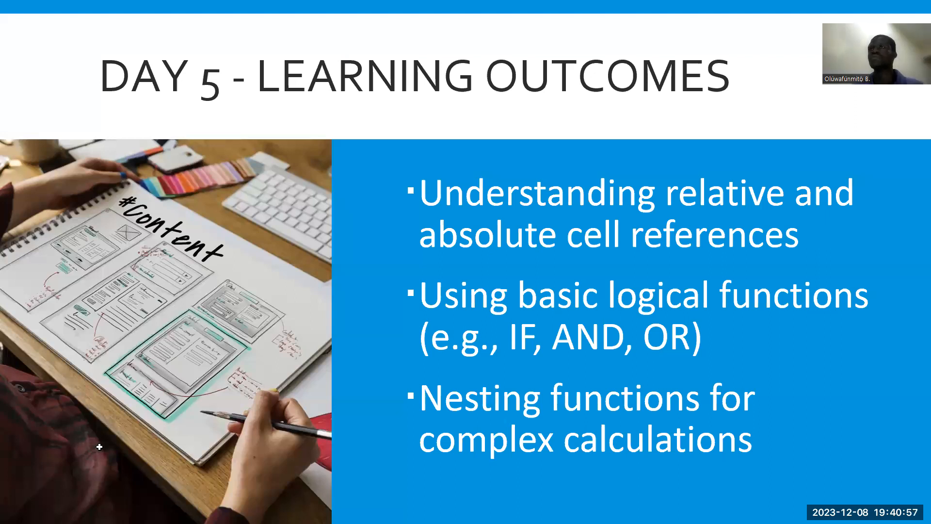
pyautogui.hotkey('alt', 'Tab')
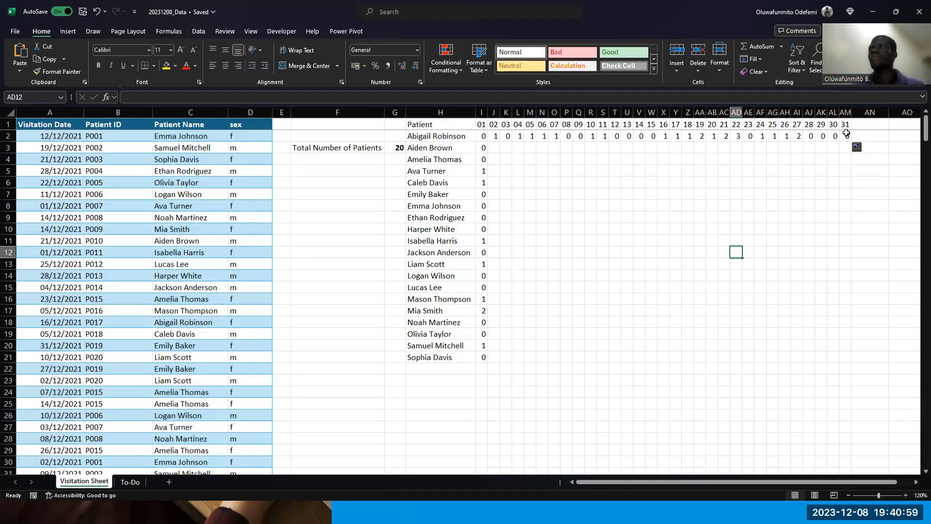
pyautogui.click(846, 135)
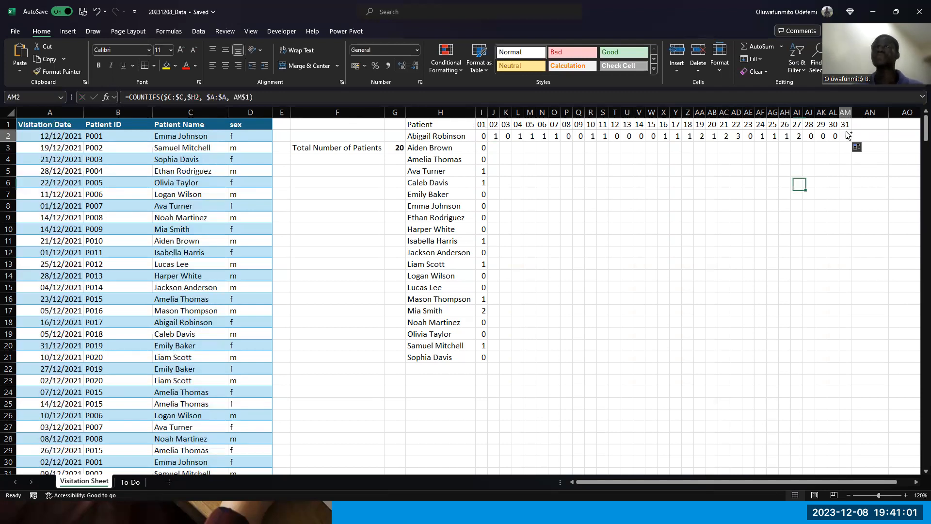
pyautogui.hotkey('ctrl', 'shift', 'Left')
pyautogui.hotkey('shift', 'Right')
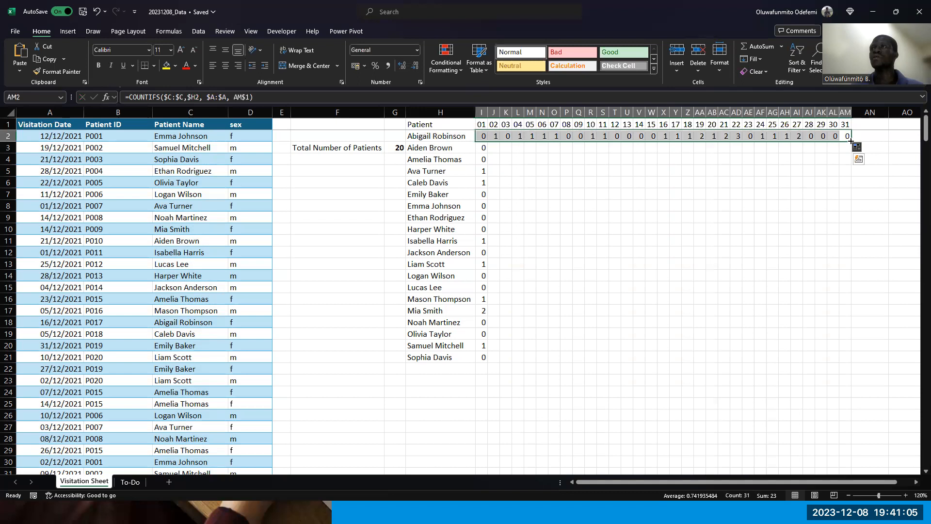
pyautogui.moveTo(850, 141); pyautogui.dragTo(825, 368)
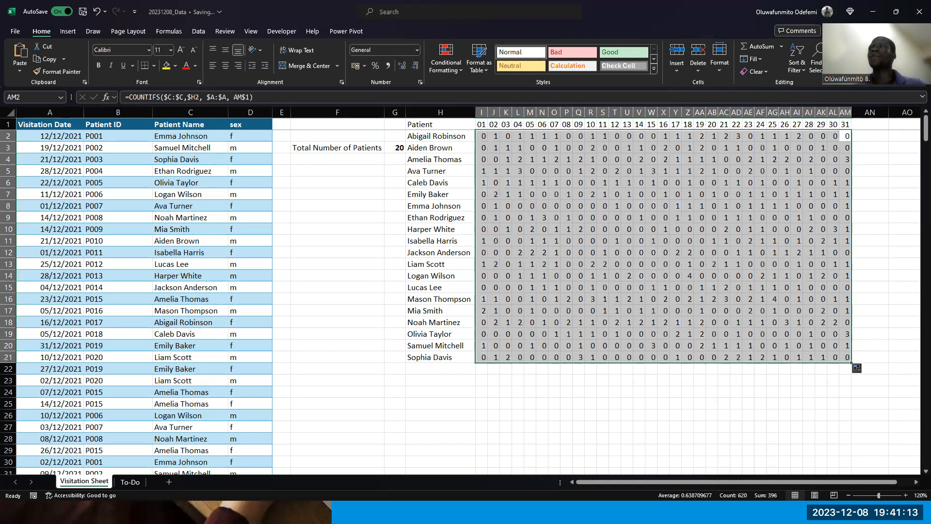
# Step: Examine the filled visit counts and the mixed references in the formulas across the patient grid
pyautogui.click(897, 11)
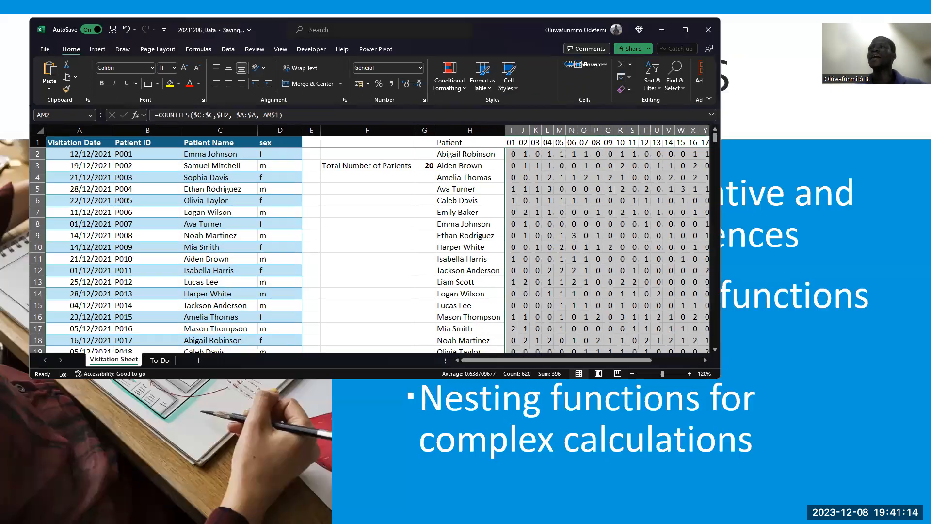
pyautogui.click(692, 31)
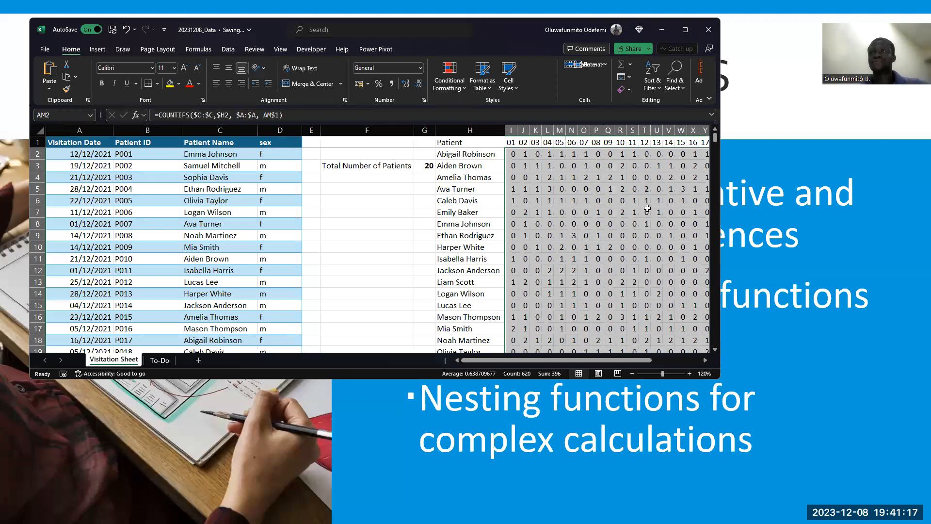
pyautogui.click(606, 230)
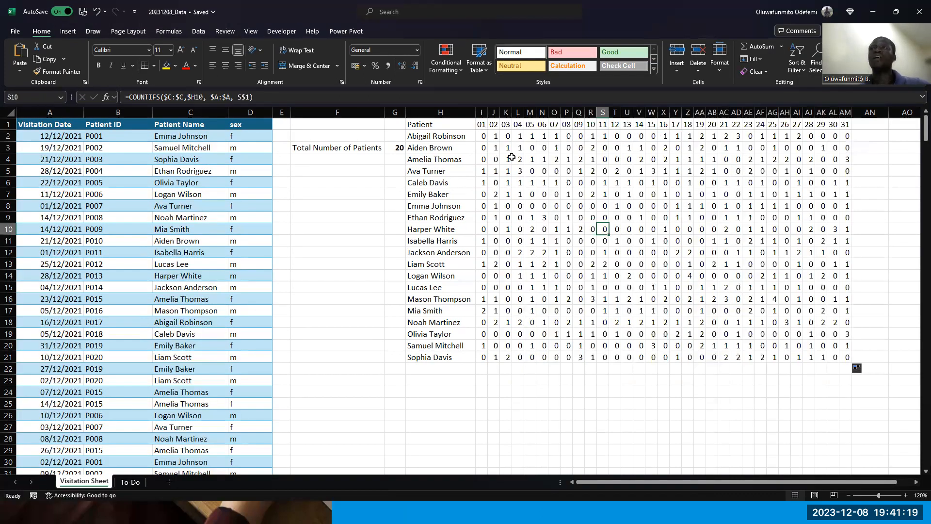
pyautogui.moveTo(486, 136); pyautogui.dragTo(547, 219)
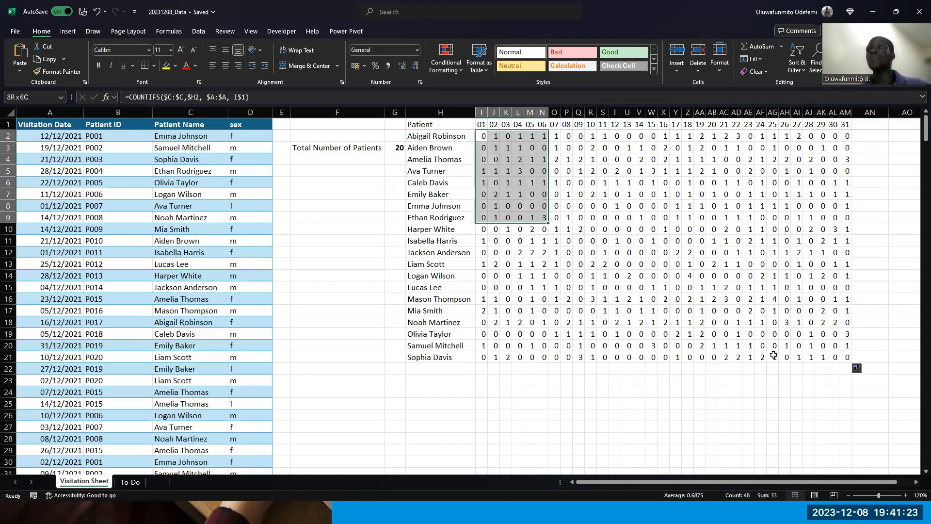
pyautogui.moveTo(774, 355); pyautogui.dragTo(773, 356)
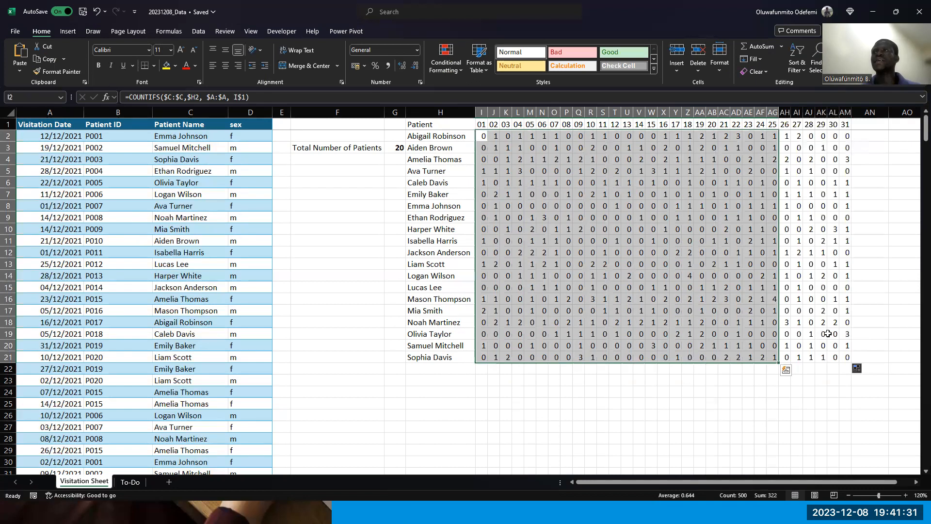
pyautogui.click(787, 311)
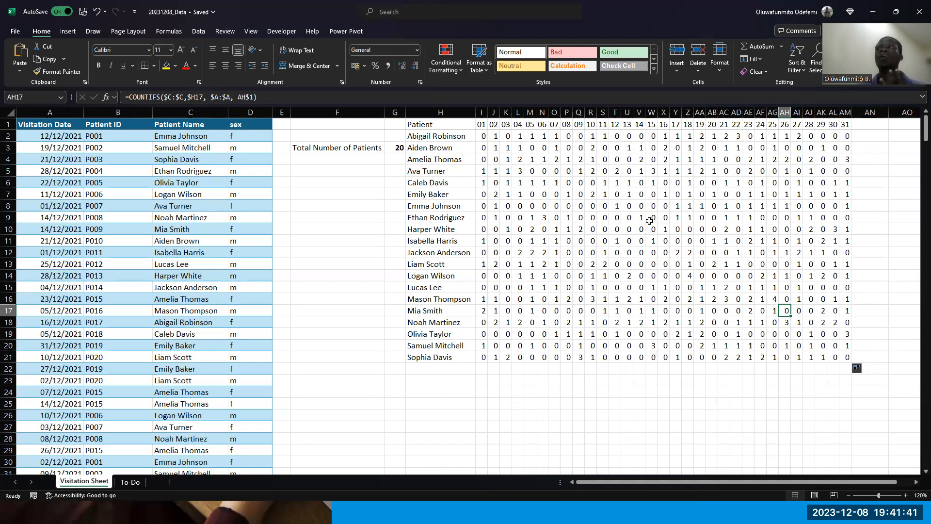
# Step: Add a bold Total label in H22, directly below the list of patient names
pyautogui.click(652, 171)
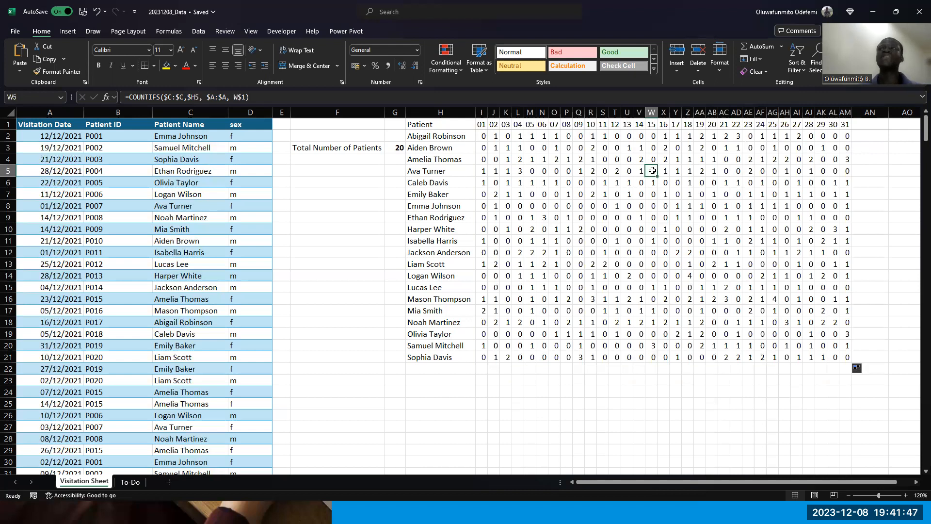
pyautogui.hotkey('ctrl', 'Down')
pyautogui.press('Down')
pyautogui.press('Left')
pyautogui.press('Left')
pyautogui.press('Left')
pyautogui.press('Left')
pyautogui.press('Left')
pyautogui.press('Left')
pyautogui.press('Left')
pyautogui.press('Left')
pyautogui.press('Left')
pyautogui.press('Left')
pyautogui.press('Left')
pyautogui.press('Left')
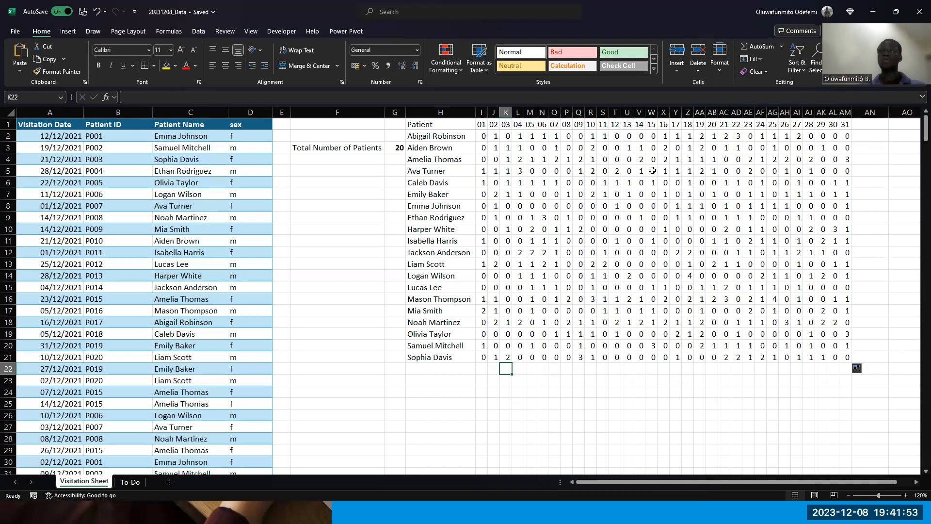
pyautogui.press('Left')
pyautogui.press('Left')
pyautogui.press('Left')
pyautogui.write('Total')
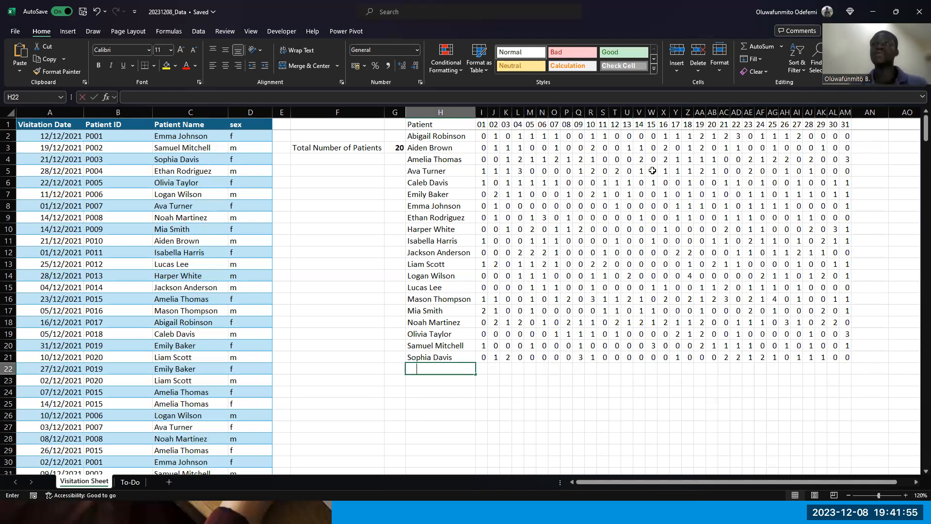
pyautogui.press('Return')
pyautogui.press('Up')
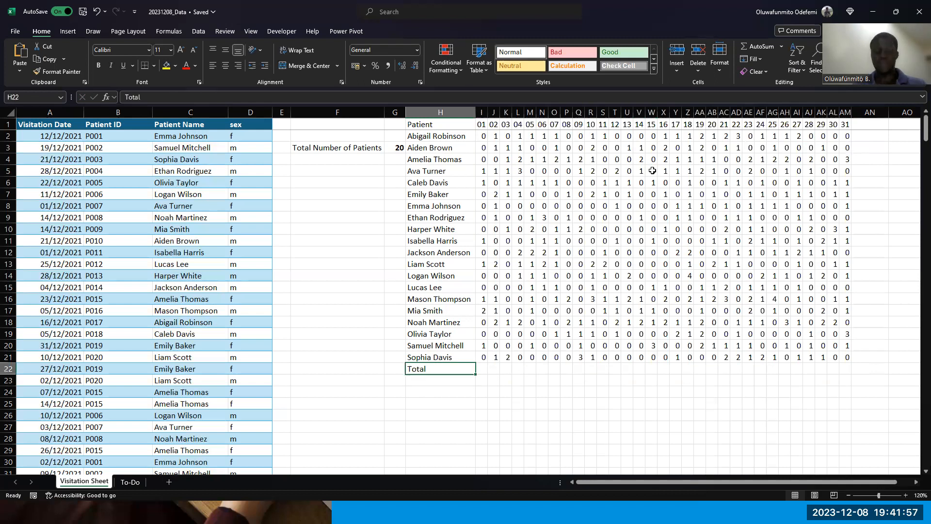
pyautogui.hotkey('ctrl', 'b')
# Step: Try to total the day 01 visits in I22 with the formula =SUM(I2:I22)
pyautogui.press('Right')
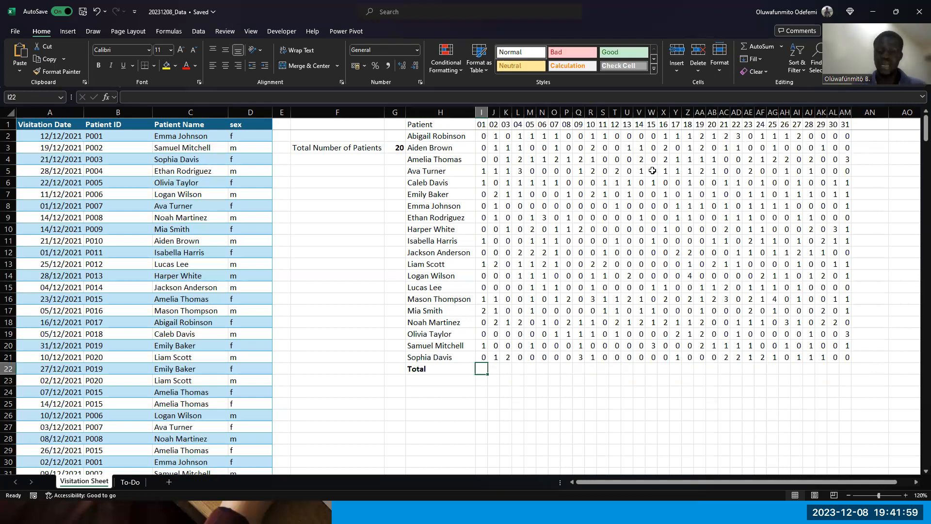
pyautogui.write('=SUM(')
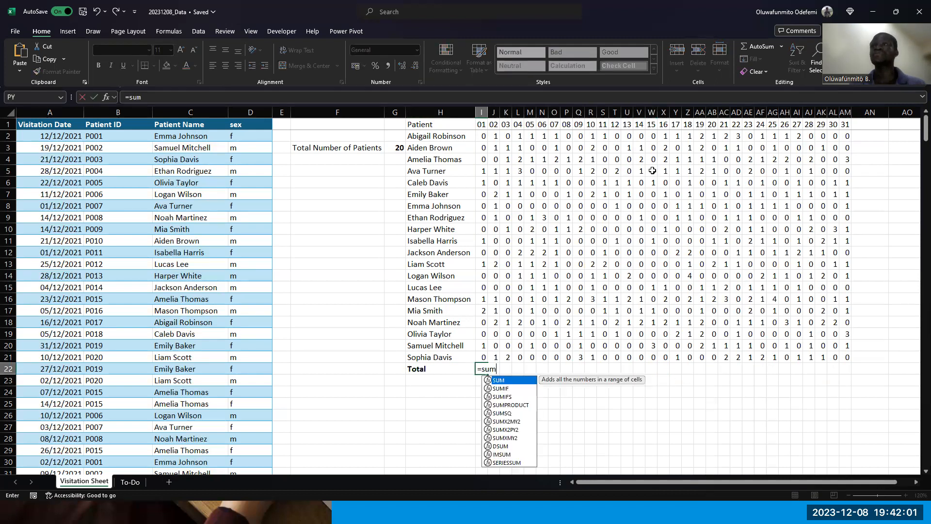
pyautogui.click(482, 136)
pyautogui.moveTo(468, 294); pyautogui.dragTo(482, 364)
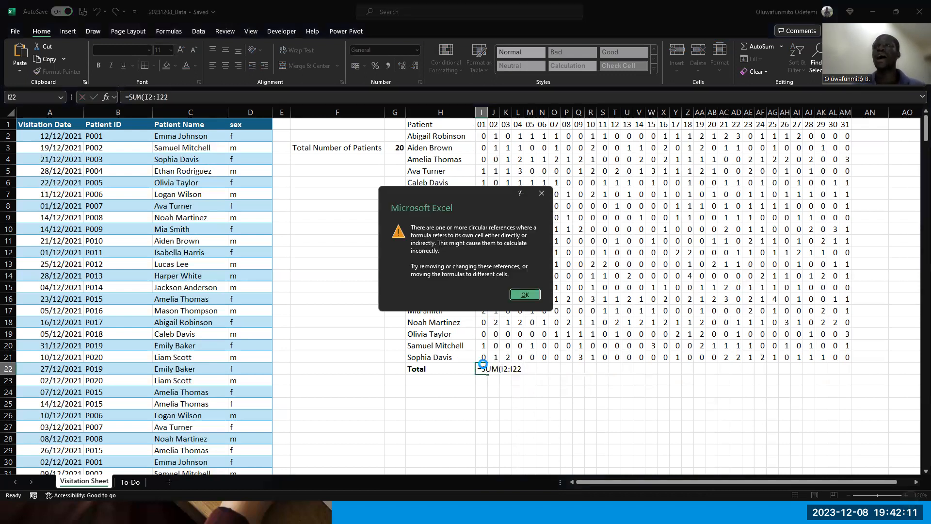
pyautogui.press('Return')
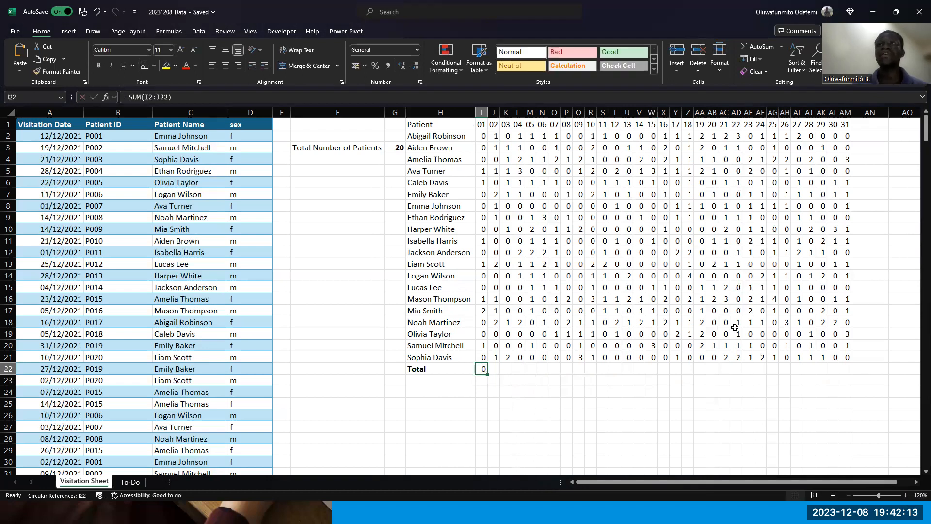
# Step: Inspect the summed range in I22's formula and fill the formula across to O22
pyautogui.click(536, 97)
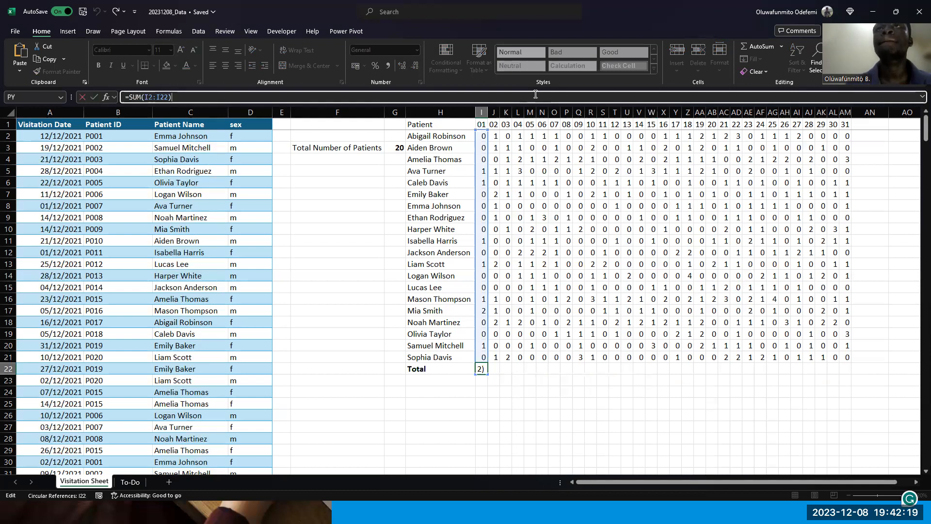
pyautogui.press('Escape')
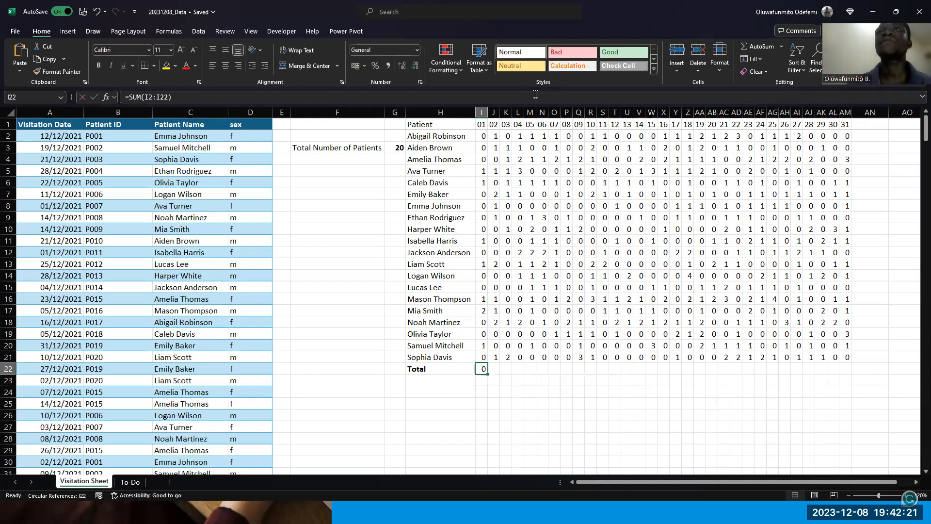
pyautogui.click(533, 95)
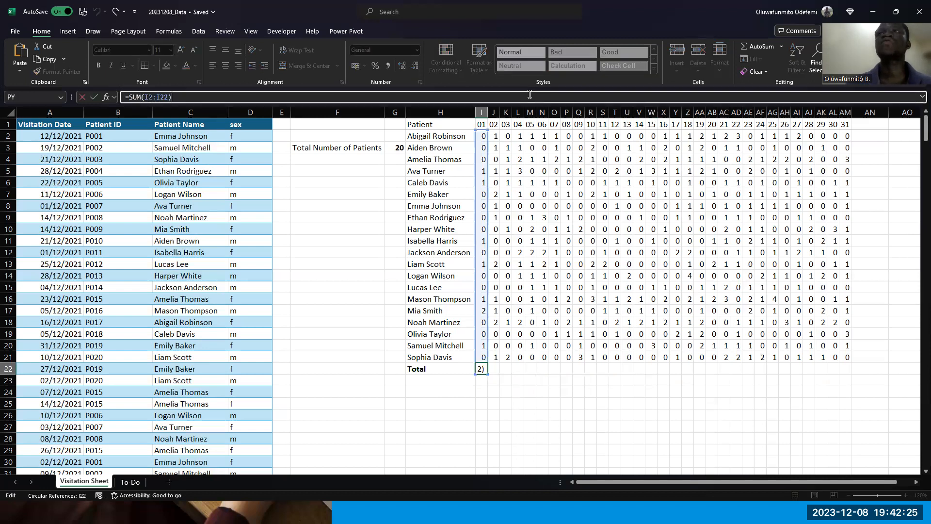
pyautogui.press('Escape')
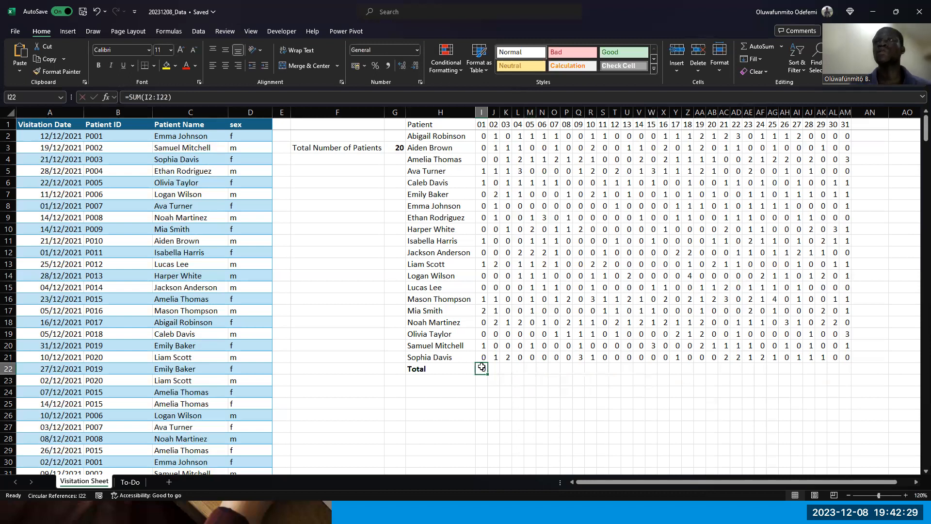
pyautogui.moveTo(488, 372); pyautogui.dragTo(563, 377)
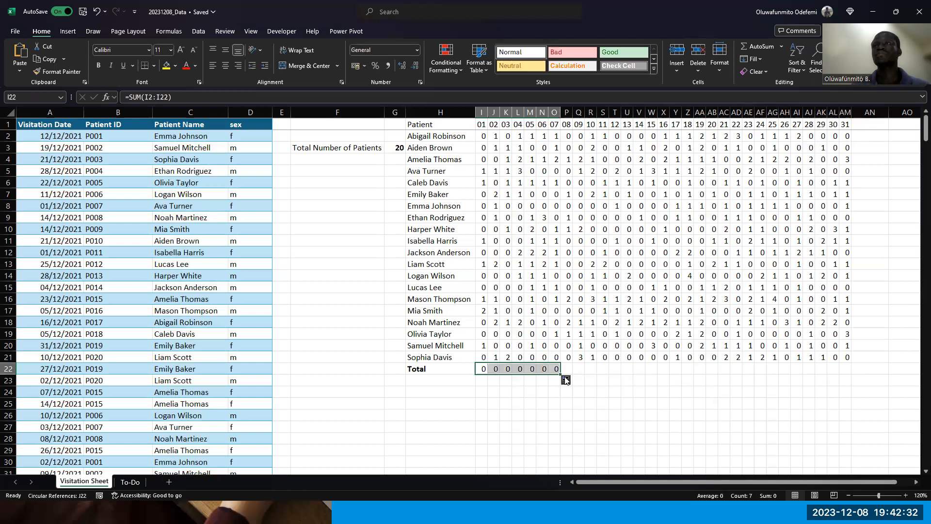
# Step: Delete the range in I22's SUM formula and re-enter it as I2:I22
pyautogui.click(483, 366)
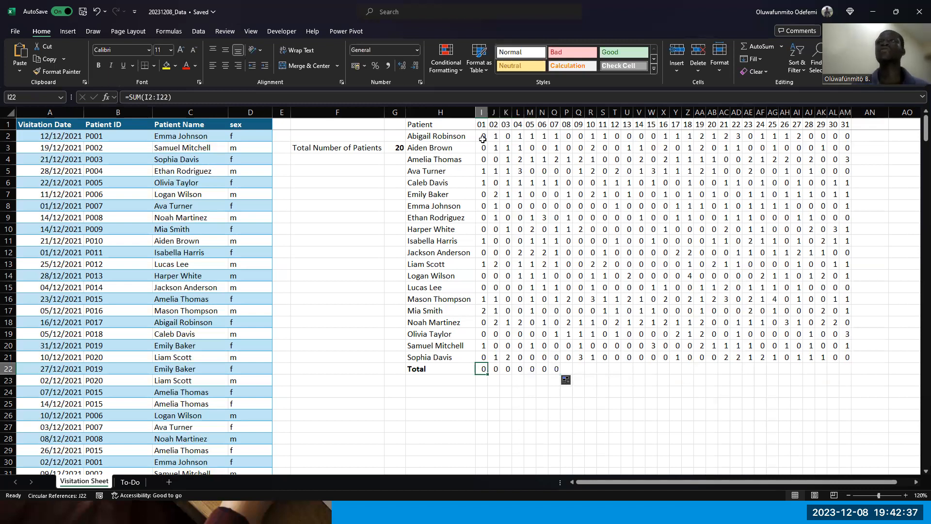
pyautogui.click(456, 96)
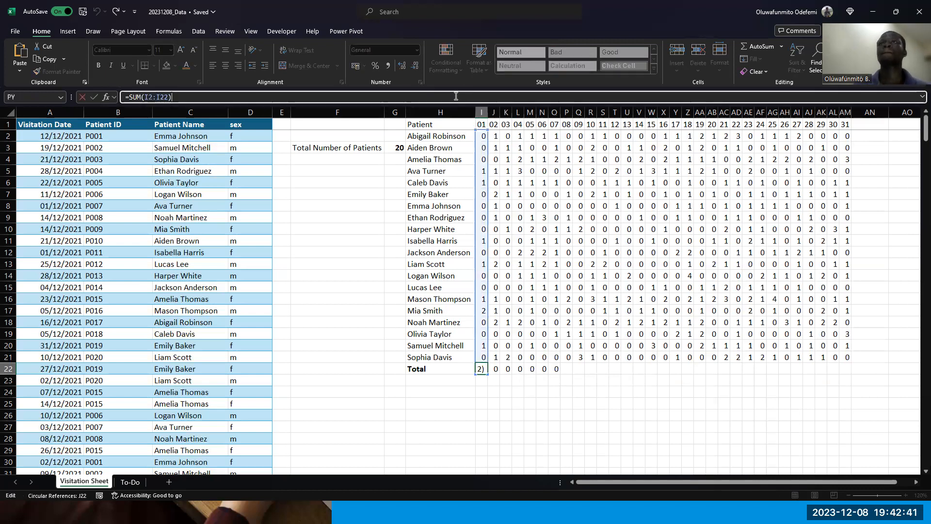
pyautogui.press('BackSpace')
pyautogui.press('BackSpace')
pyautogui.press('BackSpace')
pyautogui.press('BackSpace')
pyautogui.press('BackSpace')
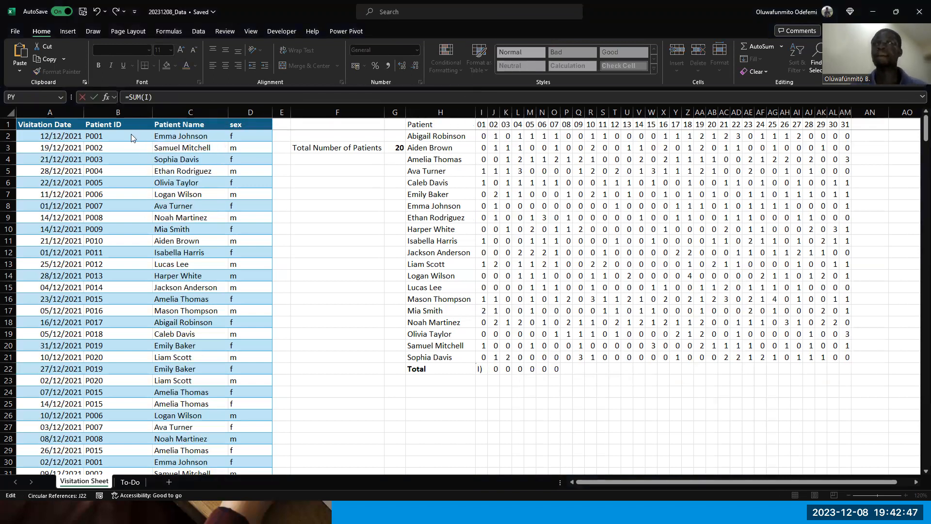
pyautogui.click(481, 138)
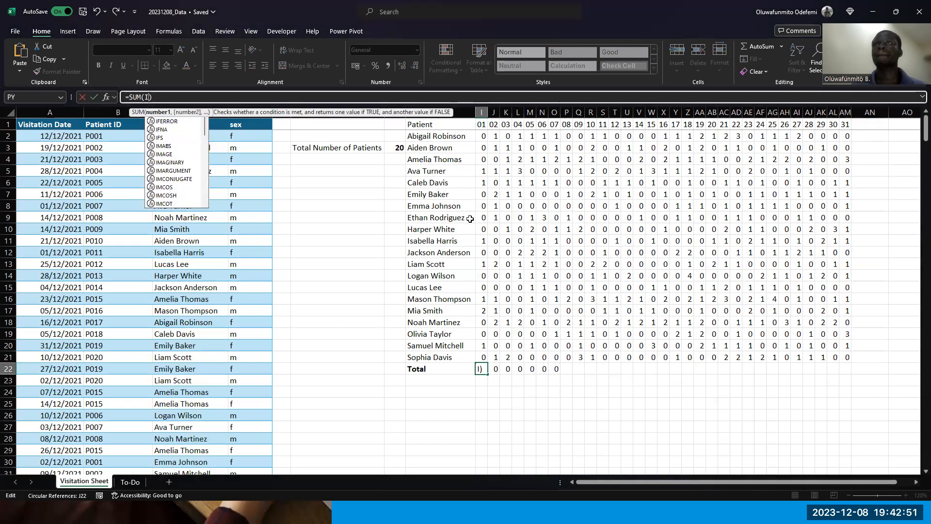
pyautogui.write('2:I22')
pyautogui.hotkey('ctrl', 'Return')
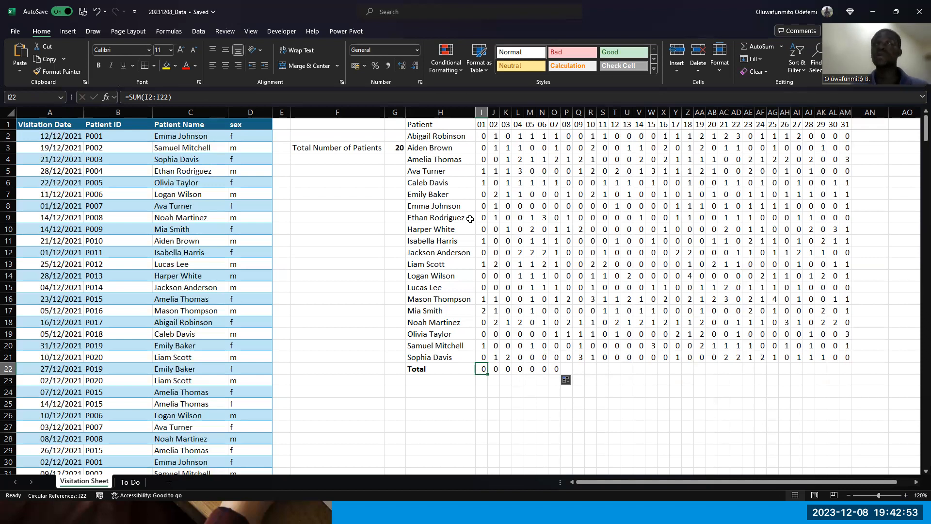
# Step: Undo the re-entered total formula and the fill of the Total row across to O22
pyautogui.hotkey('ctrl', 'z')
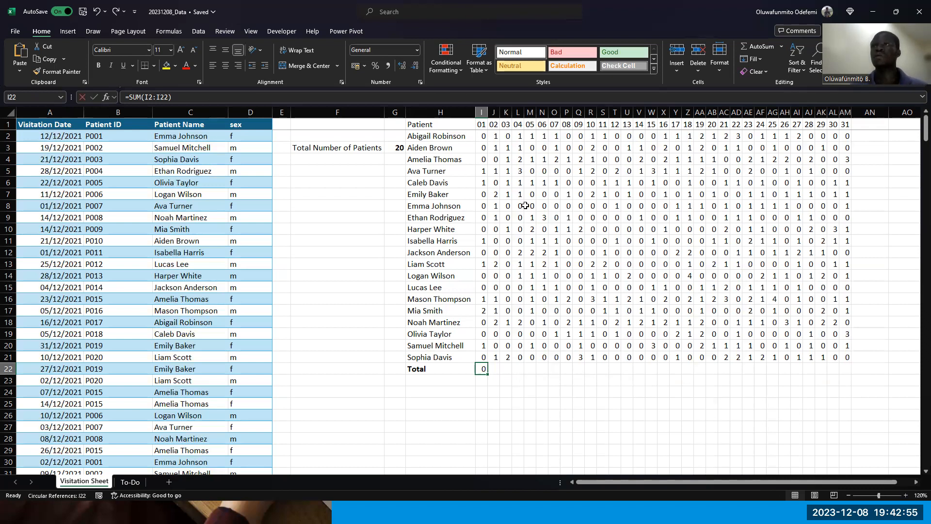
pyautogui.write('z')
pyautogui.press('Escape')
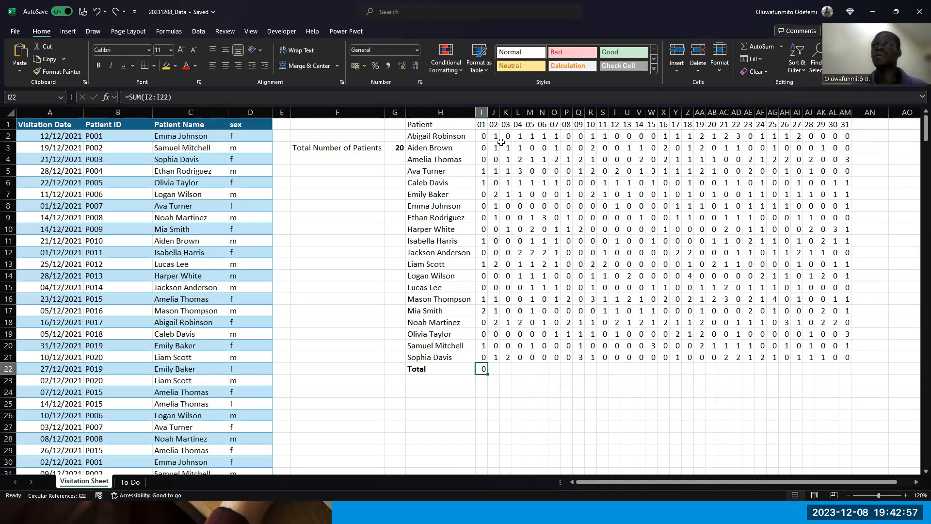
# Step: Try adding individual day 01 cells in I22 with the formula =SUM(I20,I17)
pyautogui.moveTo(482, 135); pyautogui.dragTo(486, 360)
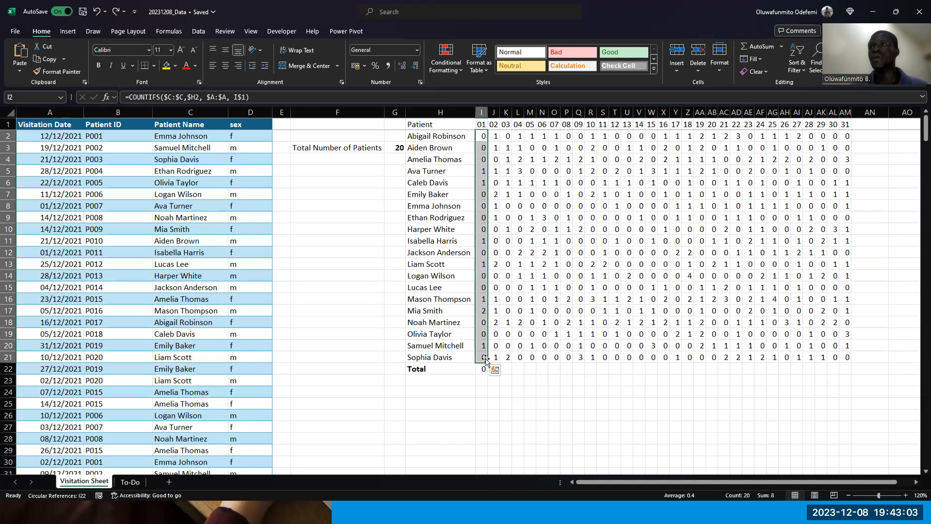
pyautogui.click(483, 369)
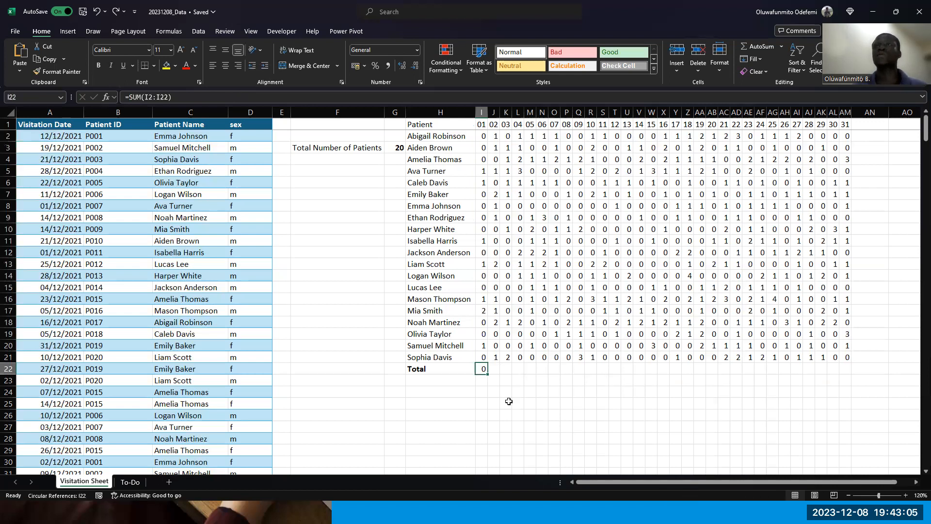
pyautogui.write('=')
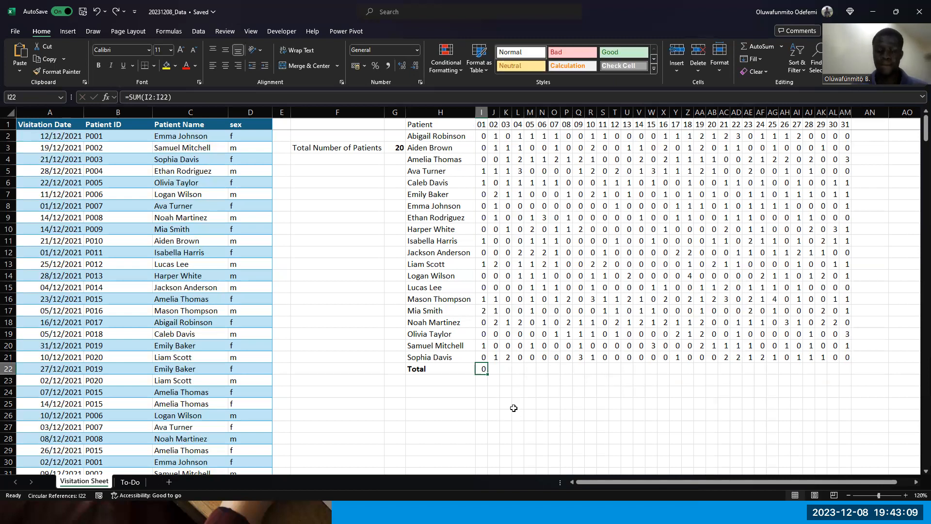
pyautogui.write('SUM(')
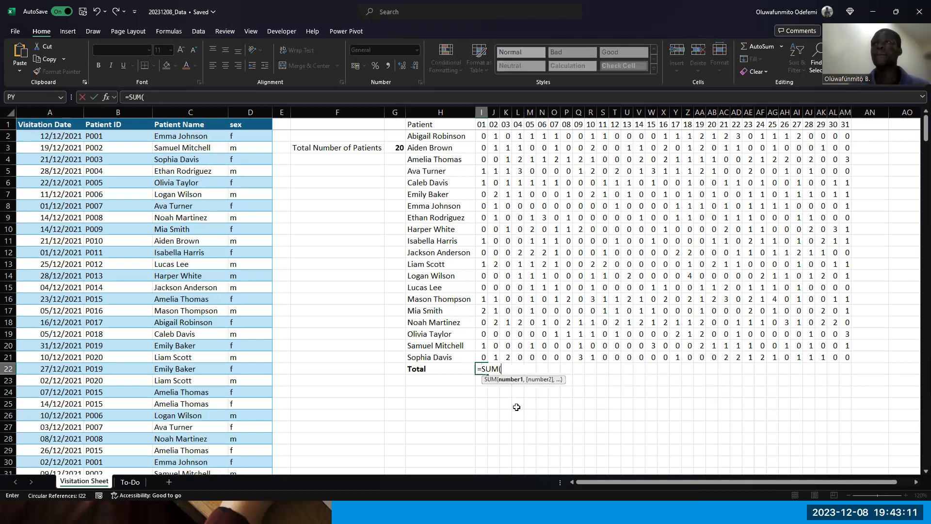
pyautogui.click(484, 347)
pyautogui.write(',')
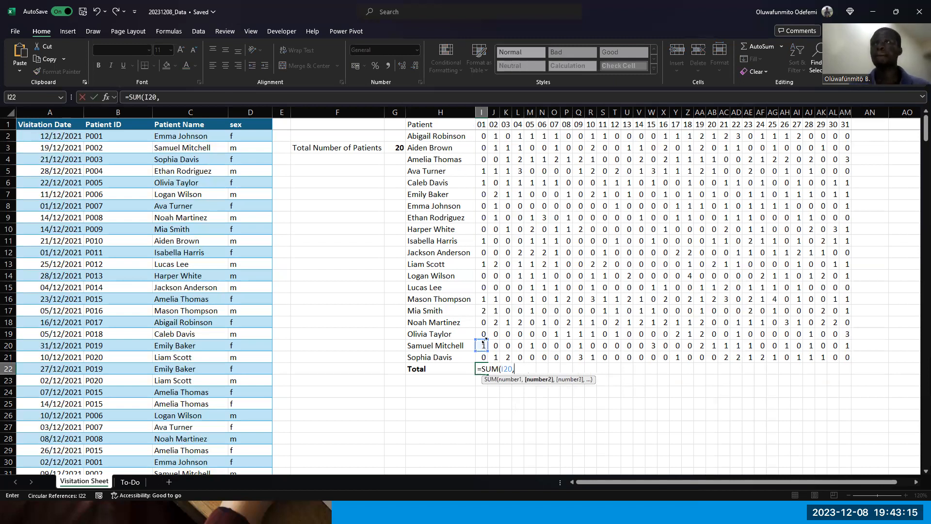
pyautogui.click(484, 311)
pyautogui.press('Return')
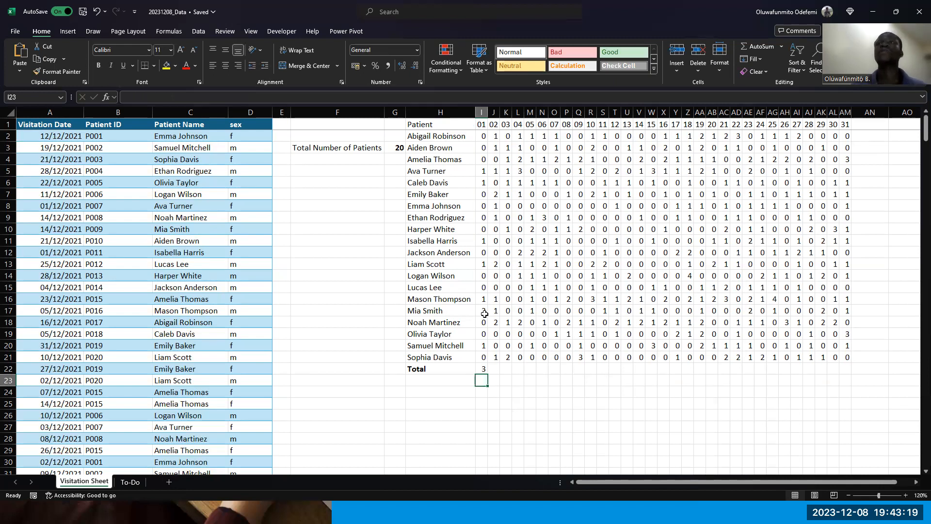
# Step: Replace the arguments of I22's SUM formula so it totals the range I2:I21
pyautogui.press('Up')
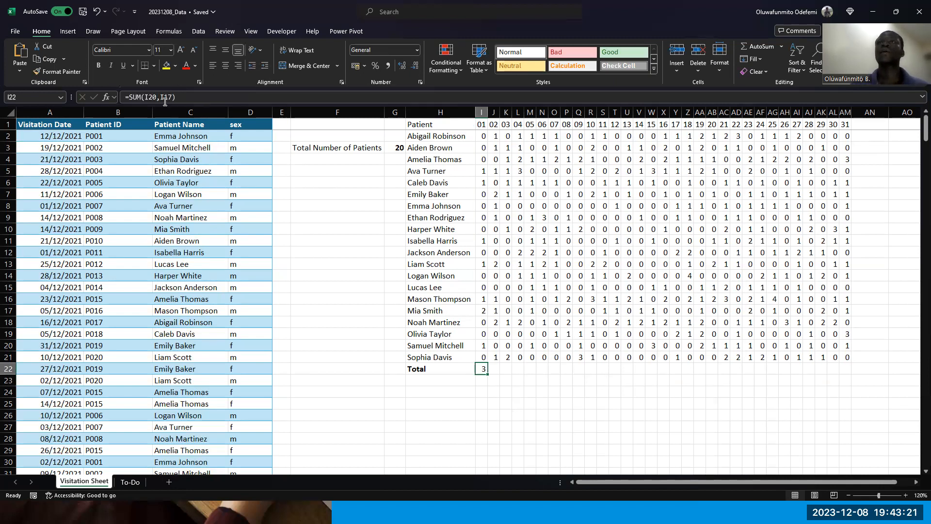
pyautogui.press('F2')
pyautogui.write('\\')
pyautogui.press('BackSpace')
pyautogui.press('BackSpace')
pyautogui.press('BackSpace')
pyautogui.press('BackSpace')
pyautogui.press('BackSpace')
pyautogui.press('BackSpace')
pyautogui.press('BackSpace')
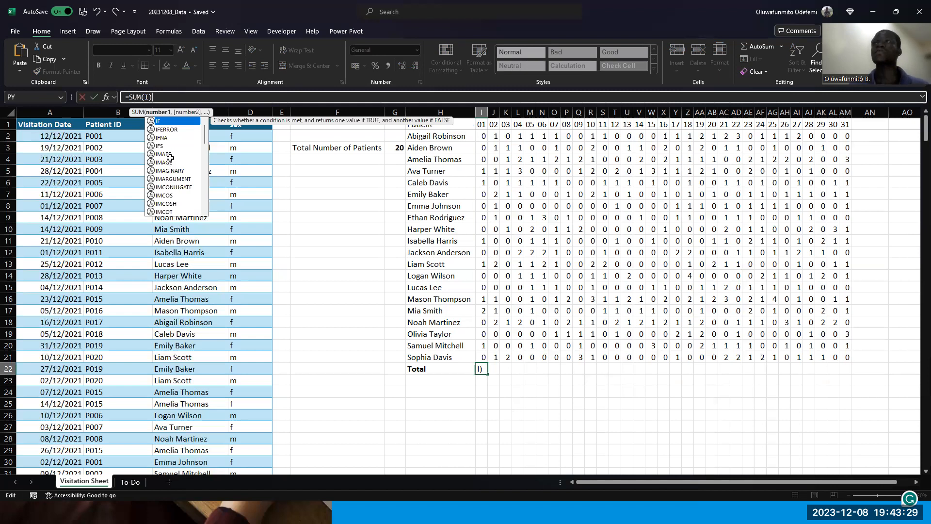
pyautogui.write('2:')
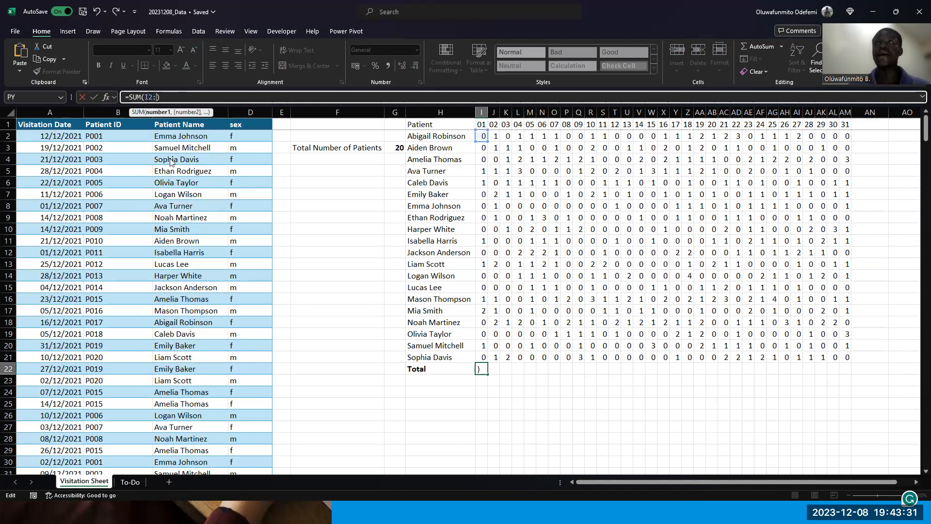
pyautogui.write('I')
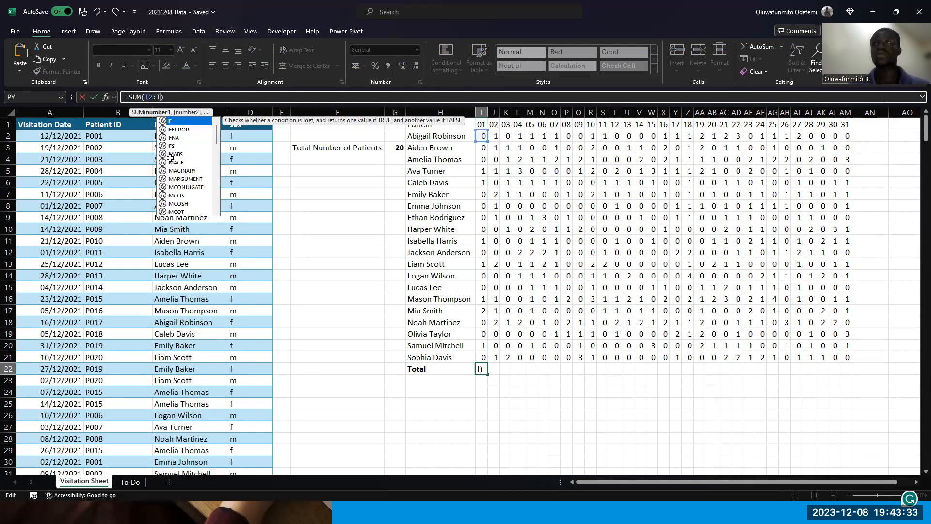
pyautogui.write('21')
pyautogui.hotkey('ctrl', 'Return')
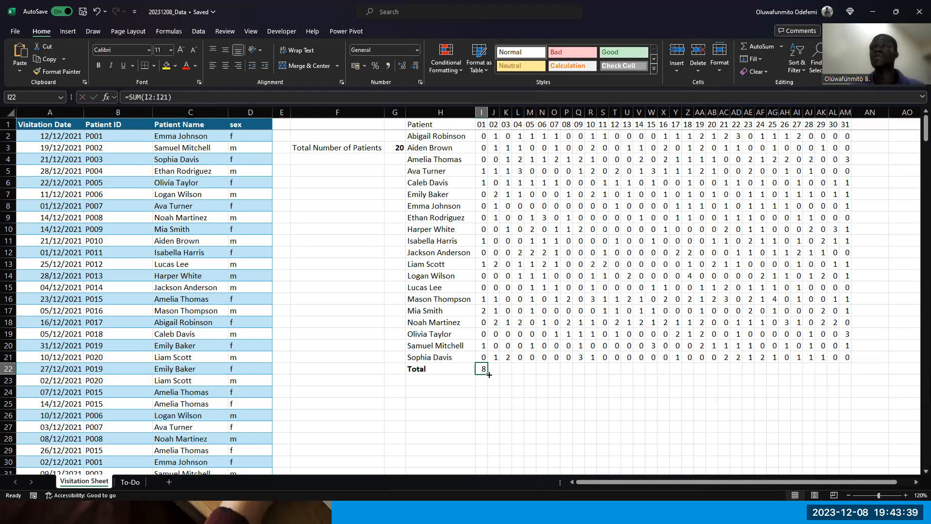
pyautogui.hotkey('alt', 'Tab')
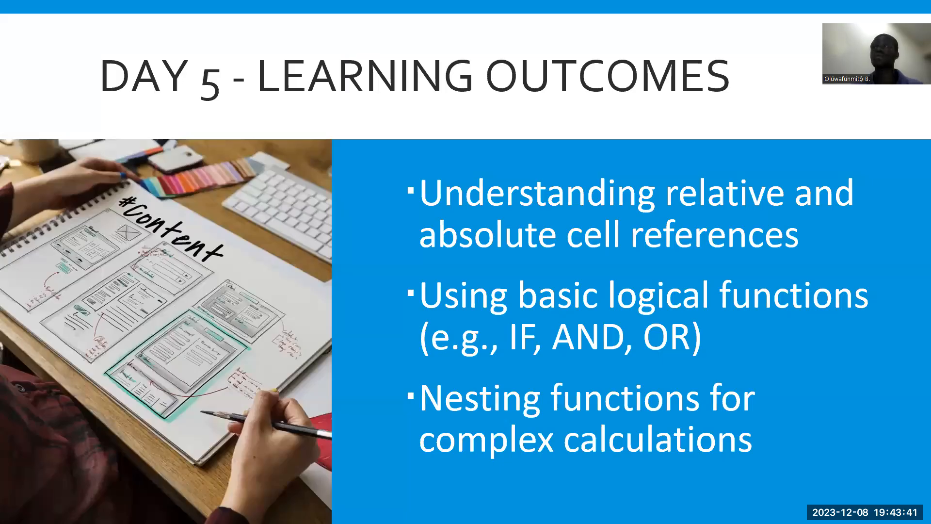
pyautogui.hotkey('alt', 'Tab')
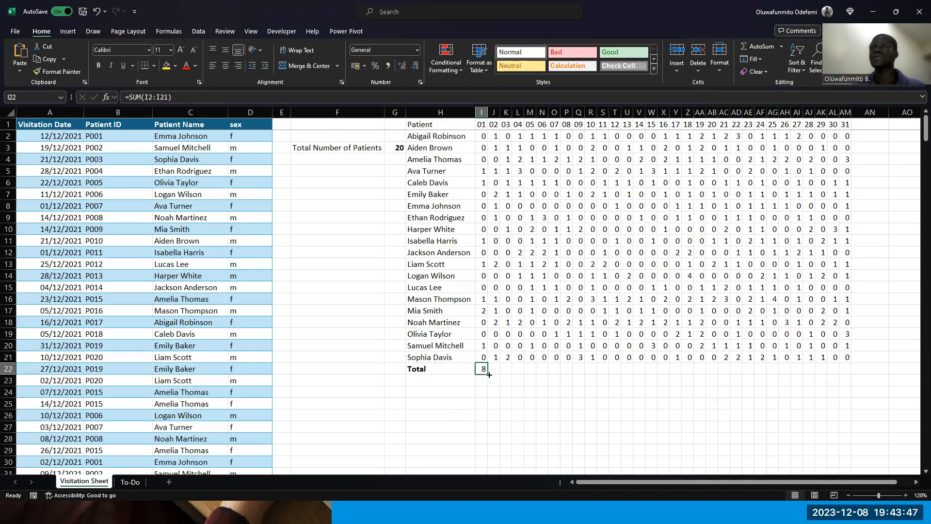
# Step: Fill the day 01 total formula across the Total row to AM22 and make the totals bold
pyautogui.moveTo(488, 374); pyautogui.dragTo(853, 384)
pyautogui.hotkey('ctrl', 'b')
pyautogui.press('Left')
pyautogui.press('Right')
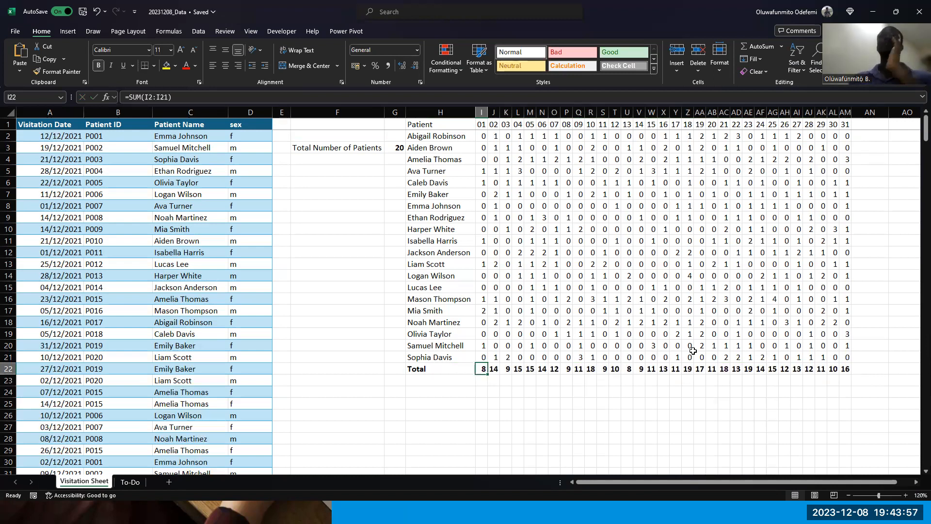
# Step: Examine how the column reference changes in the SUM formulas across the Total row
pyautogui.press('Right')
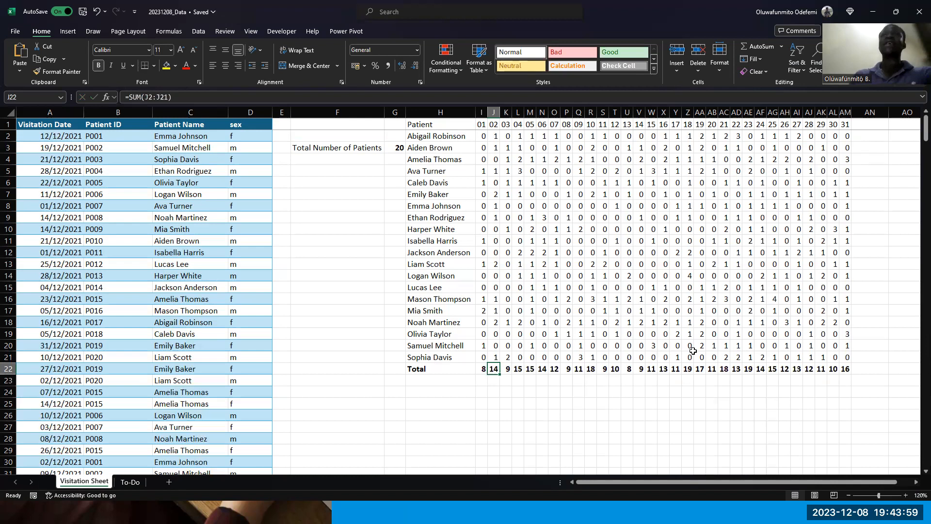
pyautogui.press('Left')
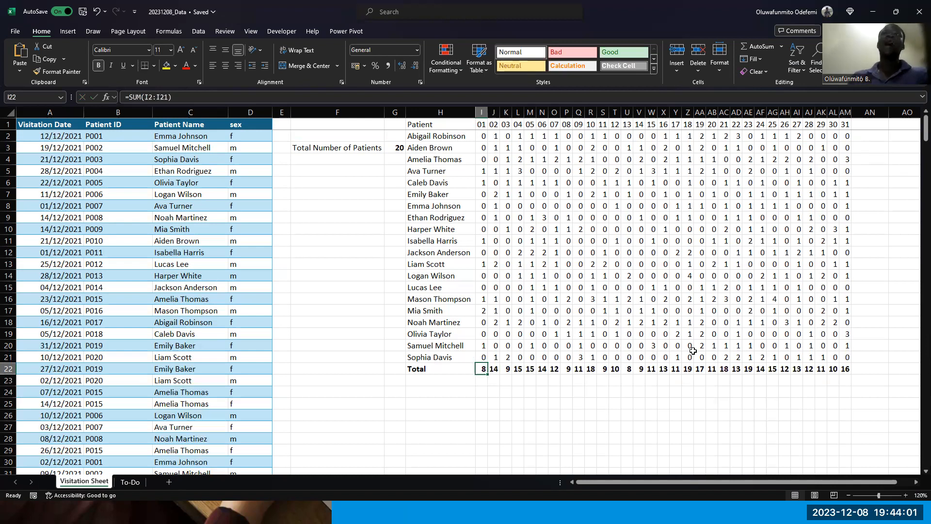
pyautogui.press('Right')
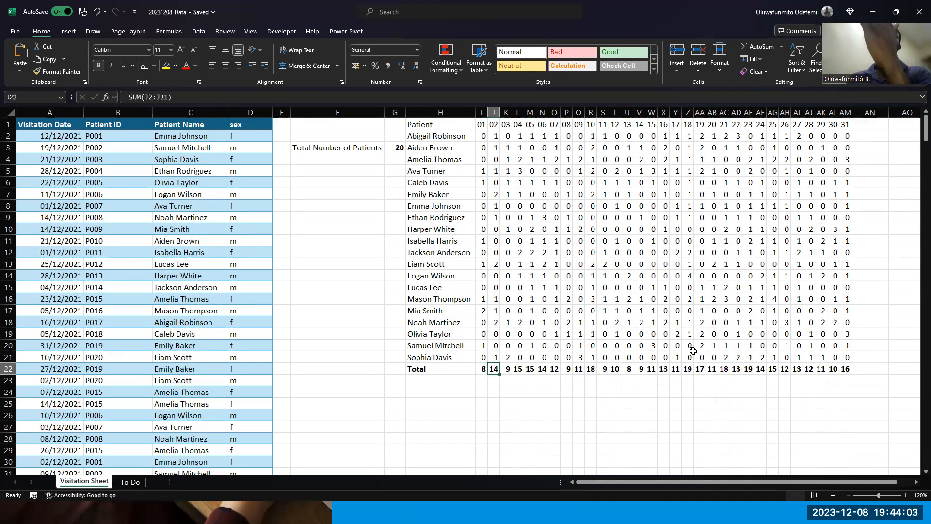
pyautogui.press('Right')
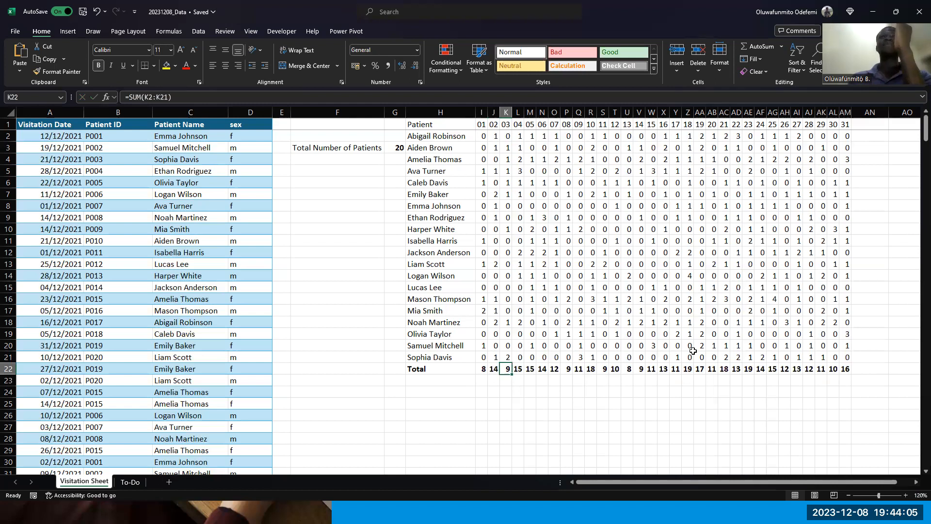
pyautogui.press('Right')
pyautogui.press('Right')
pyautogui.press('Right')
pyautogui.press('Right')
pyautogui.press('Right')
pyautogui.press('Right')
pyautogui.press('Right')
pyautogui.press('Right')
pyautogui.press('Right')
pyautogui.press('Right')
pyautogui.press('Right')
pyautogui.press('Right')
pyautogui.press('Right')
pyautogui.press('Left')
pyautogui.press('Left')
pyautogui.press('Left')
pyautogui.press('Left')
pyautogui.press('Left')
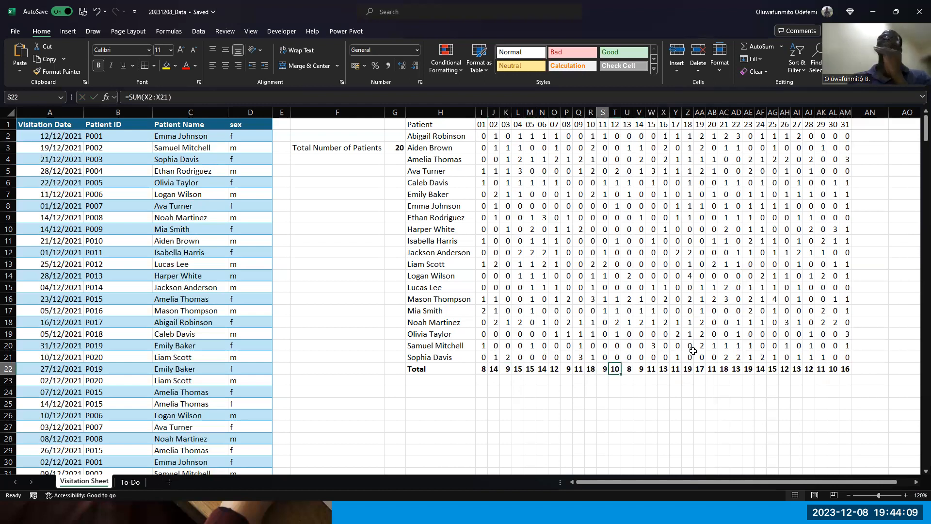
pyautogui.press('Left')
pyautogui.press('Left')
pyautogui.press('Left')
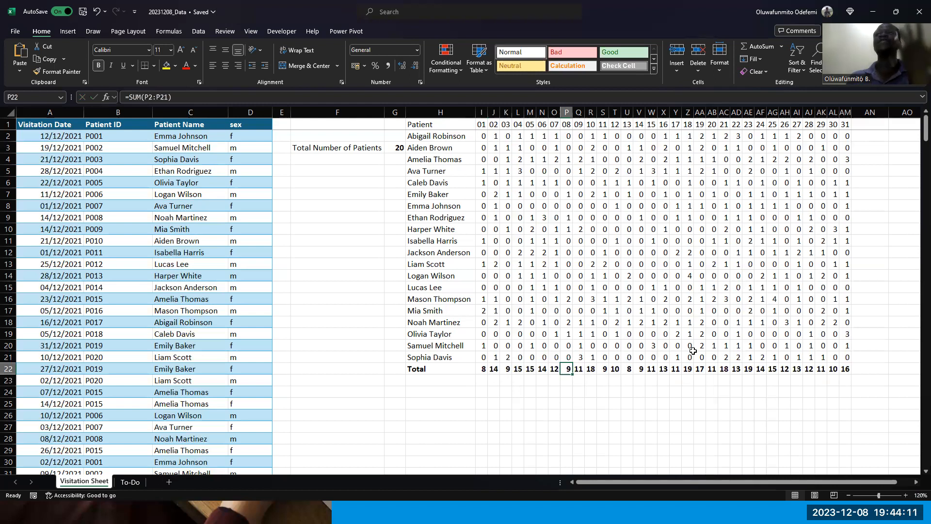
pyautogui.press('Right')
pyautogui.press('Right')
pyautogui.press('Right')
pyautogui.press('Right')
pyautogui.press('Right')
pyautogui.press('Right')
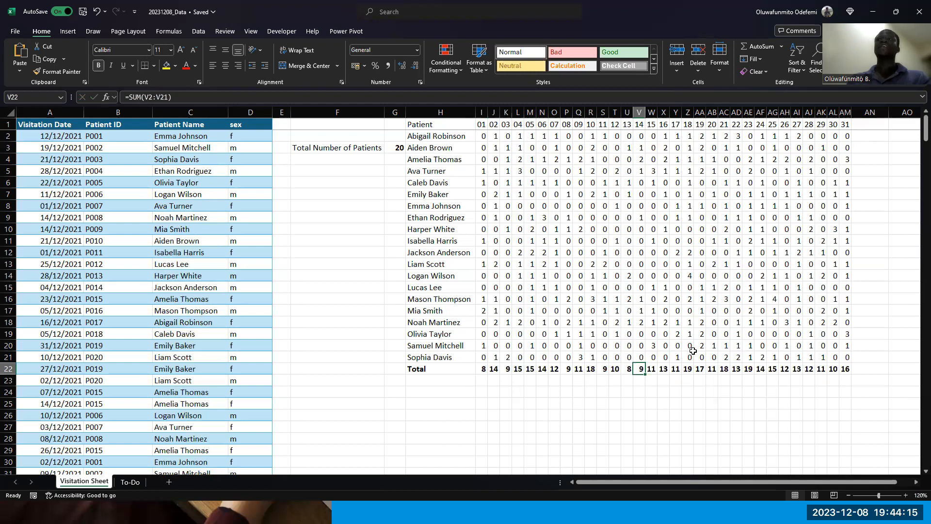
pyautogui.press('Right')
pyautogui.press('Right')
pyautogui.press('Right')
pyautogui.press('Right')
pyautogui.press('Right')
pyautogui.press('Right')
pyautogui.press('Right')
pyautogui.press('Right')
pyautogui.press('Right')
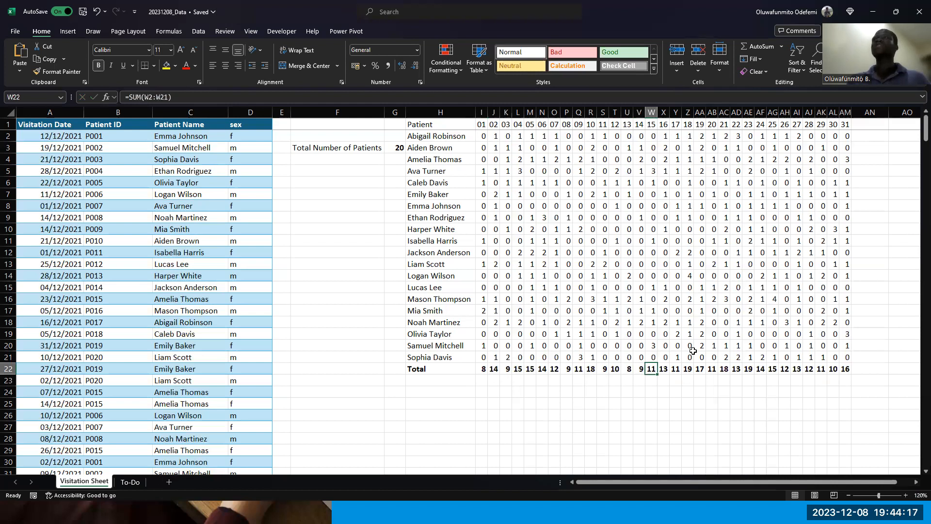
pyautogui.press('Right')
pyautogui.press('Right')
pyautogui.press('Right')
pyautogui.press('Right')
pyautogui.press('Right')
pyautogui.press('Right')
pyautogui.press('Right')
pyautogui.press('Right')
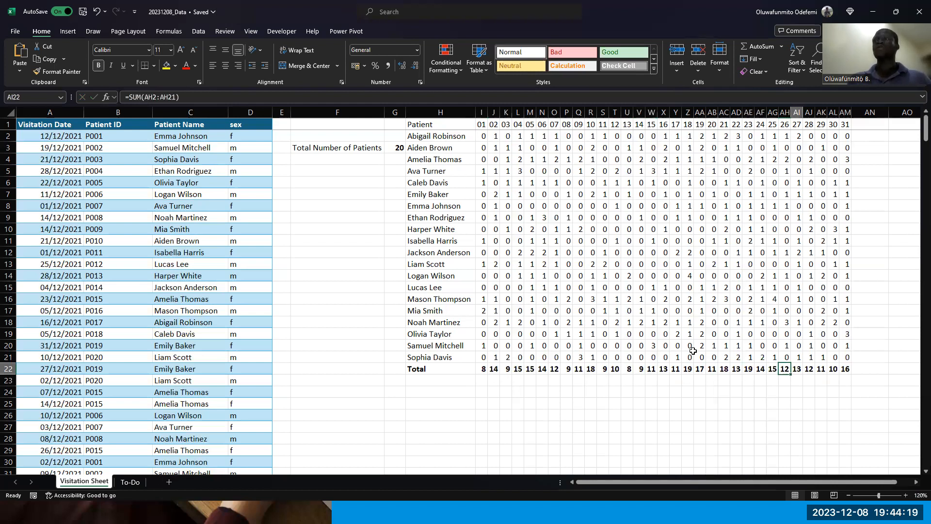
pyautogui.press('Right')
# Step: Total the first patient's visits in AN2 with a SUM formula over I2:AM2
pyautogui.hotkey('ctrl', 'Down')
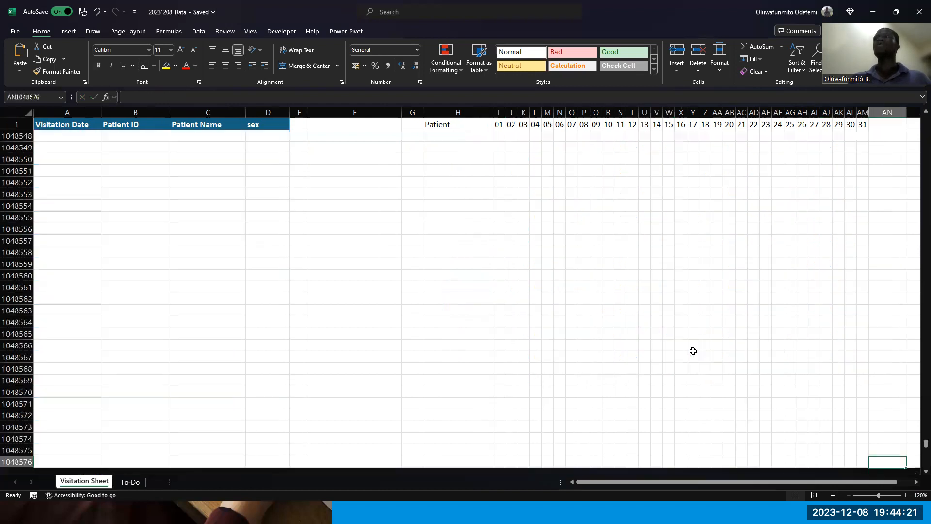
pyautogui.hotkey('ctrl', 'Up')
pyautogui.press('Down')
pyautogui.press('Left')
pyautogui.press('Right')
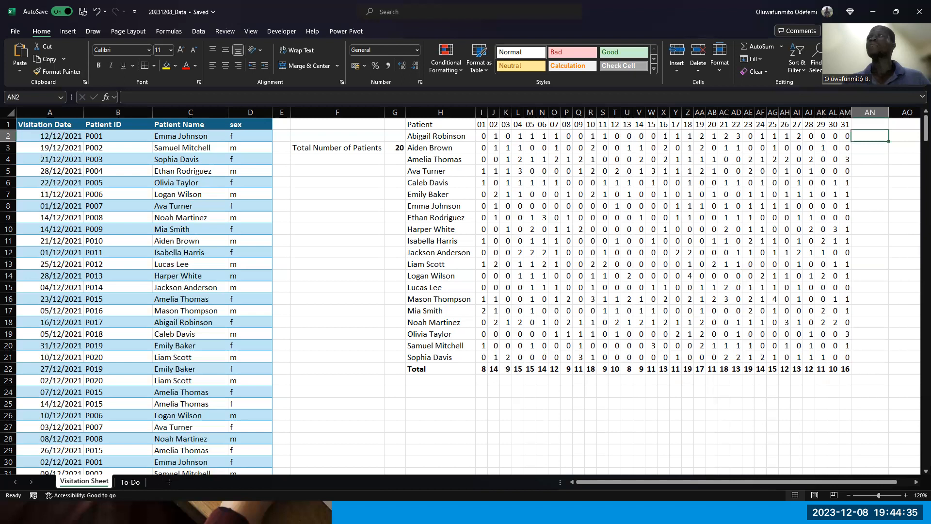
pyautogui.write('=sum')
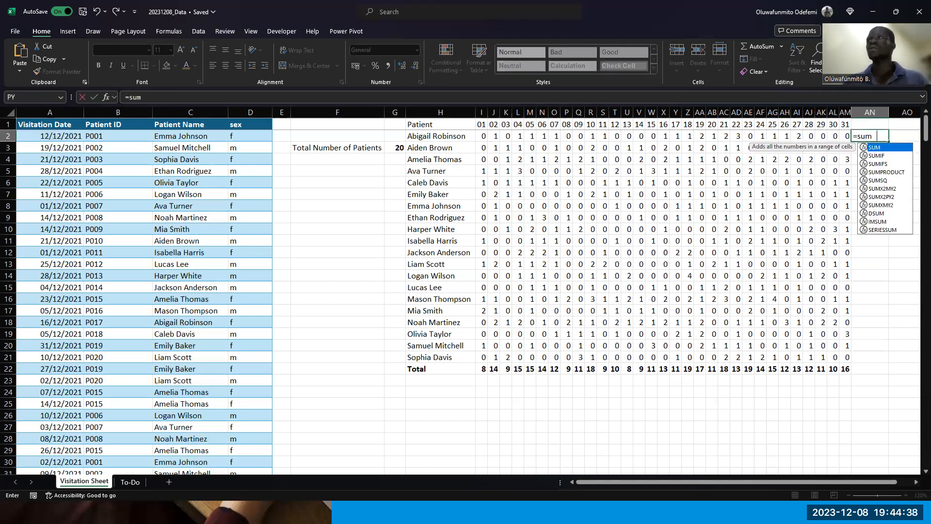
pyautogui.press('Tab')
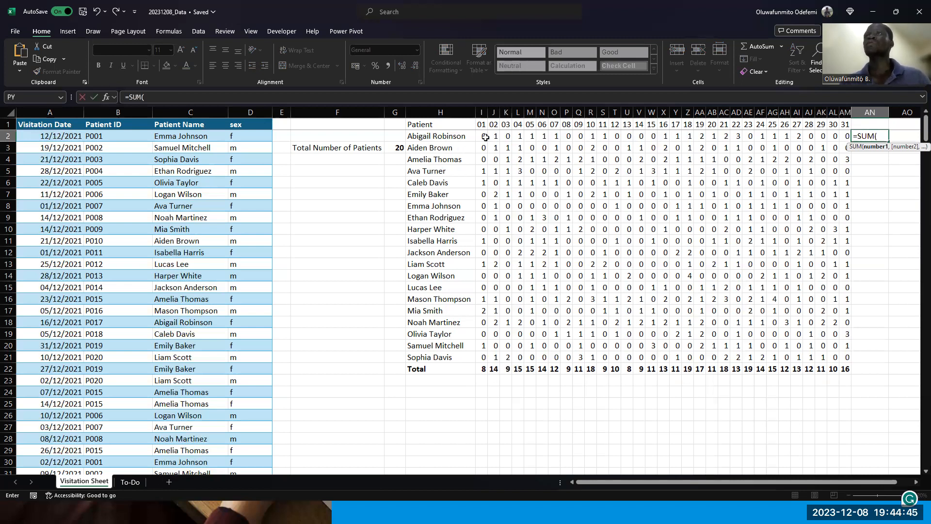
pyautogui.moveTo(485, 136); pyautogui.dragTo(846, 137)
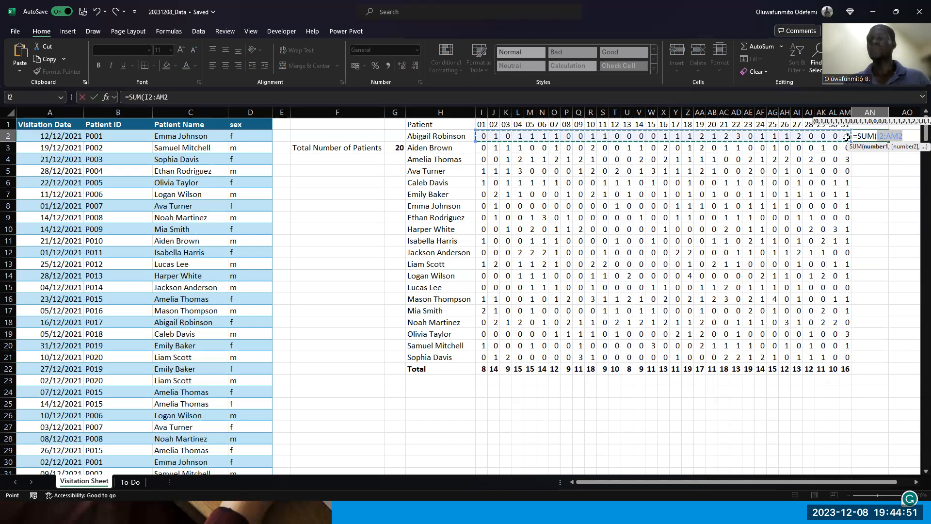
pyautogui.press('Return')
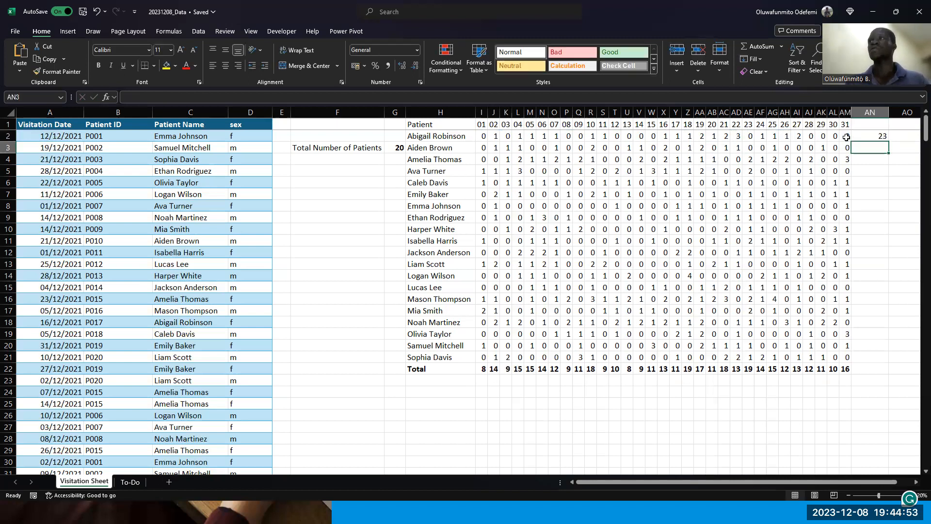
# Step: Make the patient total in AN2 bold and fill it down to AN21 for all patients
pyautogui.press('Up')
pyautogui.hotkey('ctrl', 'b')
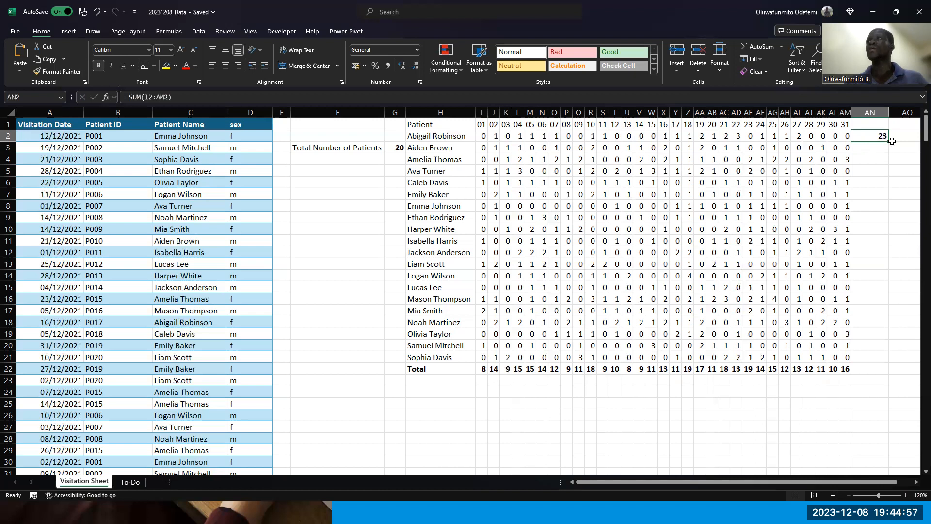
pyautogui.hotkey('ctrl', 'd')
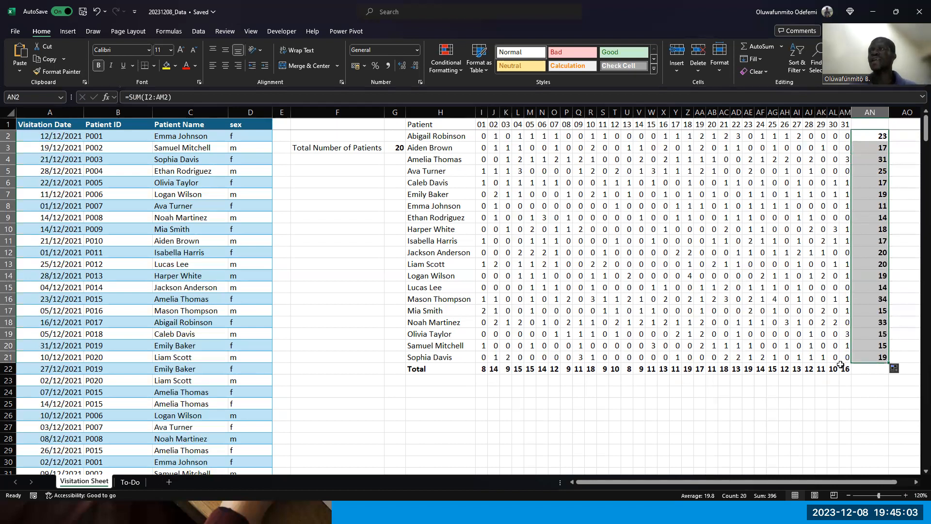
# Step: Check the combined sum of the daily totals in I22:AM22 of the Total row
pyautogui.click(842, 368)
pyautogui.hotkey('ctrl', 'shift', 'Left')
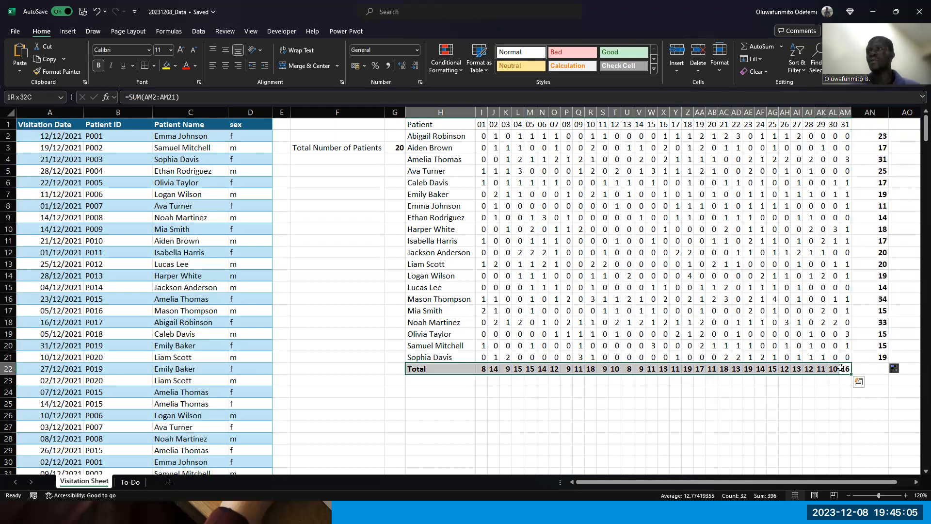
pyautogui.hotkey('shift', 'Right')
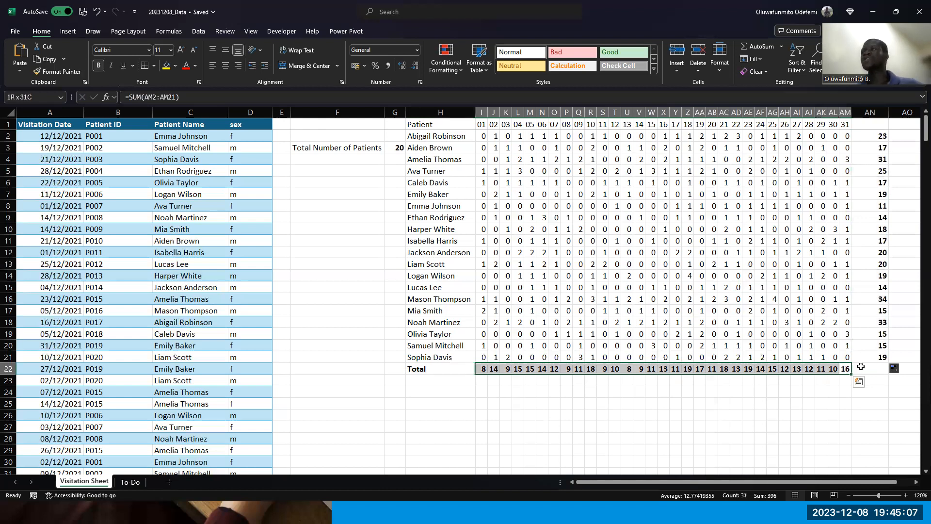
pyautogui.click(870, 368)
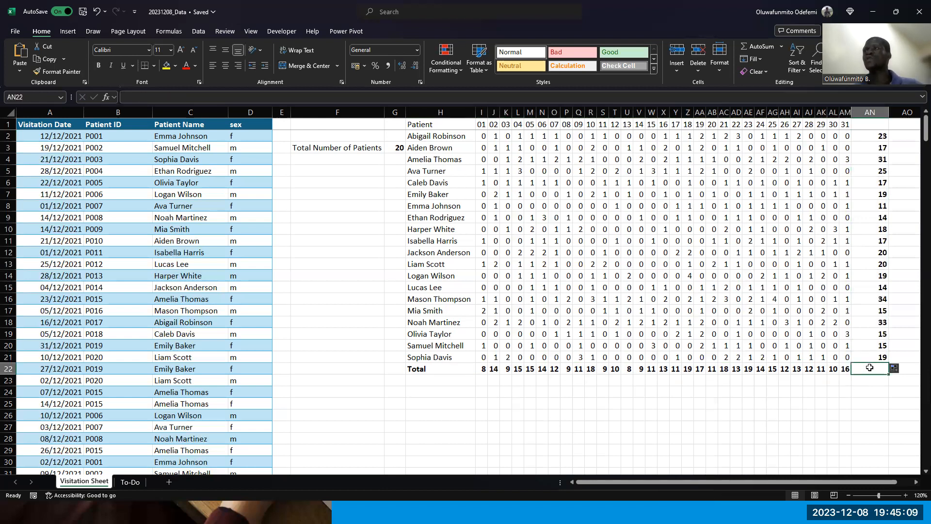
pyautogui.click(842, 368)
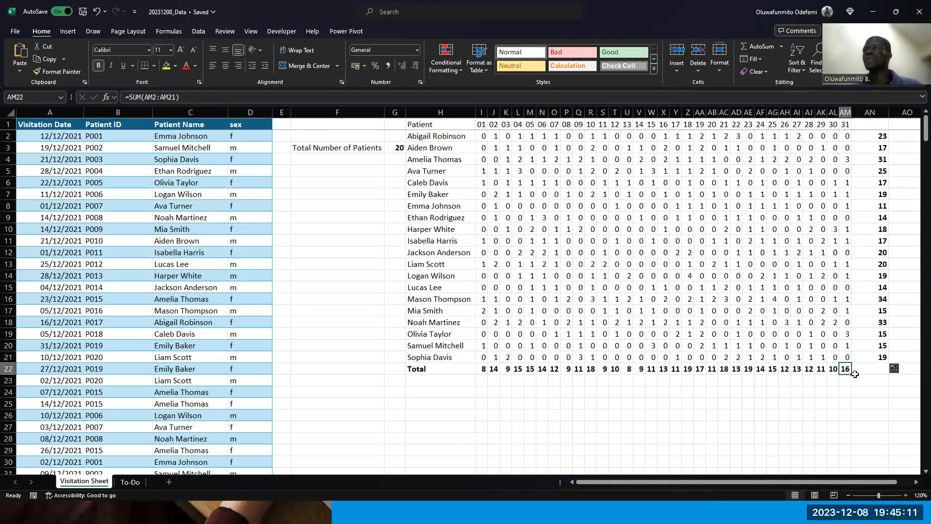
# Step: Extend the Total row's SUM formula from AM22 to AN22 and add a bold "Total" heading in AN1
pyautogui.moveTo(853, 374); pyautogui.dragTo(886, 374)
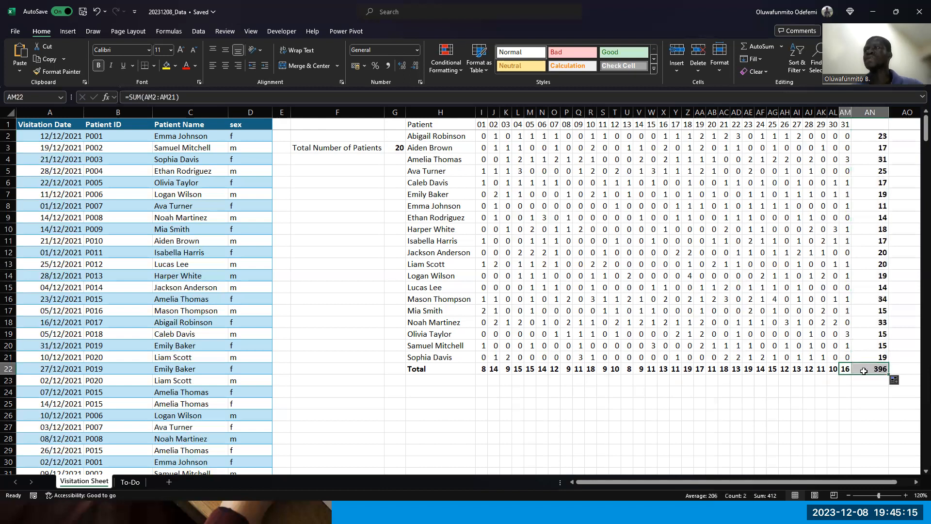
pyautogui.click(864, 371)
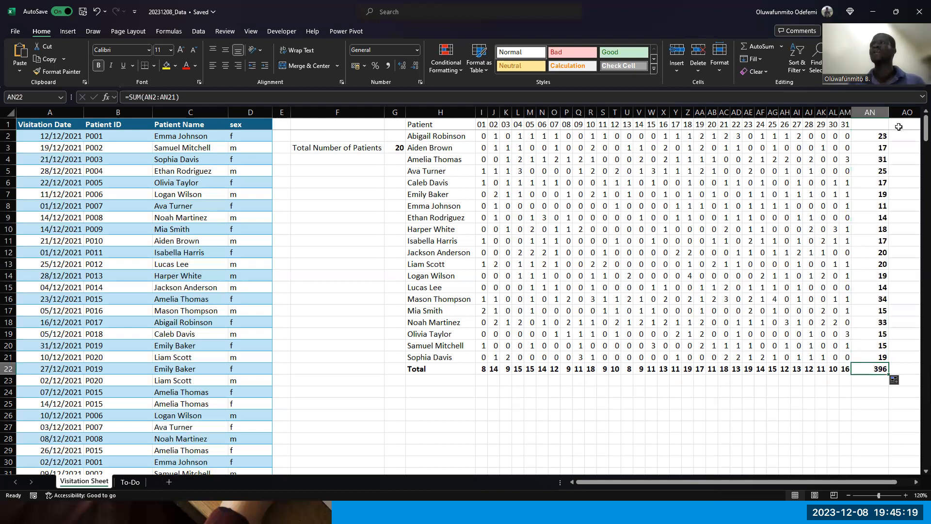
pyautogui.click(862, 124)
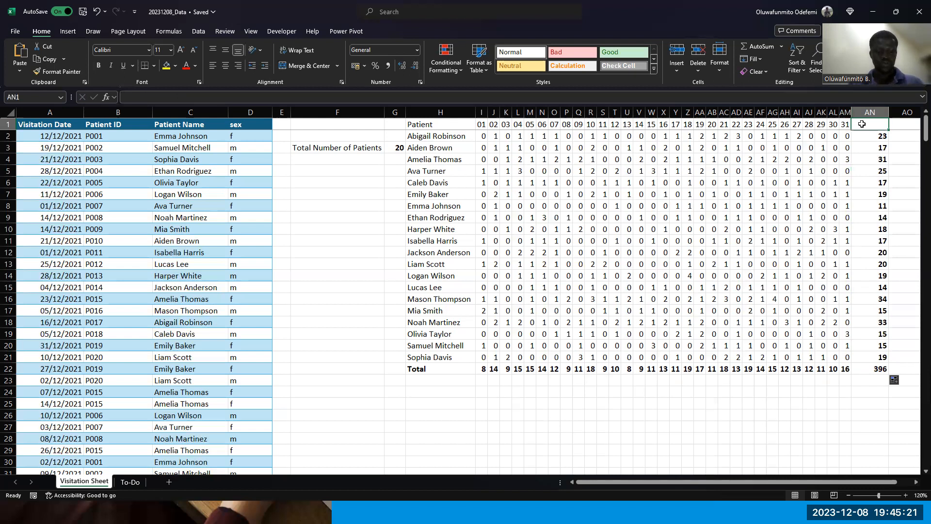
pyautogui.write('Total')
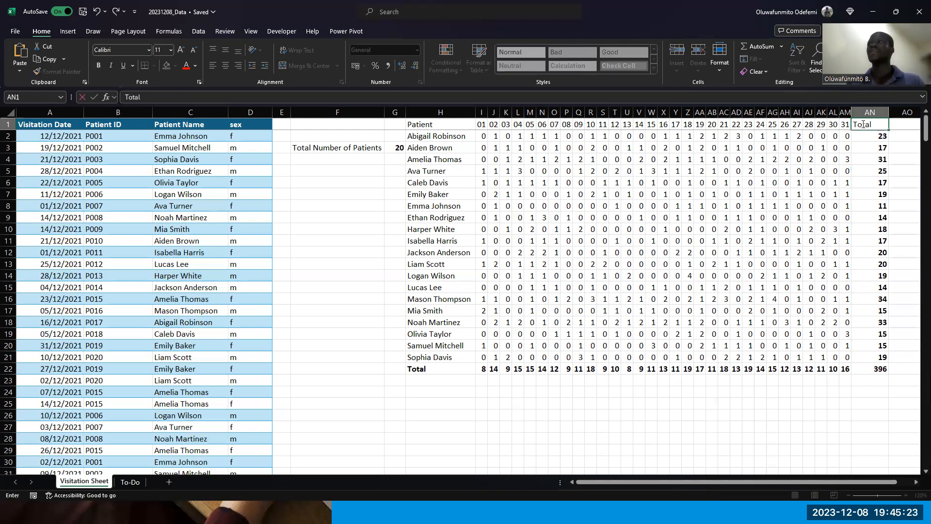
pyautogui.hotkey('ctrl', 'Return')
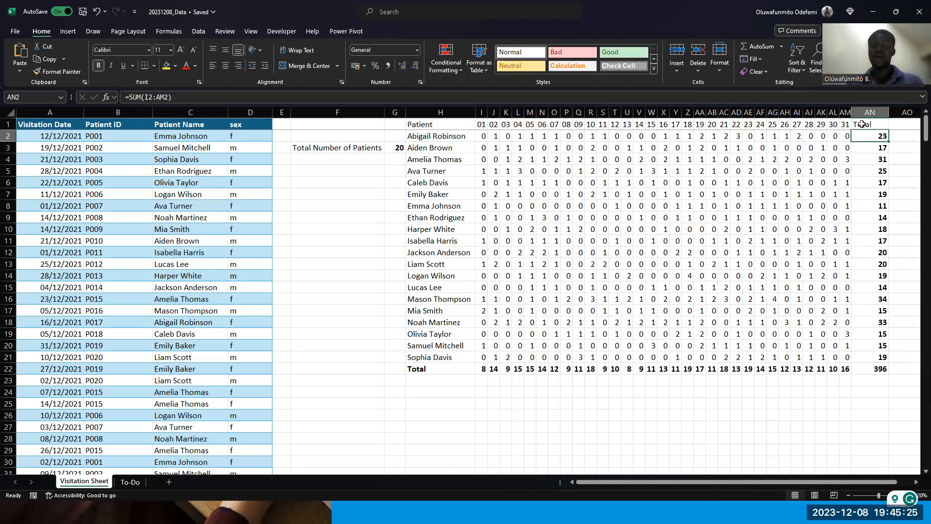
pyautogui.hotkey('ctrl', 'b')
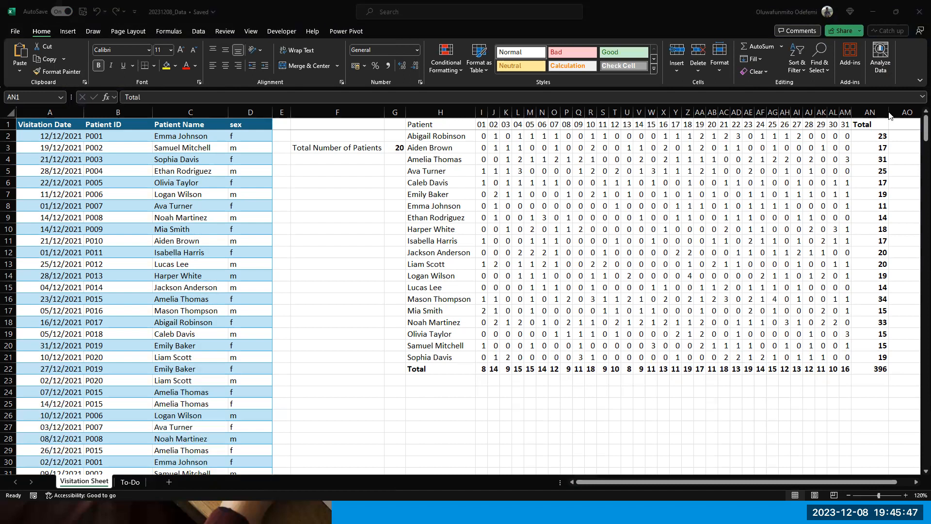
# Step: Narrow column AN so it fits the "Total" heading with a little spare room
pyautogui.click(864, 134)
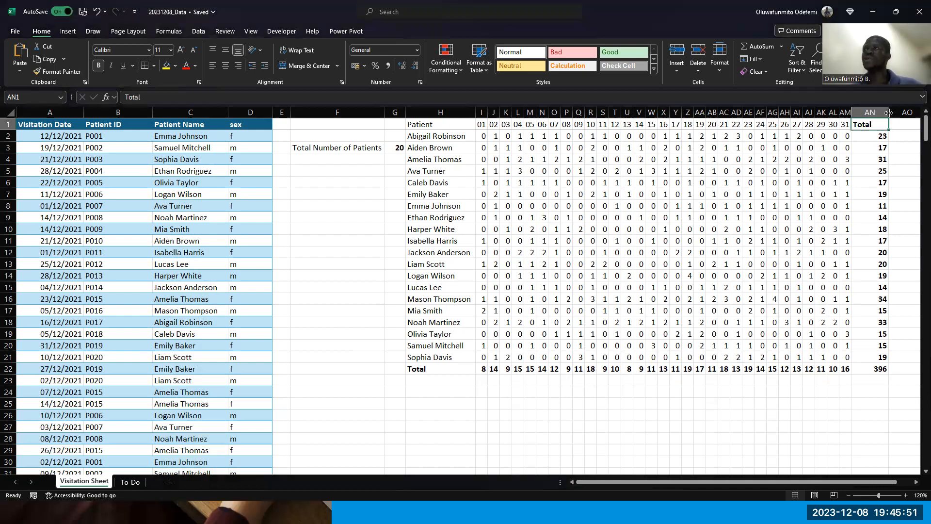
pyautogui.moveTo(889, 113); pyautogui.dragTo(874, 113)
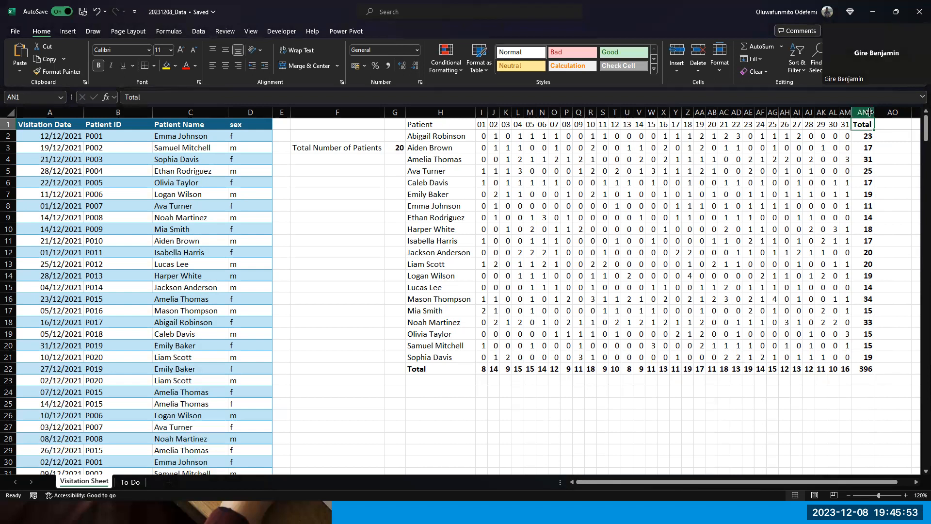
pyautogui.moveTo(873, 112); pyautogui.dragTo(879, 112)
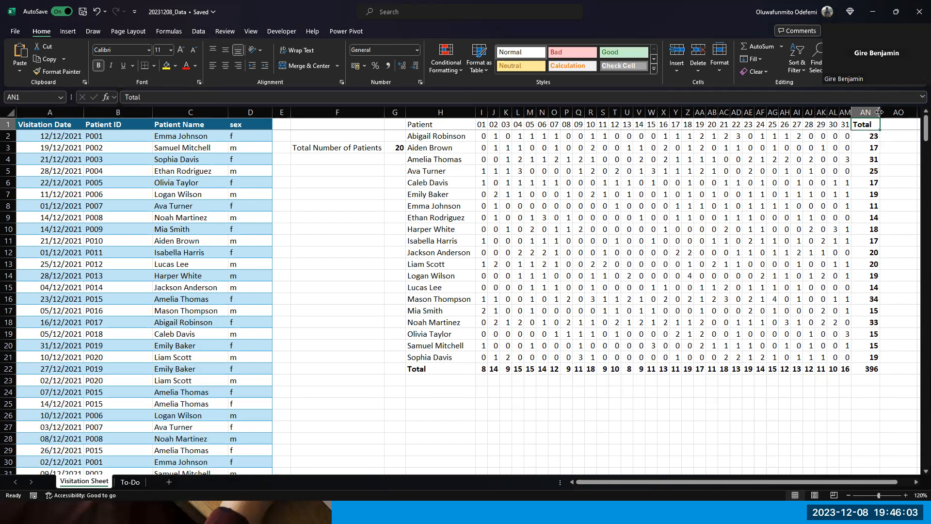
# Step: Make the Patient heading in H1 and the day headings in I1:AM1 bold
pyautogui.press('Left')
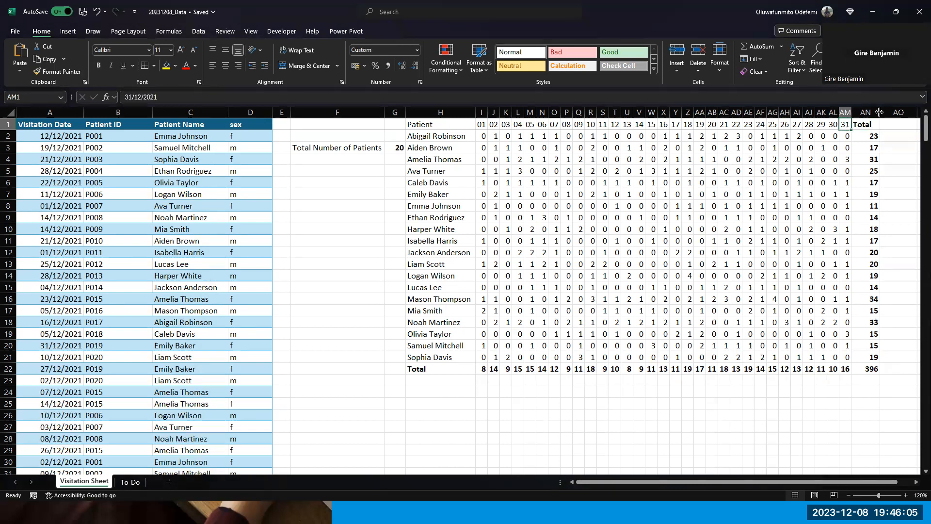
pyautogui.hotkey('ctrl', 'Left')
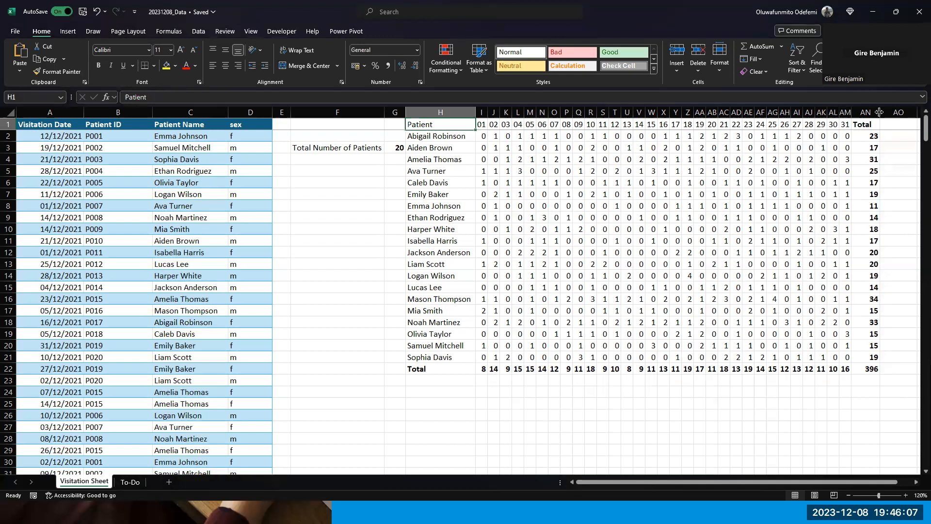
pyautogui.press('Right')
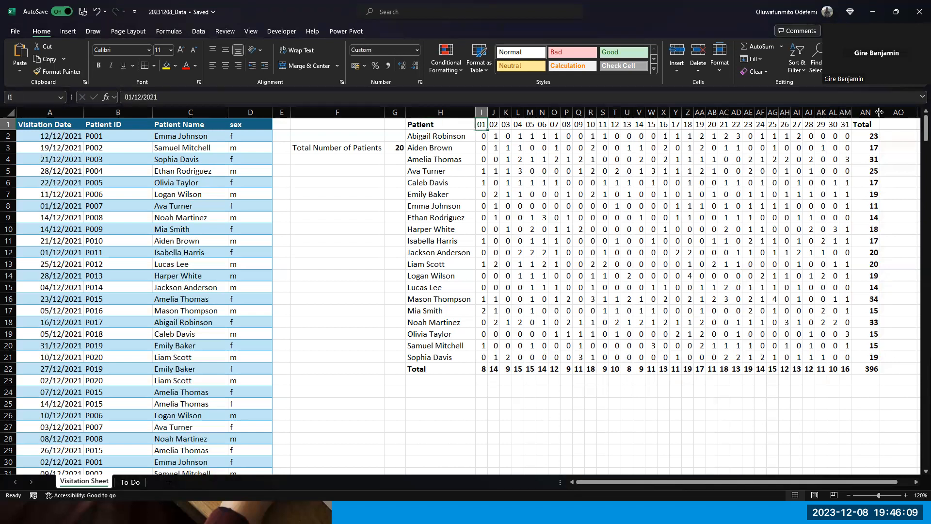
pyautogui.hotkey('ctrl', 'shift', 'Right')
pyautogui.hotkey('ctrl', 'b')
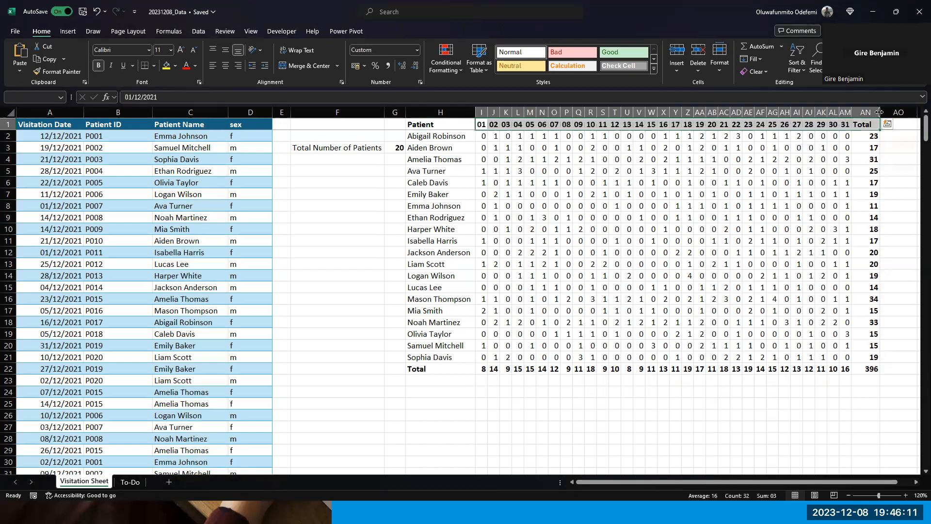
pyautogui.press('Left')
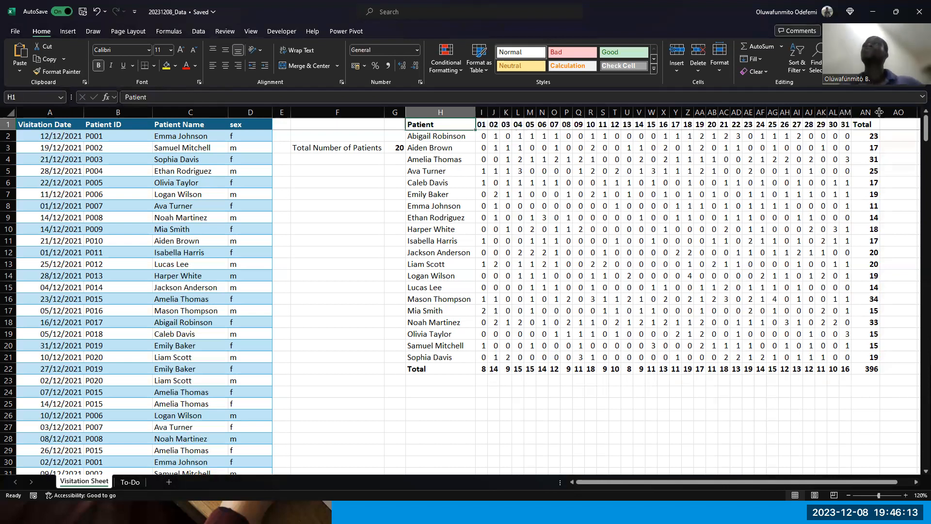
# Step: Narrow columns A to D closer to their contents and inspect the $C:$C criteria range in the COUNTIFS formula in I2
pyautogui.press('Down')
pyautogui.press('Right')
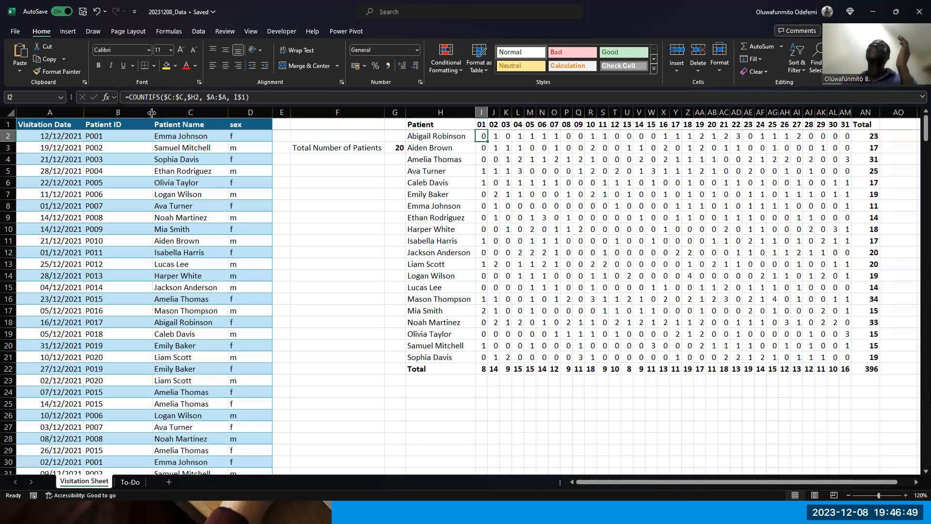
pyautogui.moveTo(154, 109); pyautogui.dragTo(124, 109)
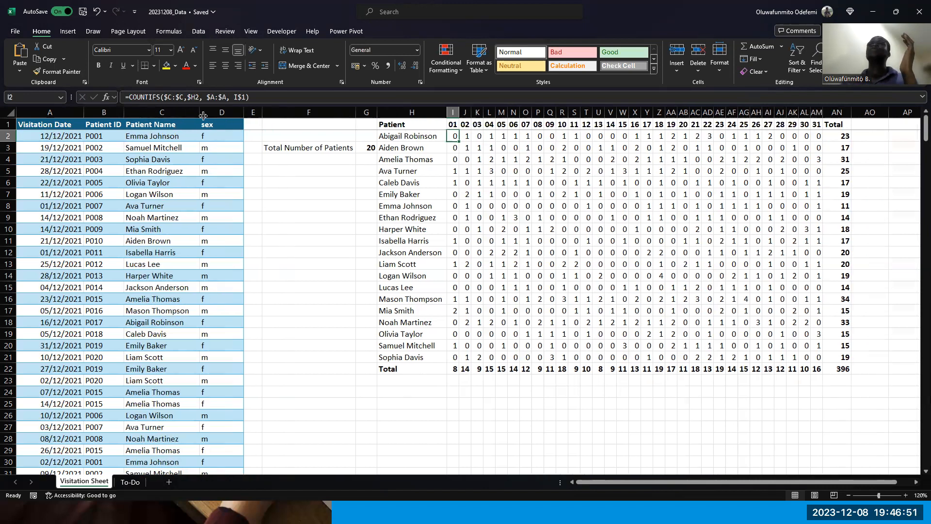
pyautogui.moveTo(198, 114)
pyautogui.mouseDown()
pyautogui.moveTo(236, 109)
pyautogui.moveTo(209, 109)
pyautogui.mouseUp()
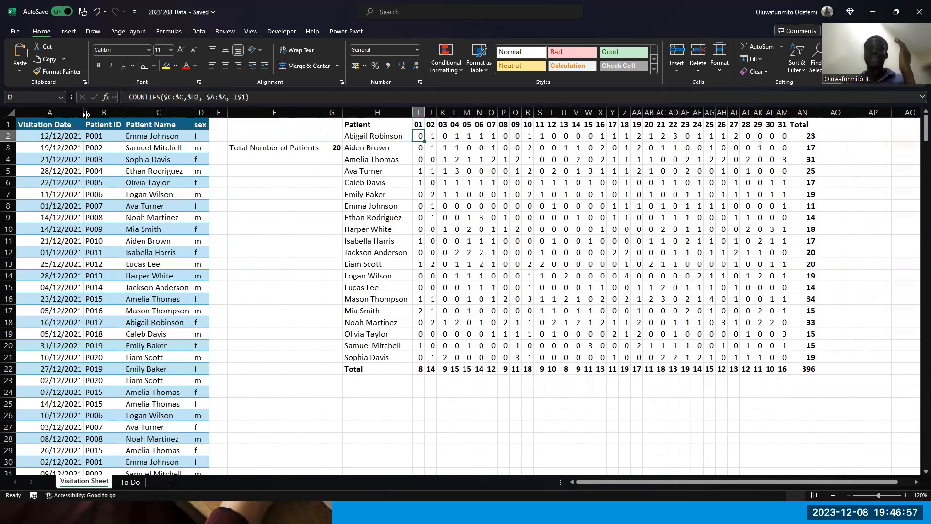
pyautogui.moveTo(87, 113); pyautogui.dragTo(77, 113)
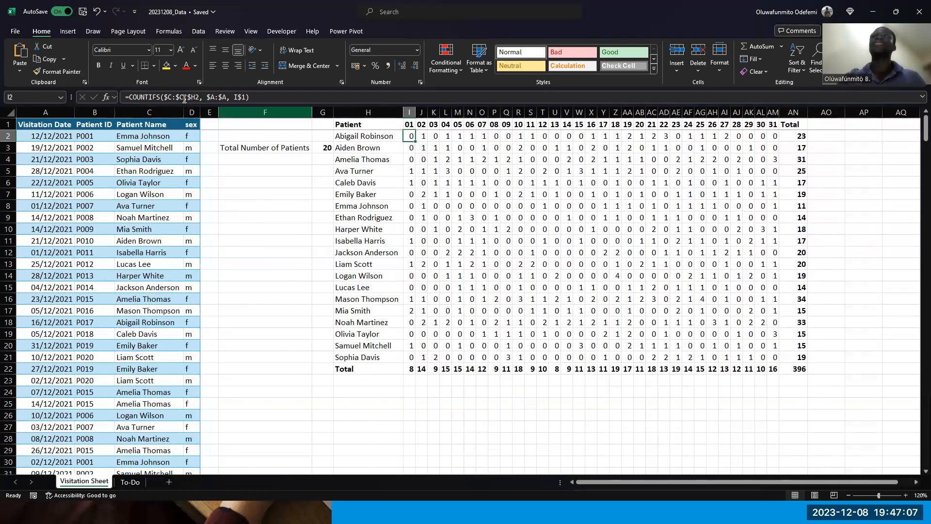
pyautogui.moveTo(184, 99); pyautogui.dragTo(165, 95)
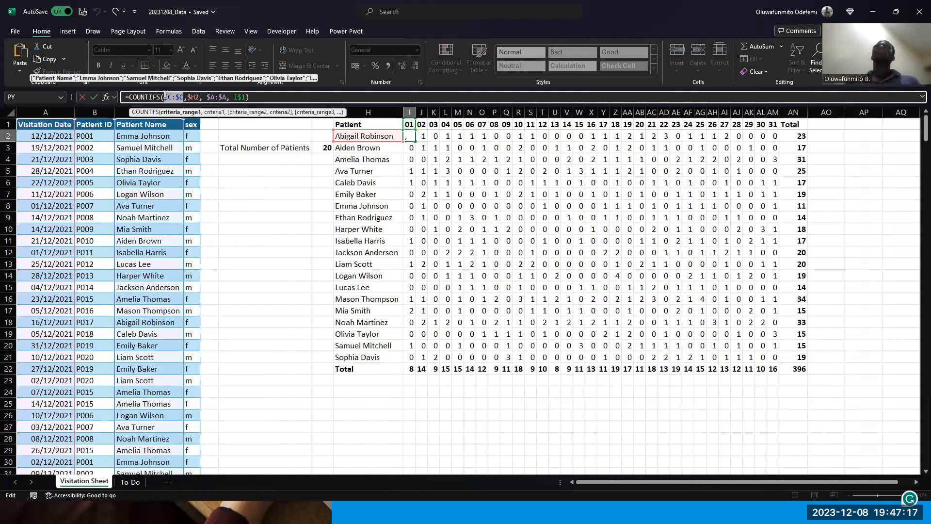
pyautogui.press('Escape')
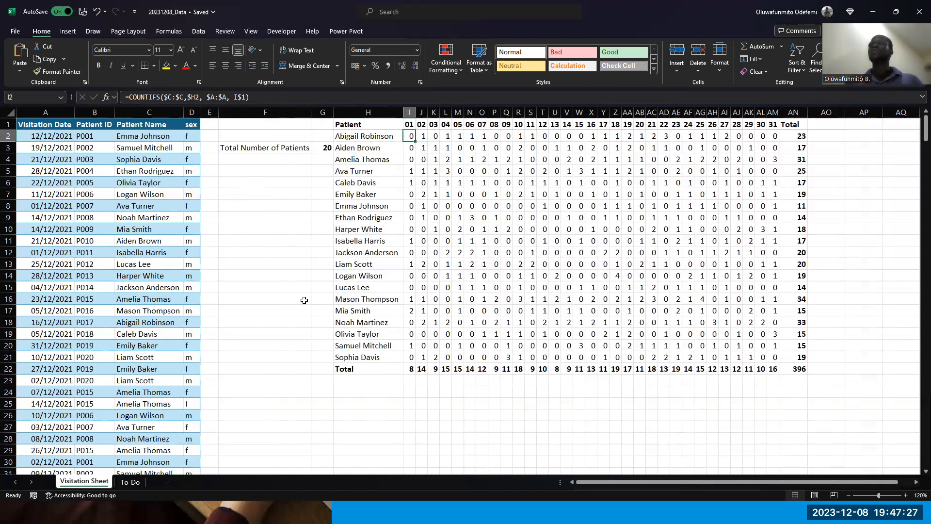
# Step: Enter the relative-reference formula =A2+A3 in the empty cell I25 below the visit grid
pyautogui.scroll(-2, 305, 301)
pyautogui.click(414, 326)
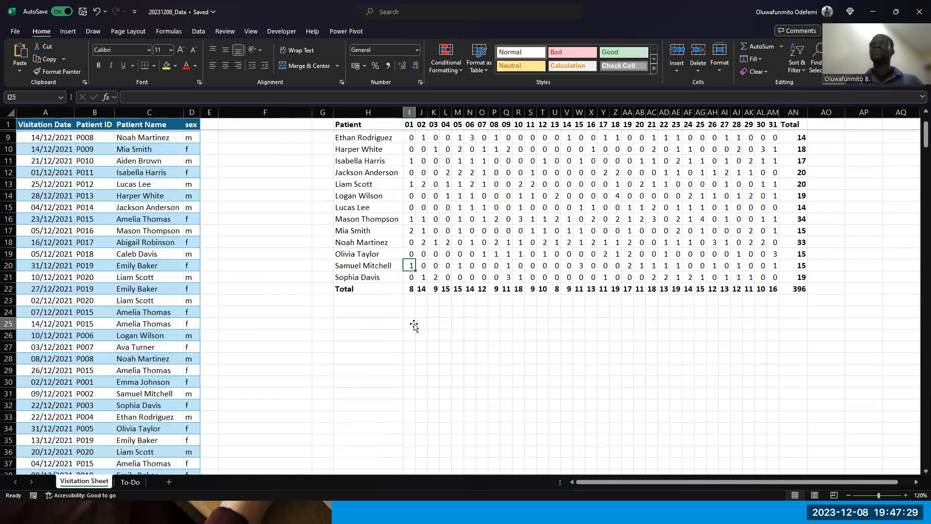
pyautogui.write('=A')
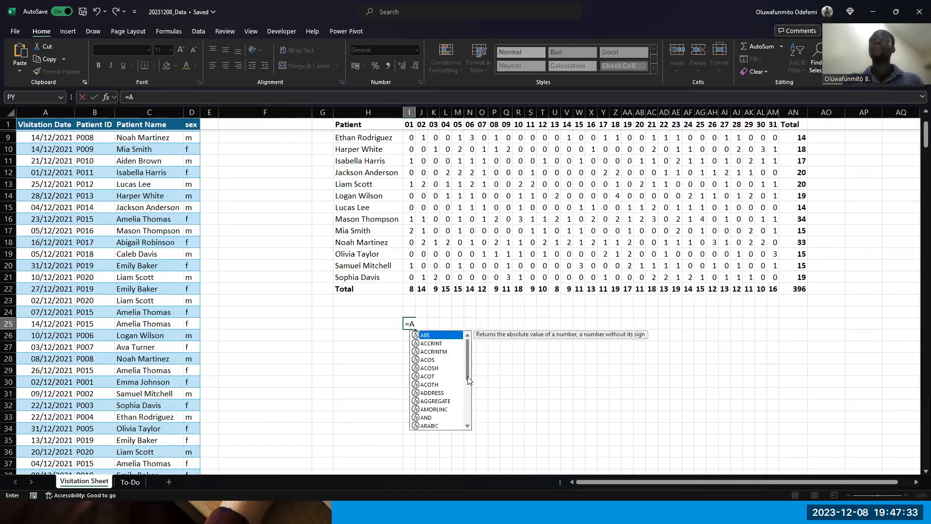
pyautogui.press('BackSpace')
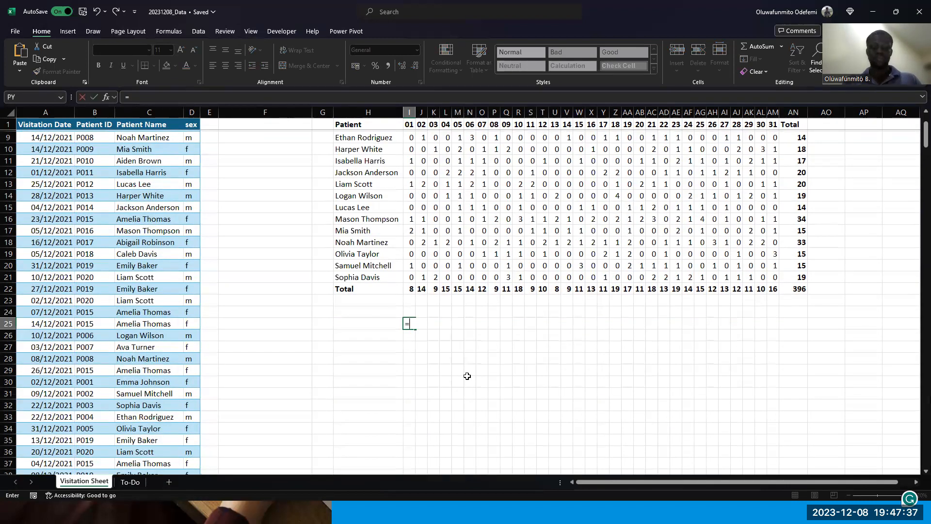
pyautogui.write('A1')
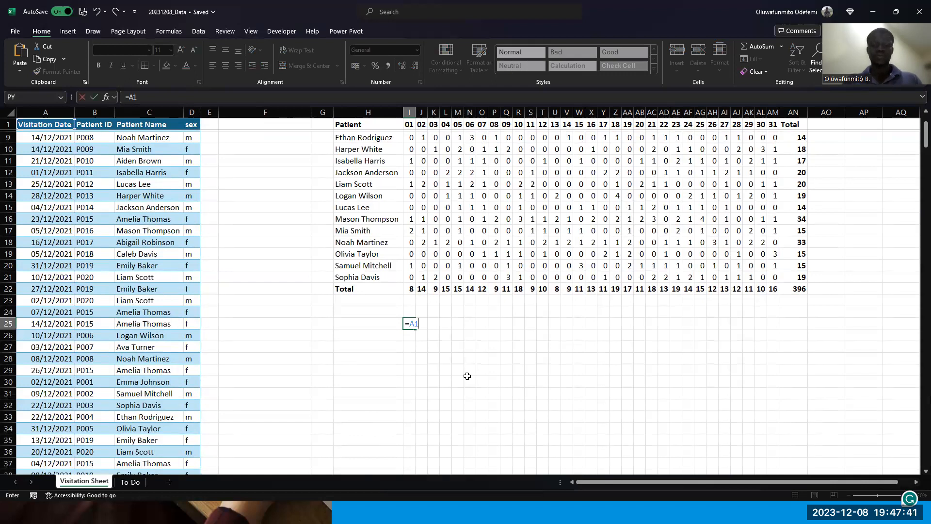
pyautogui.press('BackSpace')
pyautogui.write('2')
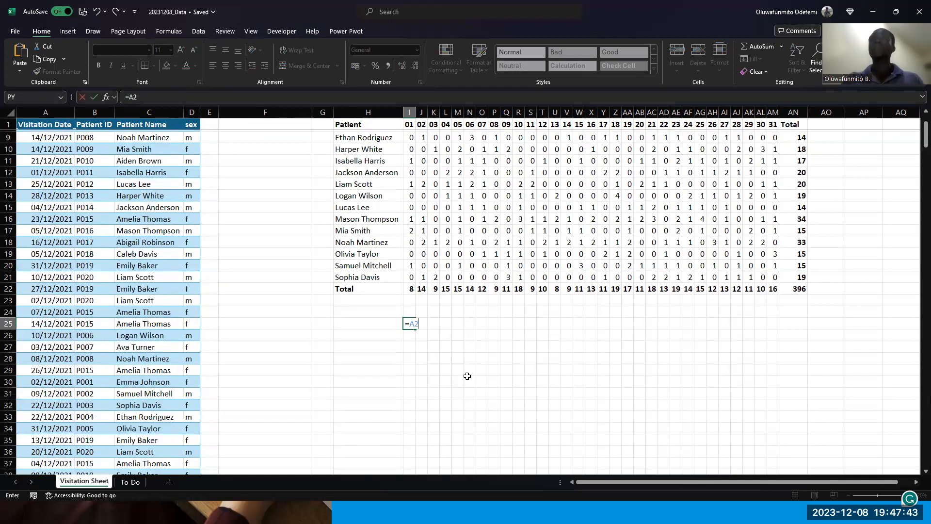
pyautogui.write('+')
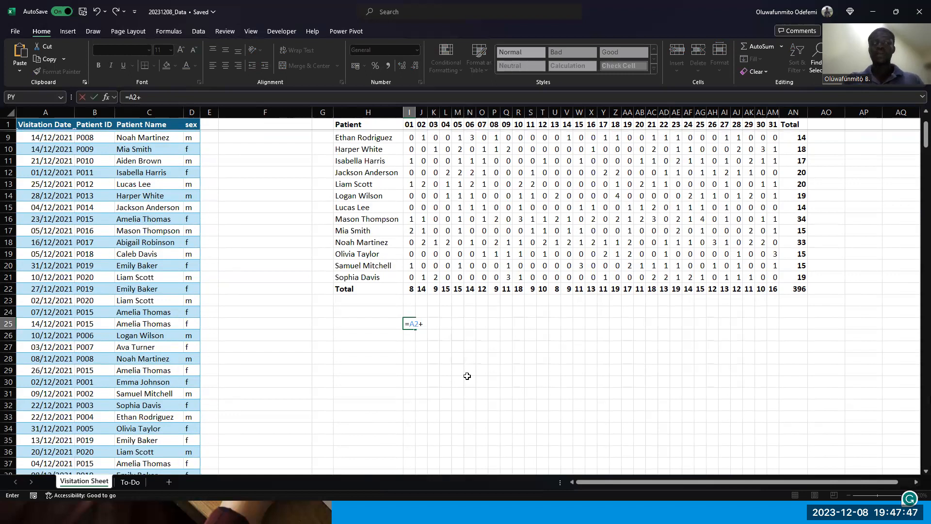
pyautogui.write('A3')
pyautogui.hotkey('ctrl', 'Return')
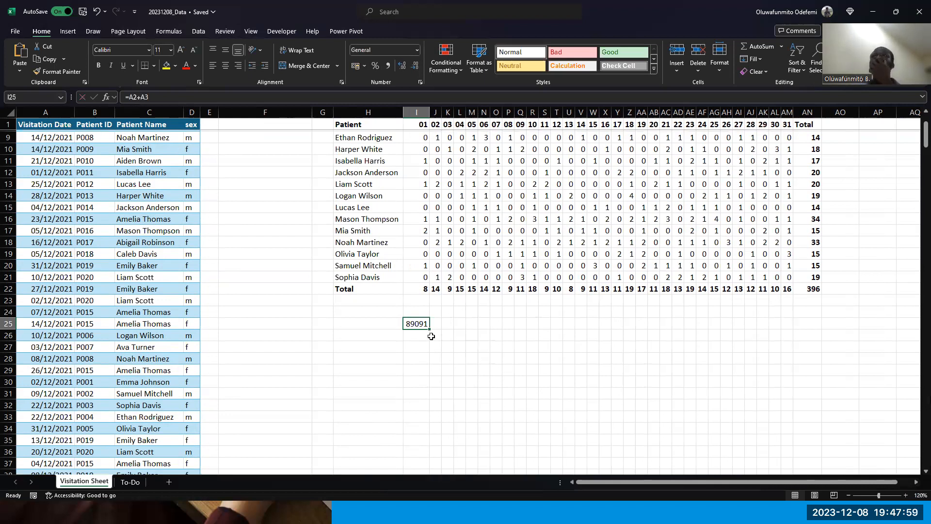
pyautogui.click(287, 97)
pyautogui.hotkey('ctrl', 'Return')
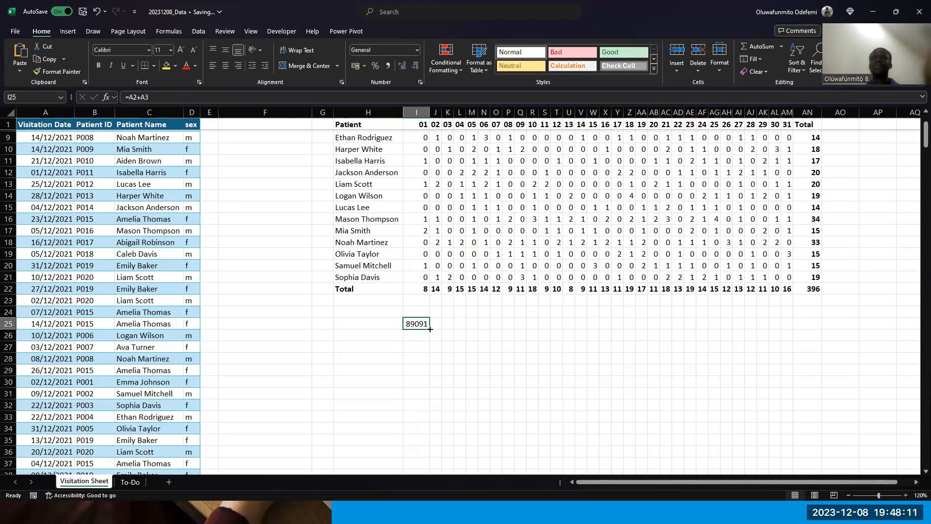
# Step: Fill the I25 formula down to I29 and compare the cell references in I25 and I26
pyautogui.moveTo(430, 329); pyautogui.dragTo(420, 370)
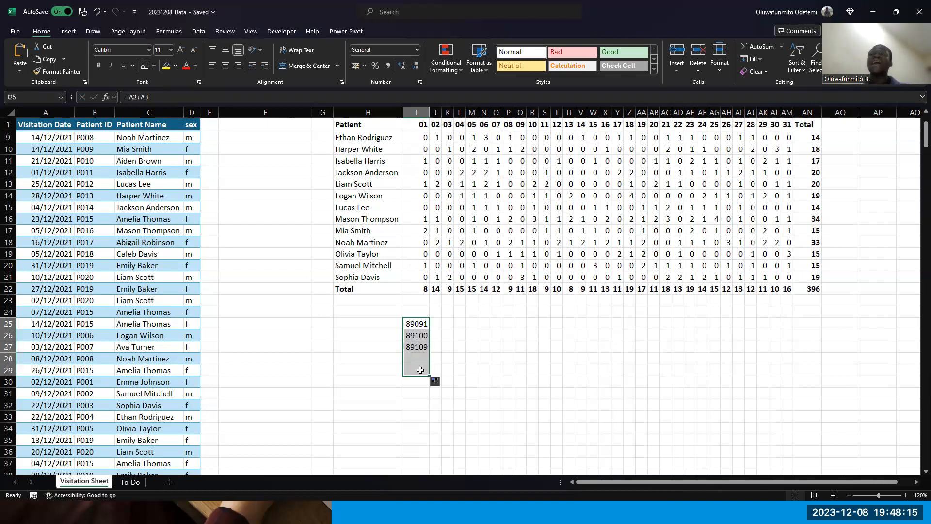
pyautogui.click(421, 335)
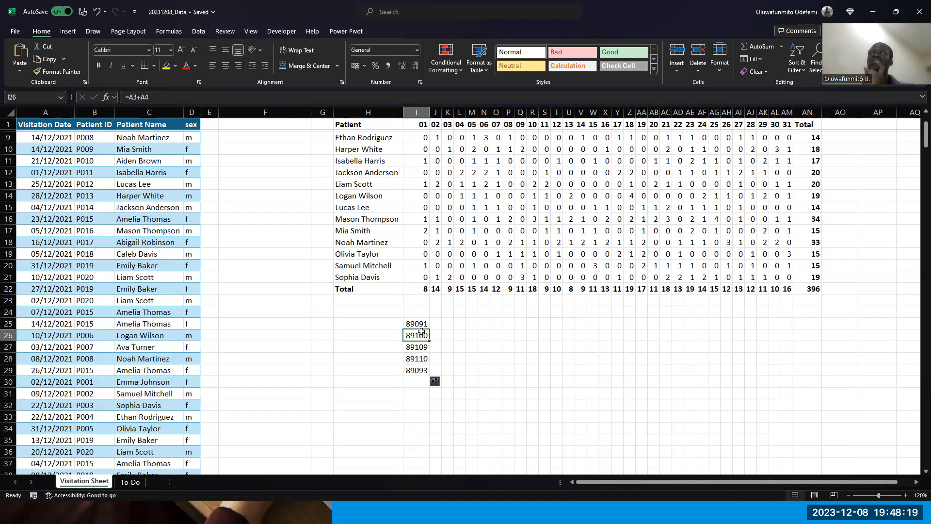
pyautogui.press('Up')
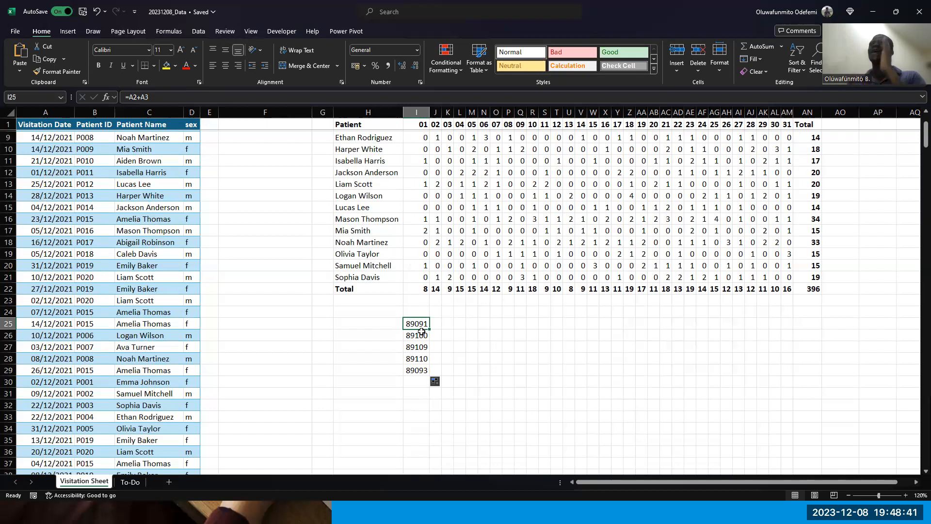
pyautogui.click(421, 332)
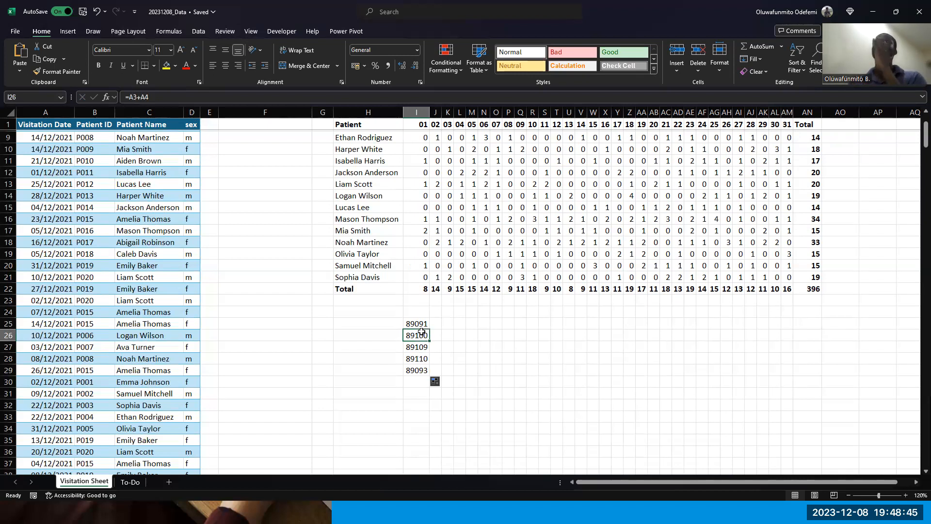
pyautogui.click(421, 331)
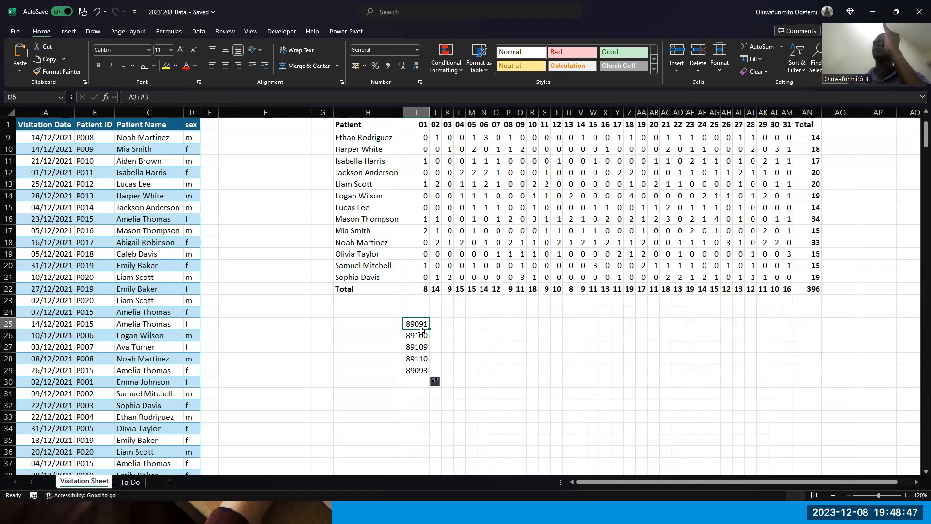
pyautogui.click(422, 333)
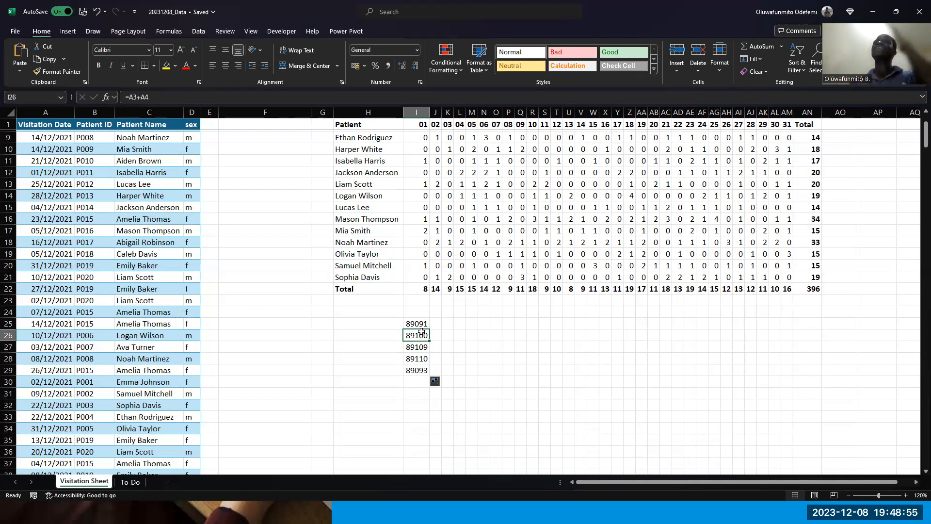
pyautogui.press('Up')
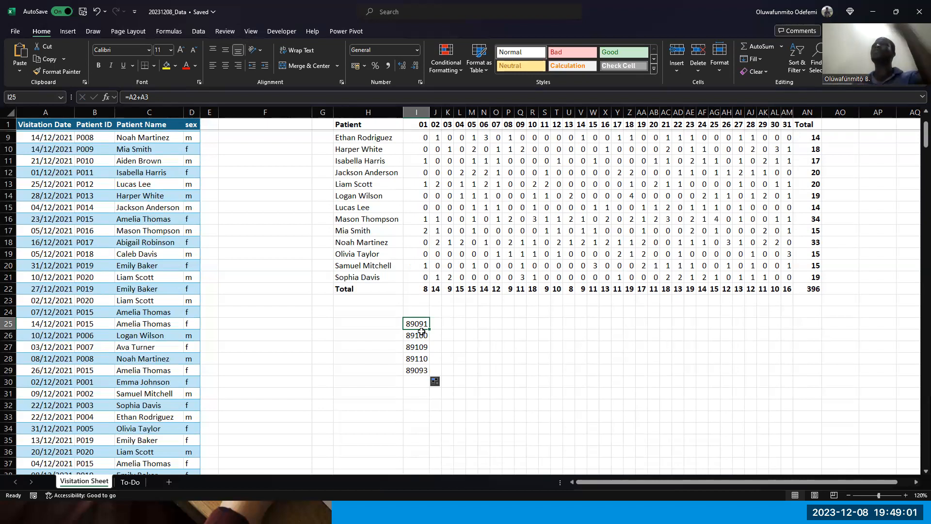
# Step: Examine how the cell references change from row to row in the filled formulas in I25:I29
pyautogui.press('Down')
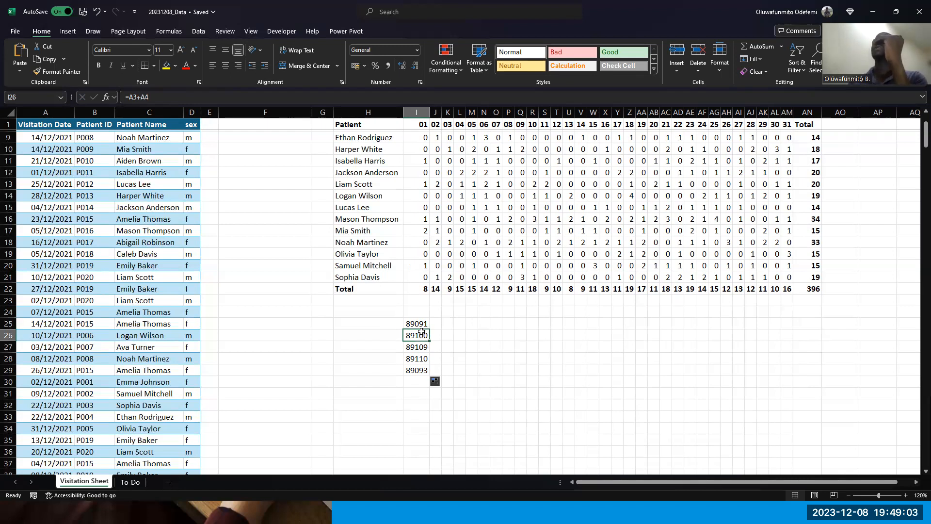
pyautogui.press('Up')
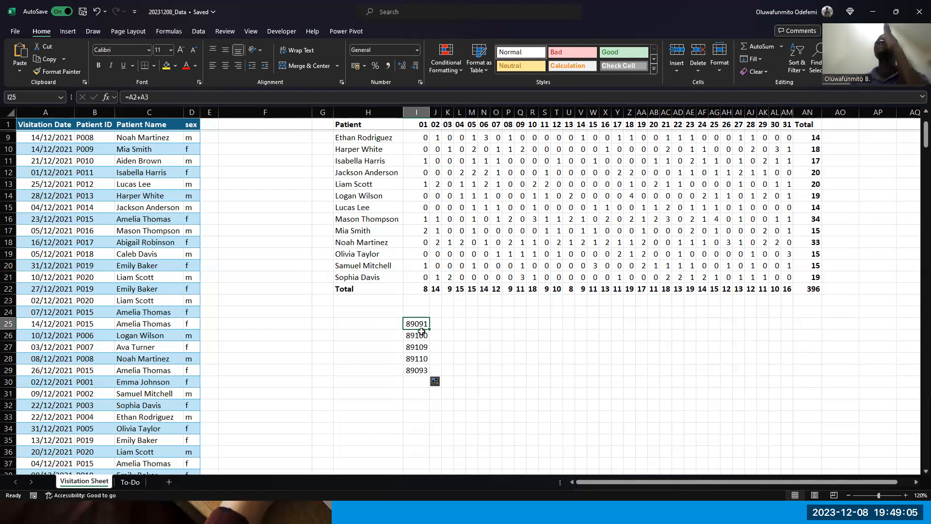
pyautogui.press('Down')
pyautogui.press('Down')
pyautogui.press('Down')
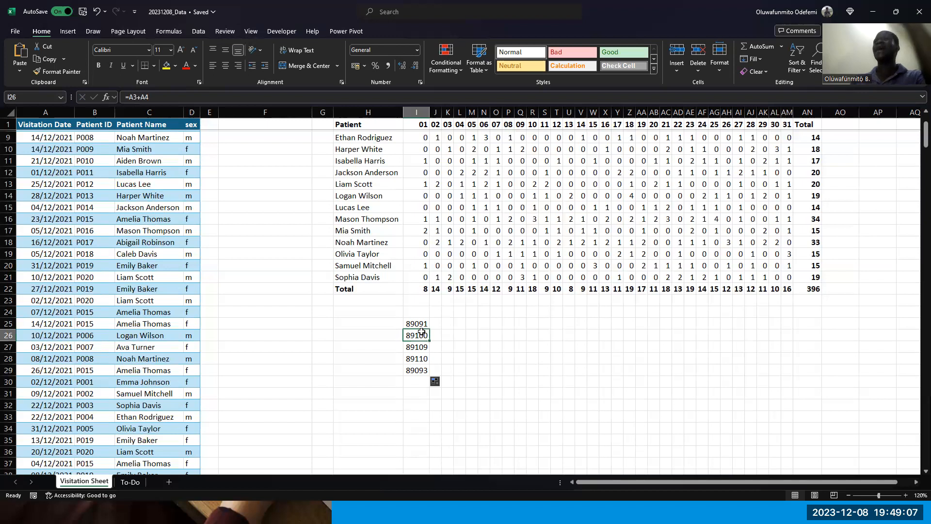
pyautogui.press('Down')
pyautogui.press('Down')
pyautogui.press('Down')
pyautogui.press('Up')
pyautogui.press('Up')
pyautogui.press('Up')
pyautogui.press('Up')
pyautogui.press('Up')
pyautogui.press('Up')
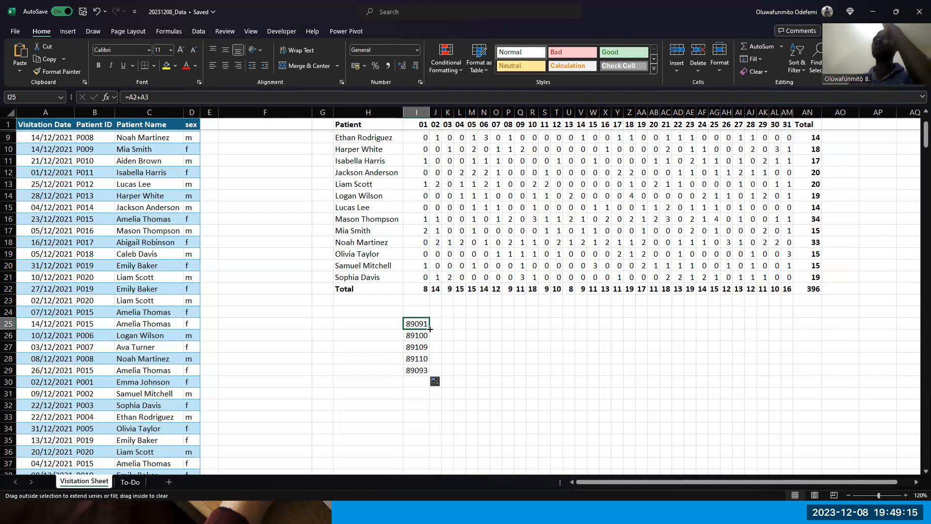
# Step: Fill the I25 formula across to M25 with columns J to L autofitted, and compare the references in I25 and J25
pyautogui.moveTo(430, 330); pyautogui.dragTo(480, 344)
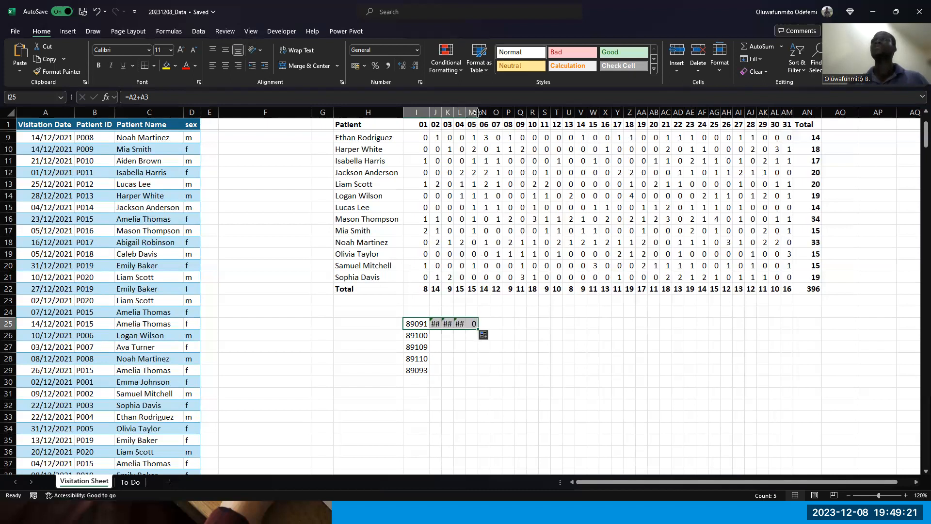
pyautogui.moveTo(478, 112); pyautogui.dragTo(479, 113)
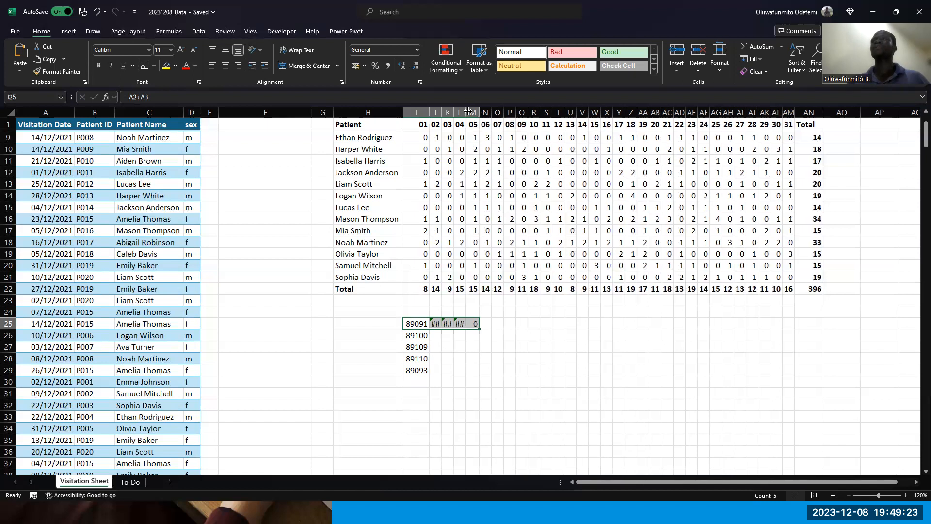
pyautogui.doubleClick(439, 113)
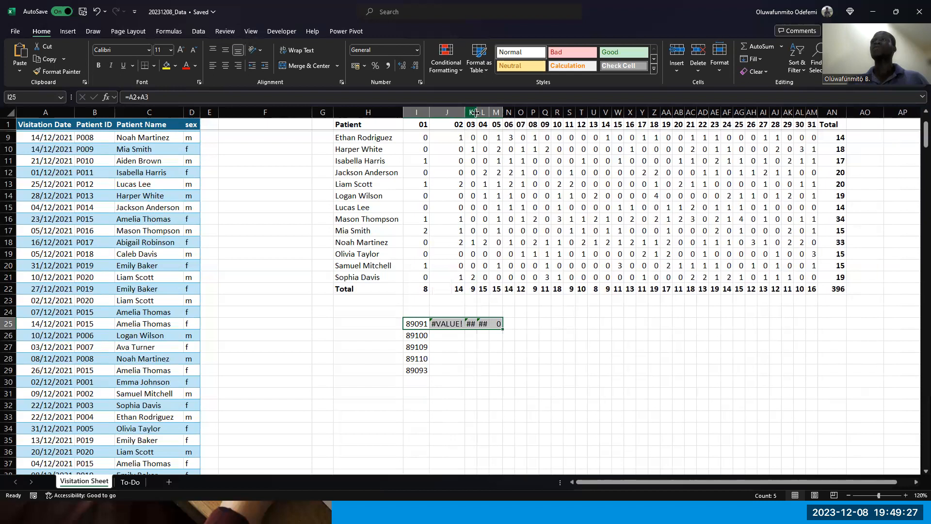
pyautogui.doubleClick(477, 112)
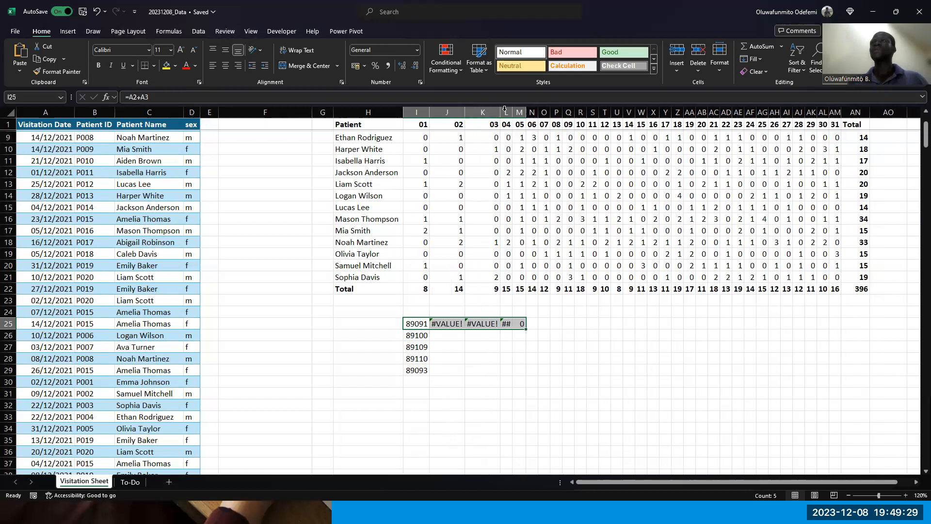
pyautogui.doubleClick(512, 112)
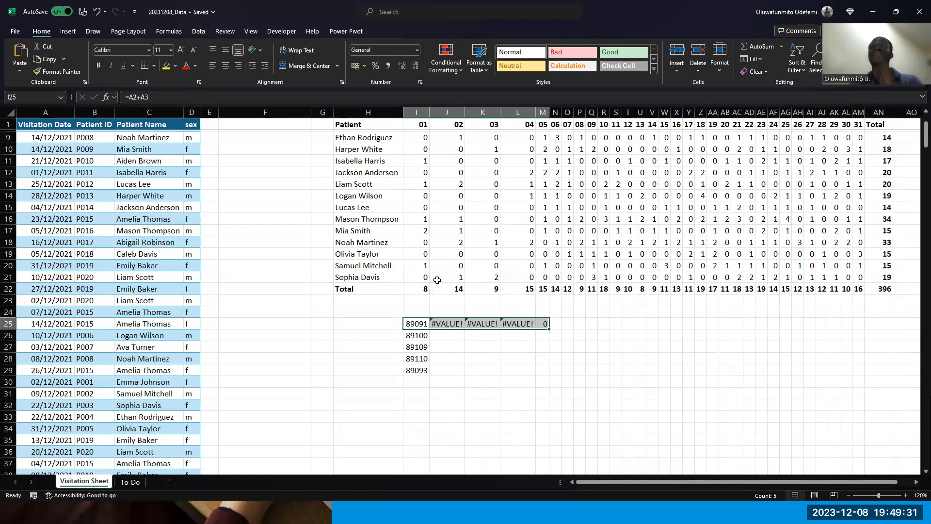
pyautogui.click(443, 324)
pyautogui.press('Left')
pyautogui.press('Right')
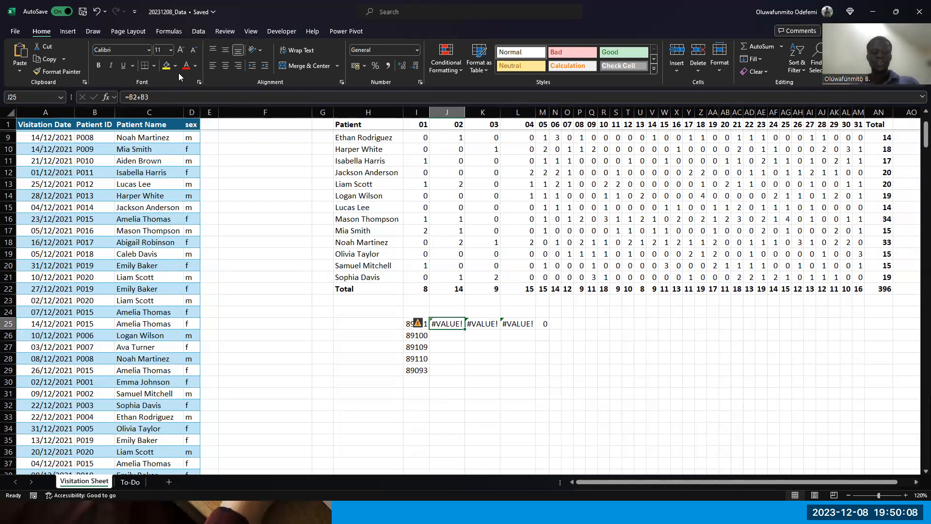
# Step: Undo the fill across row 25 and the width changes to the day columns
pyautogui.hotkey('ctrl', 'z')
pyautogui.hotkey('ctrl', 'z')
pyautogui.hotkey('ctrl', 'z')
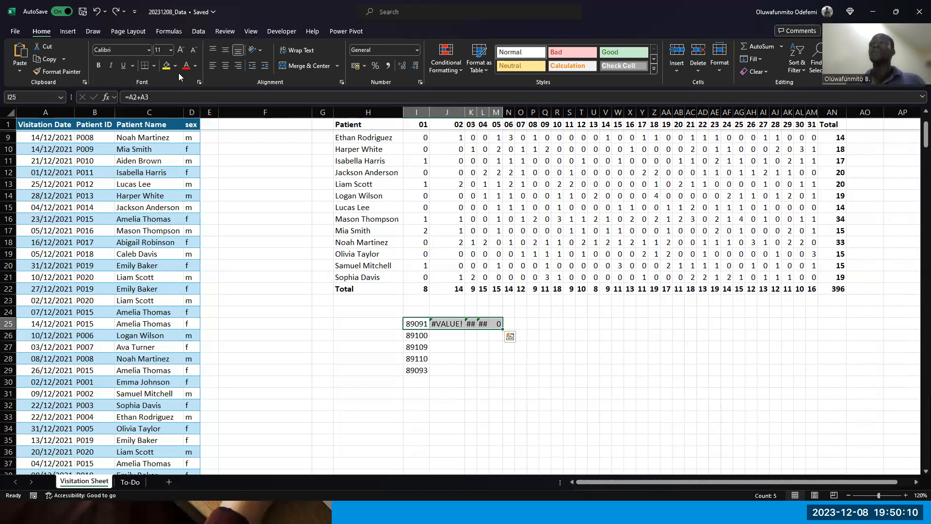
pyautogui.hotkey('ctrl', 'z')
pyautogui.hotkey('ctrl', 'z')
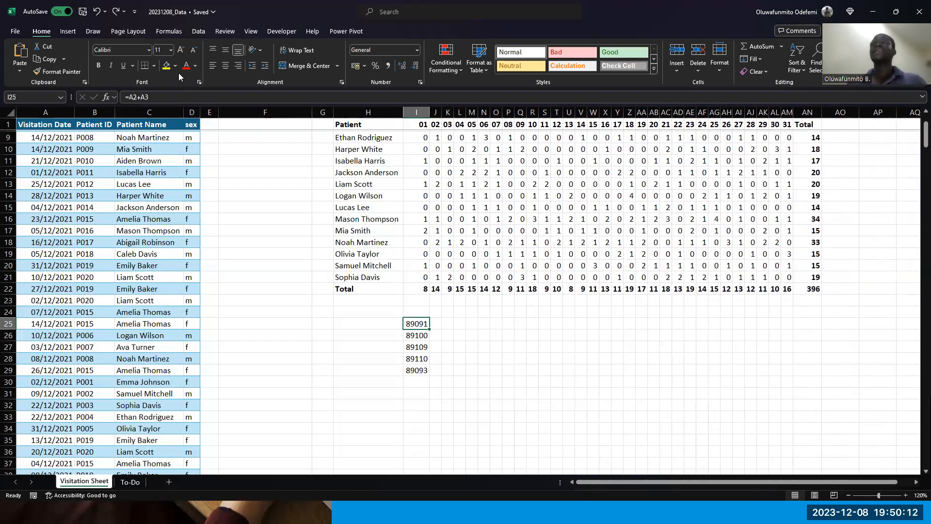
pyautogui.press('Right')
pyautogui.press('Right')
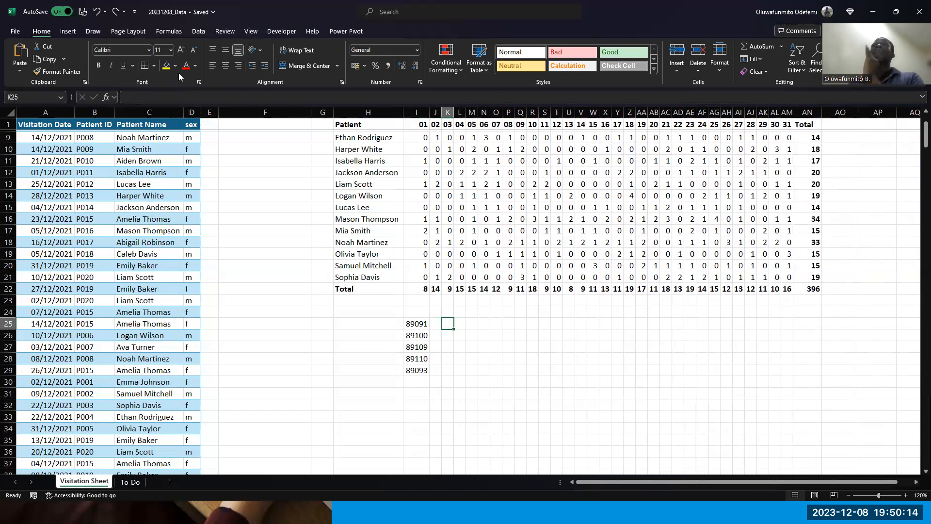
pyautogui.press('Left')
pyautogui.press('Left')
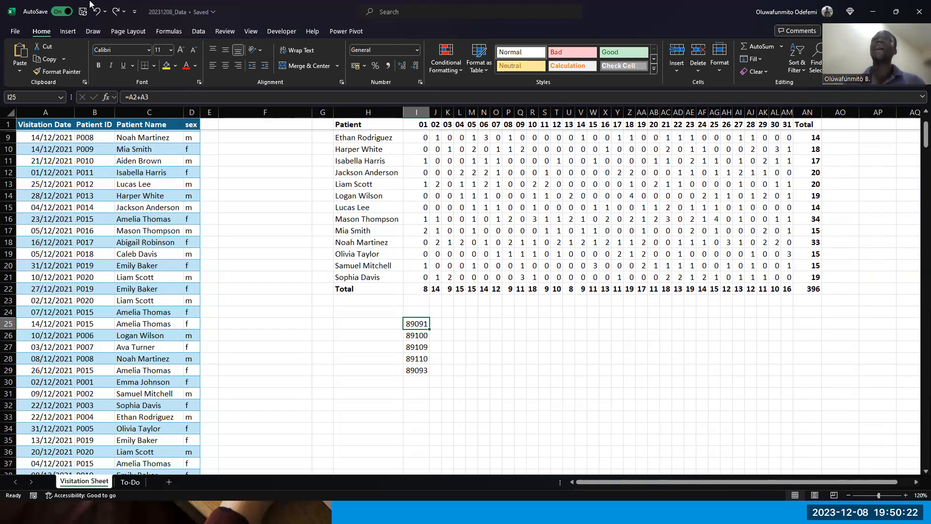
# Step: Lock the column in both references of the I25 formula so it reads =$A2+$A3
pyautogui.click(131, 98)
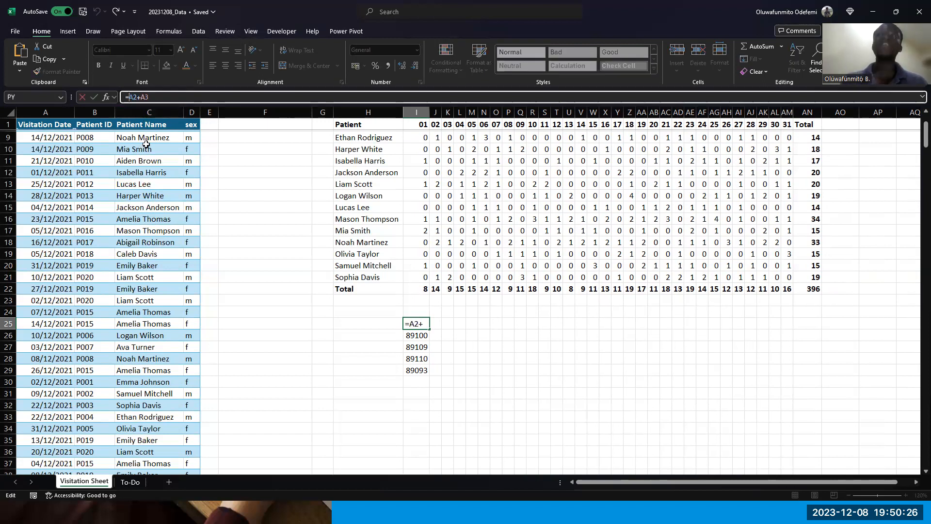
pyautogui.write('$')
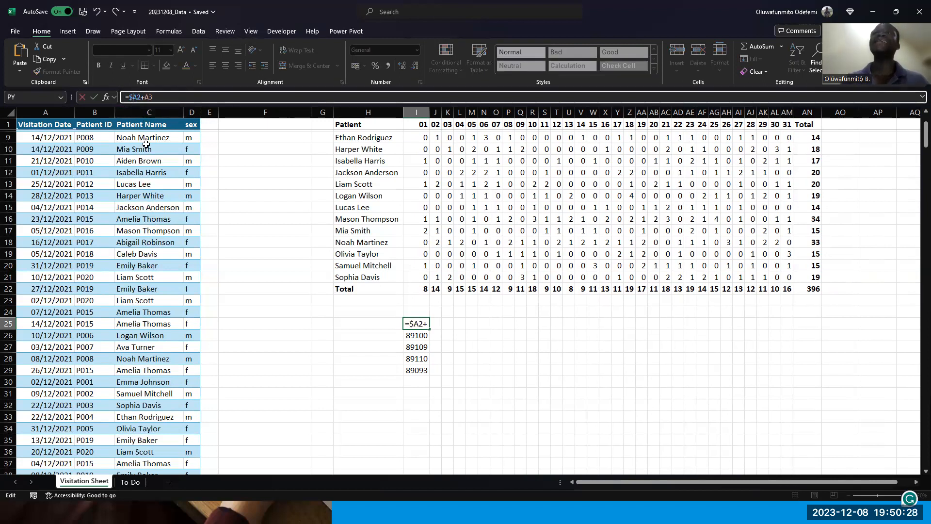
pyautogui.press('Right')
pyautogui.press('Right')
pyautogui.press('Right')
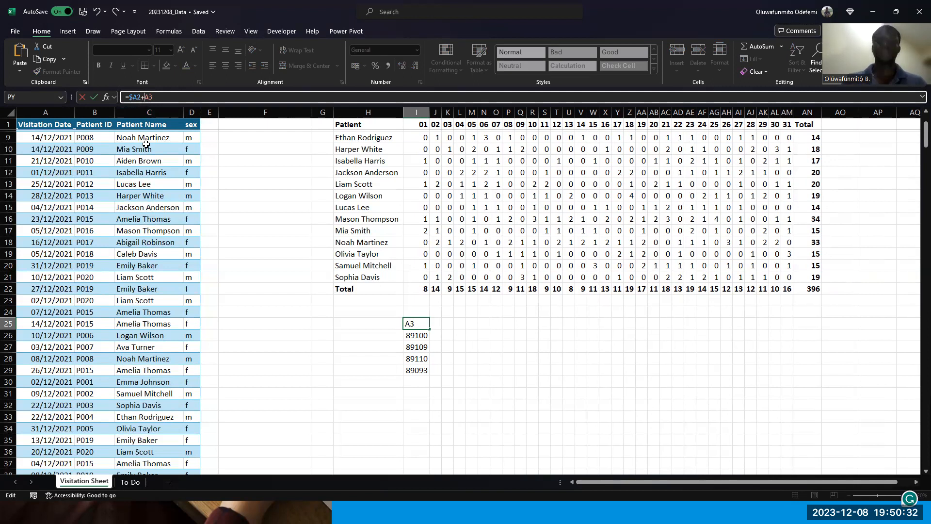
pyautogui.write('$')
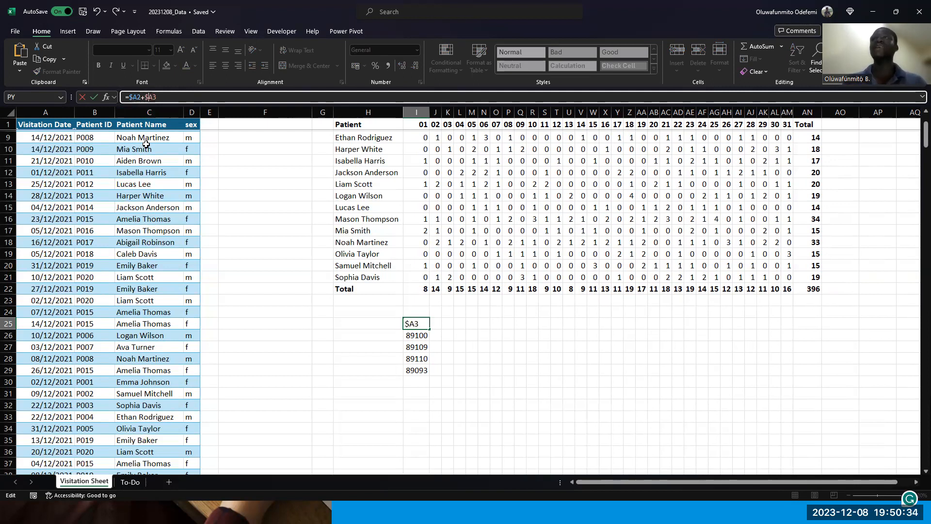
pyautogui.press('Return')
pyautogui.press('Up')
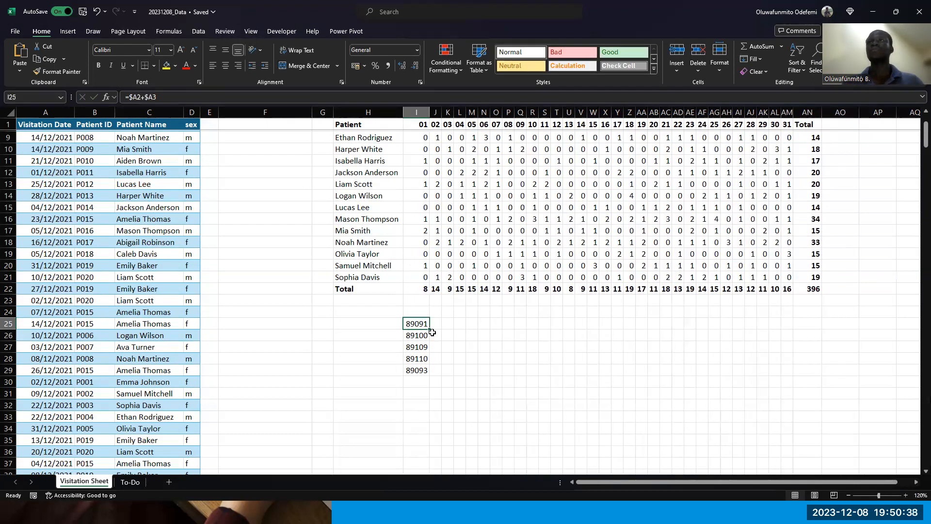
# Step: Fill the column-locked formula from I25 across to N25 and autofit columns J to O
pyautogui.moveTo(429, 332); pyautogui.dragTo(485, 332)
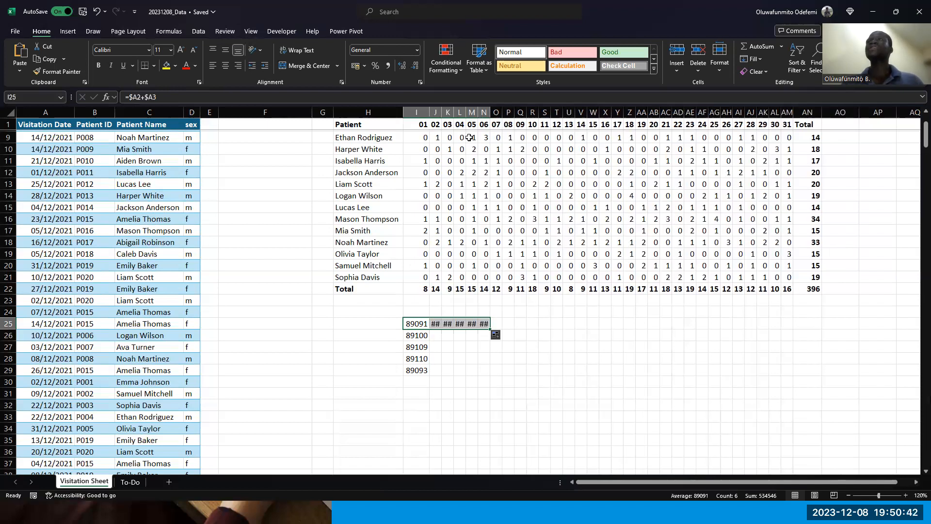
pyautogui.moveTo(437, 111); pyautogui.dragTo(494, 113)
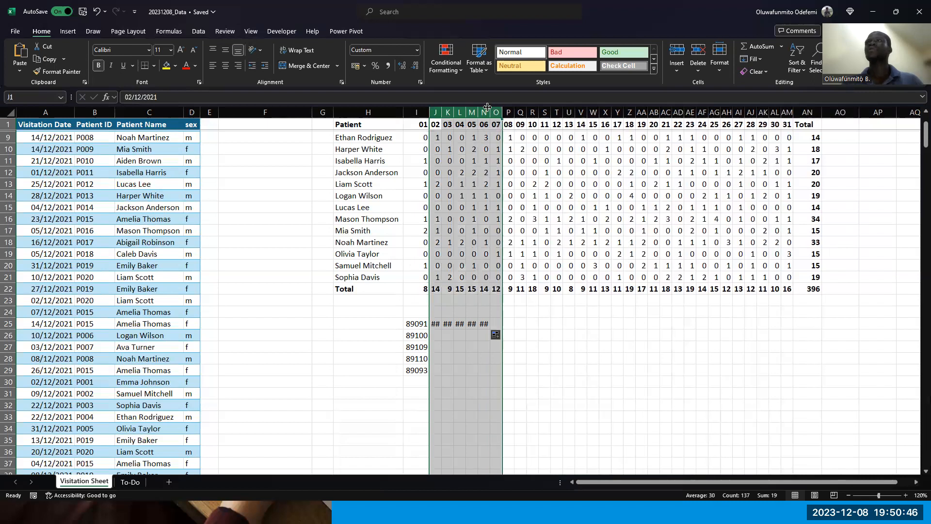
pyautogui.doubleClick(490, 112)
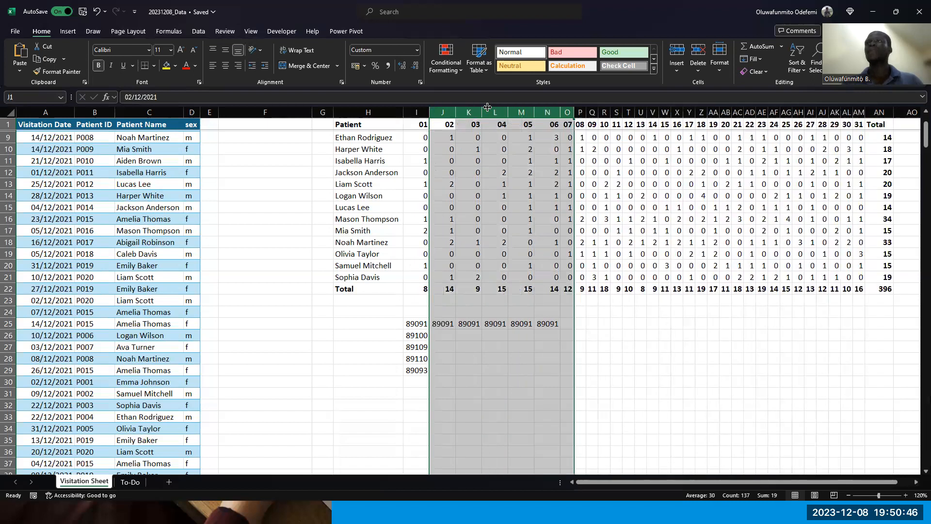
# Step: Examine the column-locked references in J25:L25 and compare the formulas in I25 and I26
pyautogui.click(440, 324)
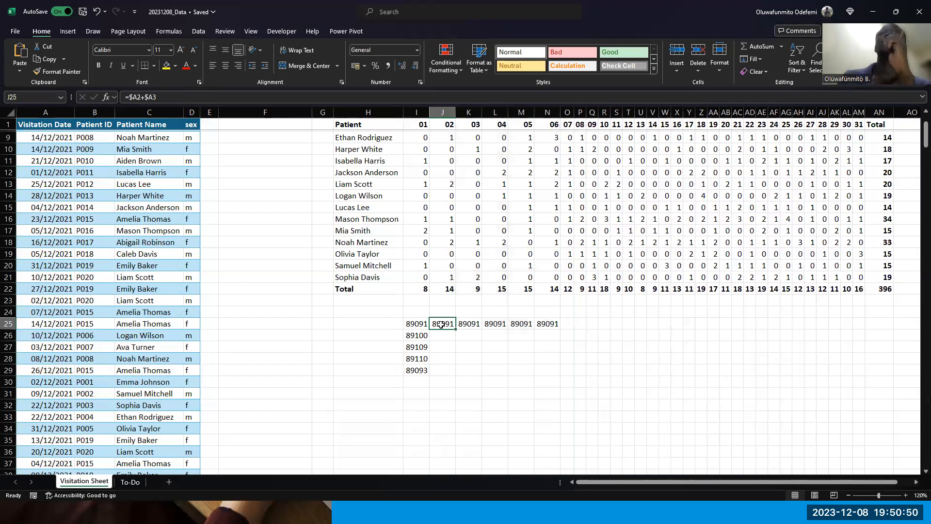
pyautogui.press('Right')
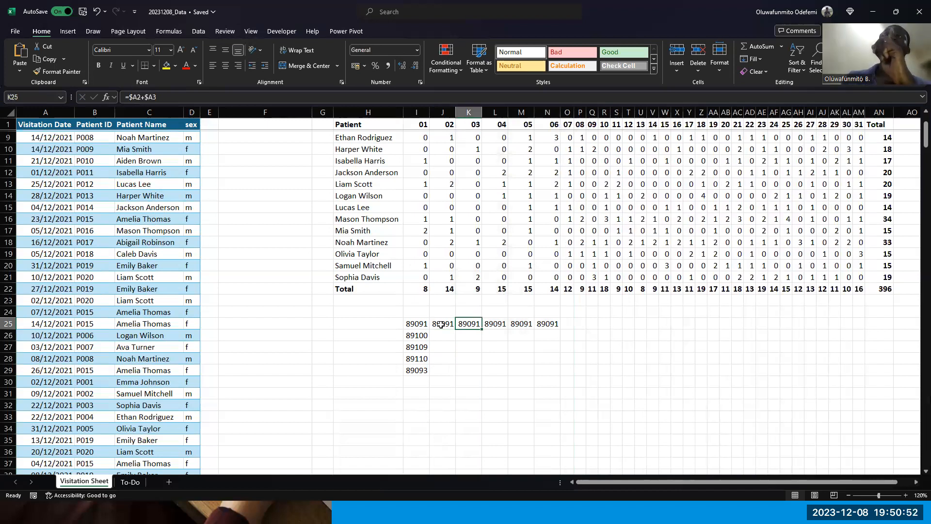
pyautogui.press('Right')
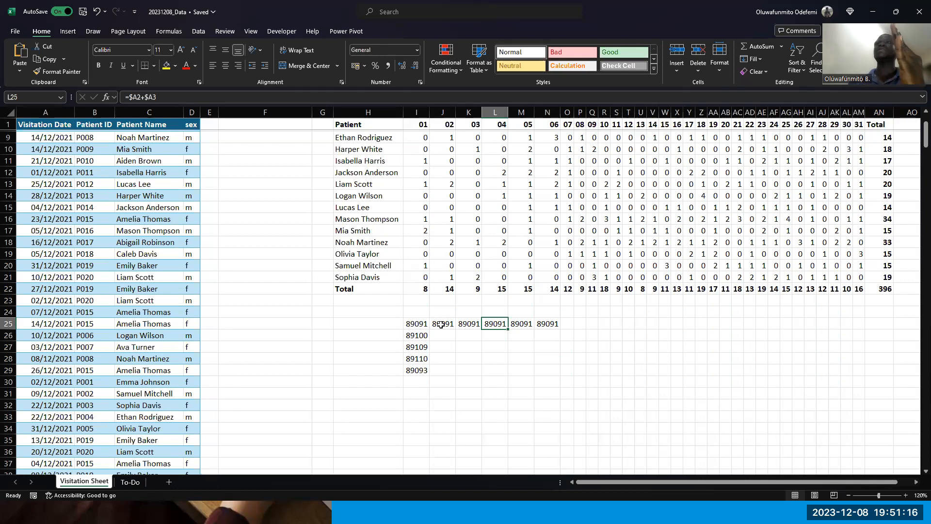
pyautogui.press('Left')
pyautogui.press('Left')
pyautogui.press('Left')
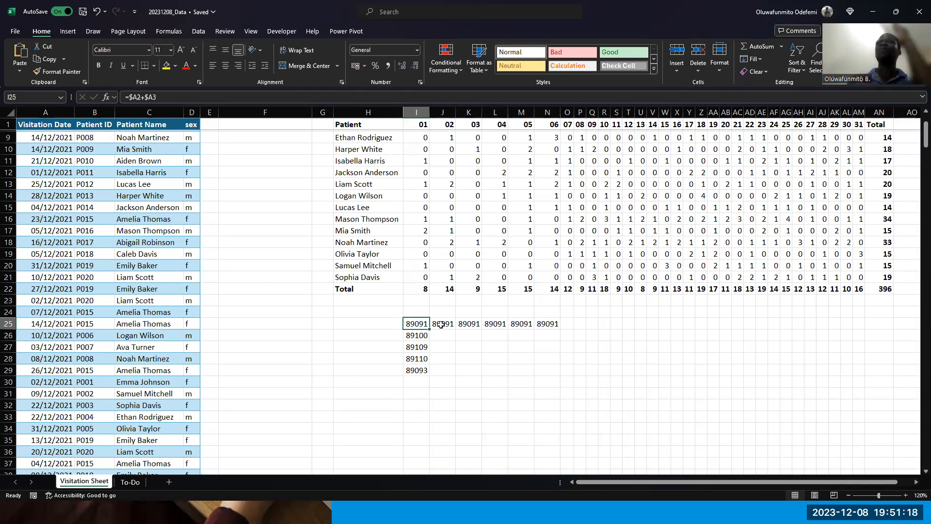
pyautogui.press('Down')
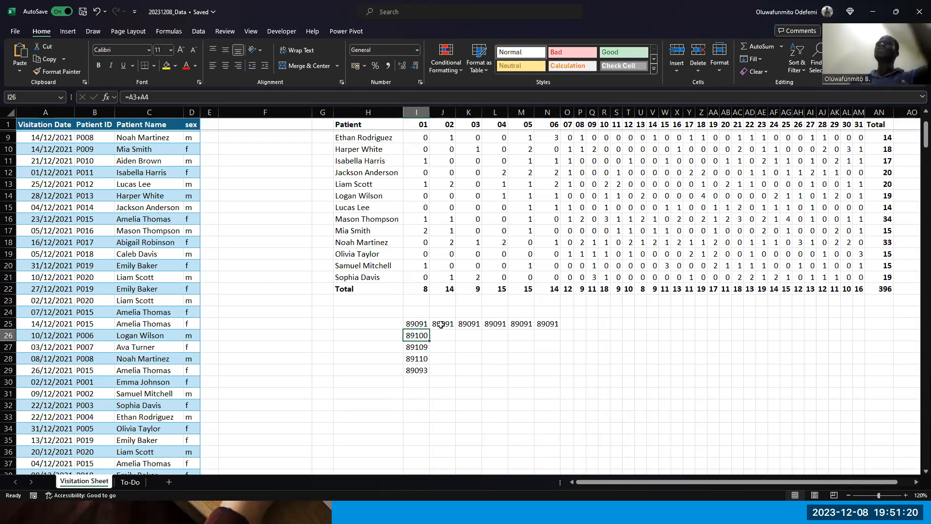
pyautogui.press('Up')
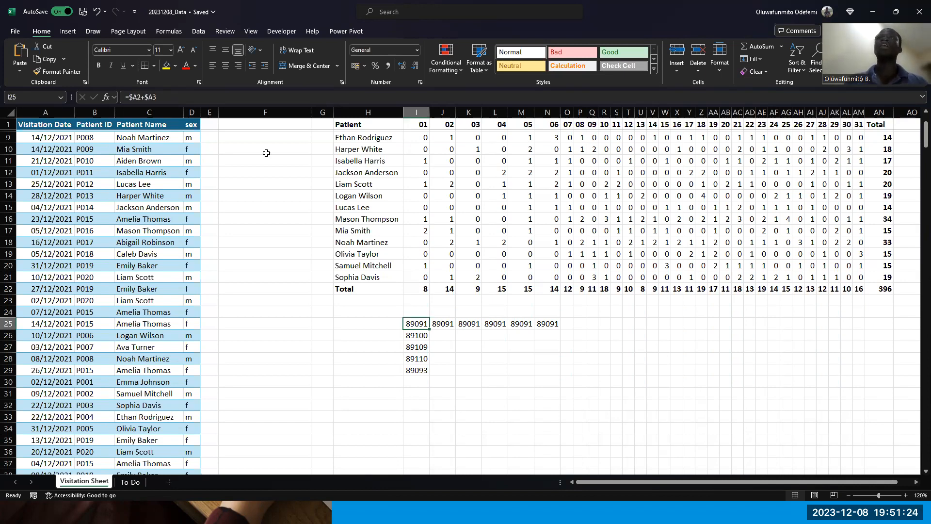
# Step: Lock the rows as well in the I25 formula so it reads =$A$2+$A$3
pyautogui.click(140, 98)
pyautogui.write('$')
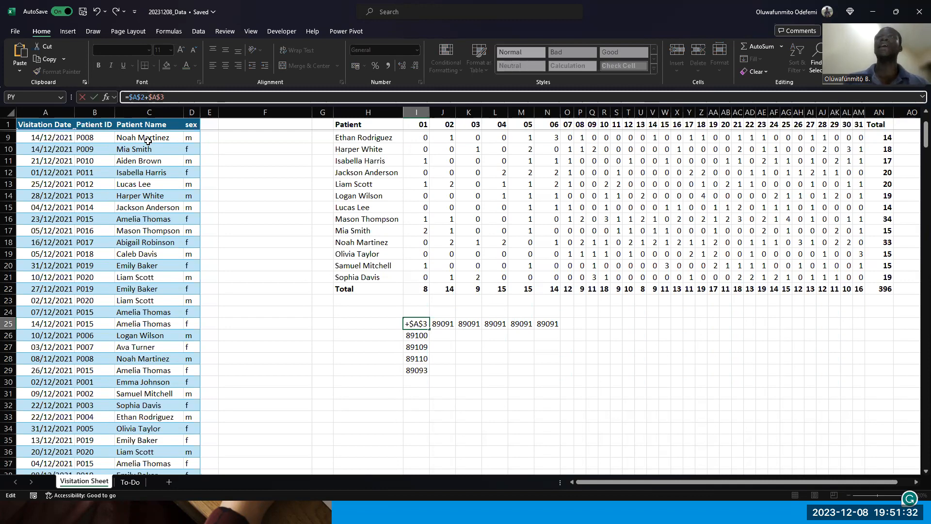
pyautogui.press('Escape')
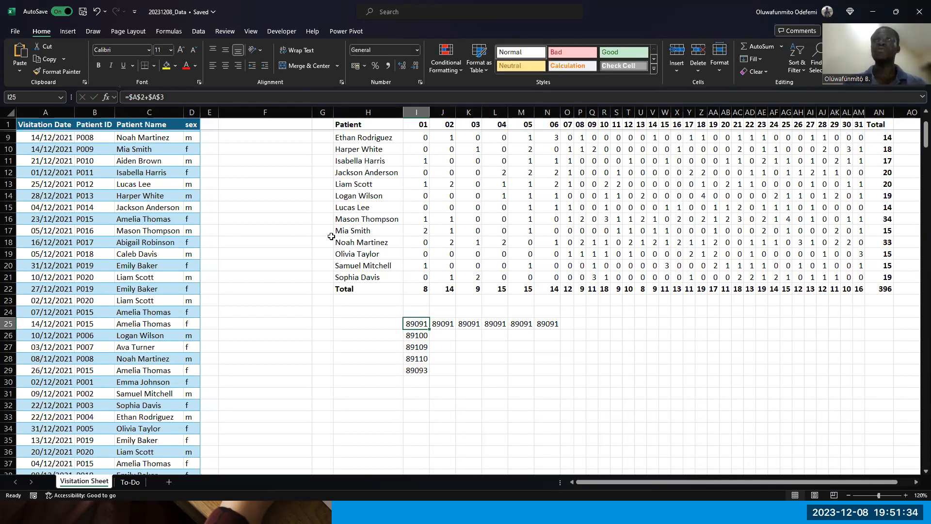
# Step: Fill the fully absolute formula from I25 down to I29 and check the references in I26 and I27
pyautogui.moveTo(431, 330); pyautogui.dragTo(423, 378)
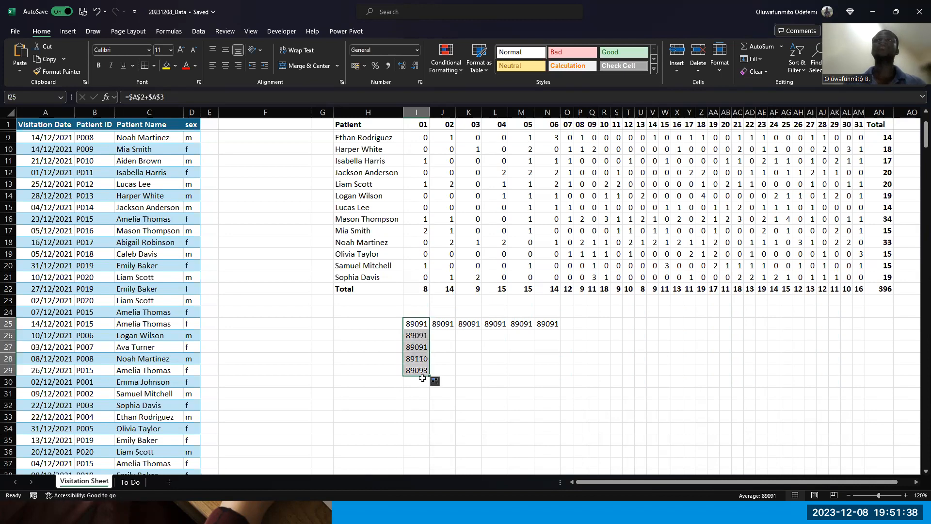
pyautogui.click(413, 338)
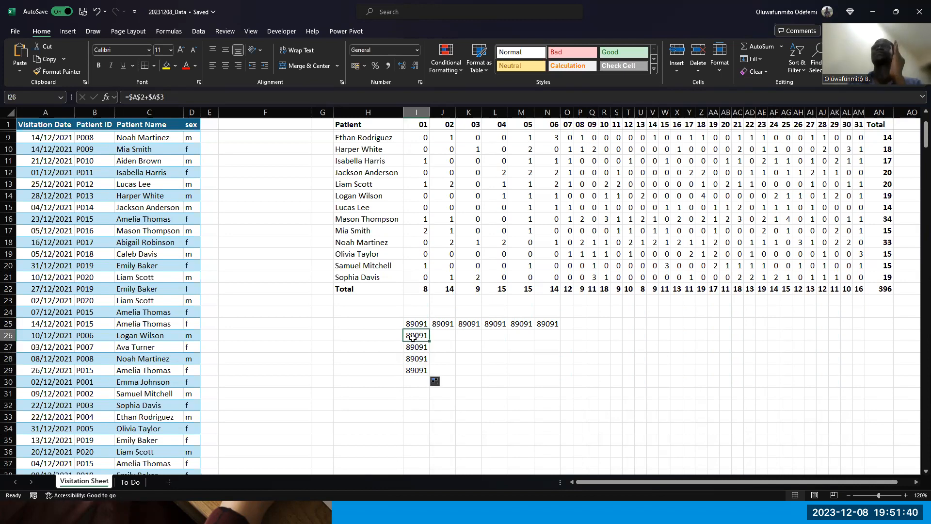
pyautogui.press('Down')
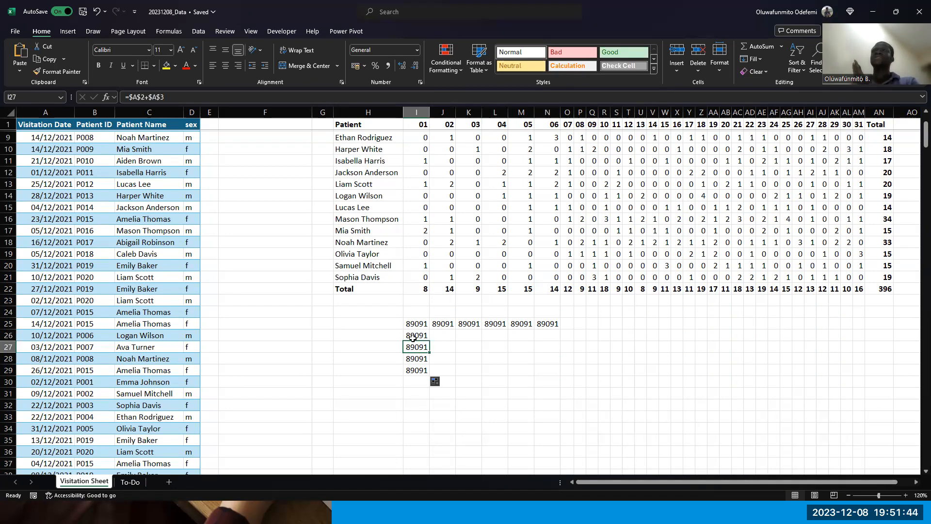
pyautogui.press('Up')
pyautogui.press('Up')
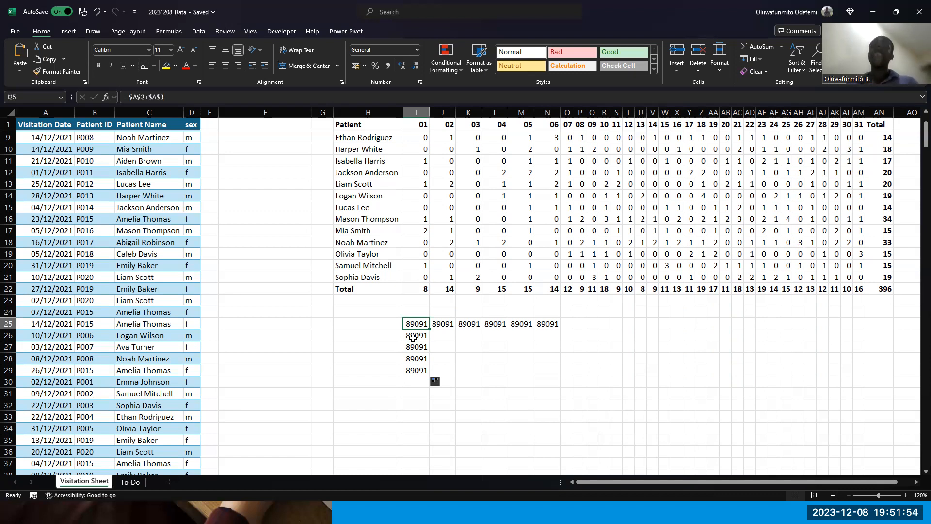
# Step: Undo the fill down to I29 and the row locking in the I25 formula
pyautogui.hotkey('ctrl', 'z')
pyautogui.hotkey('ctrl', 'z')
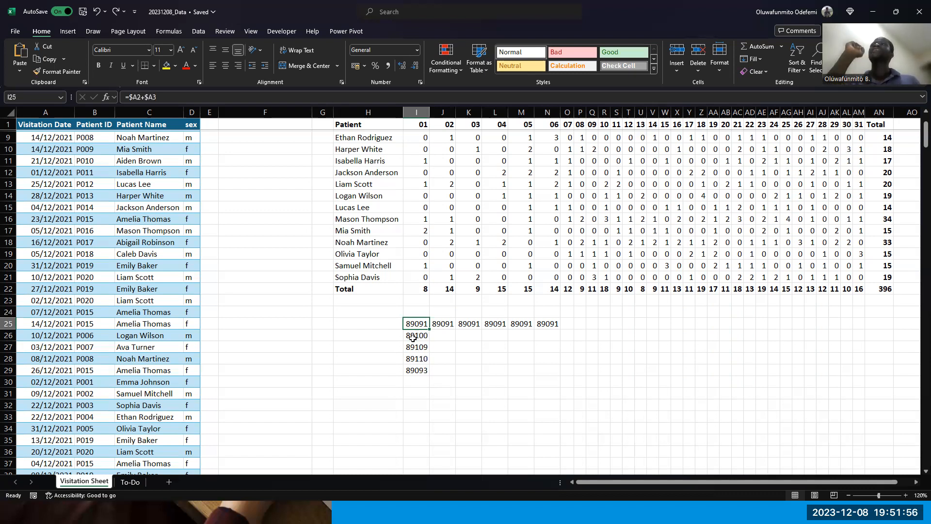
# Step: Undo the fills across row 25 and down column I, along with the test formula in I25
pyautogui.hotkey('ctrl', 'z')
pyautogui.hotkey('ctrl', 'z')
pyautogui.hotkey('ctrl', 'z')
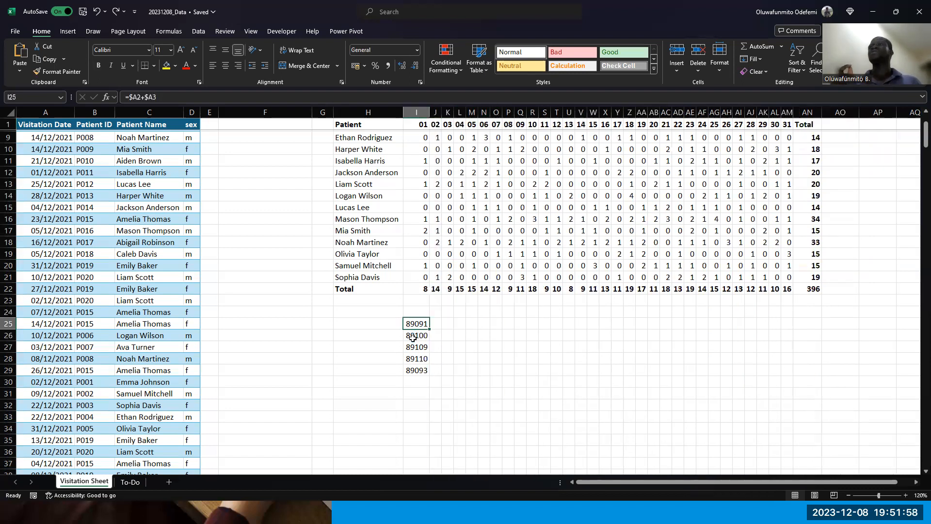
pyautogui.hotkey('ctrl', 'z')
pyautogui.hotkey('ctrl', 'z')
pyautogui.hotkey('ctrl', 'z')
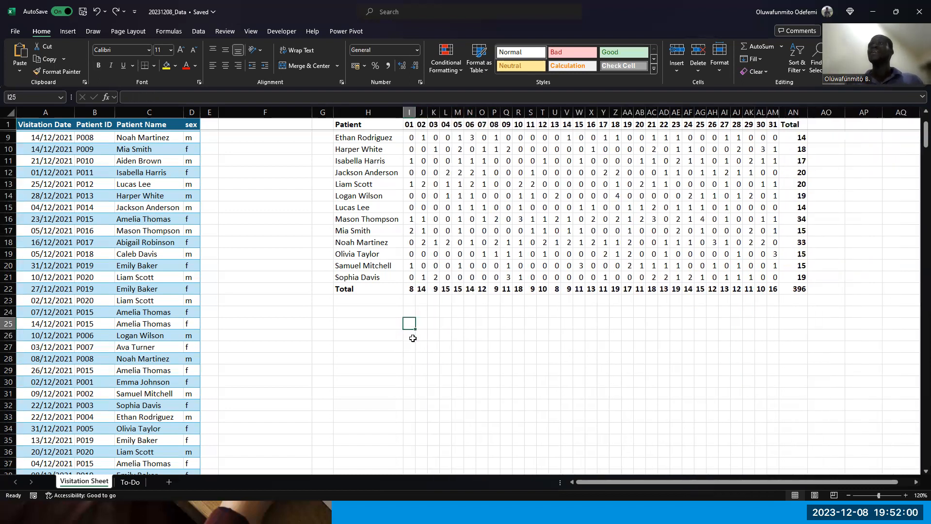
pyautogui.hotkey('ctrl', 'z')
pyautogui.hotkey('ctrl', 'z')
pyautogui.hotkey('ctrl', 'z')
pyautogui.hotkey('ctrl', 'z')
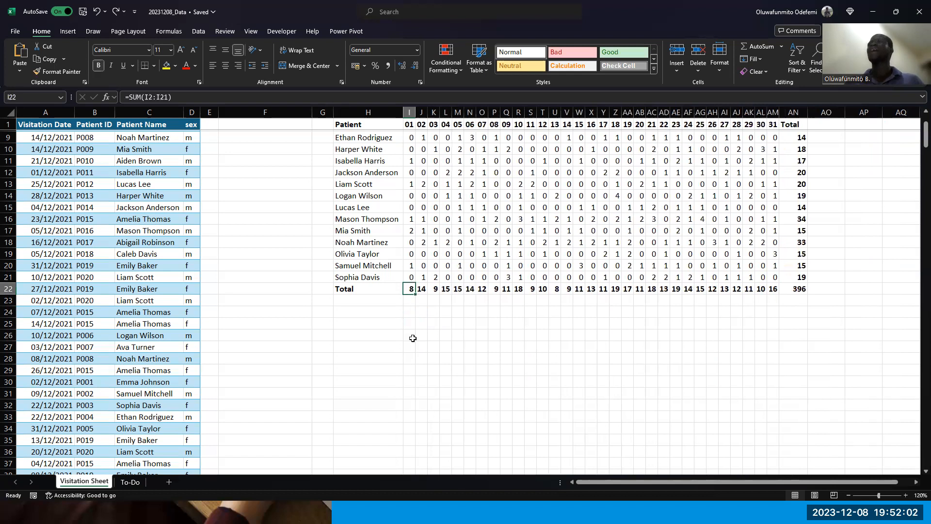
pyautogui.hotkey('ctrl', 'z')
pyautogui.hotkey('ctrl', 'z')
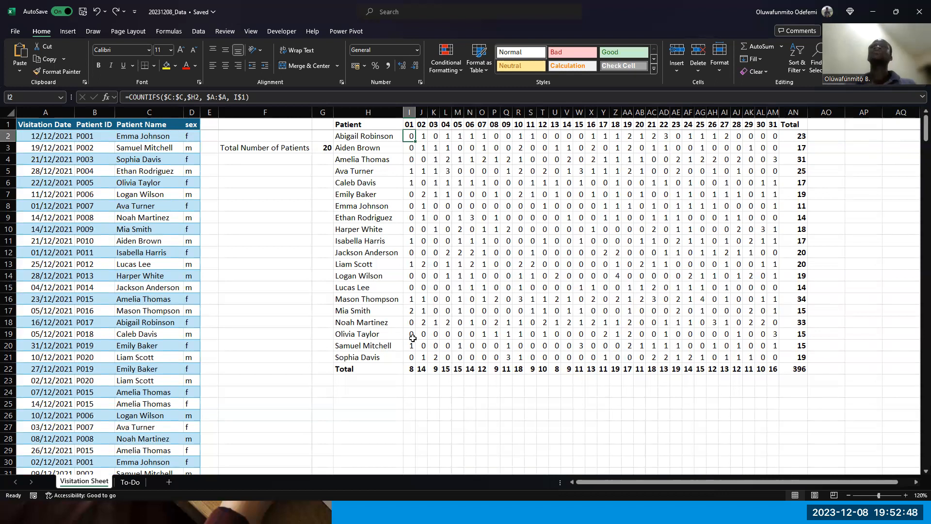
# Step: Compare the mixed references of the COUNTIFS formulas in J2 and J4
pyautogui.press('Right')
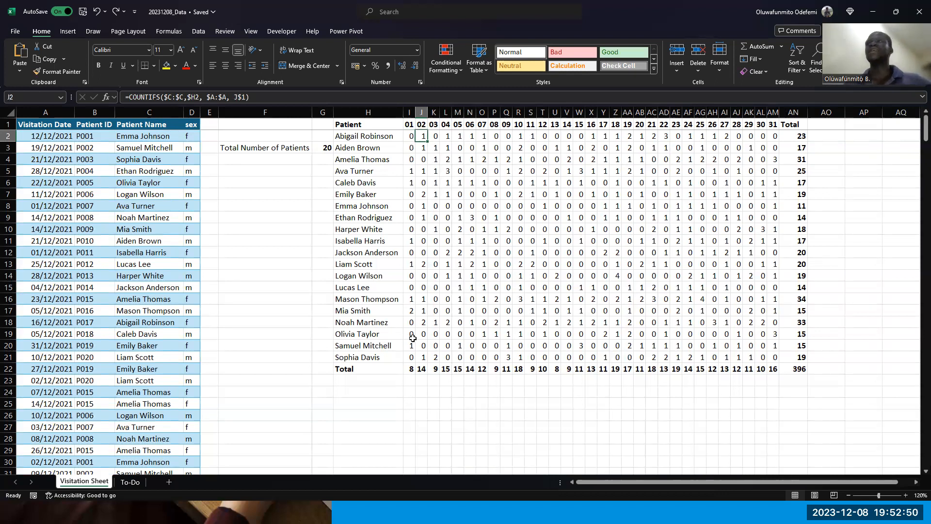
pyautogui.press('Down')
pyautogui.press('Down')
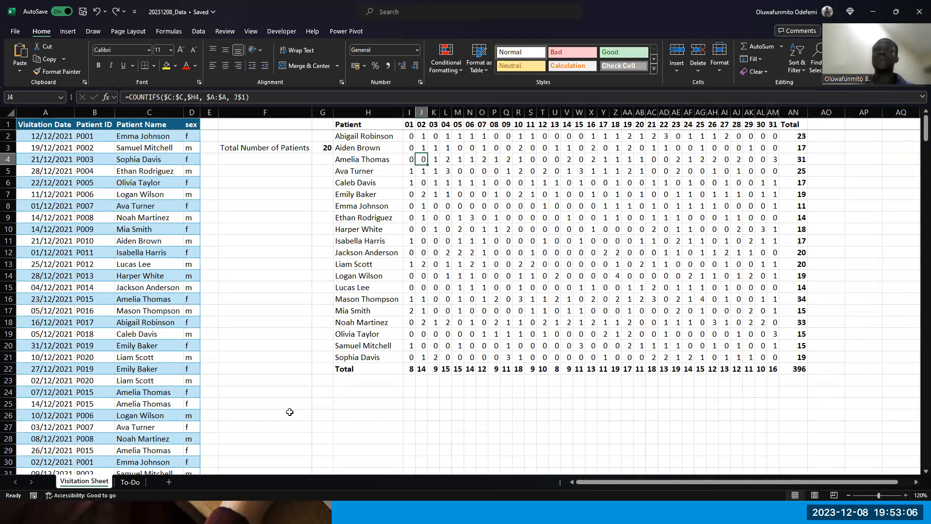
# Step: Read the remaining questions on the To-Do sheet and return to the Visitation Sheet
pyautogui.click(129, 482)
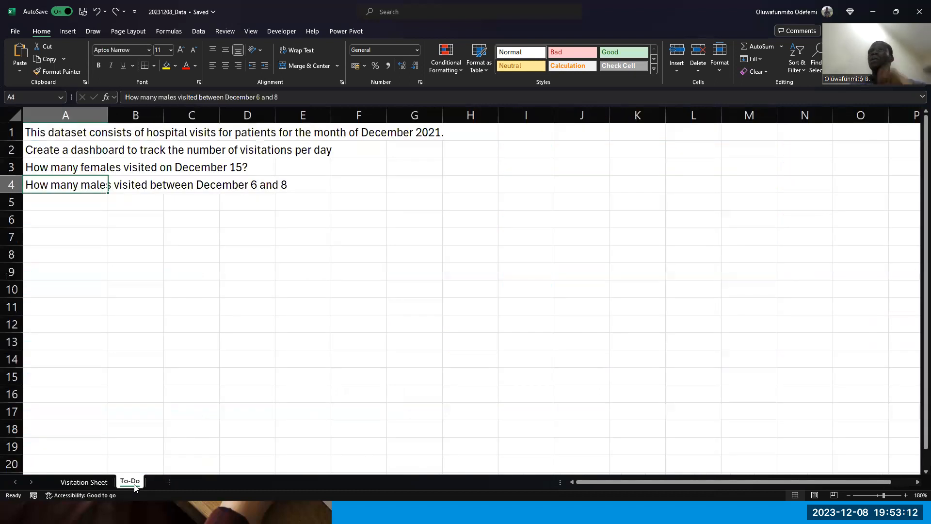
pyautogui.press('Up')
pyautogui.press('Down')
pyautogui.press('Up')
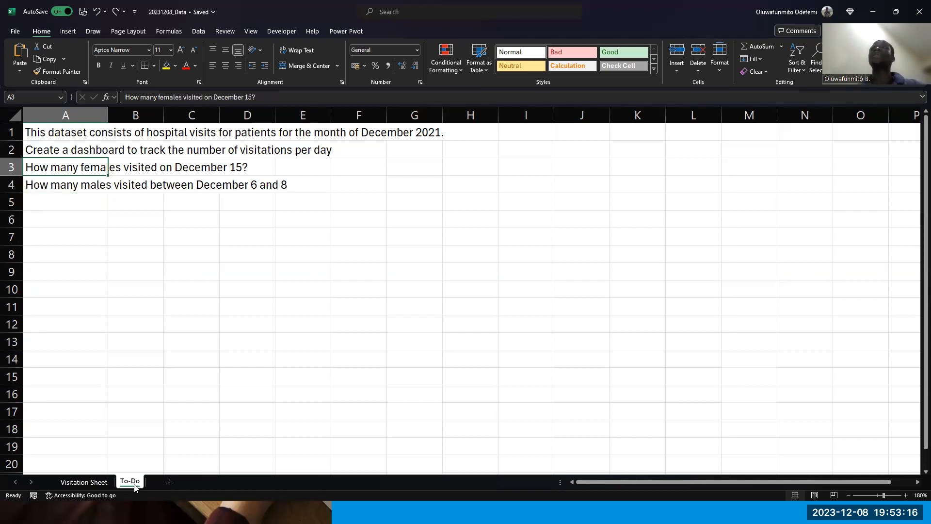
pyautogui.click(85, 479)
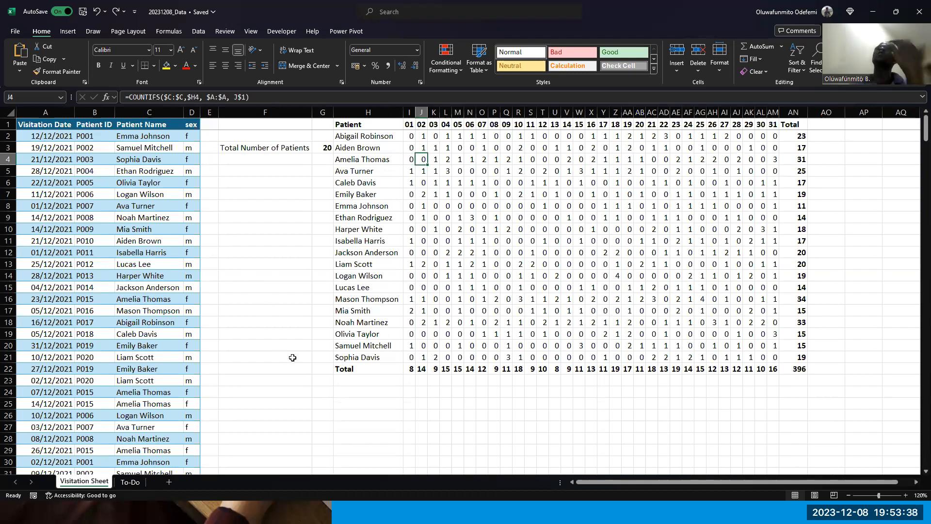
pyautogui.scroll(-1, 292, 357)
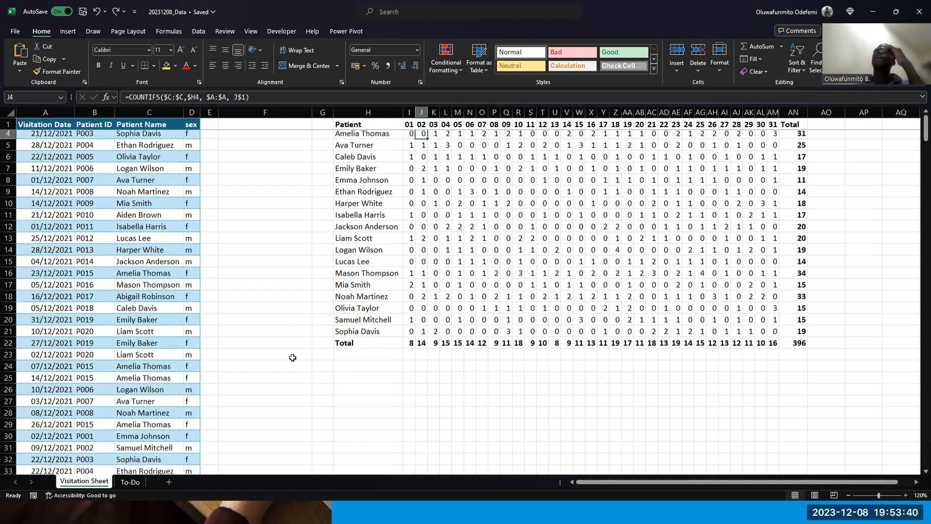
pyautogui.scroll(1, 292, 357)
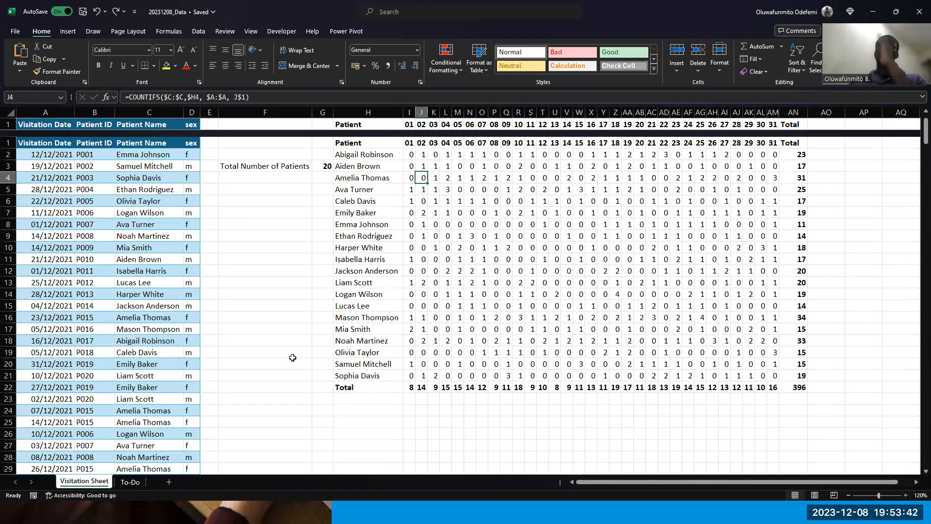
pyautogui.hotkey('alt', 'w')
pyautogui.press('f')
pyautogui.press('f')
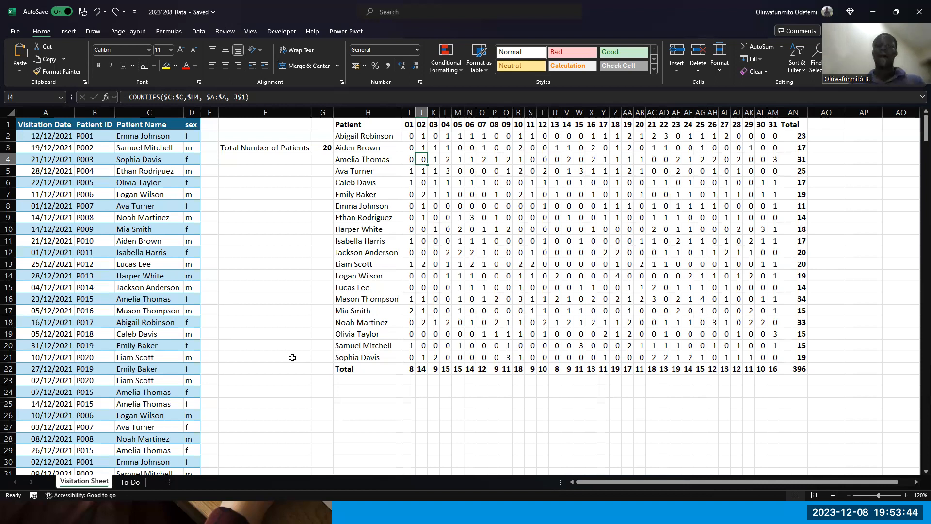
# Step: Recheck the December 15 question on the To-Do sheet and examine that day's total in the visit grid
pyautogui.click(129, 482)
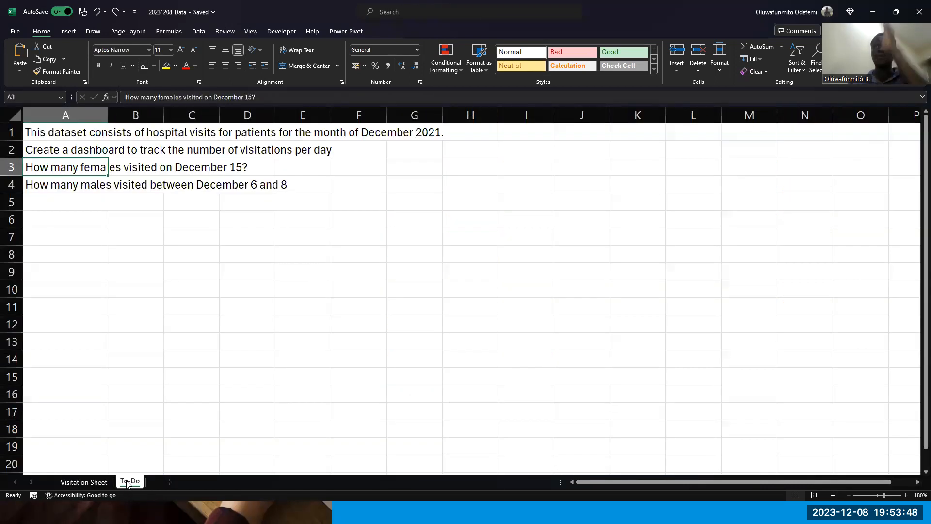
pyautogui.click(79, 485)
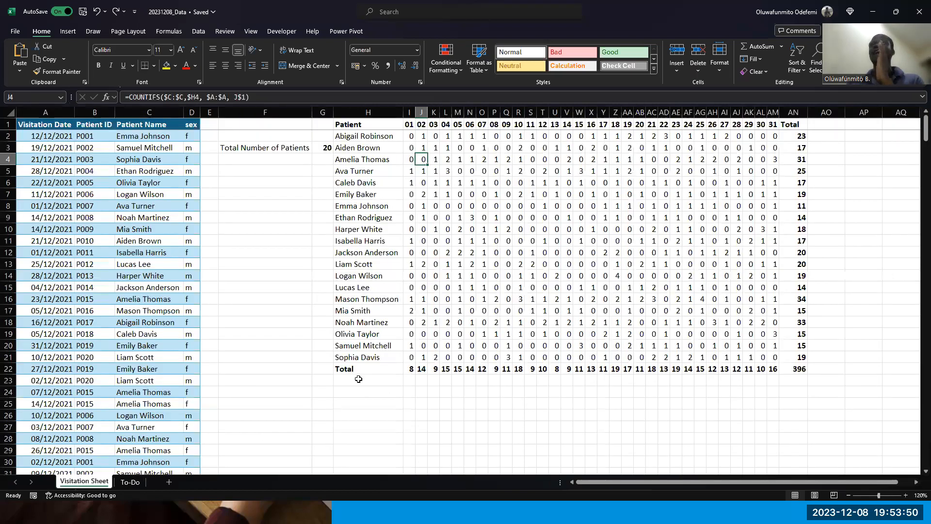
pyautogui.click(580, 124)
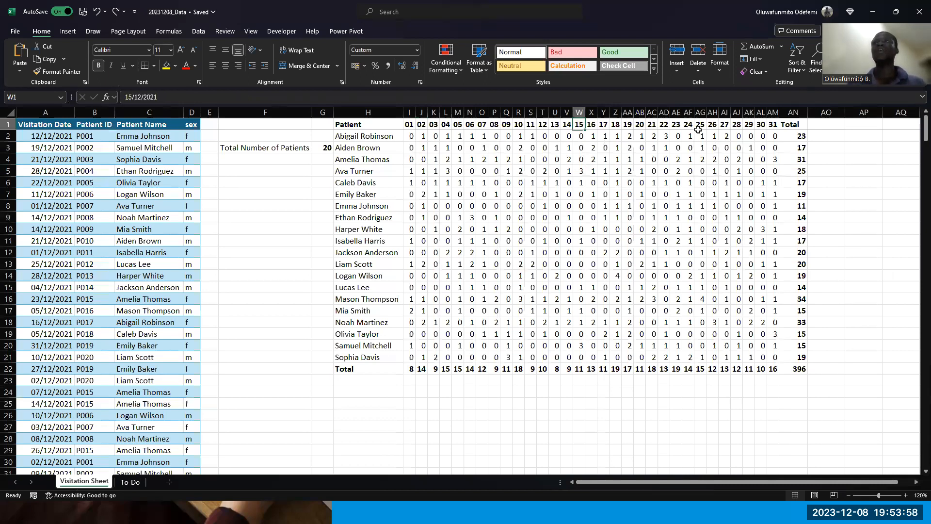
pyautogui.hotkey('ctrl', 'Down')
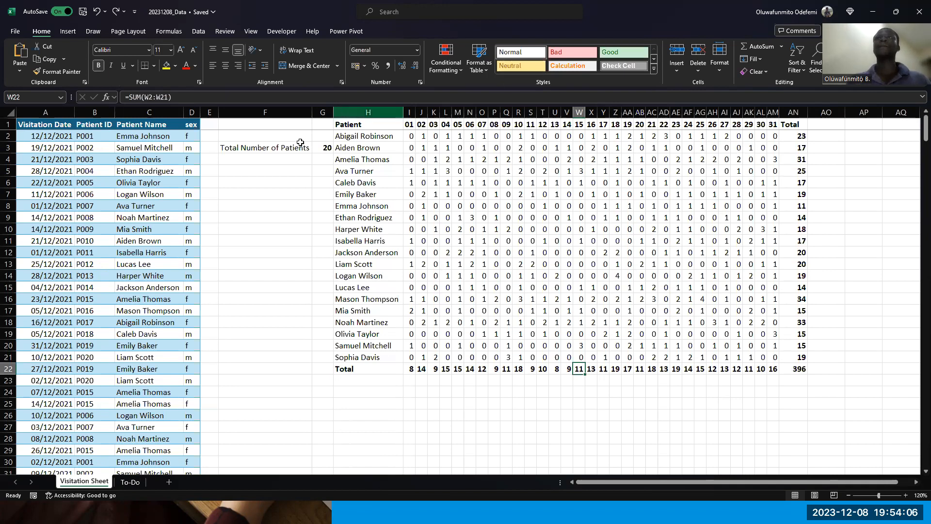
# Step: Enter the label "Number of females who visited on Dec 15" in F5
pyautogui.click(254, 169)
pyautogui.doubleClick(254, 169)
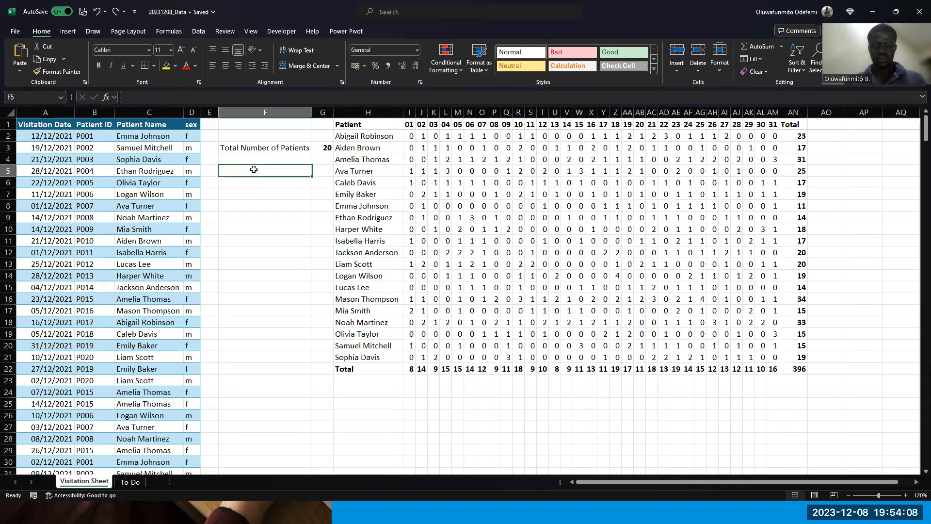
pyautogui.write('Number of ')
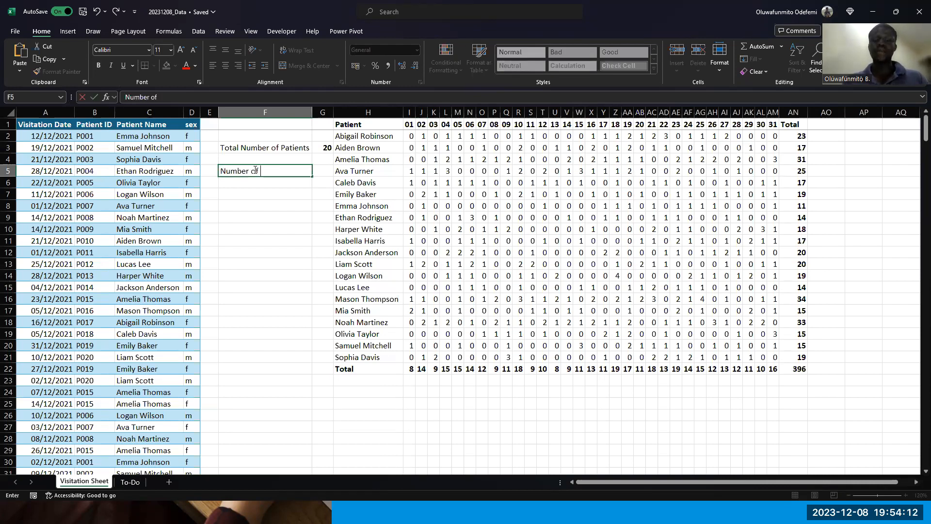
pyautogui.write('pfemai')
pyautogui.press('BackSpace')
pyautogui.write('les')
pyautogui.click(266, 172)
pyautogui.press('BackSpace')
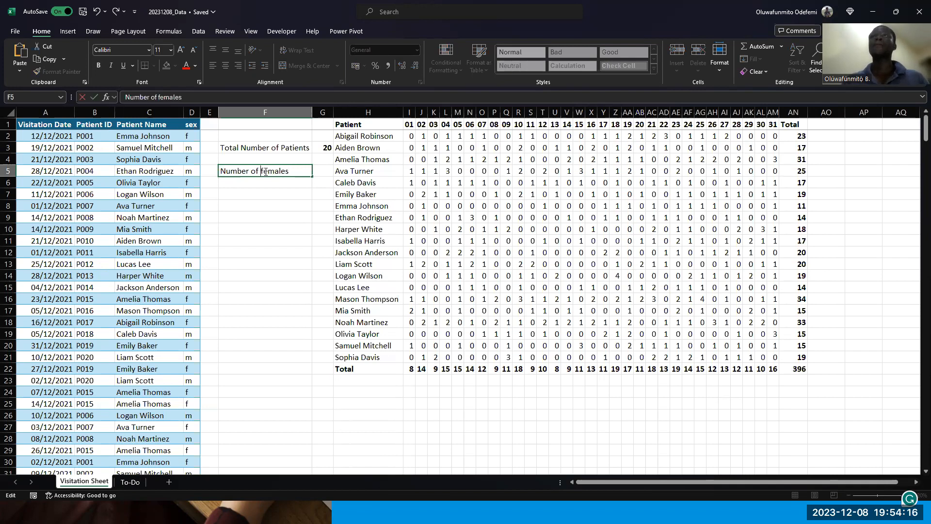
pyautogui.press('End')
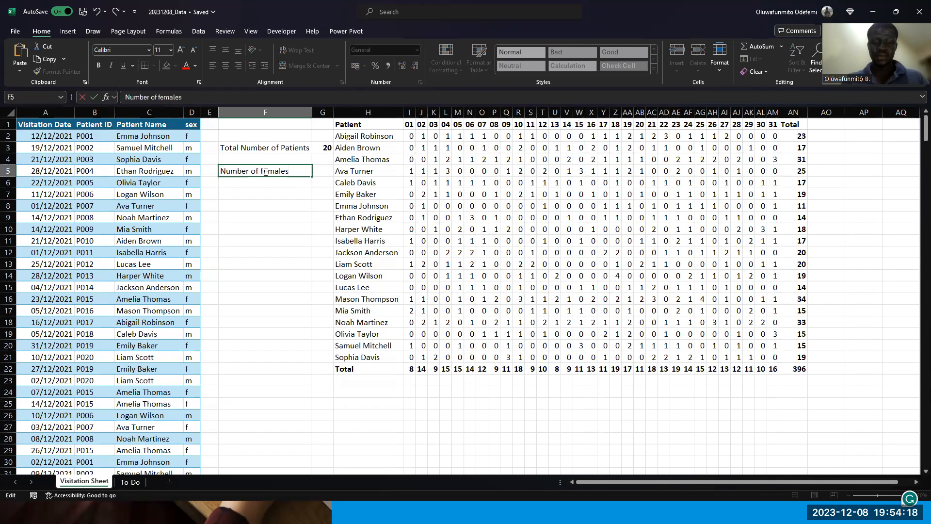
pyautogui.write('who visite')
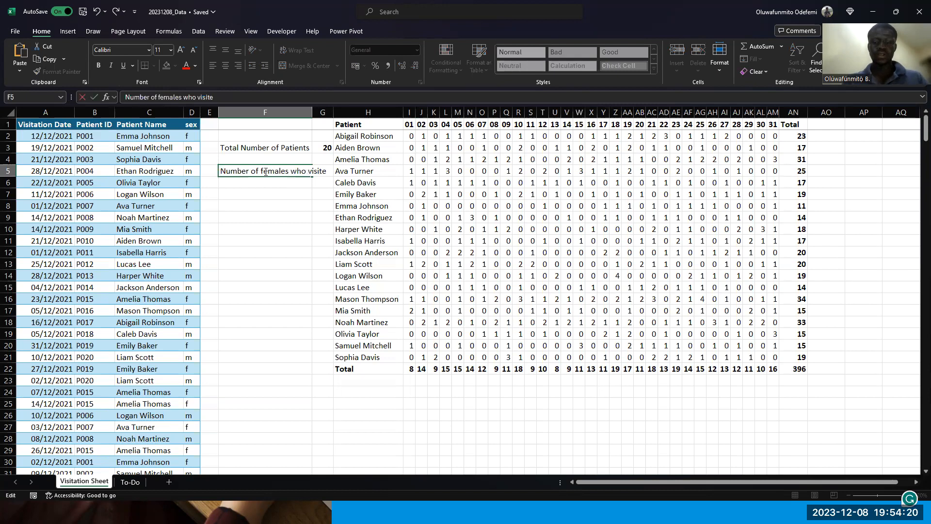
pyautogui.write('d on Dec 15')
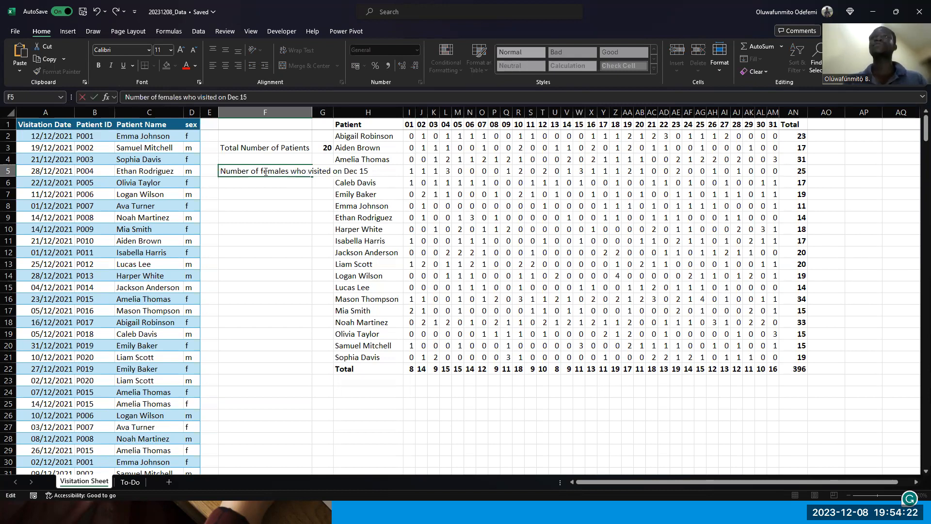
pyautogui.hotkey('ctrl', 'Return')
pyautogui.press('Return')
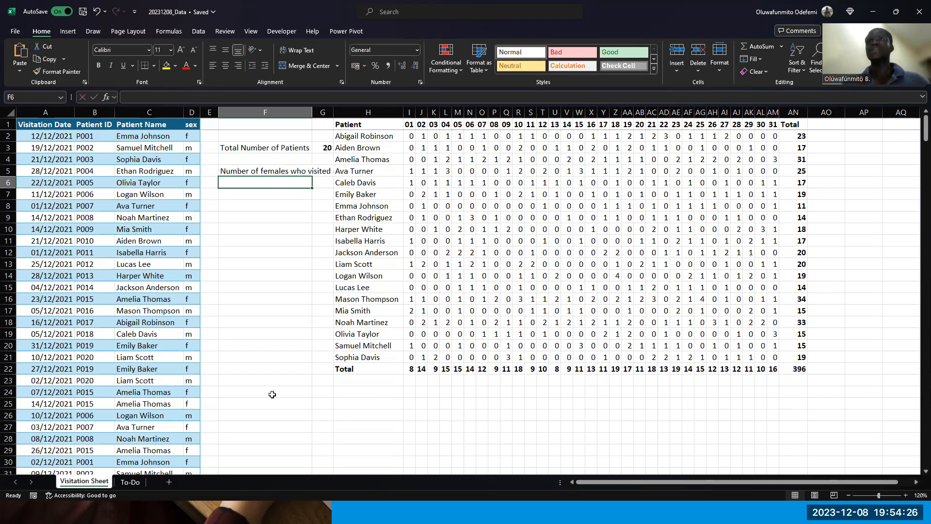
# Step: Check the To-Do question again and start a COUNTIFS formula in G5 matching the sex column D:D to "f"
pyautogui.click(125, 485)
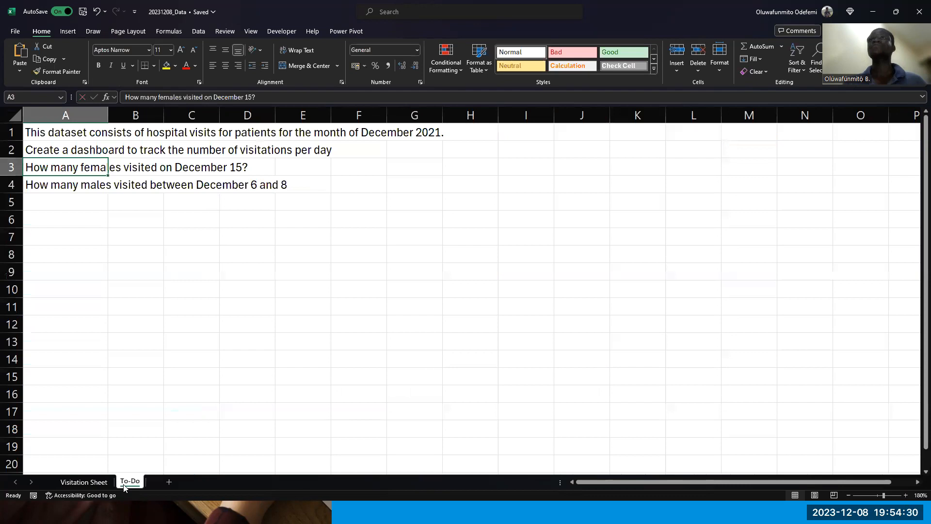
pyautogui.click(78, 483)
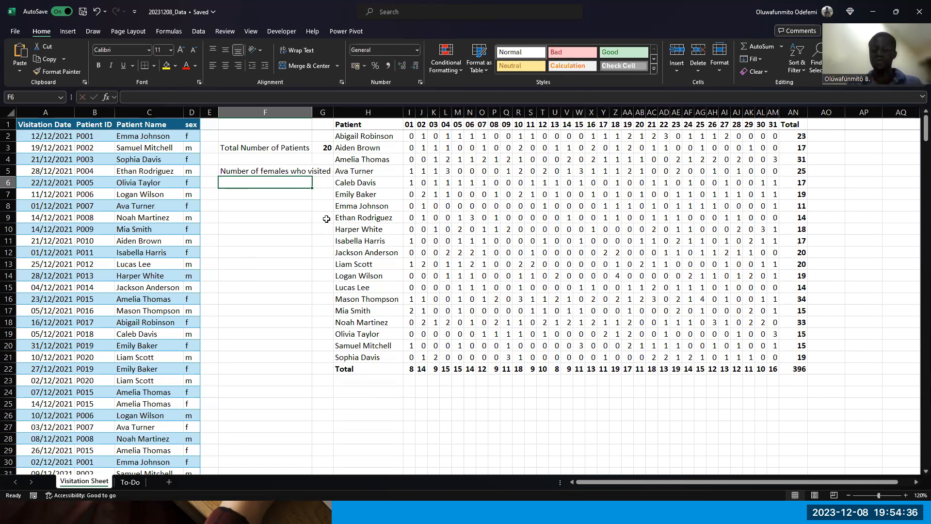
pyautogui.press('Up')
pyautogui.press('Right')
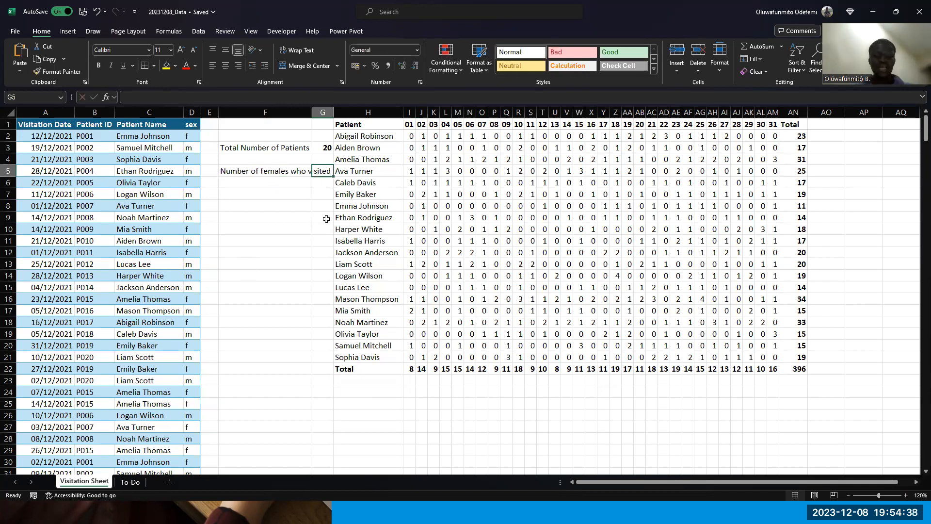
pyautogui.write('=')
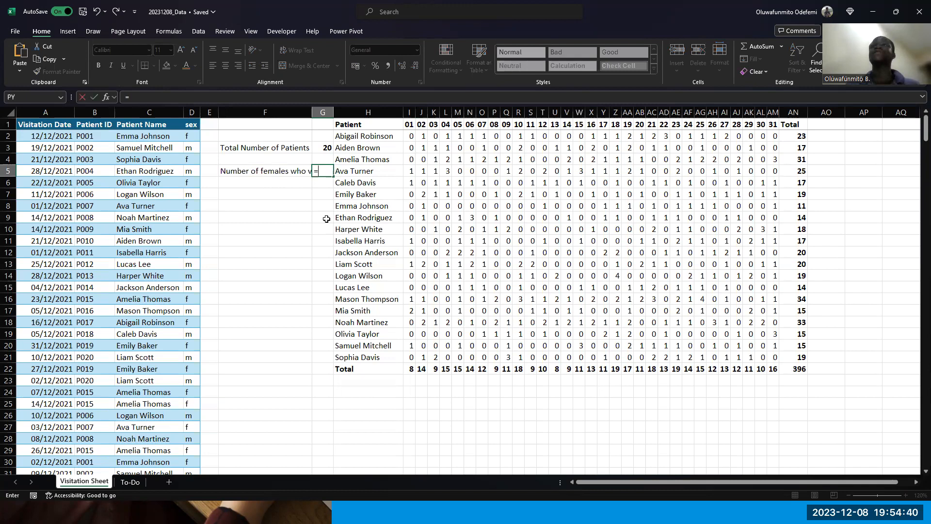
pyautogui.write('couni')
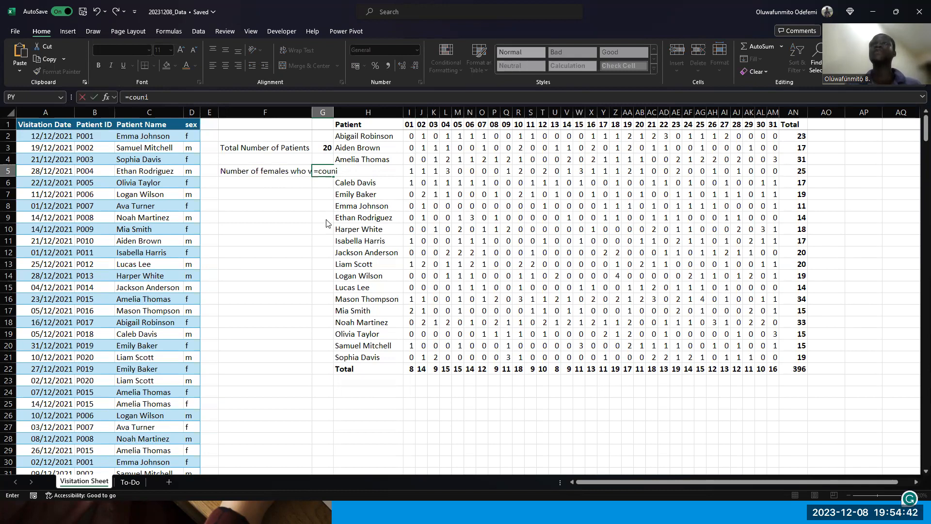
pyautogui.press('BackSpace')
pyautogui.write('tifs')
pyautogui.press('Tab')
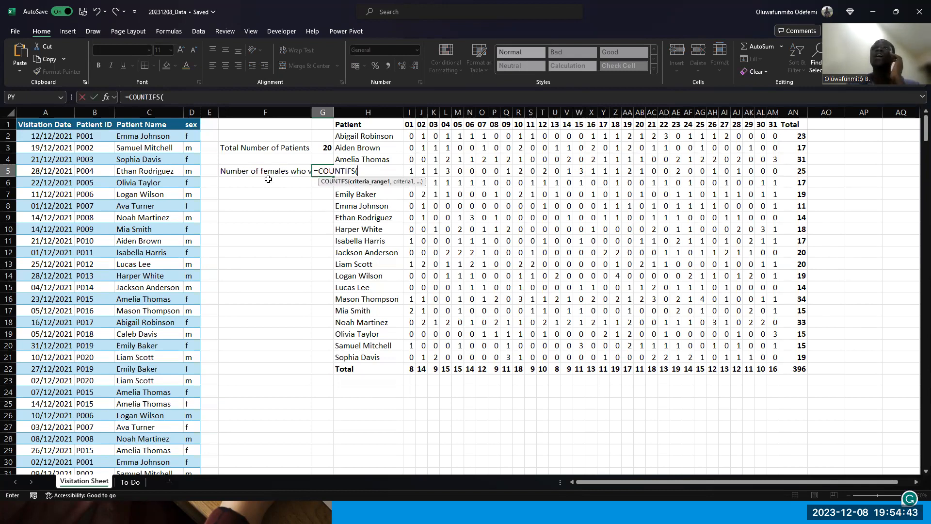
pyautogui.click(186, 107)
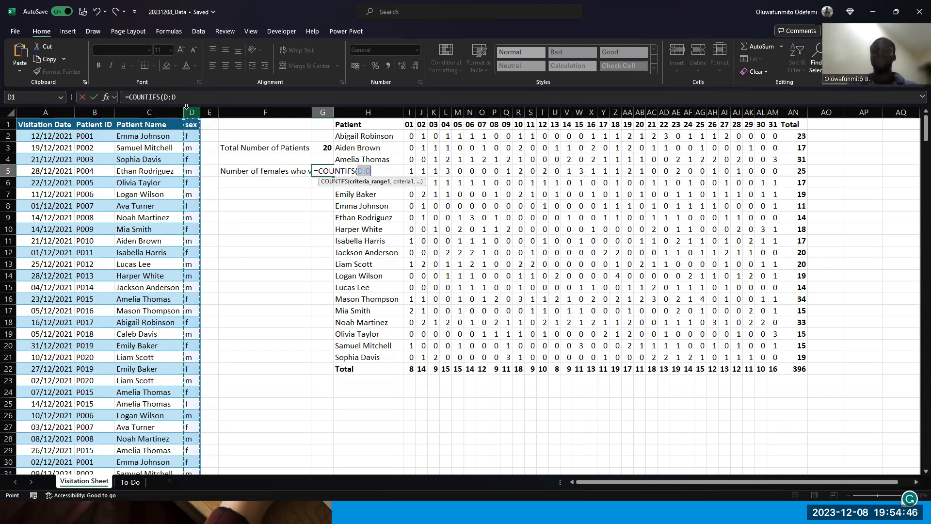
pyautogui.write(',')
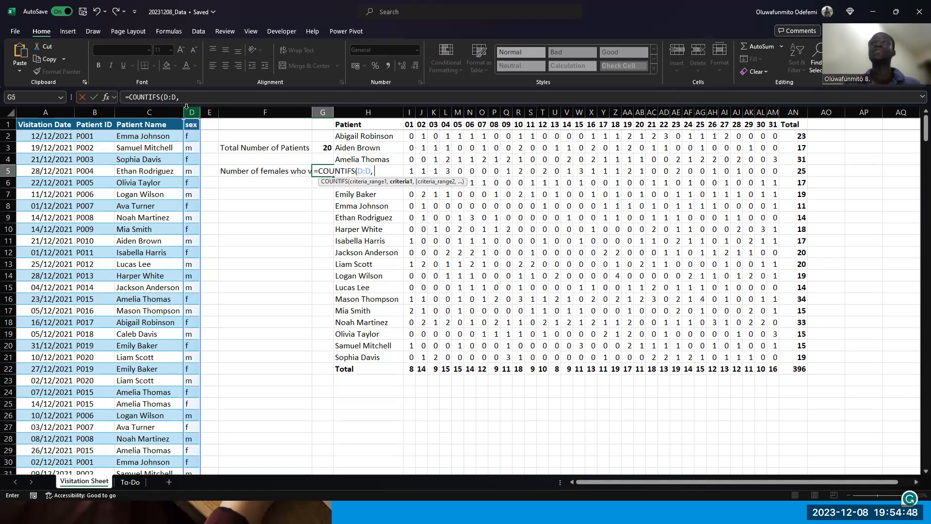
pyautogui.write(' "f"')
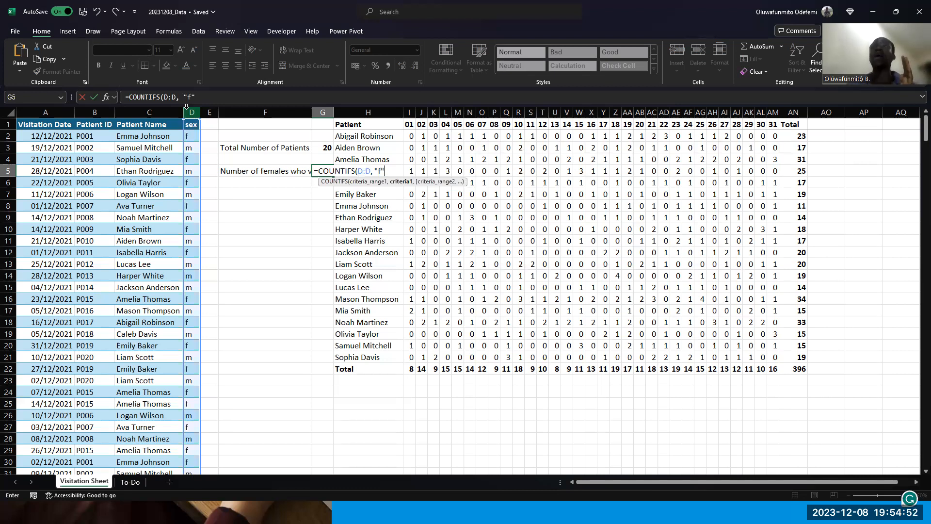
# Step: Complete the G5 COUNTIFS formula with the date column $A:$A as the second criteria range and W1 as its criterion
pyautogui.write(',')
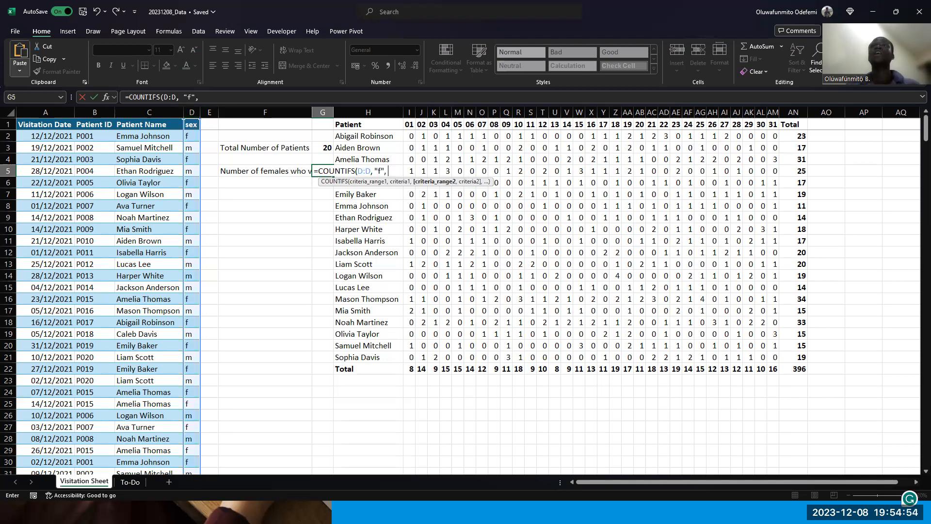
pyautogui.click(34, 113)
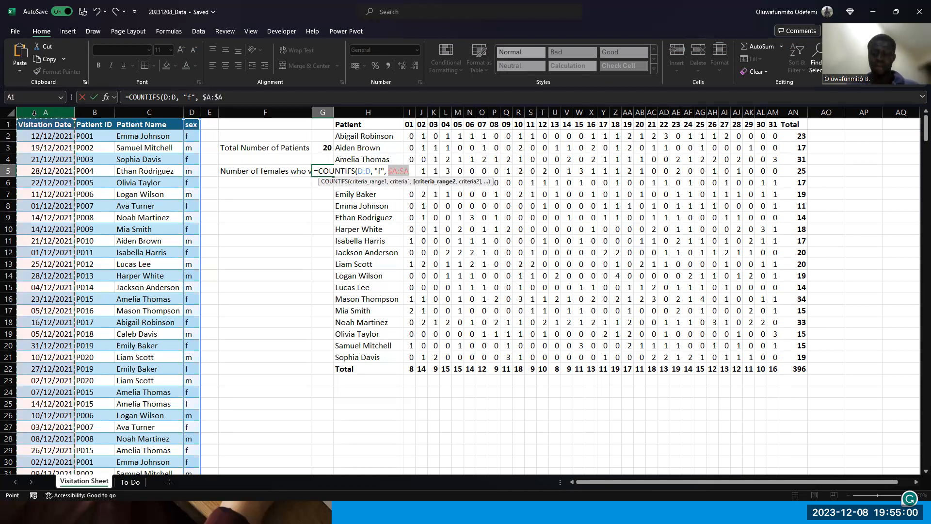
pyautogui.press('F4')
pyautogui.write(',')
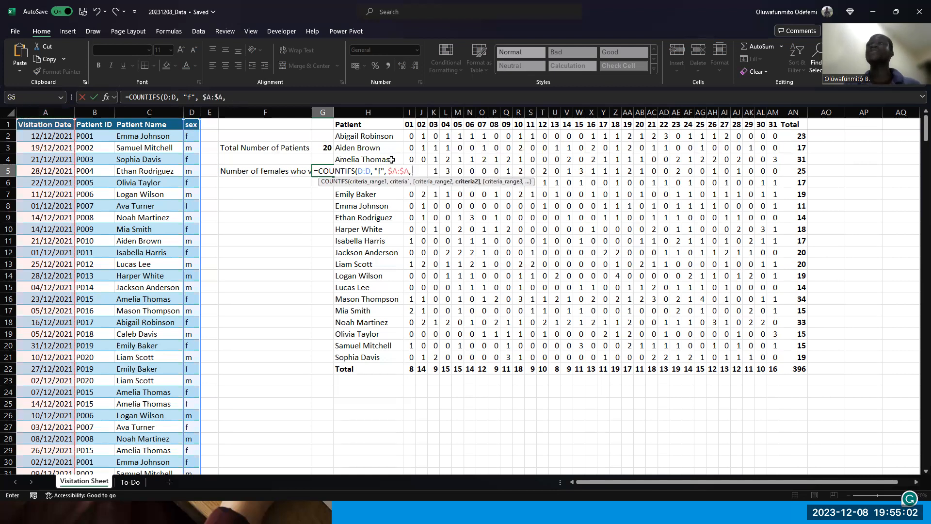
pyautogui.click(578, 124)
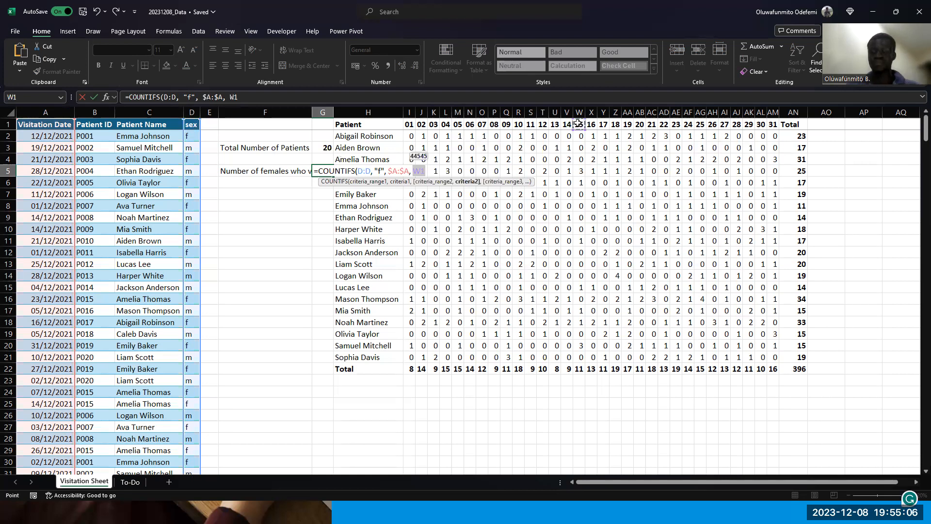
pyautogui.write(')')
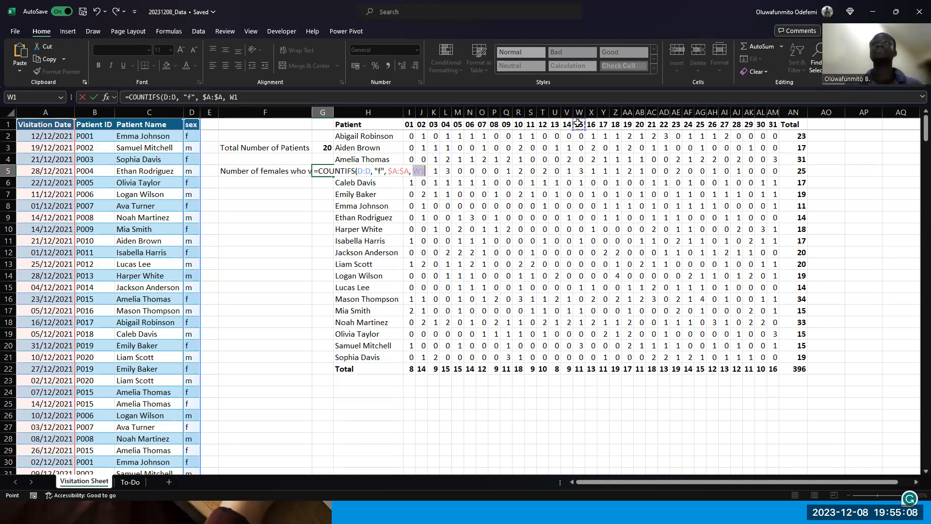
pyautogui.press('Return')
pyautogui.press('Up')
pyautogui.write('UNIQUE(C2:C397))')
pyautogui.hotkey('ctrl', 'z')
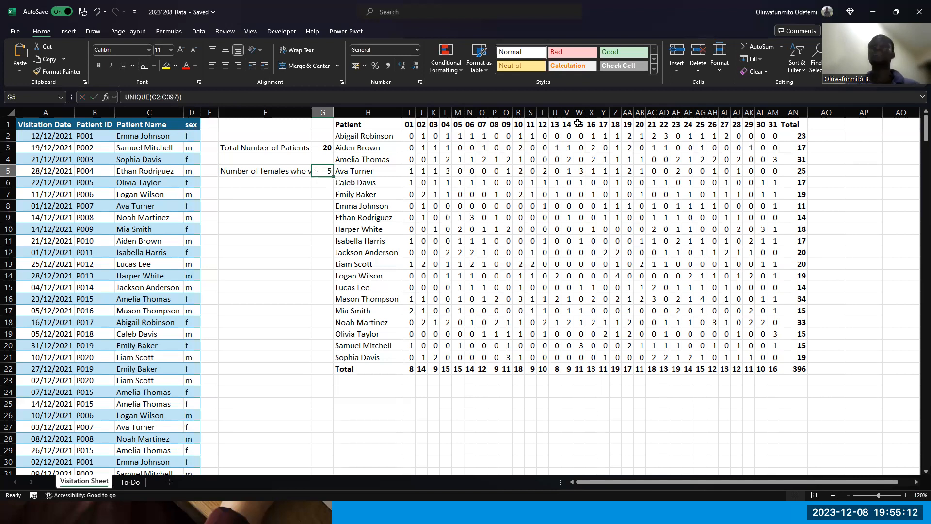
# Step: Try to auto-fit the width of column F to its labels
pyautogui.press('Left')
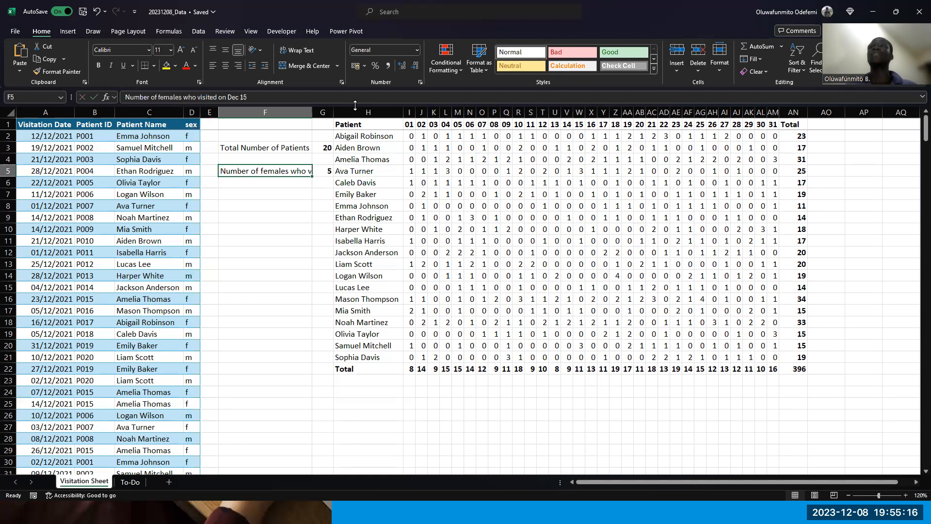
pyautogui.doubleClick(306, 122)
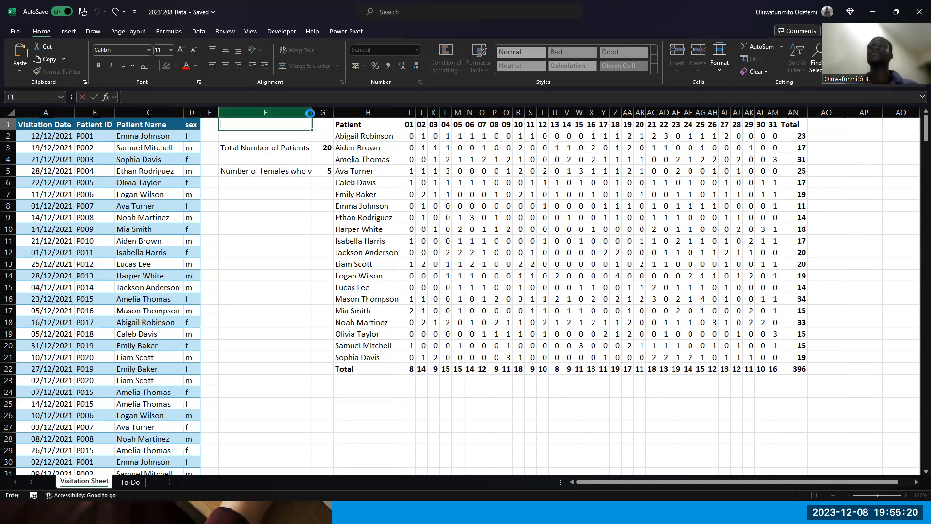
pyautogui.doubleClick(311, 112)
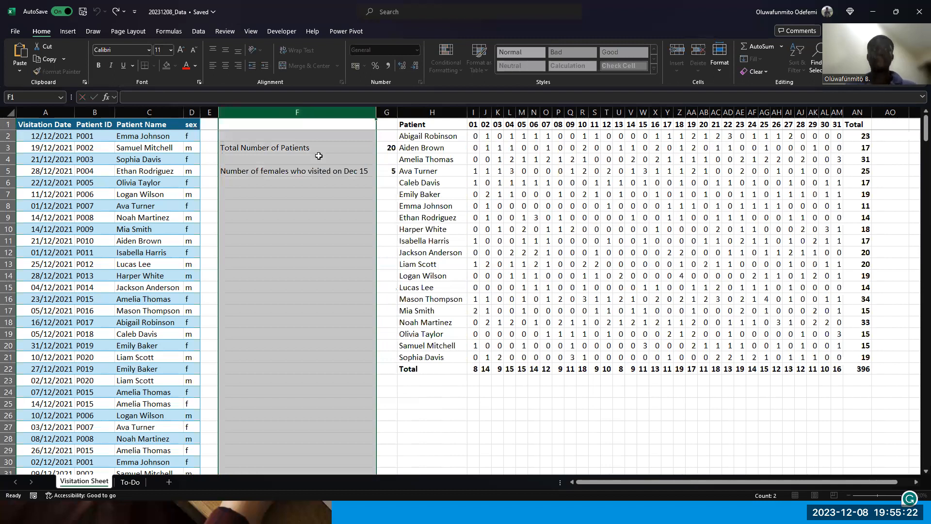
pyautogui.hotkey('ctrl', 'z')
# Step: Merge F5 and F6, wrap the label text across the merged cell and align it left
pyautogui.click(260, 173)
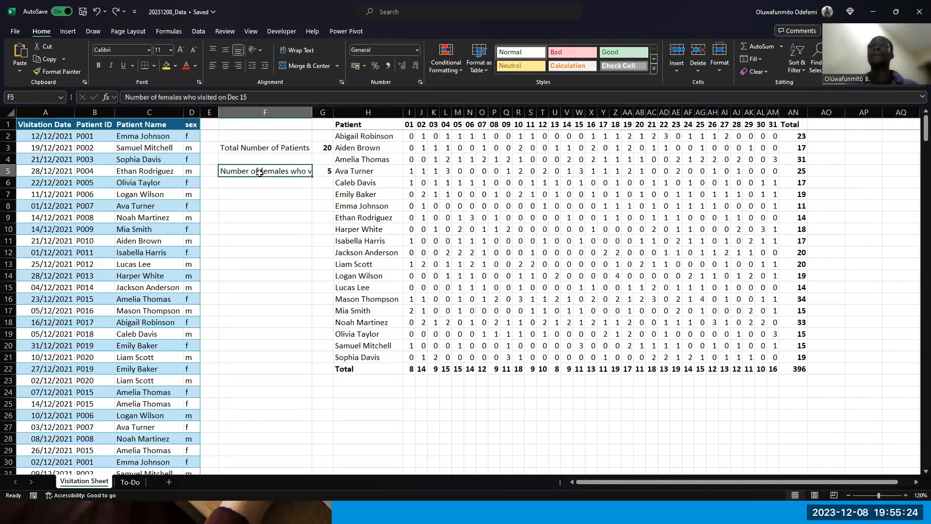
pyautogui.hotkey('shift', 'Down')
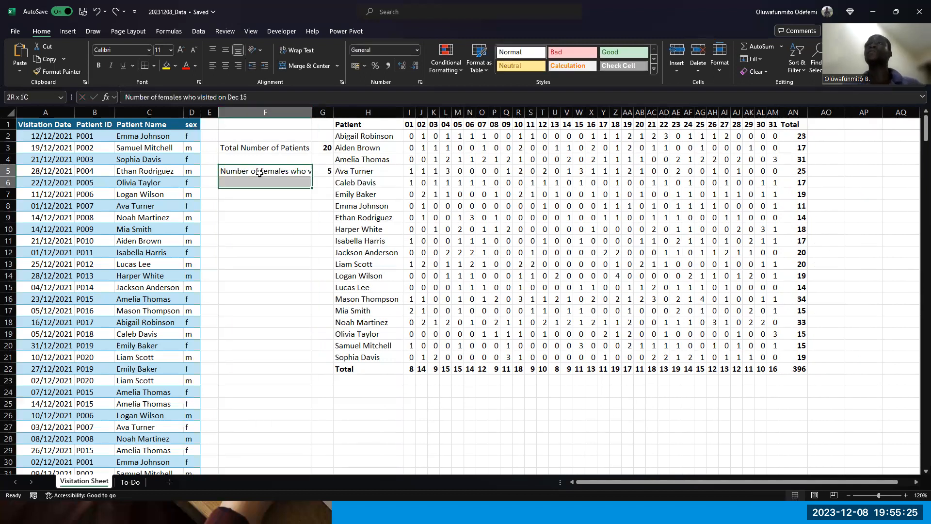
pyautogui.click(299, 67)
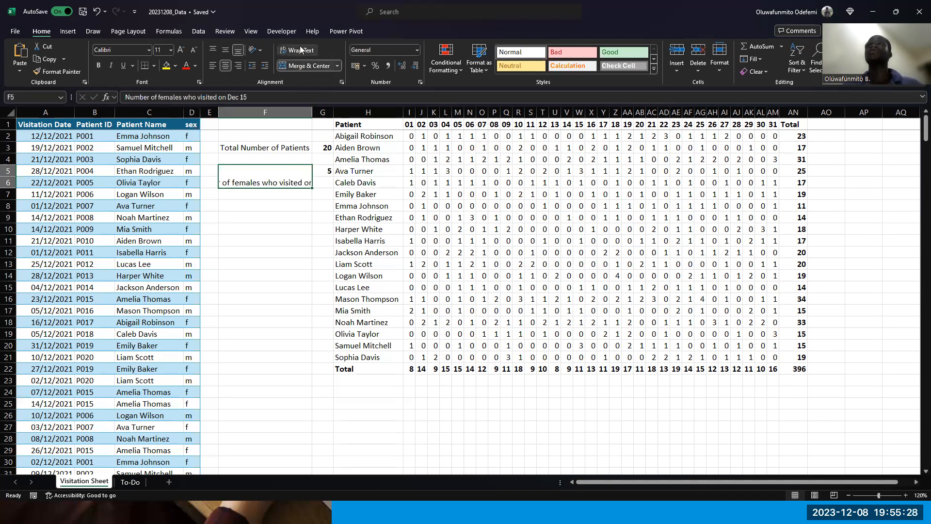
pyautogui.click(301, 50)
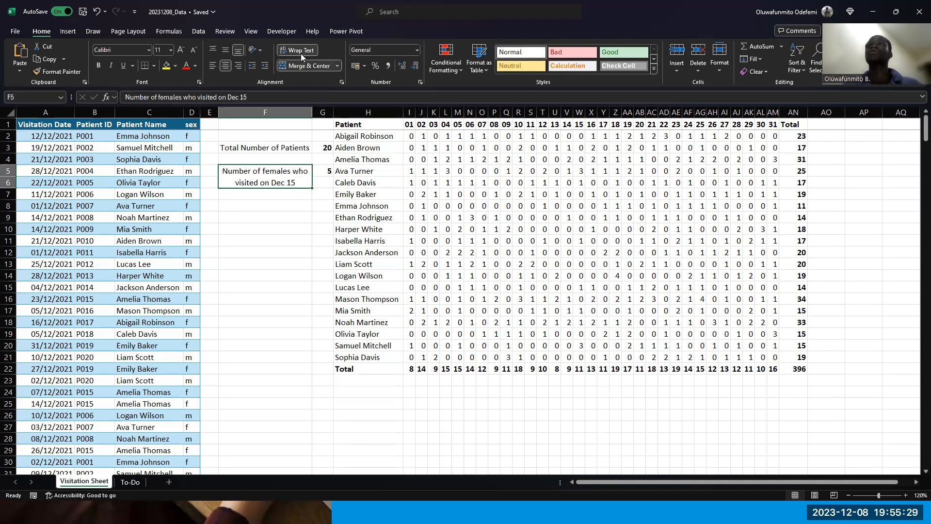
pyautogui.click(212, 68)
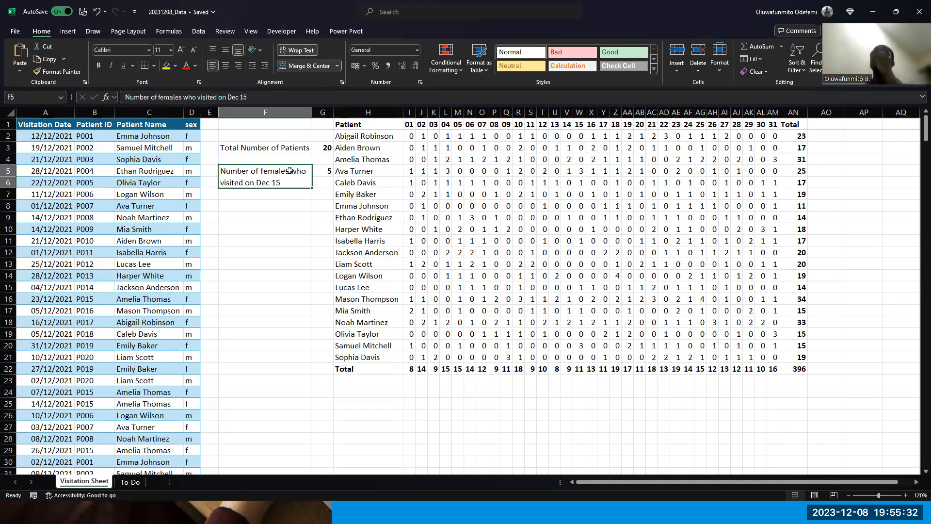
# Step: Make the sex column reference absolute as $D:$D in the G5 COUNTIFS formula
pyautogui.press('Right')
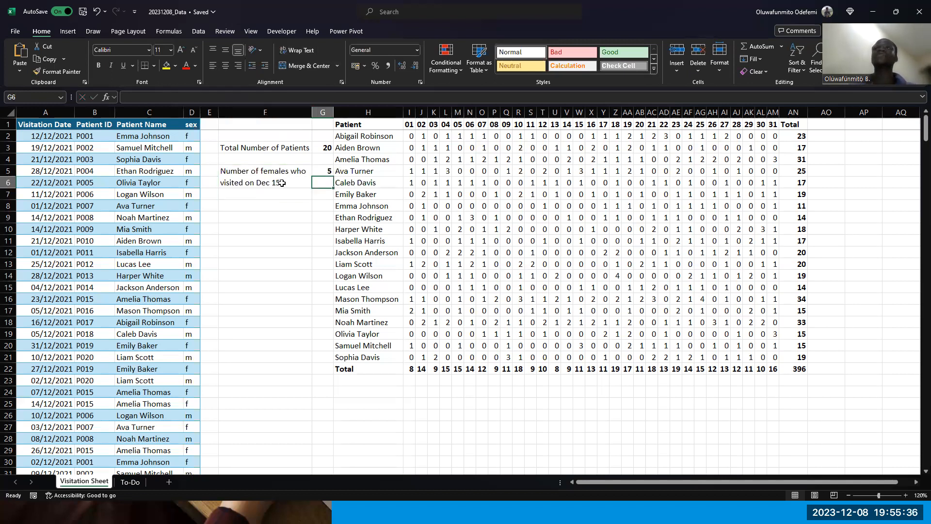
pyautogui.press('Up')
pyautogui.click(168, 98)
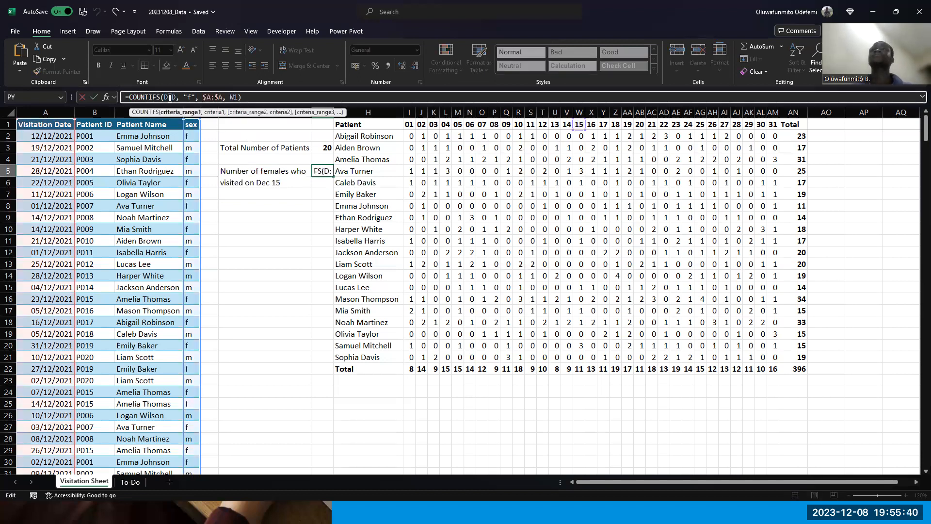
pyautogui.press('F4')
pyautogui.press('Return')
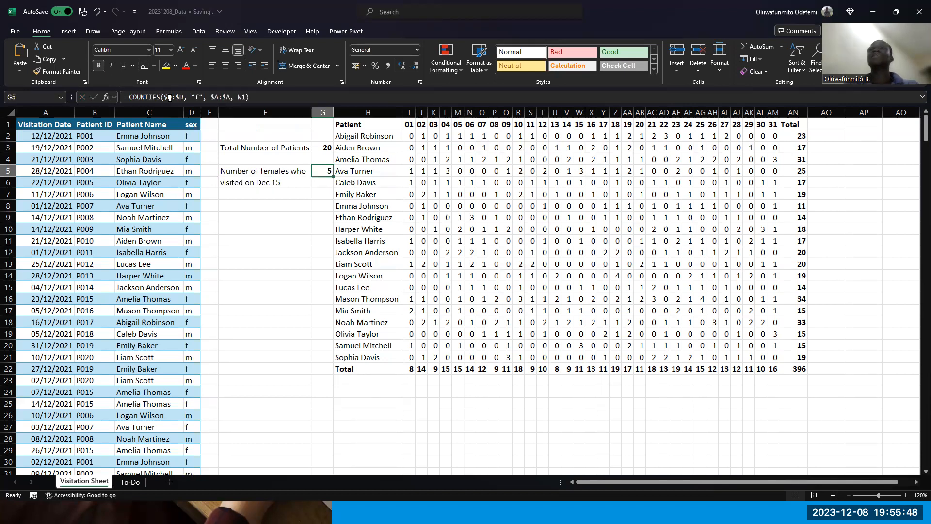
pyautogui.press('super+shift+s')
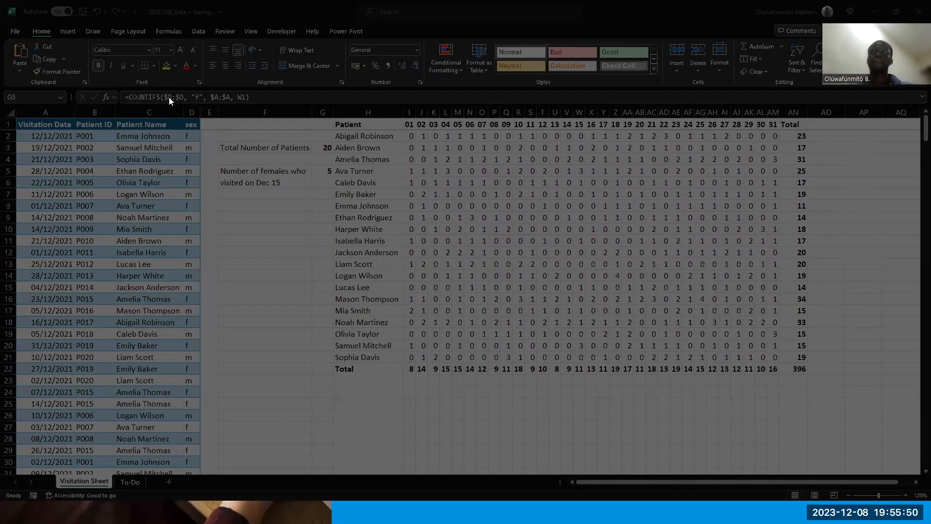
pyautogui.click(599, 179)
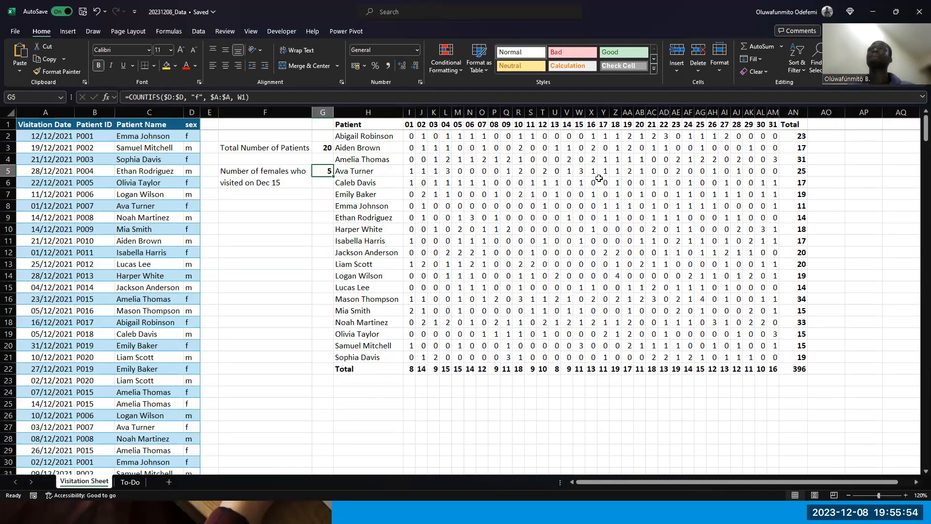
# Step: Read the next question on the To-Do sheet and return to the Visitation Sheet
pyautogui.click(323, 183)
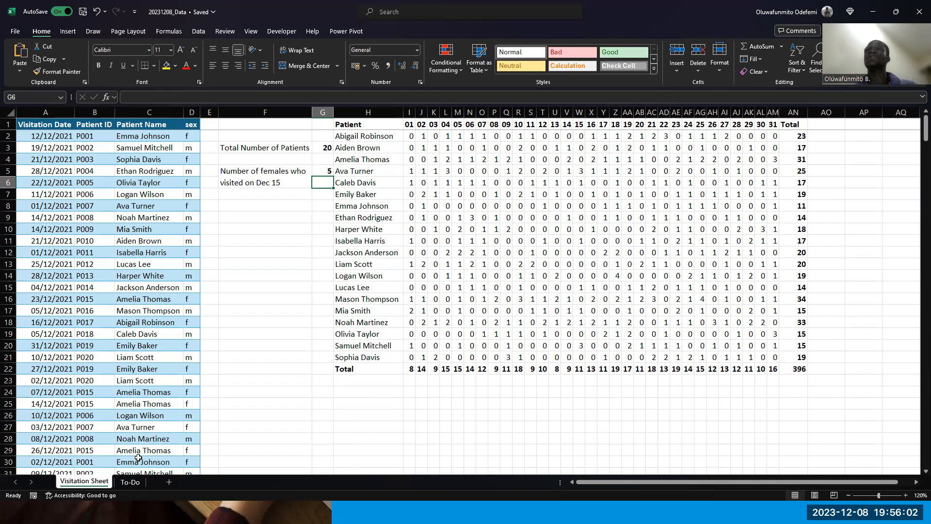
pyautogui.click(129, 482)
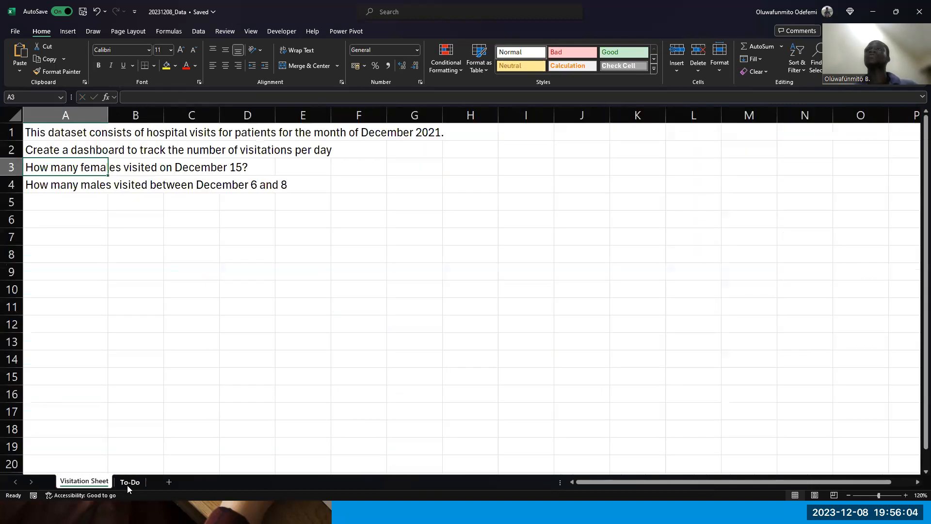
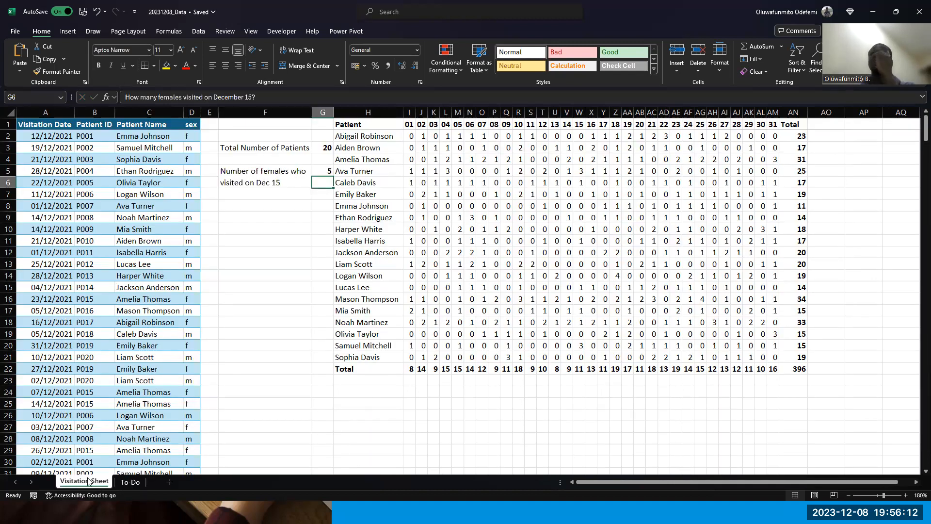
pyautogui.click(88, 482)
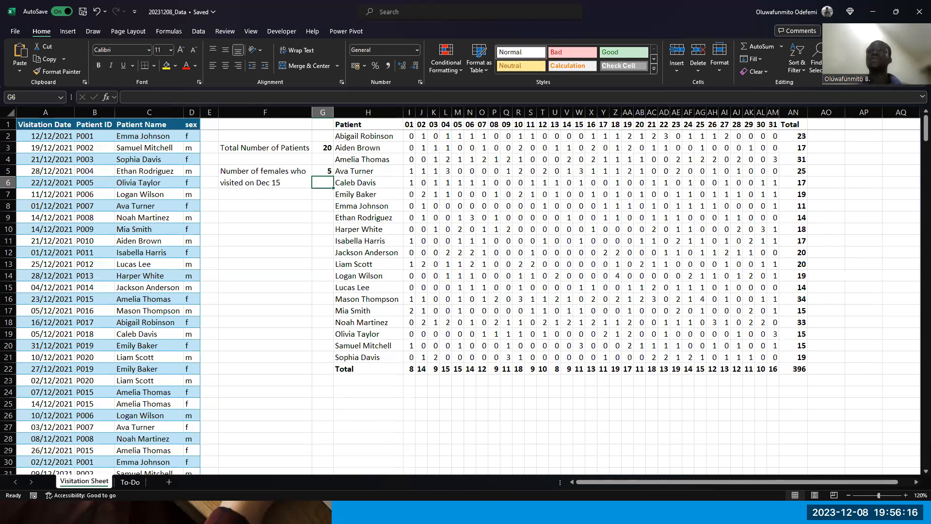
pyautogui.click(131, 480)
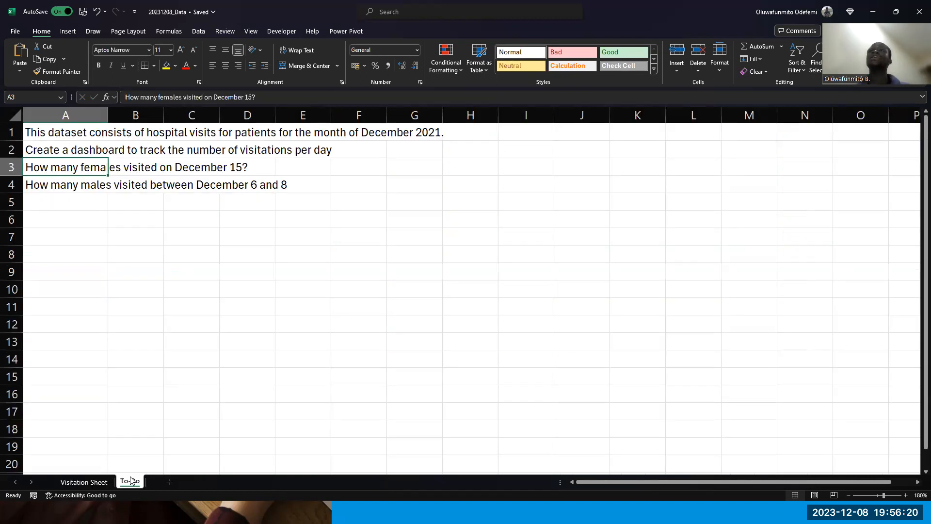
pyautogui.click(82, 481)
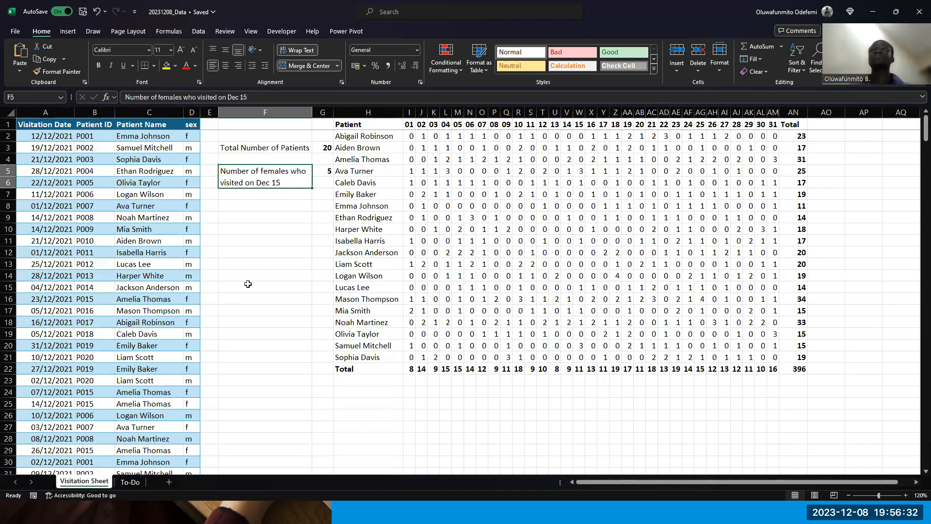
# Step: Copy the merged label in F5:F6 to F8:F9
pyautogui.hotkey('ctrl', 'c')
pyautogui.press('Down')
pyautogui.press('Down')
pyautogui.hotkey('ctrl', 'v')
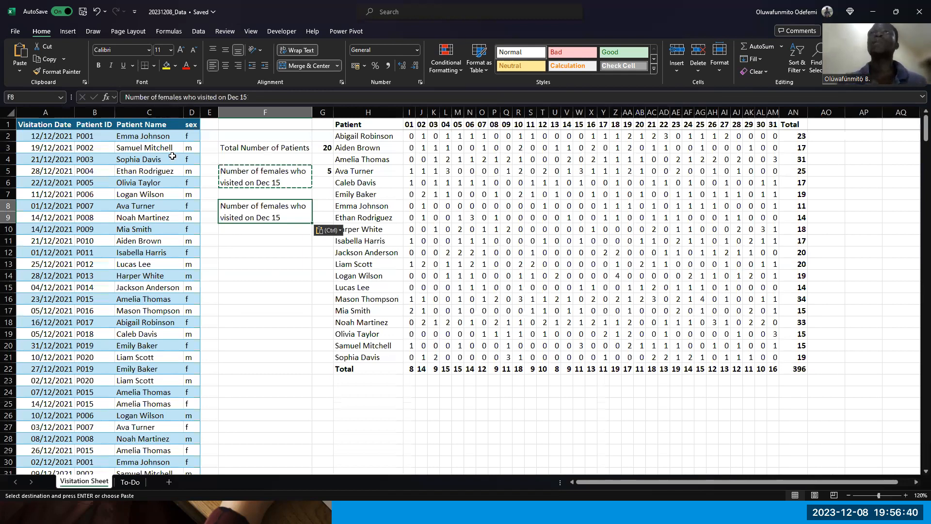
# Step: Reword the copied label in F8 as "Number of males who visited btw Dec 6&8"
pyautogui.press('F2')
pyautogui.press('BackSpace')
pyautogui.press('BackSpace')
pyautogui.press('BackSpace')
pyautogui.press('BackSpace')
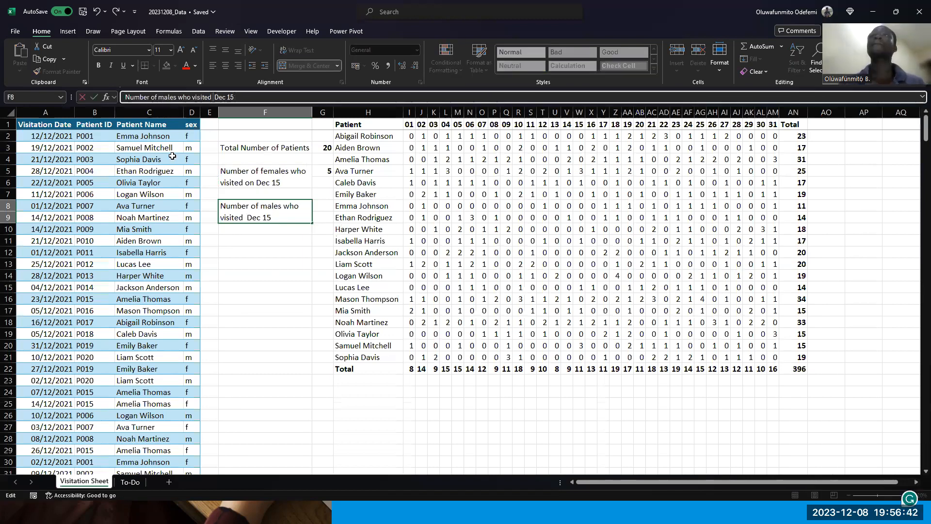
pyautogui.write('btw')
pyautogui.press('End')
pyautogui.press('BackSpace')
pyautogui.press('BackSpace')
pyautogui.write('6&8')
pyautogui.press('Return')
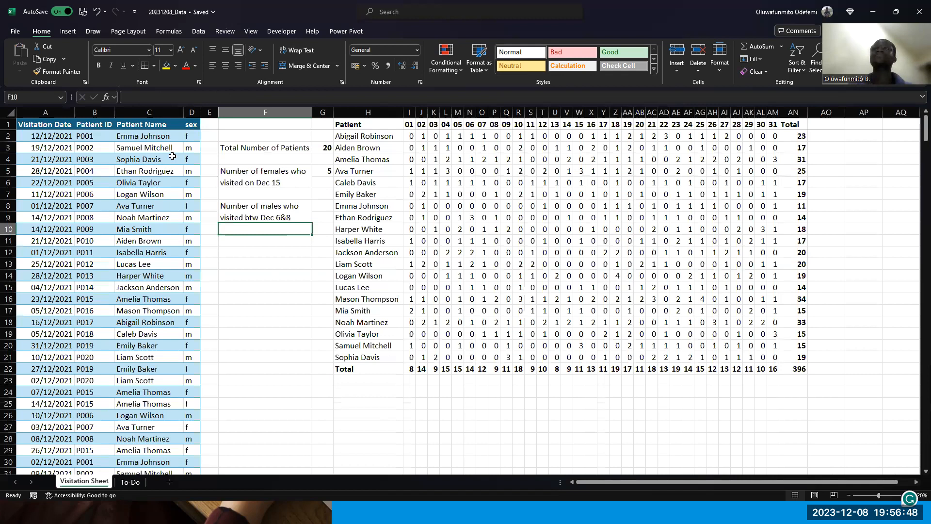
# Step: Select G8 beside the males label and widen column G slightly
pyautogui.press('Up')
pyautogui.press('Right')
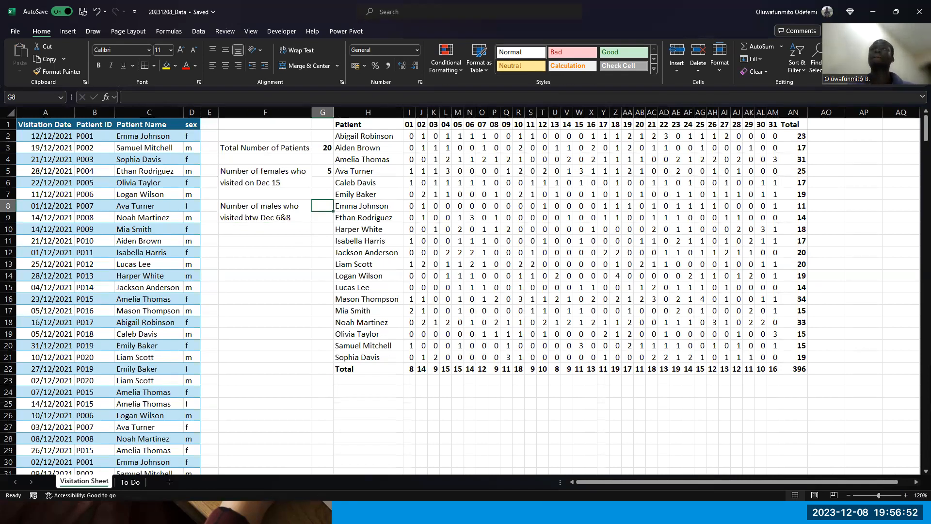
pyautogui.hotkey('alt', 'Tab')
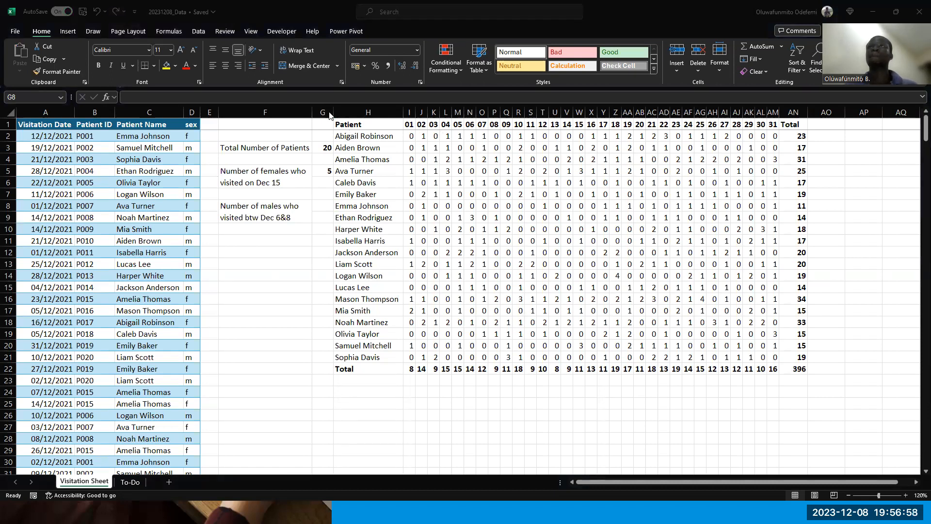
pyautogui.moveTo(338, 111); pyautogui.dragTo(343, 111)
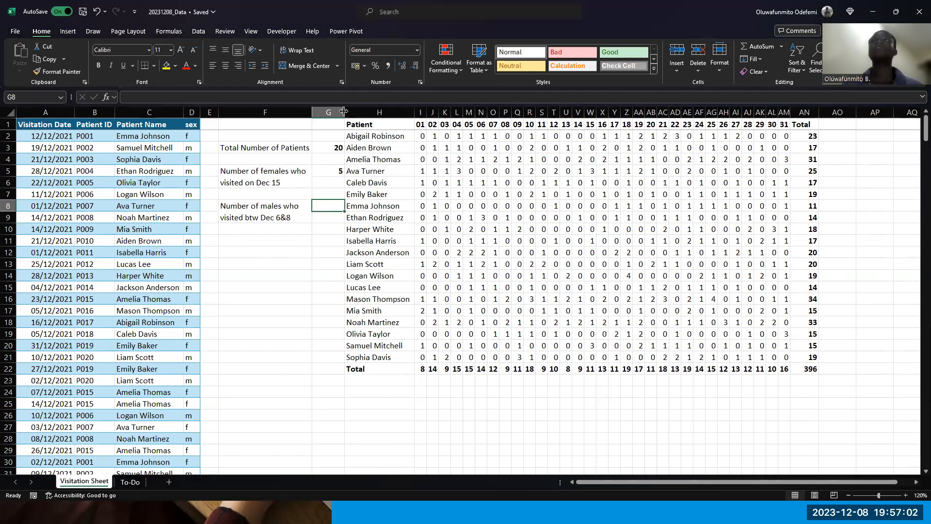
# Step: Start a COUNTIFS formula in G8 with column D as the first criteria range and "m" as its criterion
pyautogui.write('=')
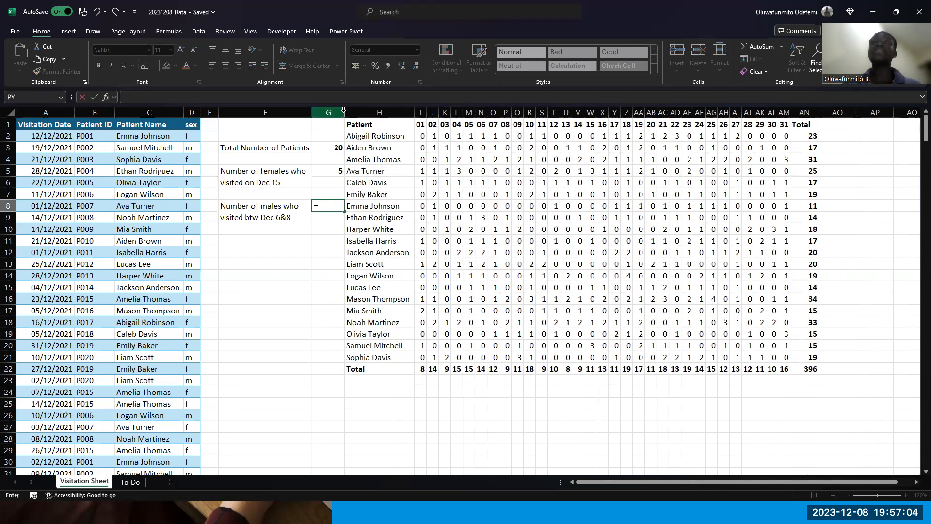
pyautogui.write('couni')
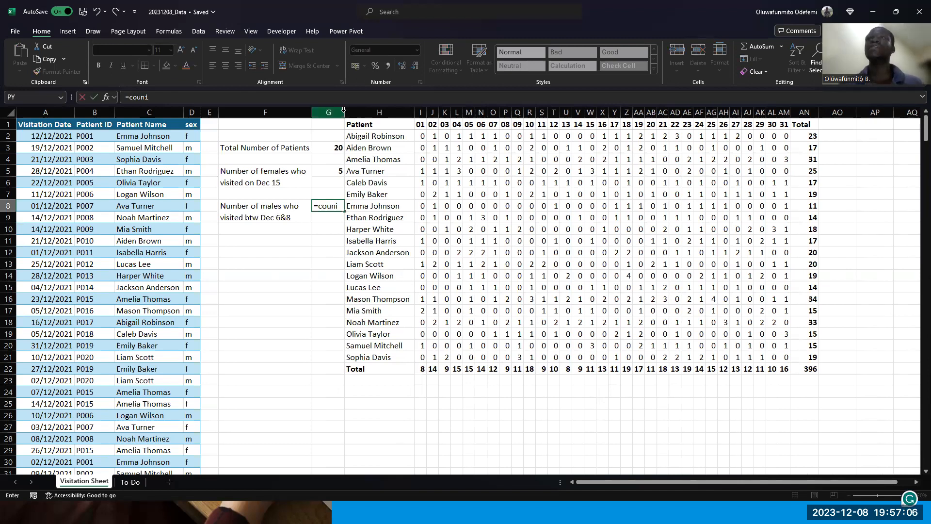
pyautogui.press('BackSpace')
pyautogui.press('Down')
pyautogui.press('Down')
pyautogui.press('Down')
pyautogui.press('Down')
pyautogui.press('Tab')
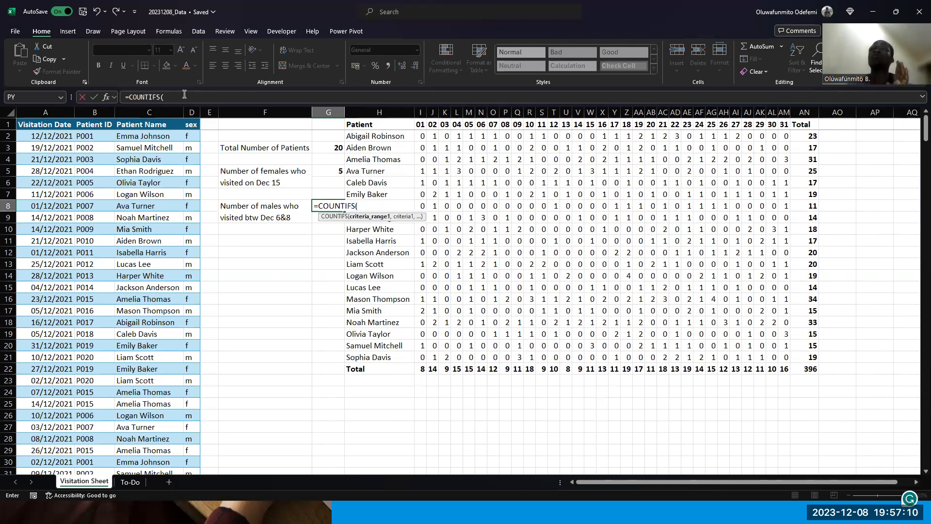
pyautogui.click(194, 108)
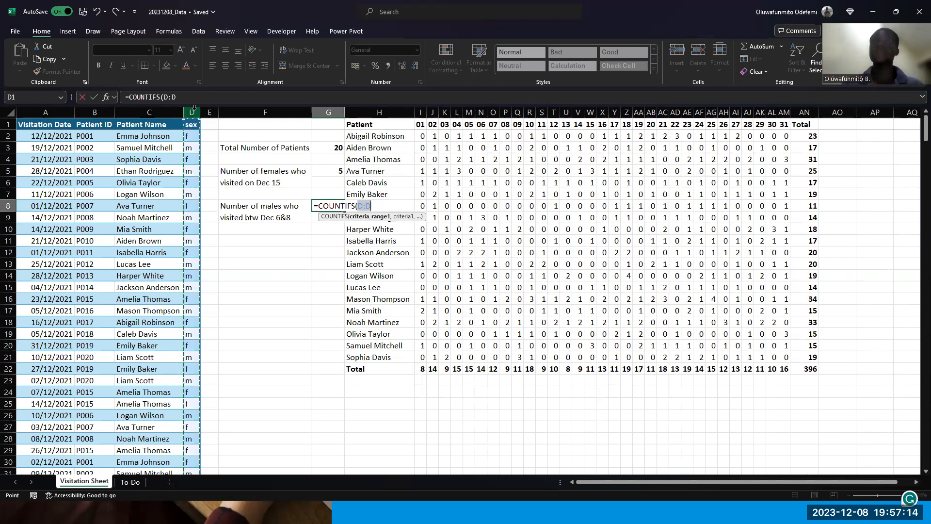
pyautogui.write(',"m",')
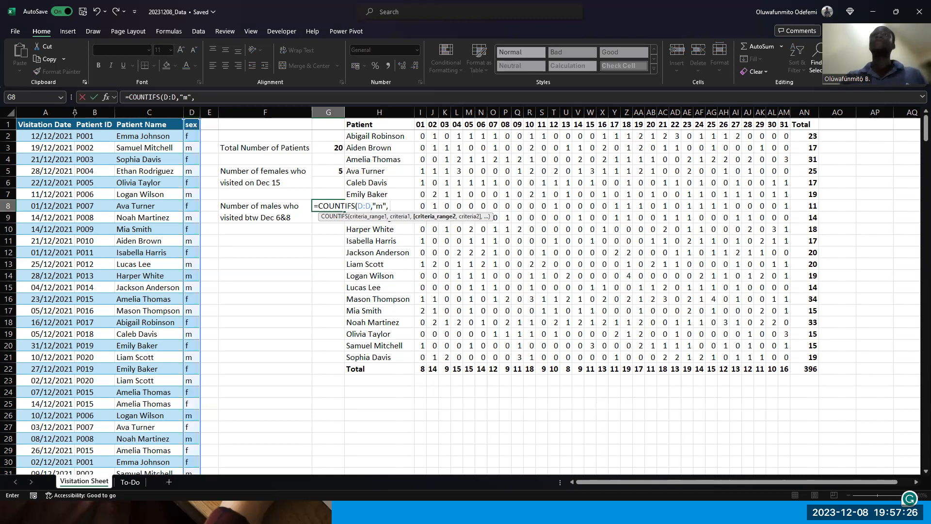
# Step: Add the Visitation Date column A:A as the second criteria range, with the day 06 header in N1 as its criterion
pyautogui.click(55, 107)
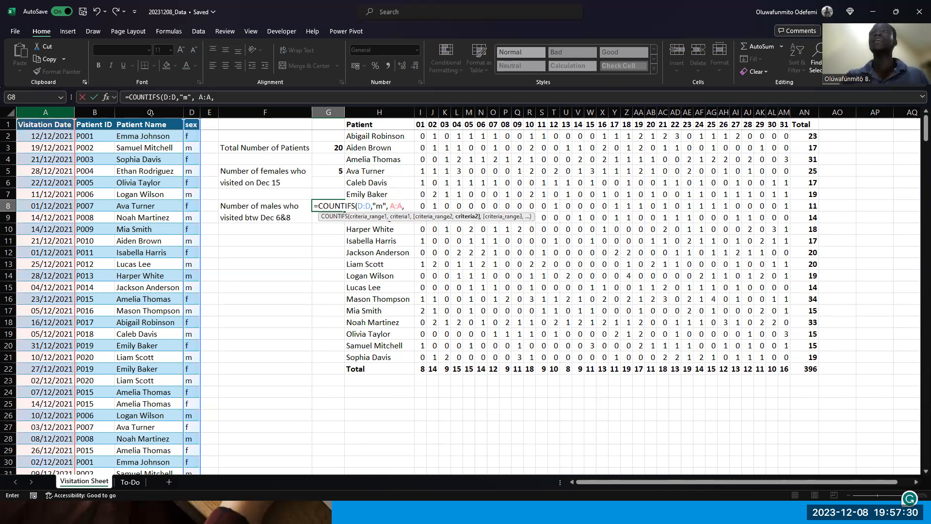
pyautogui.write(',')
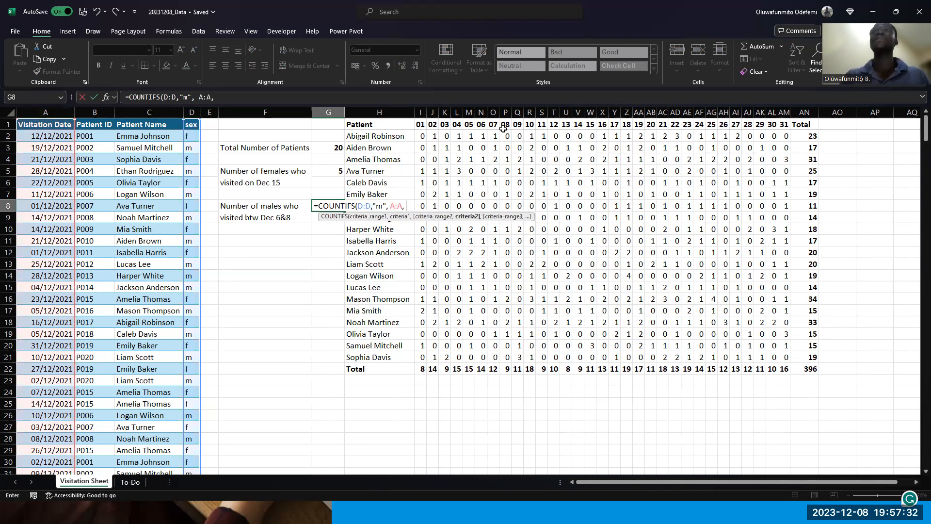
pyautogui.click(482, 124)
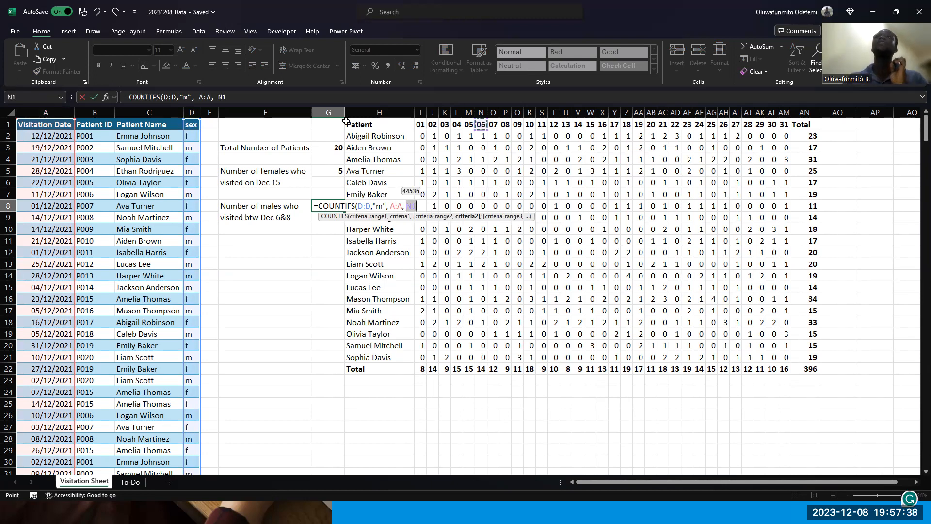
# Step: Try to turn the date condition into an OR test comparing A:A = N1
pyautogui.click(200, 97)
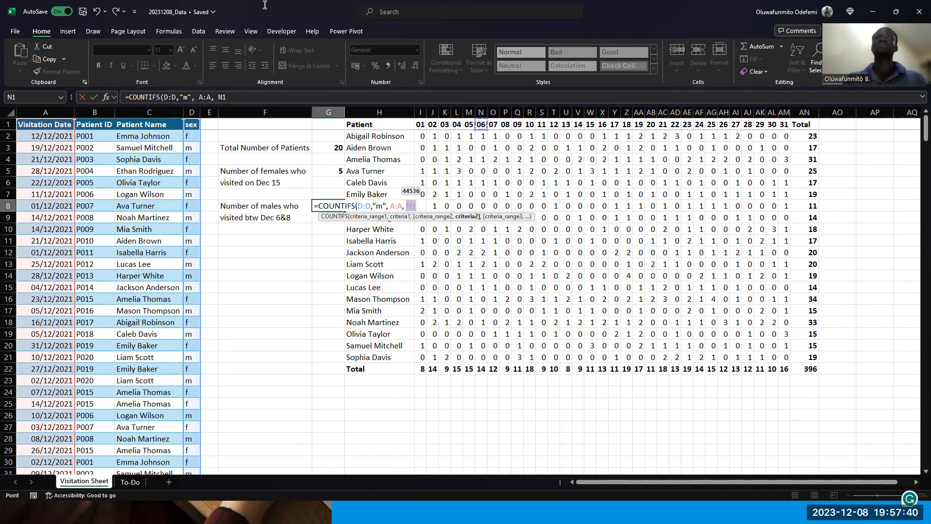
pyautogui.write('(')
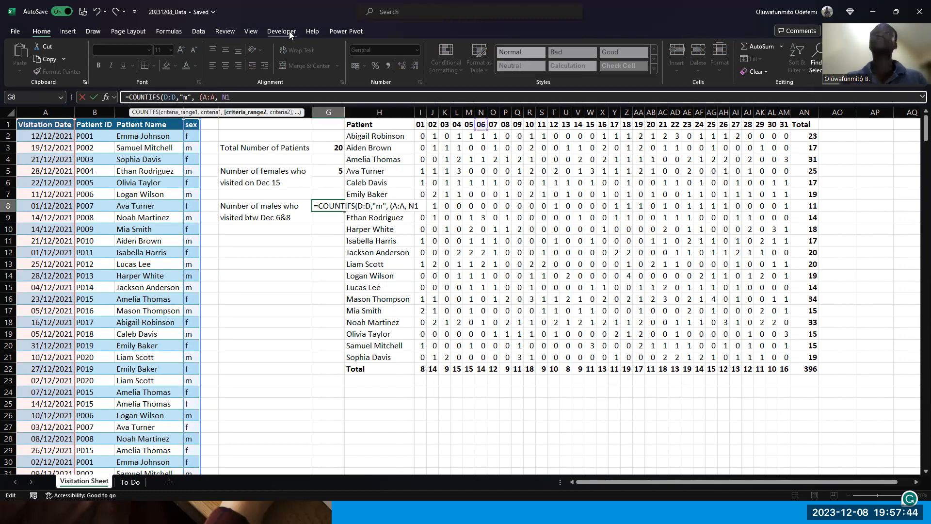
pyautogui.write('OR')
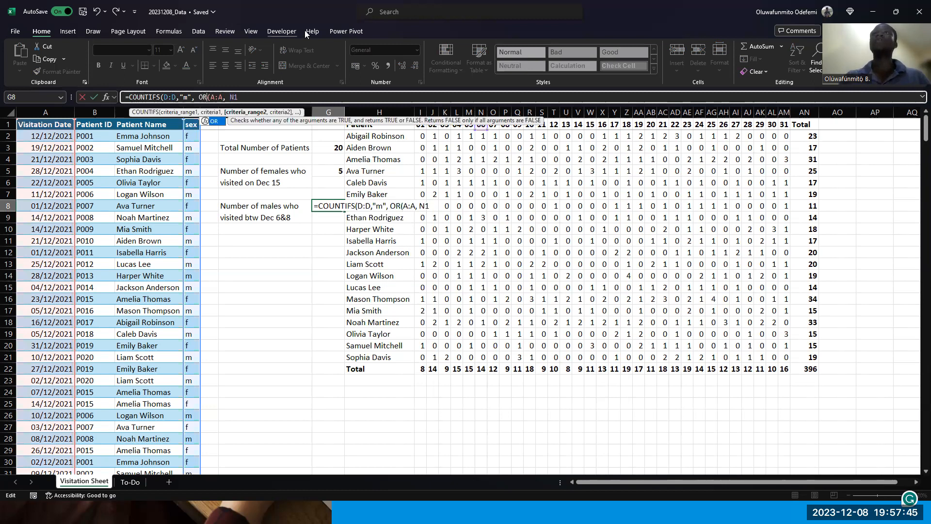
pyautogui.click(258, 99)
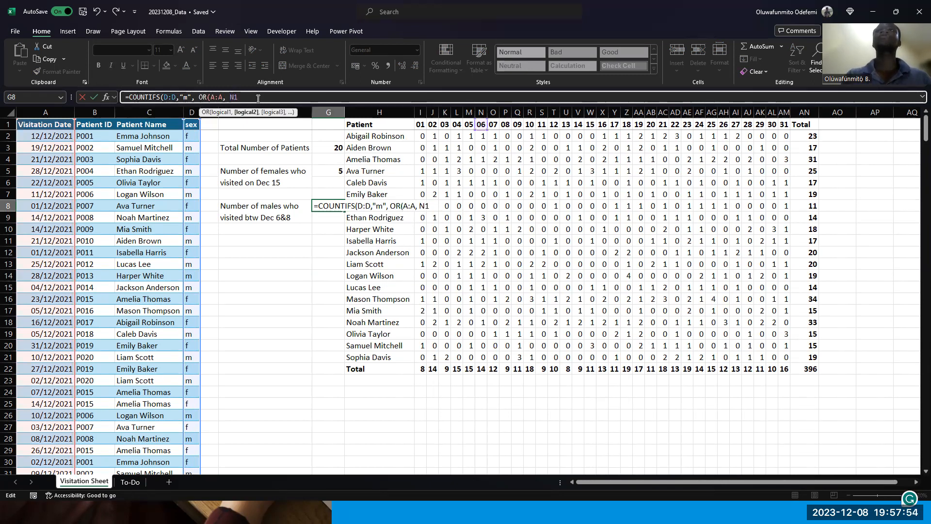
pyautogui.press('BackSpace')
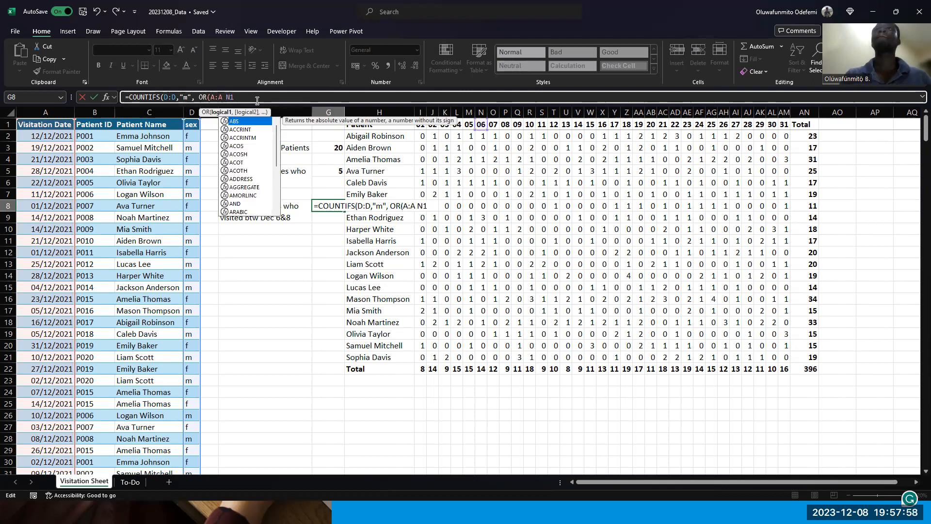
pyautogui.write('=')
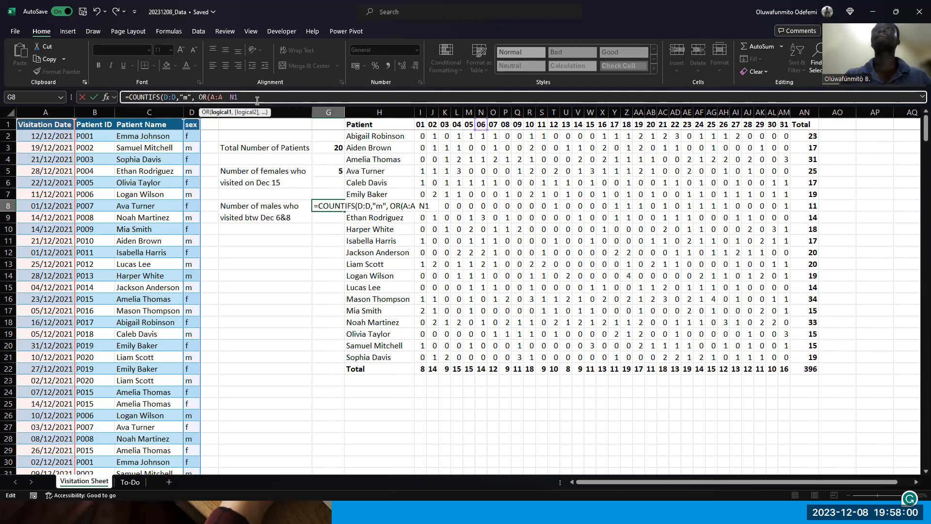
pyautogui.press('Right')
pyautogui.press('Right')
pyautogui.press('Right')
pyautogui.write(', ')
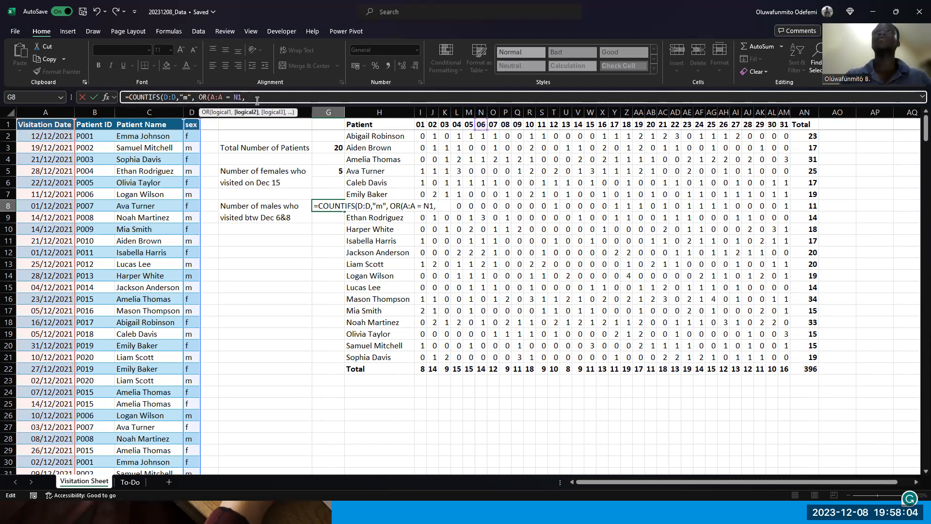
# Step: Extend the OR test with A:A = O1 and A:A = P1 for days 07 and 08
pyautogui.write('A:A')
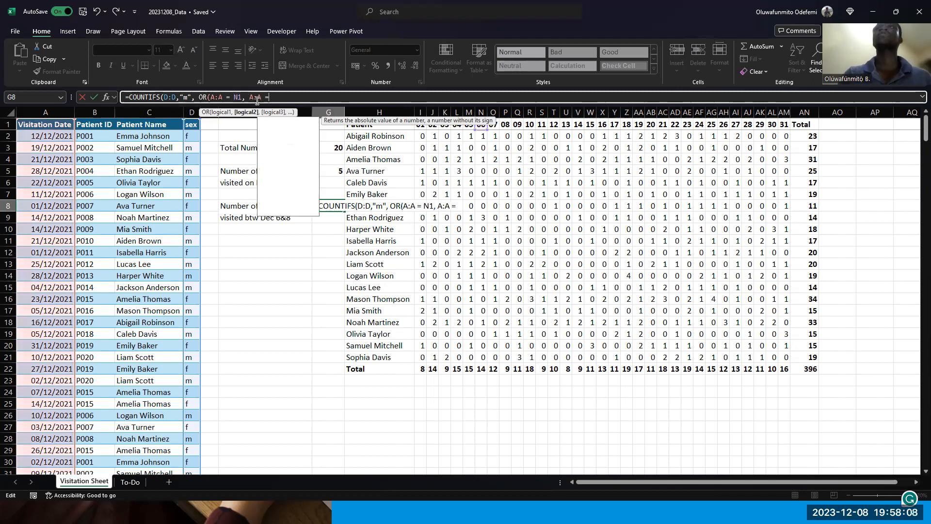
pyautogui.write(' =')
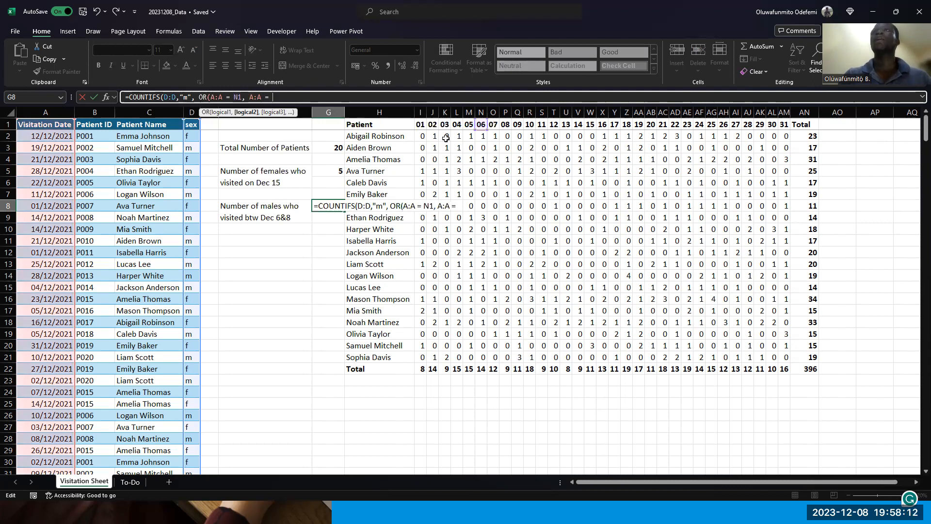
pyautogui.click(493, 124)
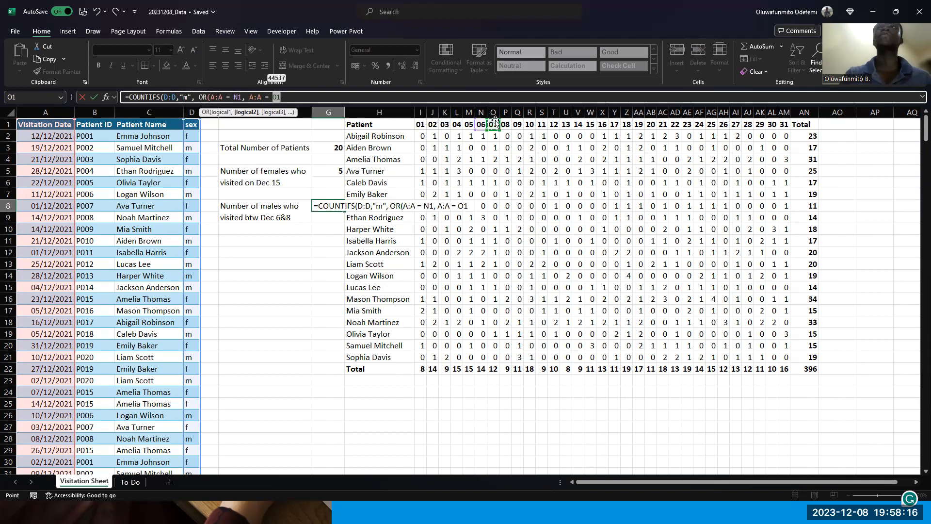
pyautogui.write(', A:A =')
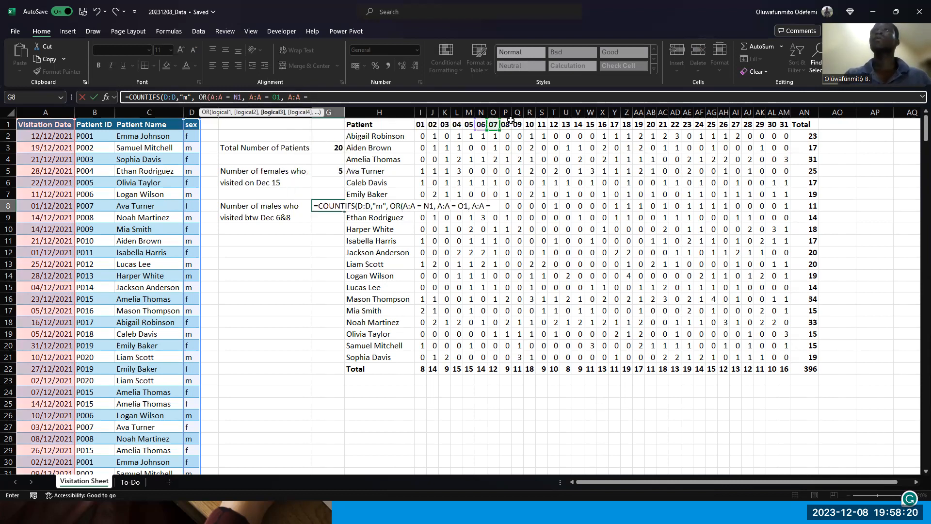
pyautogui.click(506, 122)
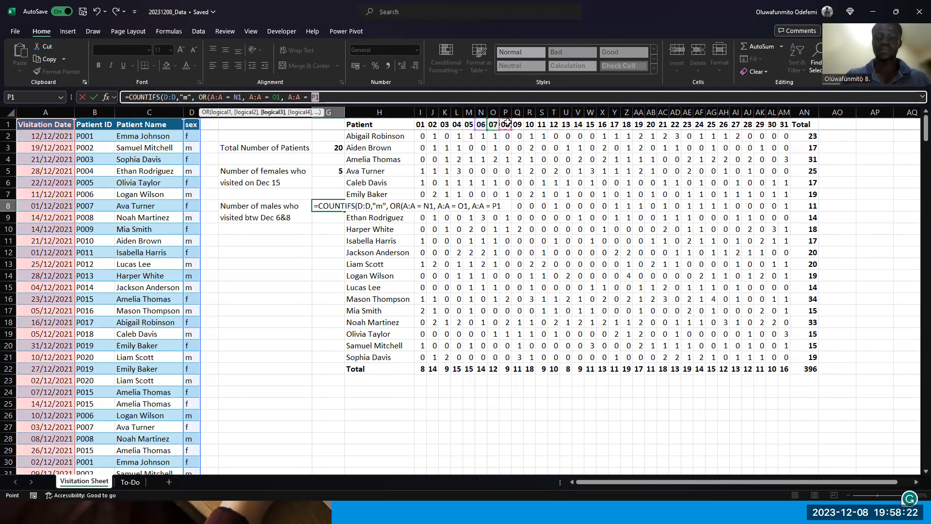
# Step: Close the OR and COUNTIFS parentheses and try to enter the formula in G8
pyautogui.write(')')
pyautogui.press('Return')
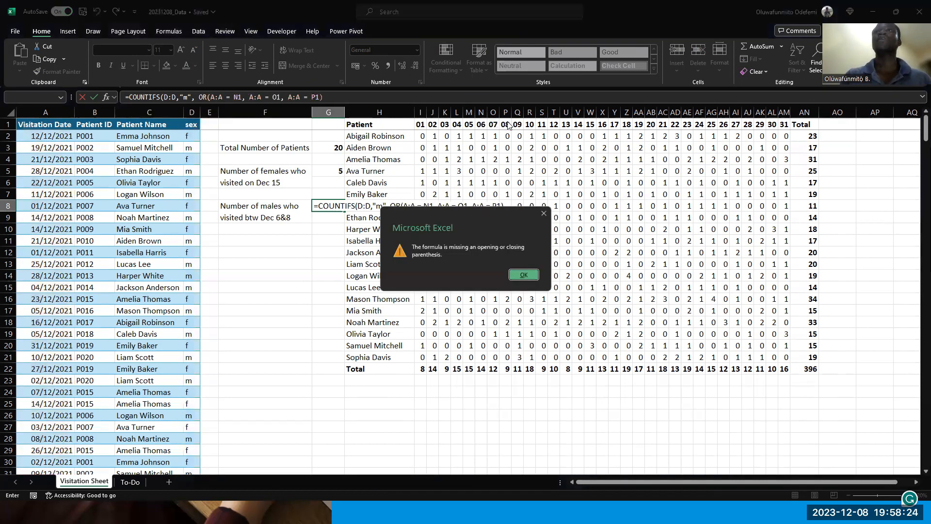
pyautogui.press('Return')
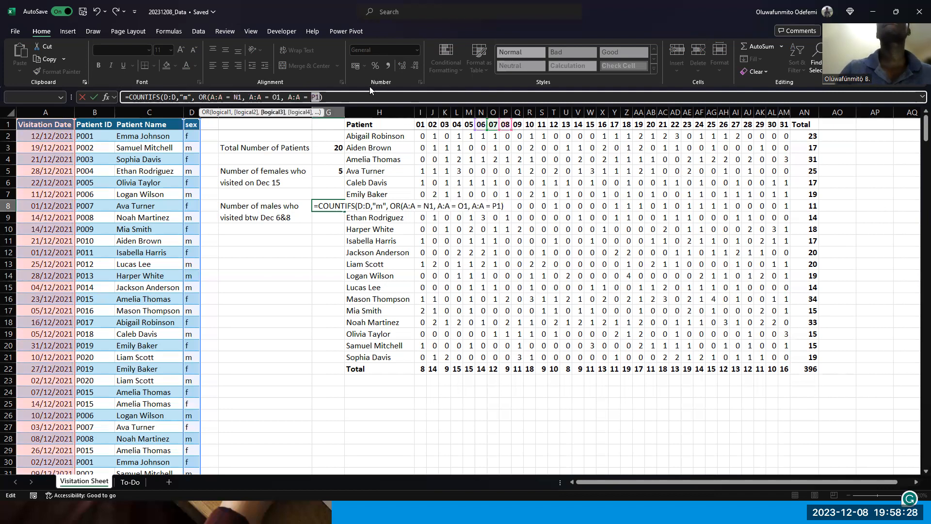
pyautogui.press('End')
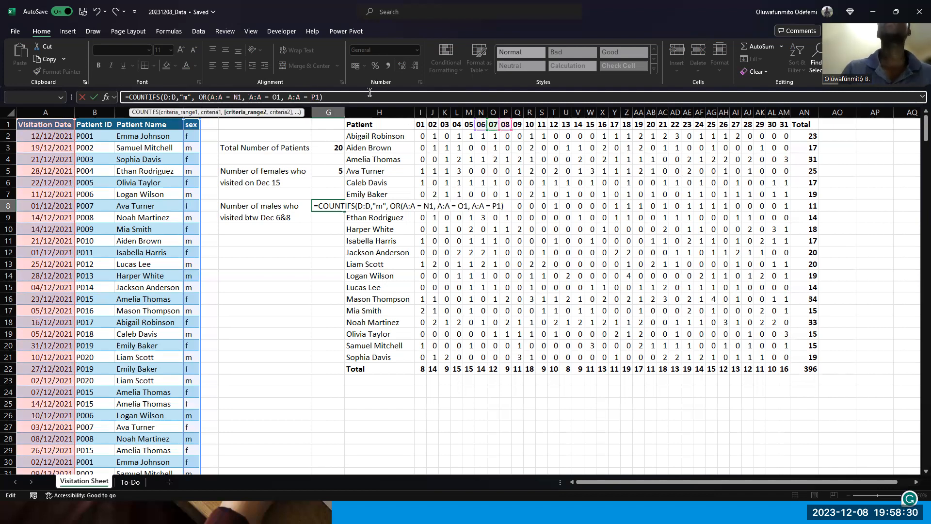
pyautogui.write(')')
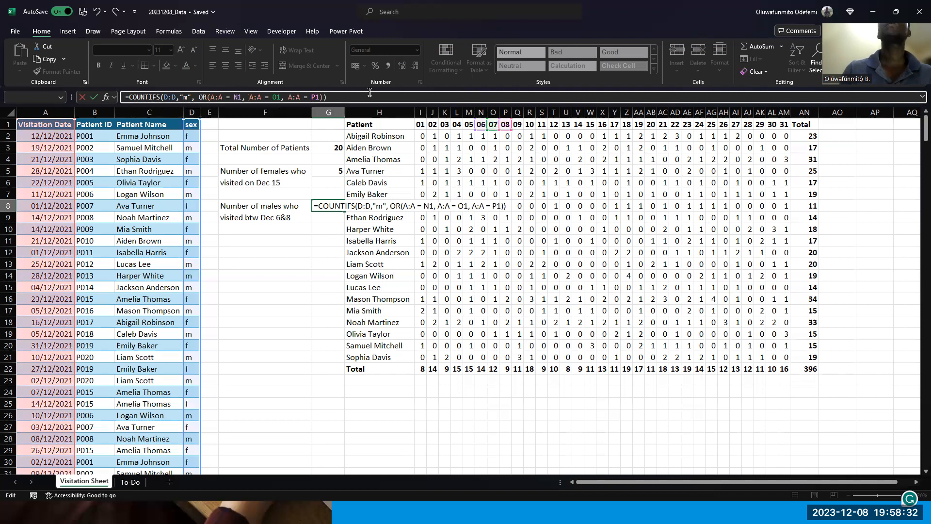
pyautogui.press('Return')
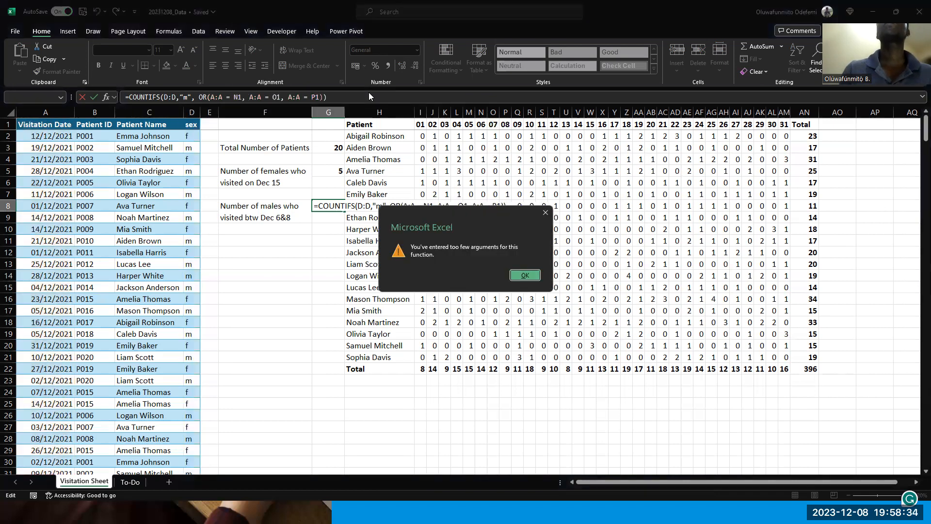
pyautogui.press('Return')
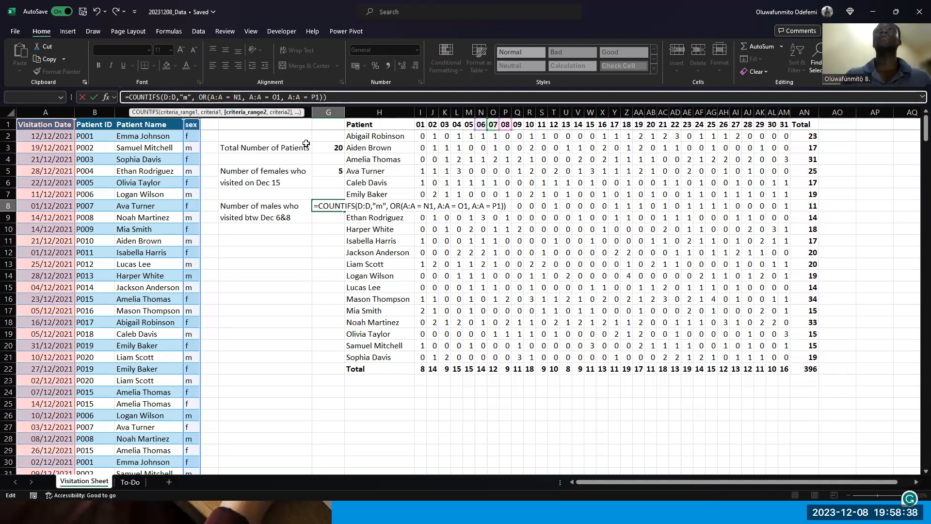
# Step: Remove the O1 and P1 comparisons from the OR test in the G8 formula
pyautogui.press('BackSpace')
pyautogui.press('BackSpace')
pyautogui.press('BackSpace')
pyautogui.press('BackSpace')
pyautogui.press('BackSpace')
pyautogui.press('BackSpace')
pyautogui.press('BackSpace')
pyautogui.press('BackSpace')
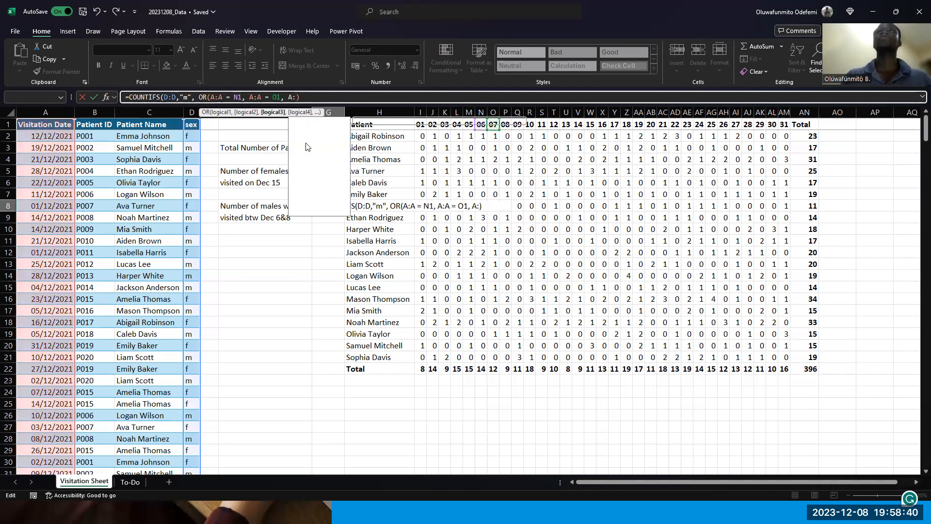
pyautogui.press('BackSpace')
pyautogui.press('BackSpace')
pyautogui.press('BackSpace')
pyautogui.press('BackSpace')
pyautogui.press('BackSpace')
pyautogui.press('BackSpace')
pyautogui.press('BackSpace')
pyautogui.press('BackSpace')
pyautogui.press('BackSpace')
pyautogui.press('BackSpace')
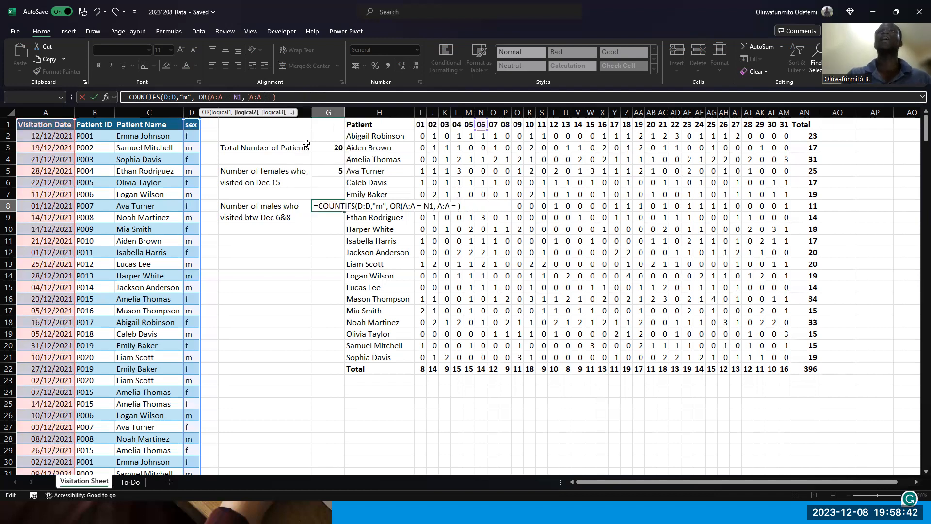
pyautogui.press('BackSpace')
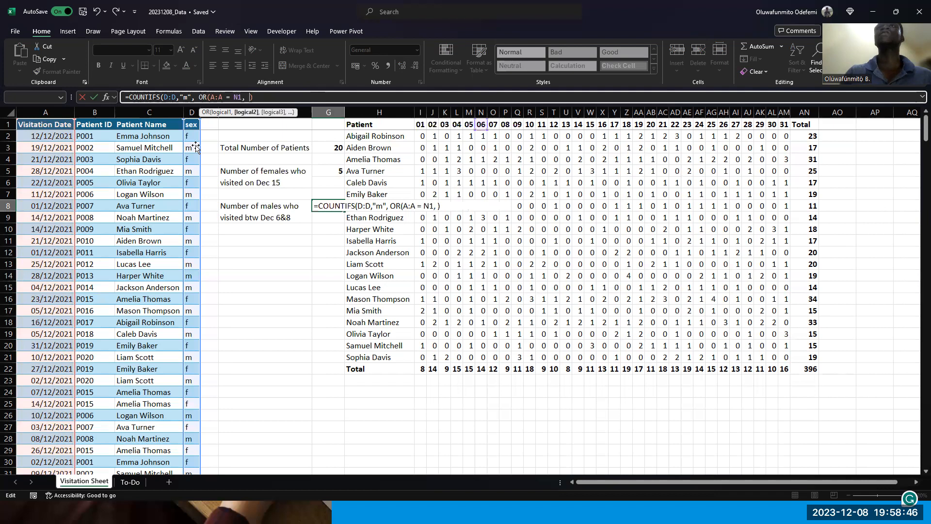
# Step: Strip out the OR wrapper and comparison so the G8 formula reads =COUNTIFS(D:D,"m", A:A, N1)
pyautogui.press('Left')
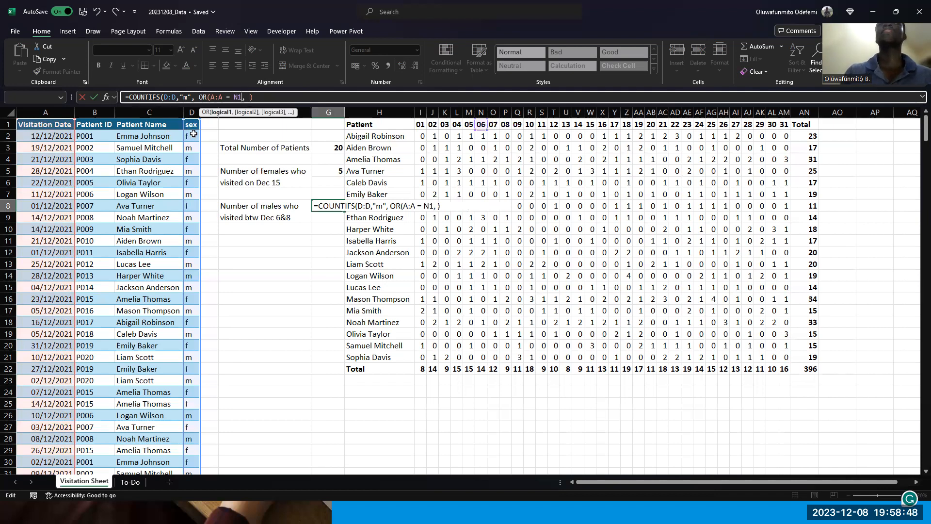
pyautogui.press('BackSpace')
pyautogui.press('BackSpace')
pyautogui.press('BackSpace')
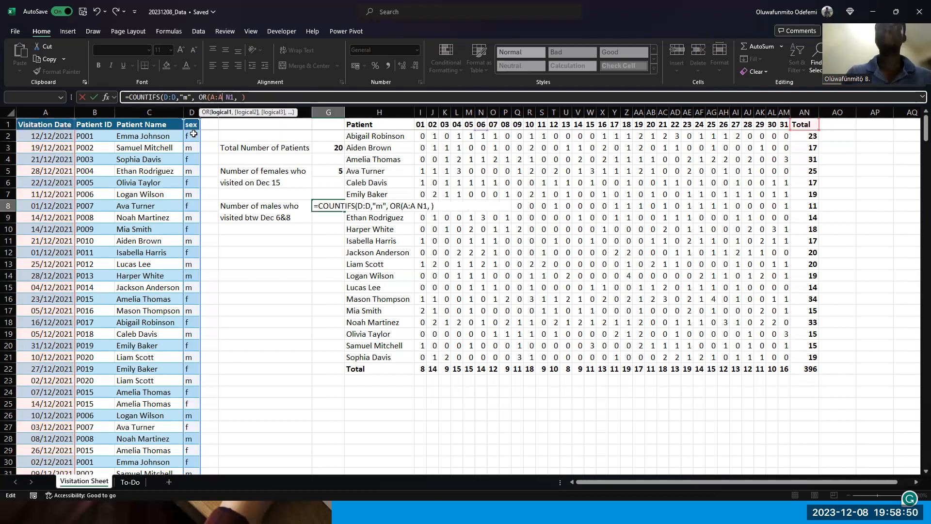
pyautogui.write(',')
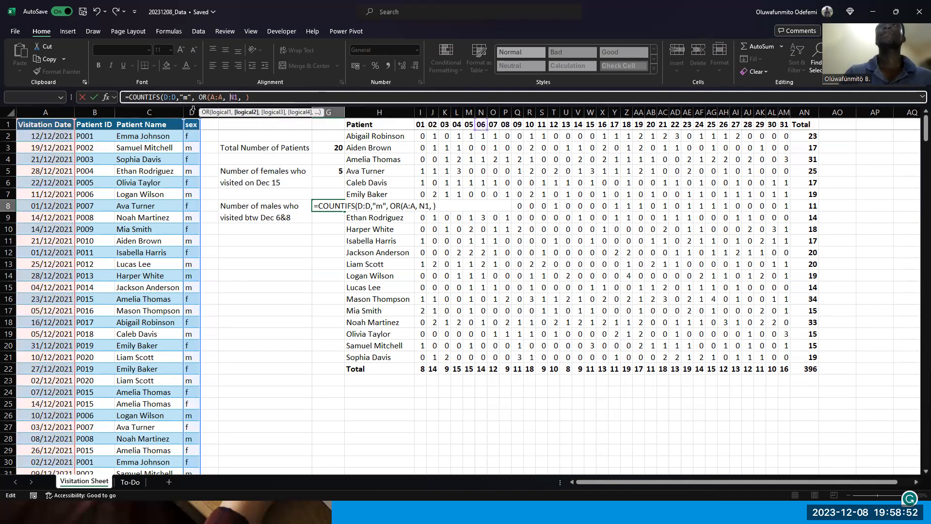
pyautogui.click(208, 96)
pyautogui.press('Left')
pyautogui.press('Right')
pyautogui.press('BackSpace')
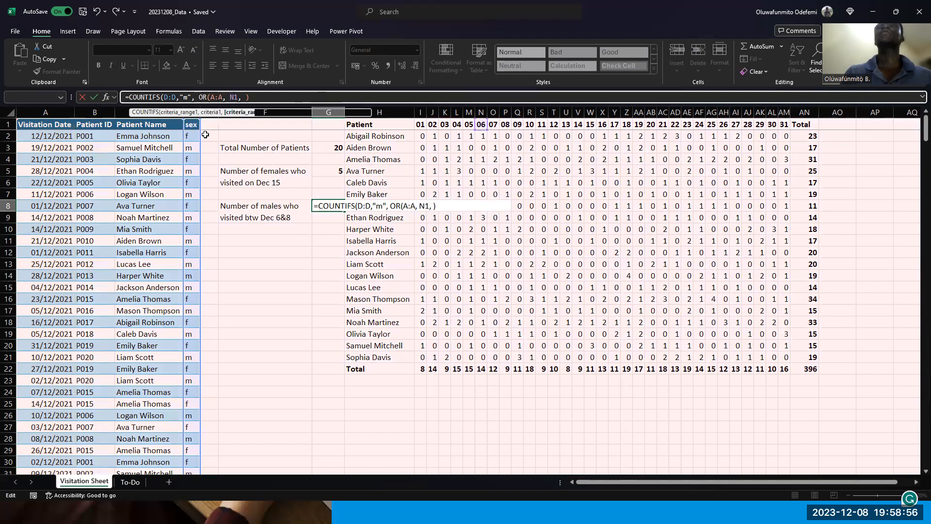
pyautogui.press('BackSpace')
pyautogui.press('BackSpace')
pyautogui.press('End')
pyautogui.press('BackSpace')
pyautogui.press('BackSpace')
pyautogui.press('BackSpace')
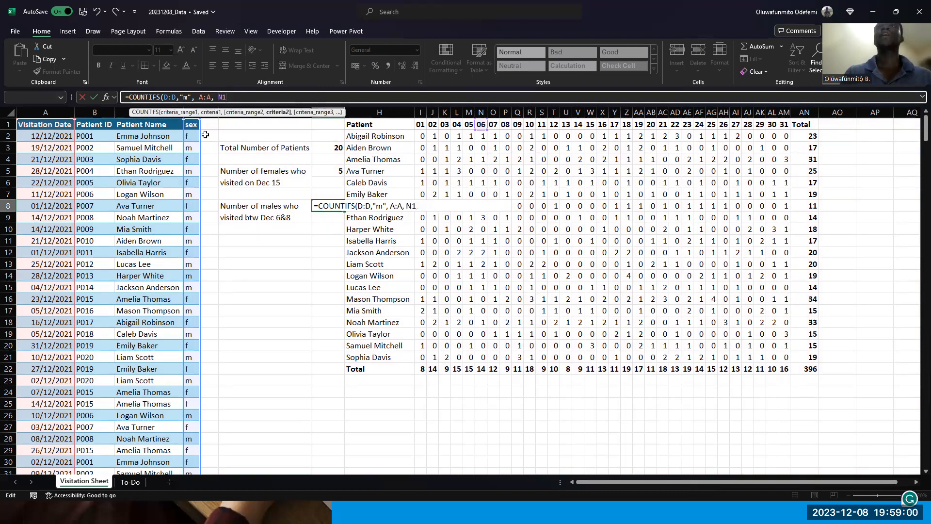
pyautogui.write(')')
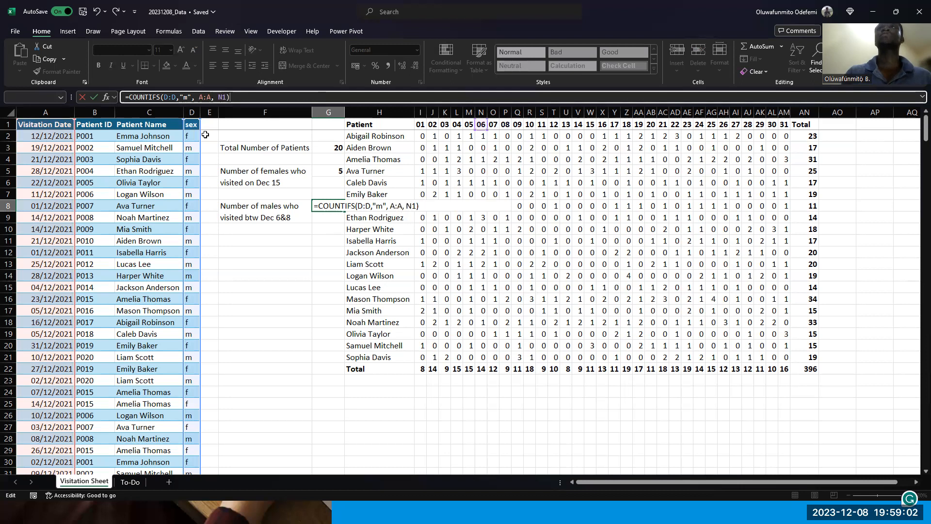
# Step: Enter the =COUNTIFS(D:D,"m", A:A, N1) formula in G8, and append a plus sign to its end
pyautogui.press('Return')
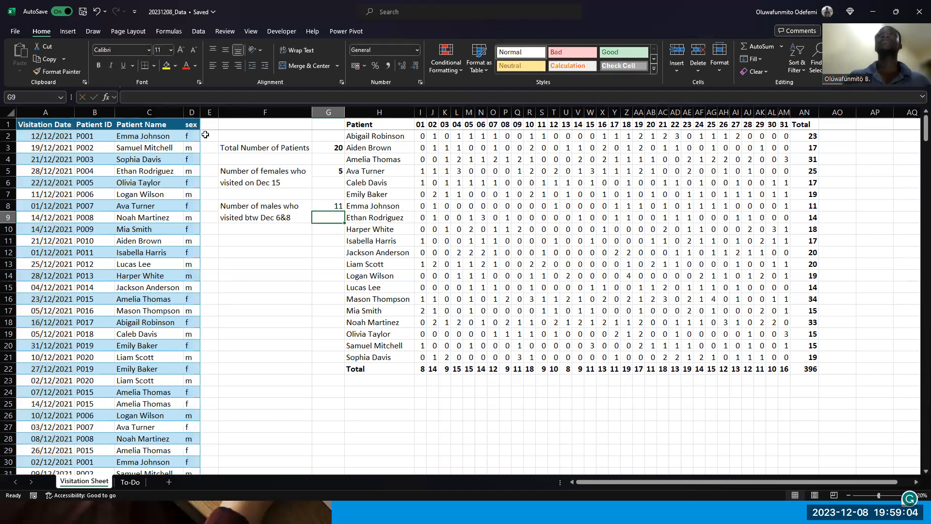
pyautogui.press('Up')
pyautogui.click(256, 92)
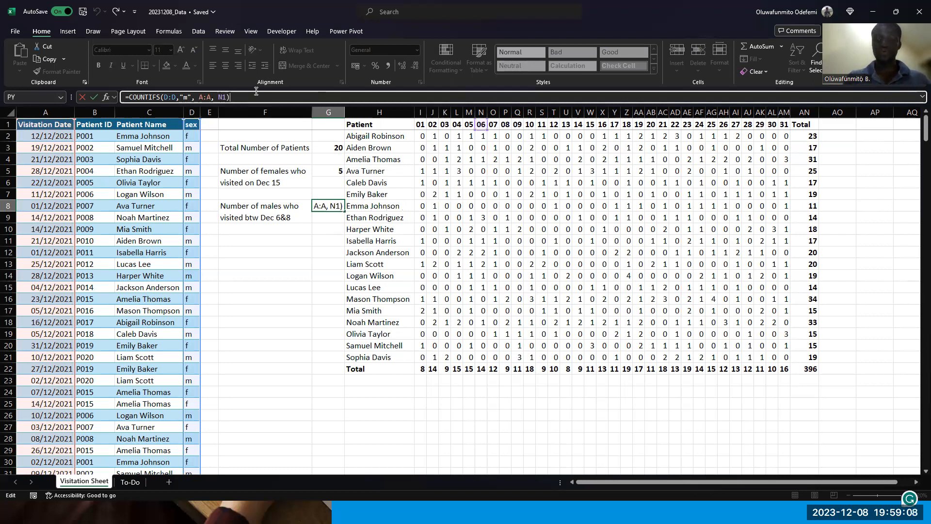
pyautogui.write('+')
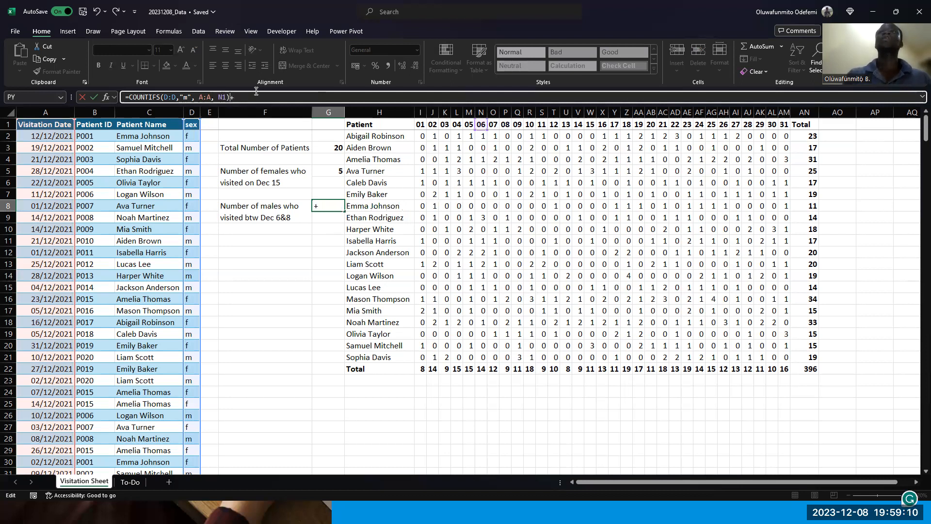
# Step: Copy the COUNTIFS(D:D,"m", A:A, N1) term from the G8 formula, without the equals and plus signs
pyautogui.press('Left')
pyautogui.hotkey('shift', 'Left')
pyautogui.hotkey('shift', 'Left')
pyautogui.hotkey('shift', 'Left')
pyautogui.hotkey('shift', 'Left')
pyautogui.hotkey('shift', 'Left')
pyautogui.hotkey('shift', 'Left')
pyautogui.hotkey('shift', 'Left')
pyautogui.hotkey('shift', 'Left')
pyautogui.hotkey('shift', 'Left')
pyautogui.hotkey('shift', 'Left')
pyautogui.hotkey('shift', 'Left')
pyautogui.hotkey('shift', 'Left')
pyautogui.hotkey('shift', 'Left')
pyautogui.hotkey('shift', 'Left')
pyautogui.hotkey('shift', 'Left')
pyautogui.hotkey('shift', 'Left')
pyautogui.hotkey('shift', 'Left')
pyautogui.hotkey('shift', 'Left')
pyautogui.hotkey('shift', 'Left')
pyautogui.hotkey('shift', 'Left')
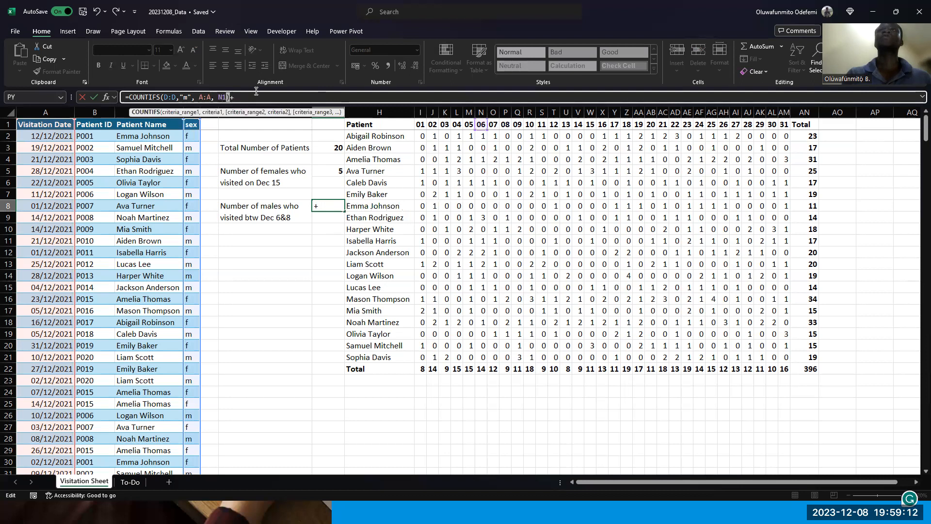
pyautogui.hotkey('shift', 'Right')
pyautogui.hotkey('ctrl', 'c')
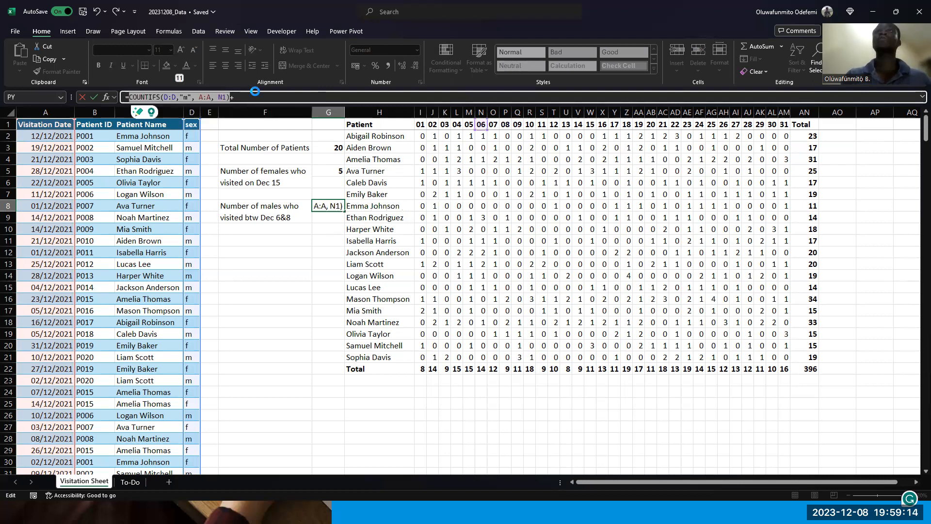
# Step: Paste the copied COUNTIFS term after the plus sign and change its date criterion to O1
pyautogui.press('End')
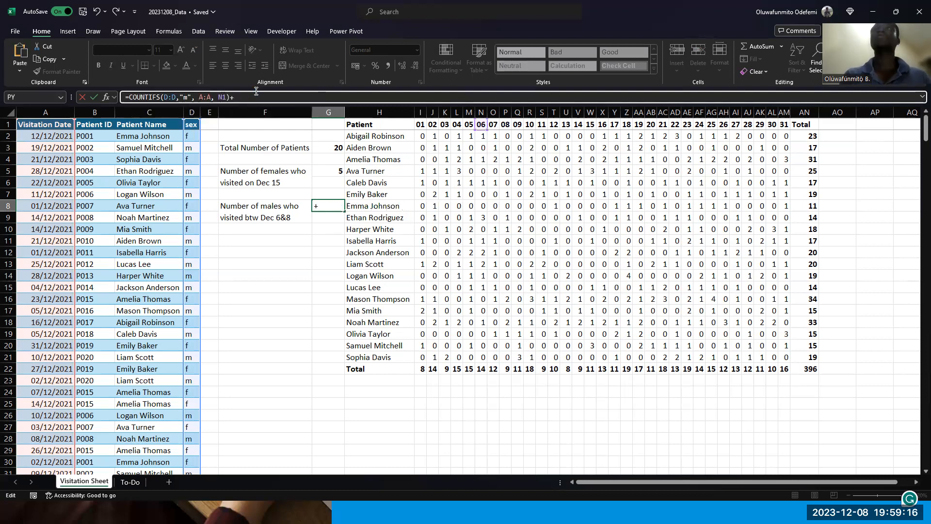
pyautogui.hotkey('ctrl', 'v')
pyautogui.press('Left')
pyautogui.press('Left')
pyautogui.press('BackSpace')
pyautogui.write('O')
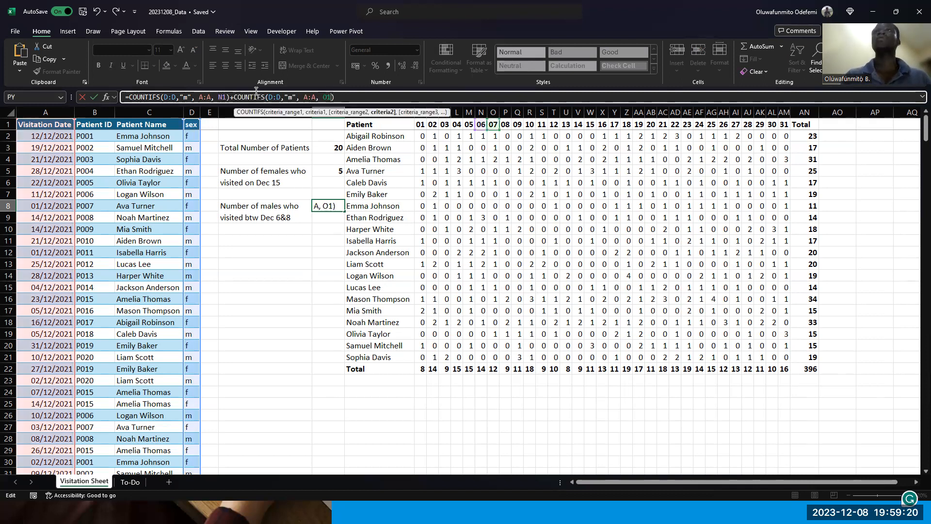
pyautogui.press('End')
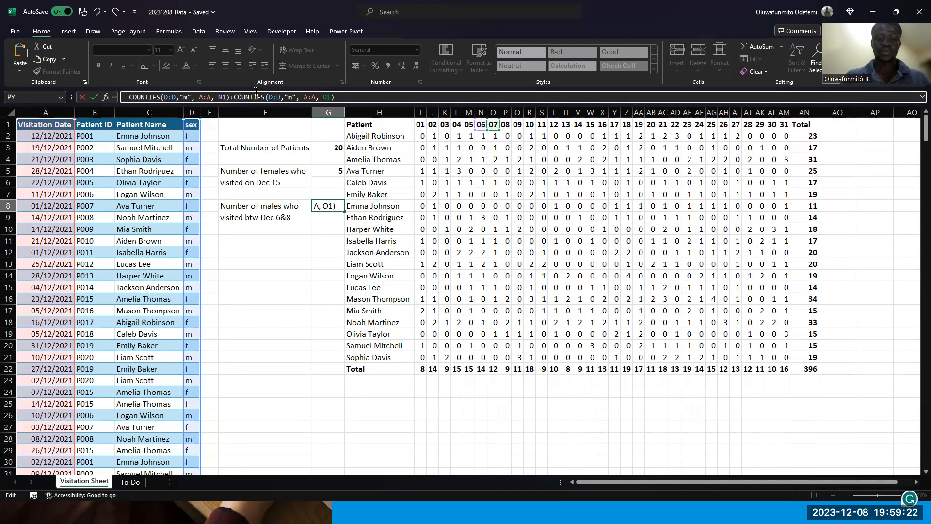
# Step: Add a third pasted COUNTIFS term with date criterion P1 and enter the completed formula in G8
pyautogui.write('+')
pyautogui.hotkey('ctrl', 'v')
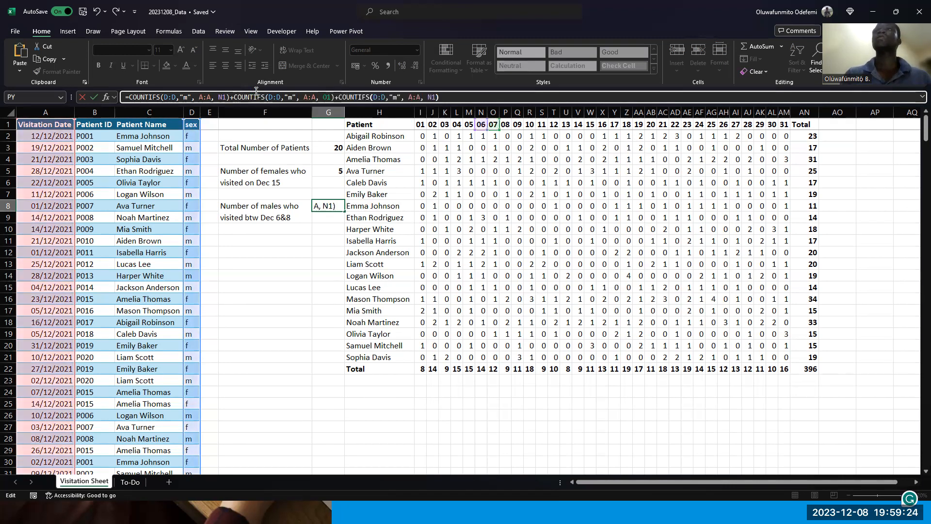
pyautogui.press('Left')
pyautogui.press('Left')
pyautogui.press('BackSpace')
pyautogui.write('PP')
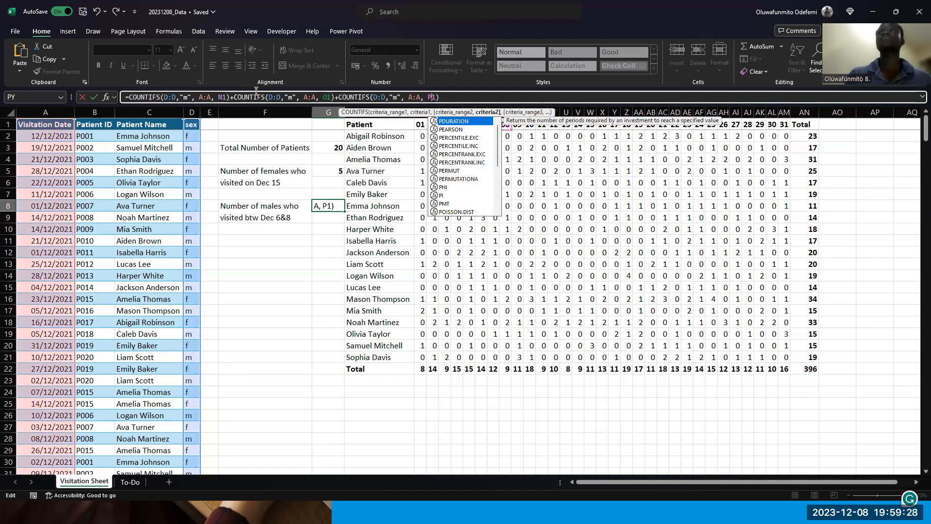
pyautogui.press('Return')
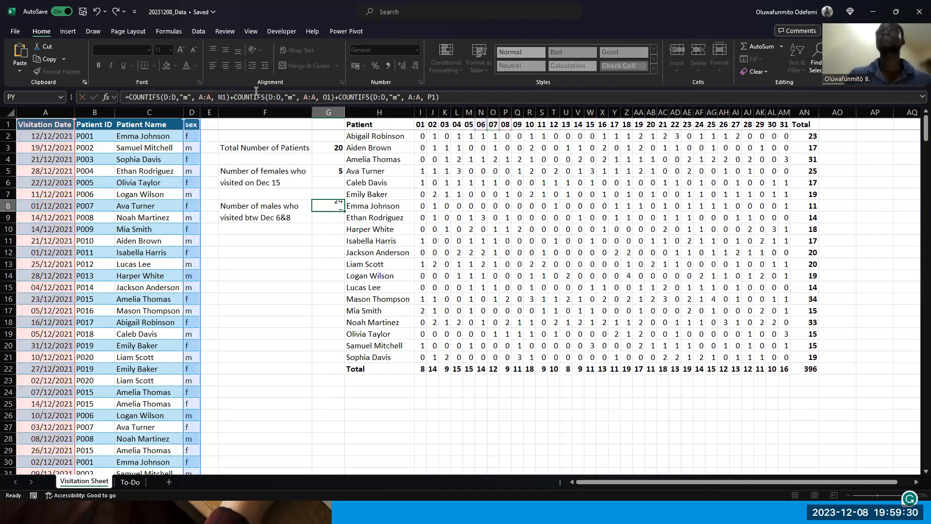
pyautogui.press('Up')
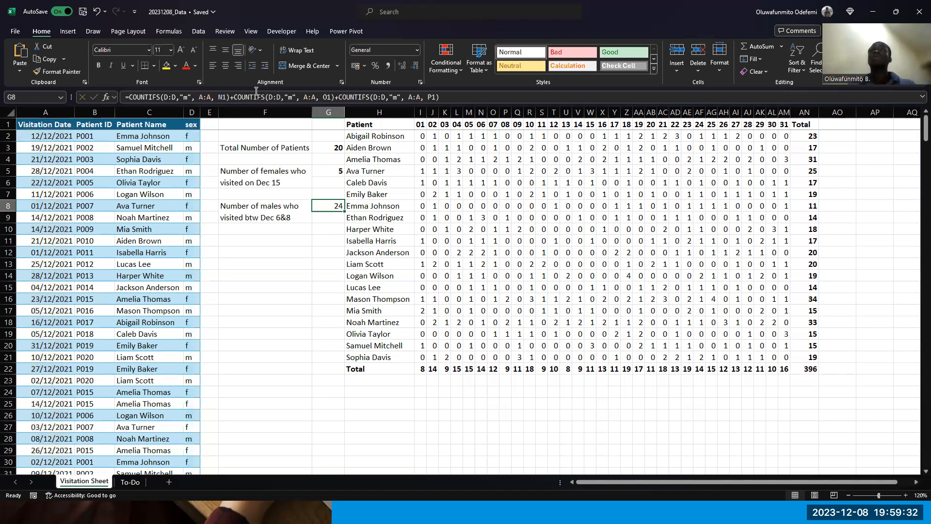
# Step: Review the three COUNTIFS terms in the G8 formula and their N1, O1 and P1 date criteria
pyautogui.click(459, 96)
pyautogui.moveTo(238, 96); pyautogui.dragTo(119, 92)
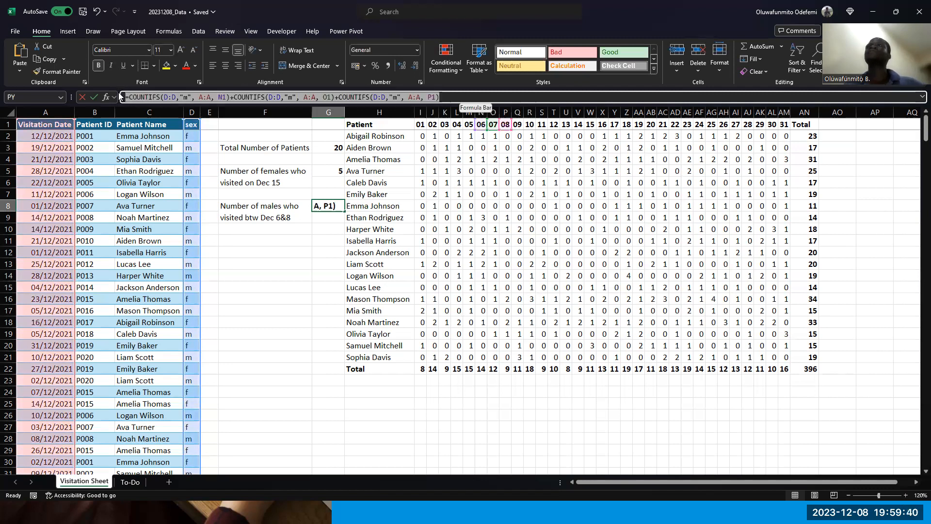
pyautogui.click(468, 97)
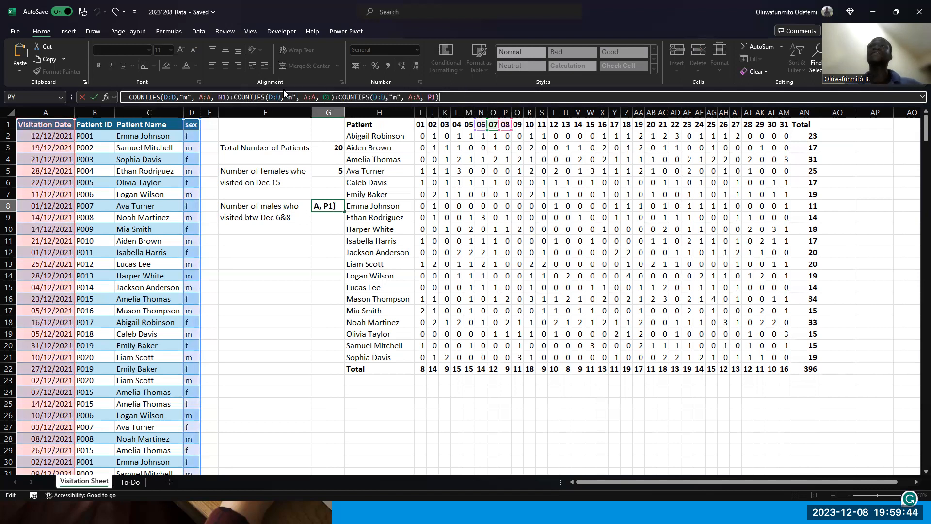
pyautogui.click(224, 97)
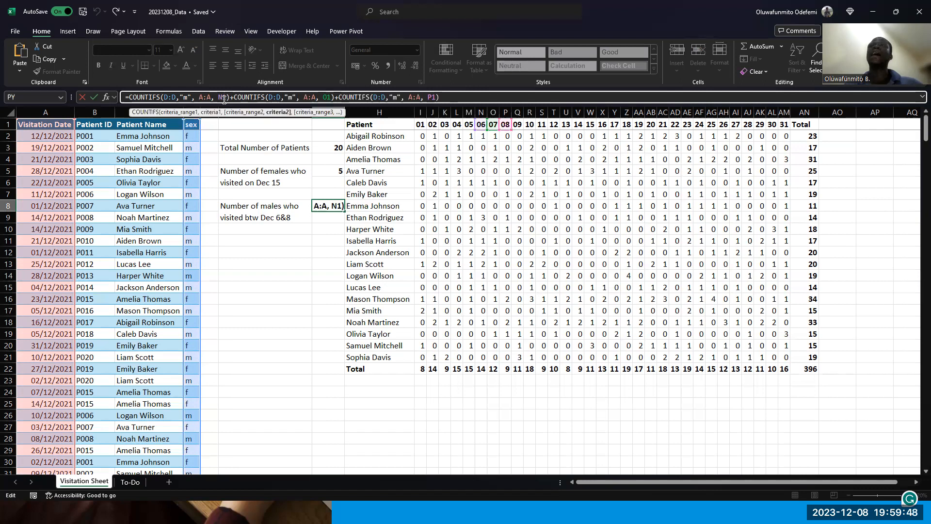
pyautogui.click(169, 96)
pyautogui.moveTo(227, 97); pyautogui.dragTo(198, 98)
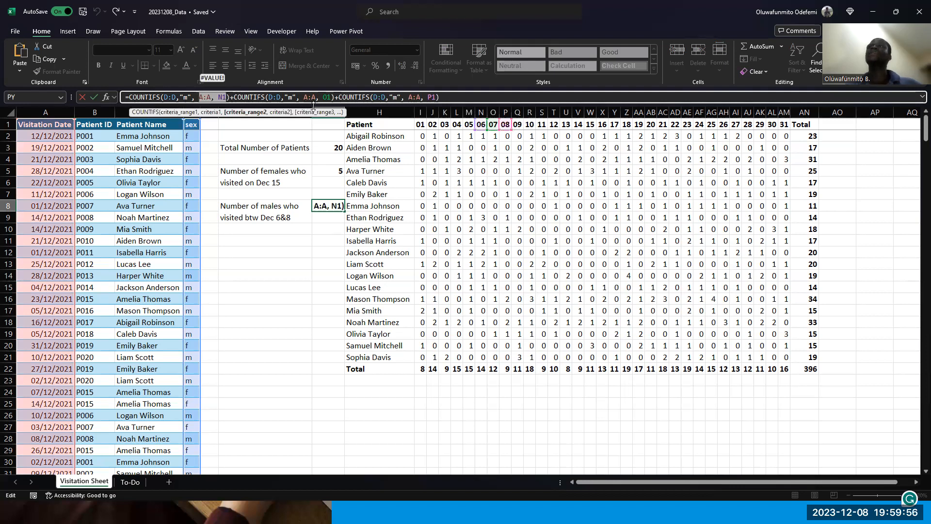
pyautogui.moveTo(306, 97); pyautogui.dragTo(342, 98)
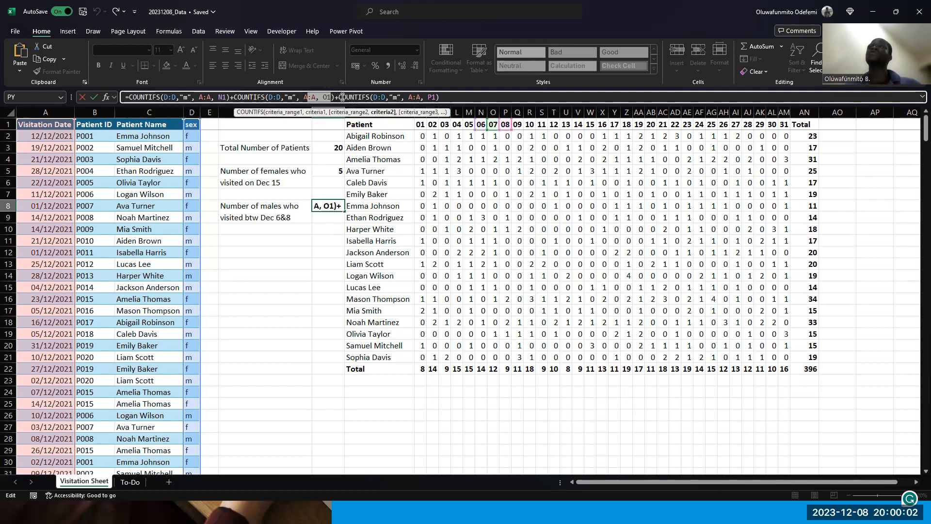
pyautogui.click(343, 97)
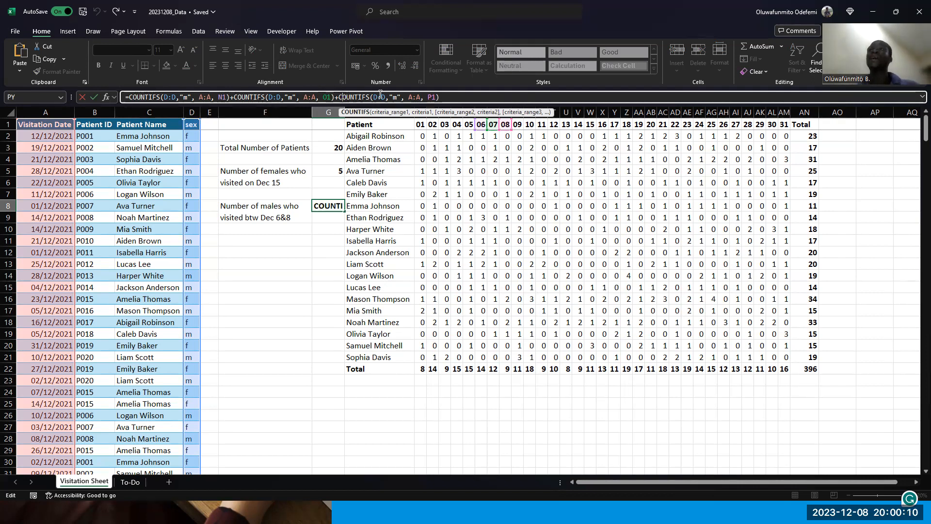
pyautogui.press('Return')
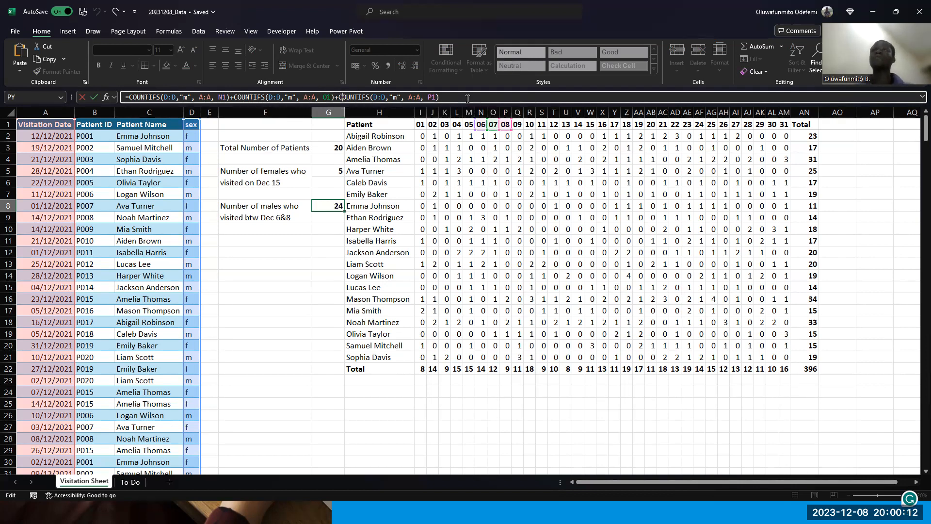
pyautogui.press('Up')
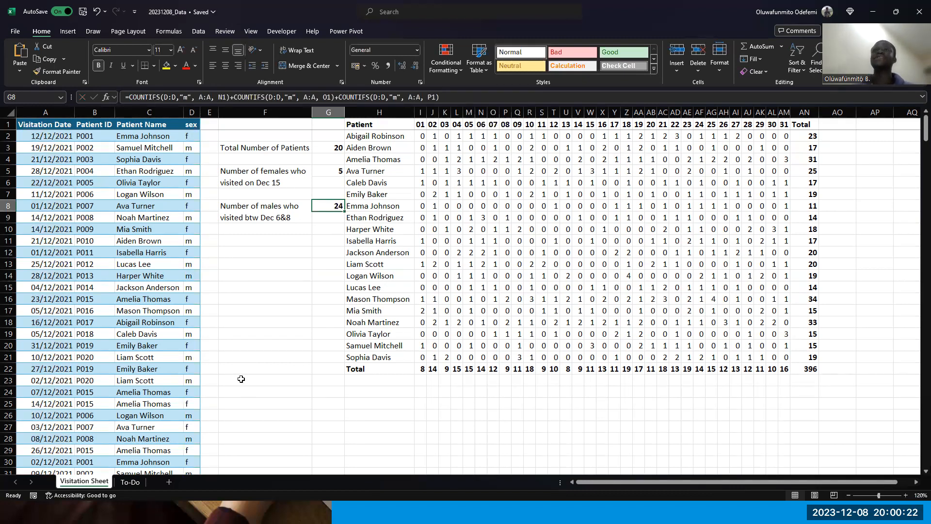
# Step: Check the To-Do sheet and close the 20231208_Data workbook
pyautogui.click(131, 483)
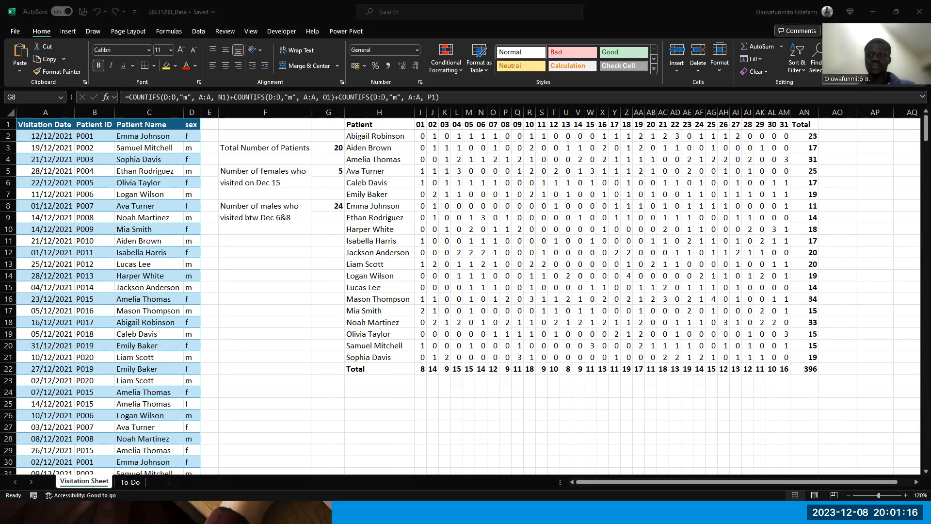
pyautogui.click(917, 14)
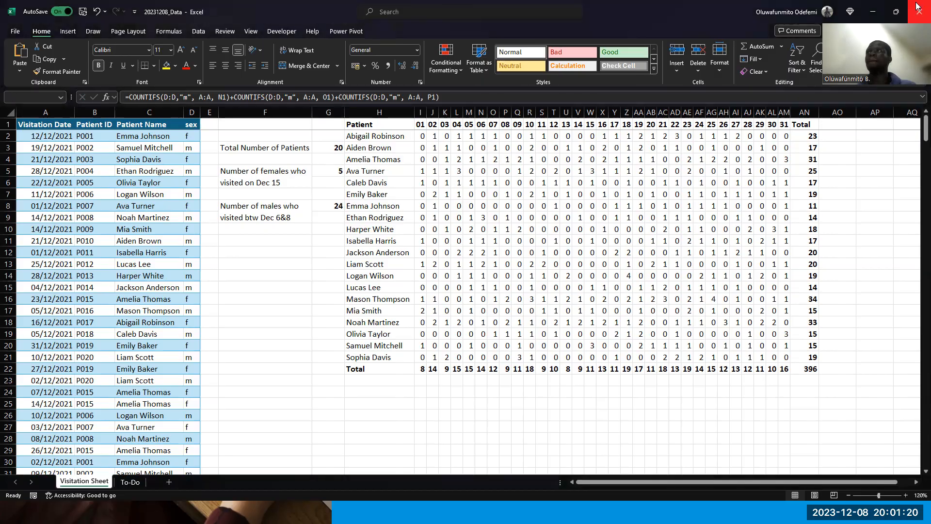